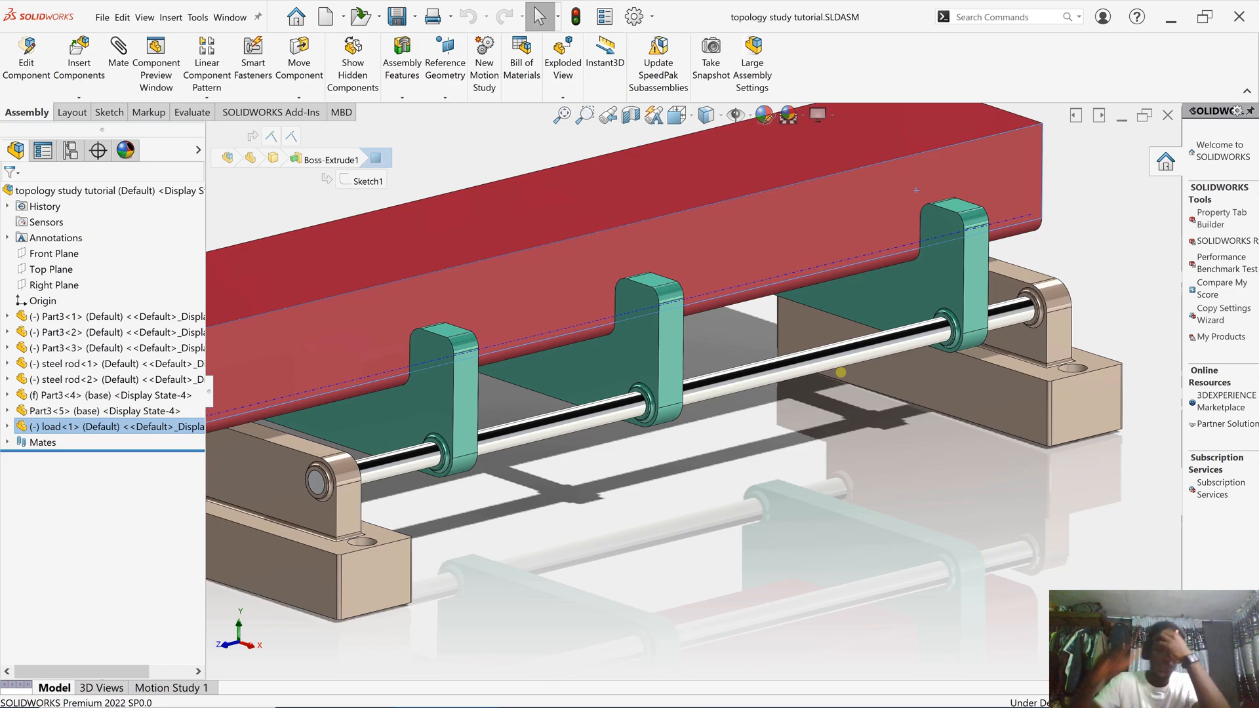
- Zoom in on the assembly and try selecting the middle bracket, then clear the selection
{"action": "scroll", "coordinate": [559, 280], "scroll_direction": "up", "scroll_amount": 2}
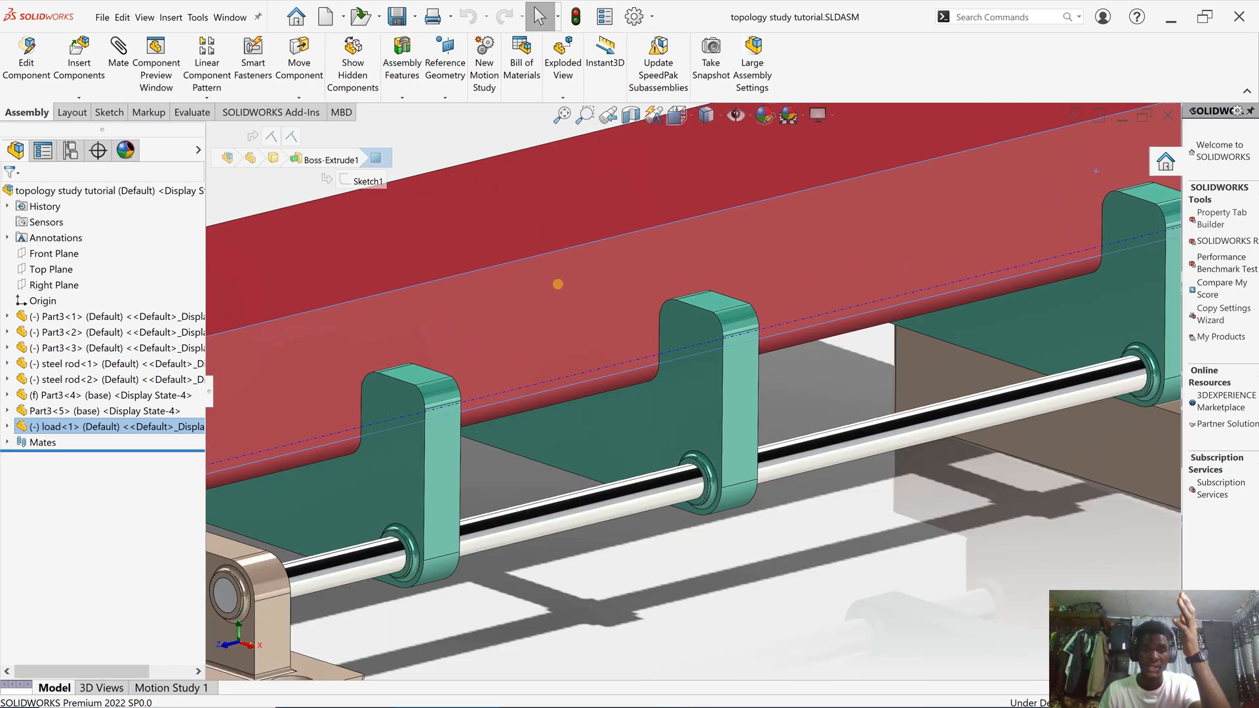
{"action": "scroll", "coordinate": [649, 374], "scroll_direction": "down", "scroll_amount": 4}
{"action": "scroll", "coordinate": [689, 399], "scroll_direction": "up", "scroll_amount": 1}
{"action": "scroll", "coordinate": [690, 400], "scroll_direction": "up", "scroll_amount": 2}
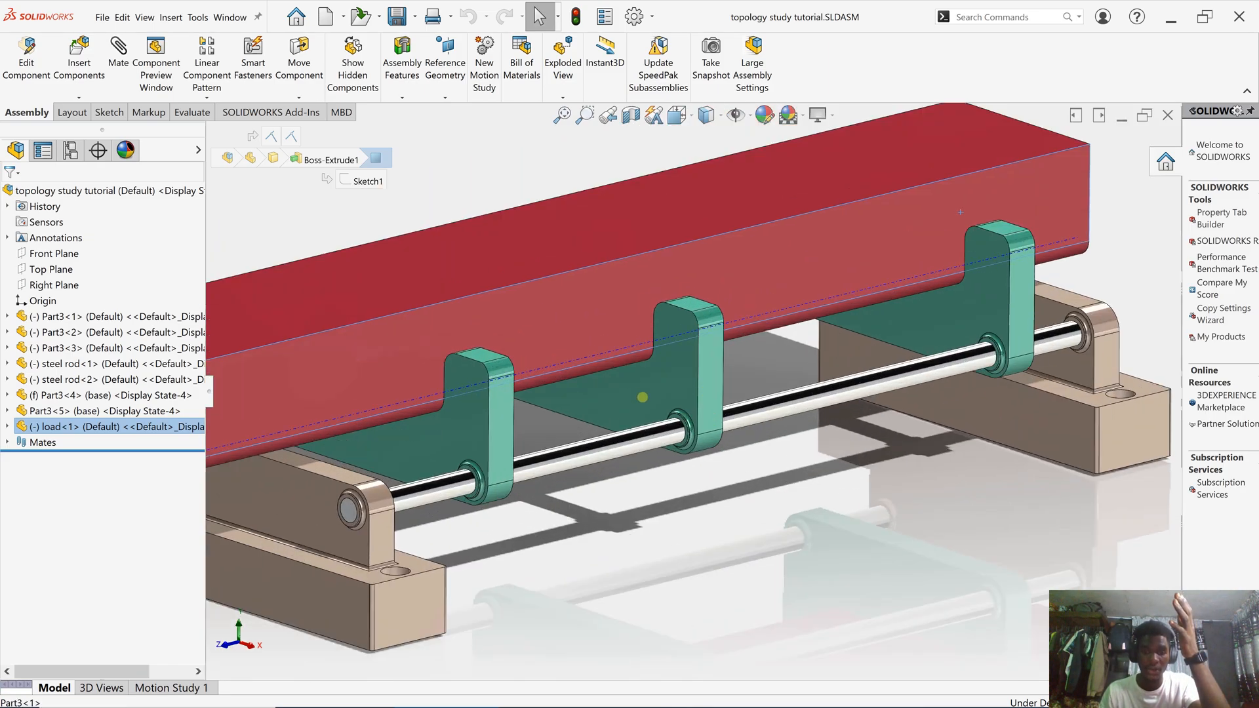
{"action": "scroll", "coordinate": [649, 394], "scroll_direction": "down", "scroll_amount": 1}
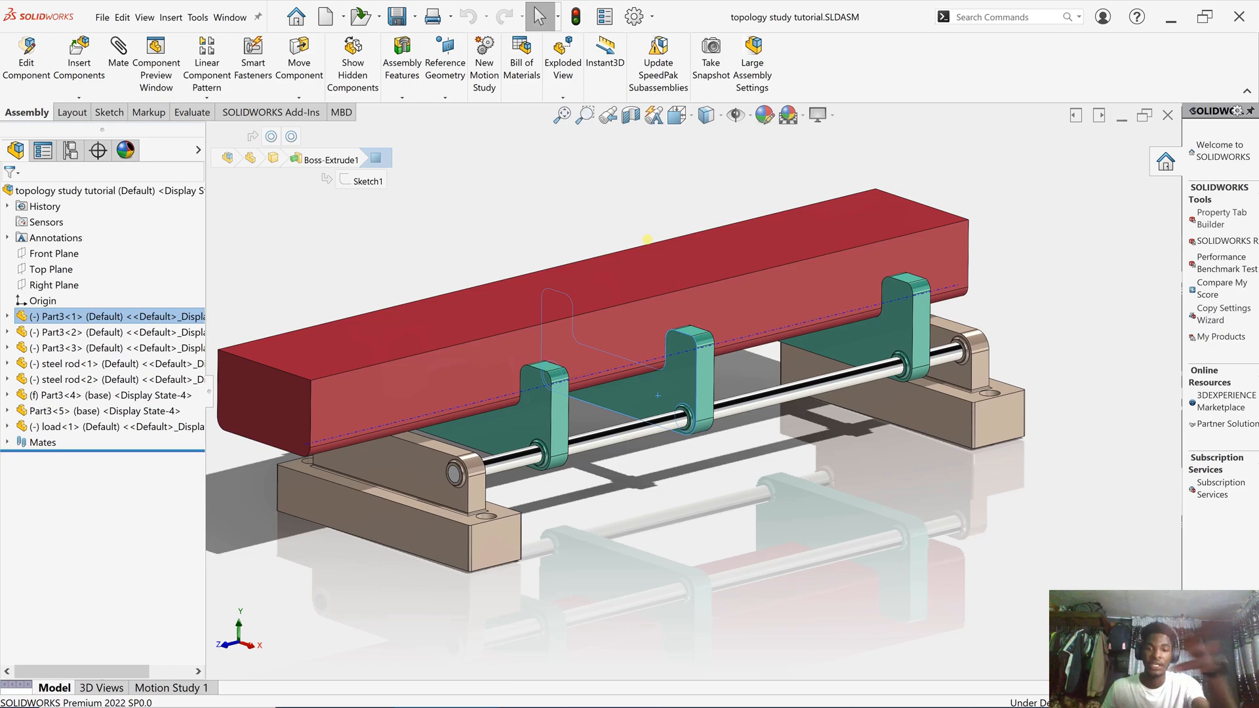
{"action": "scroll", "coordinate": [551, 328], "scroll_direction": "down", "scroll_amount": 1}
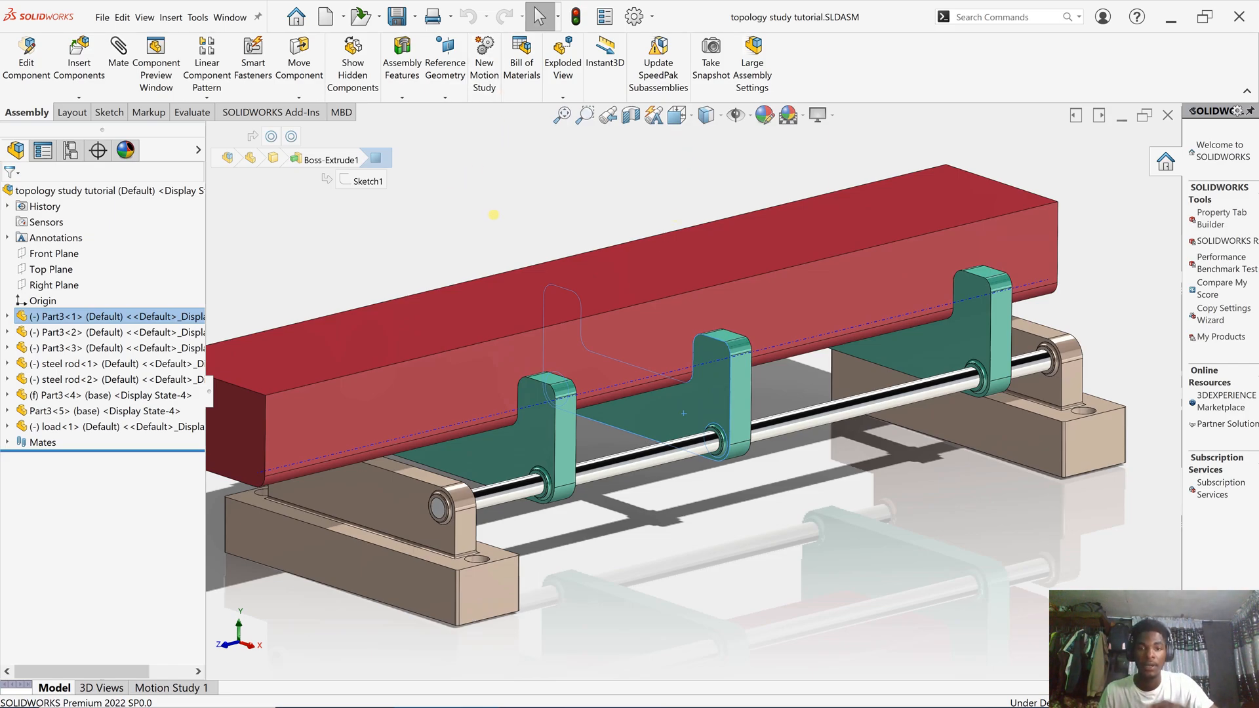
{"action": "left_click", "coordinate": [494, 215]}
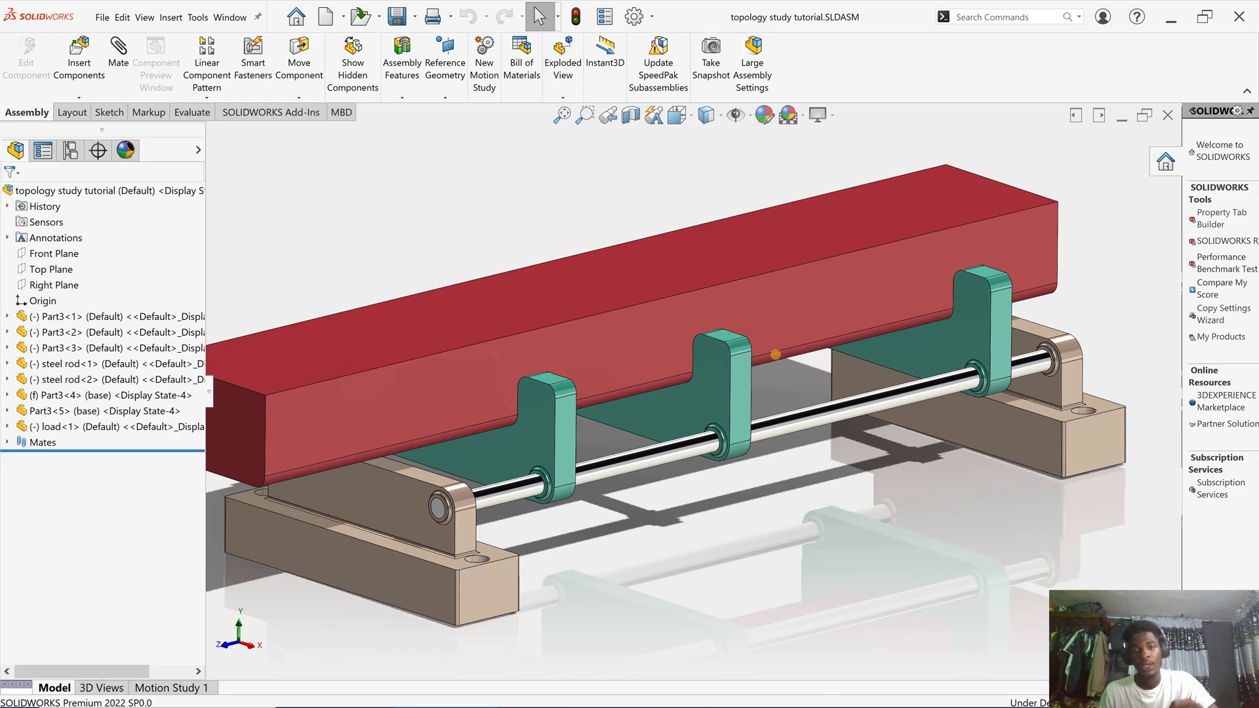
{"action": "scroll", "coordinate": [777, 344], "scroll_direction": "down", "scroll_amount": 2}
{"action": "scroll", "coordinate": [688, 427], "scroll_direction": "down", "scroll_amount": 2}
{"action": "scroll", "coordinate": [636, 474], "scroll_direction": "down", "scroll_amount": 1}
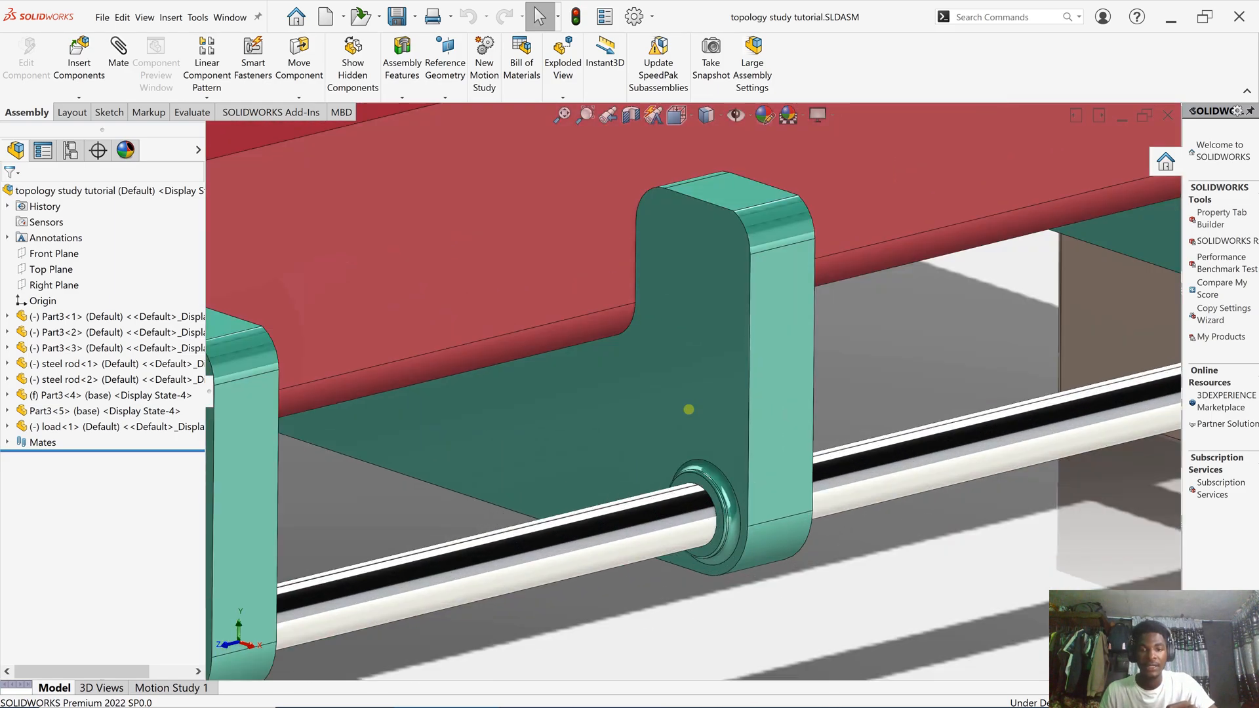
{"action": "left_click", "coordinate": [708, 359]}
{"action": "scroll", "coordinate": [701, 364], "scroll_direction": "down", "scroll_amount": 1}
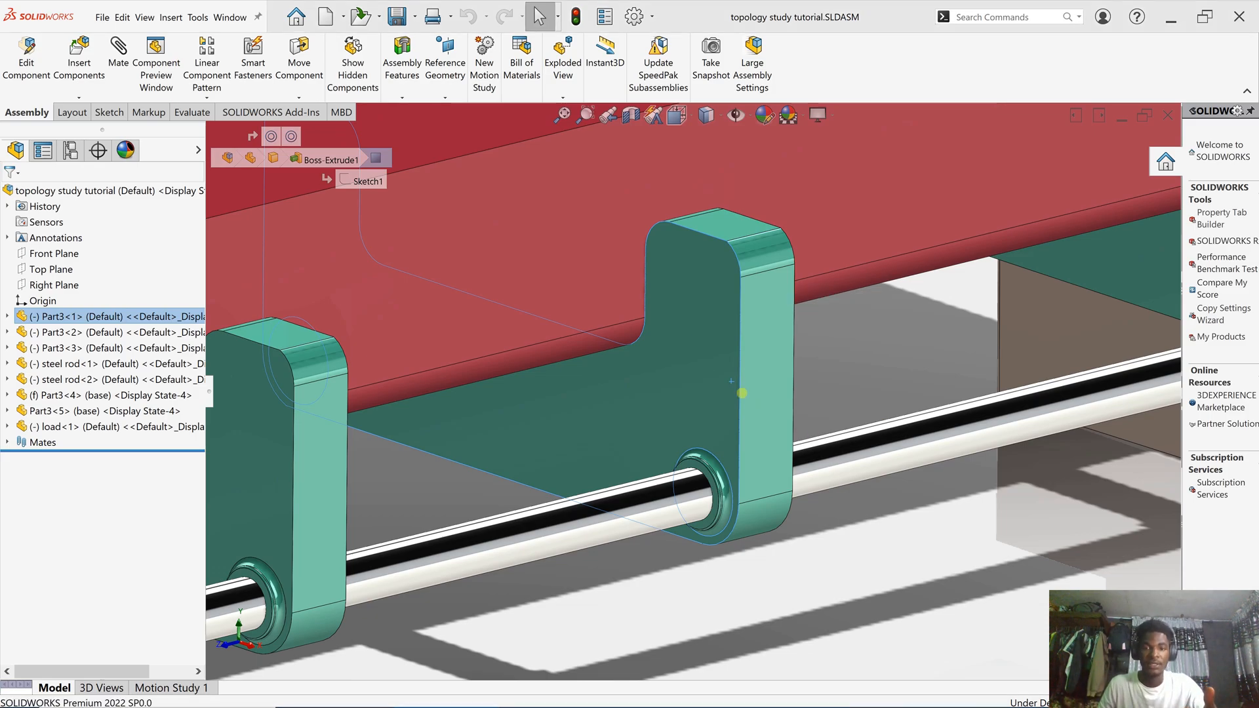
{"action": "scroll", "coordinate": [741, 393], "scroll_direction": "up", "scroll_amount": 5}
{"action": "scroll", "coordinate": [743, 397], "scroll_direction": "down", "scroll_amount": 2}
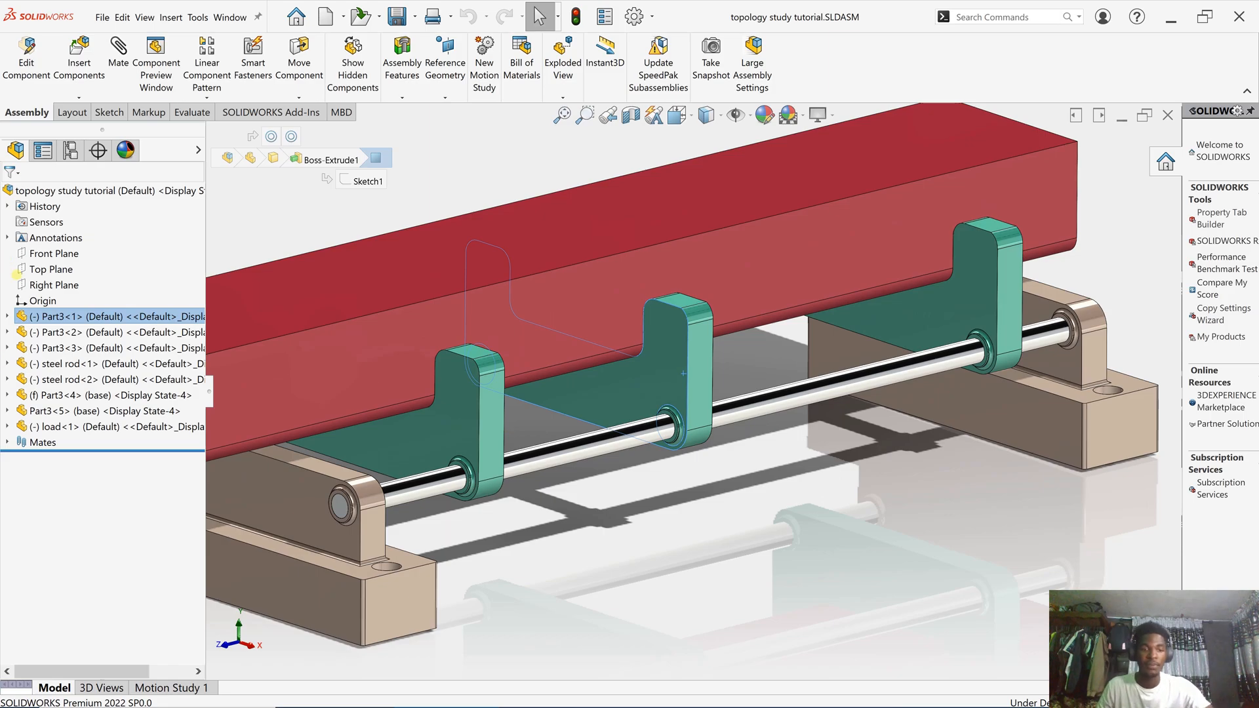
{"action": "scroll", "coordinate": [693, 397], "scroll_direction": "up", "scroll_amount": 3}
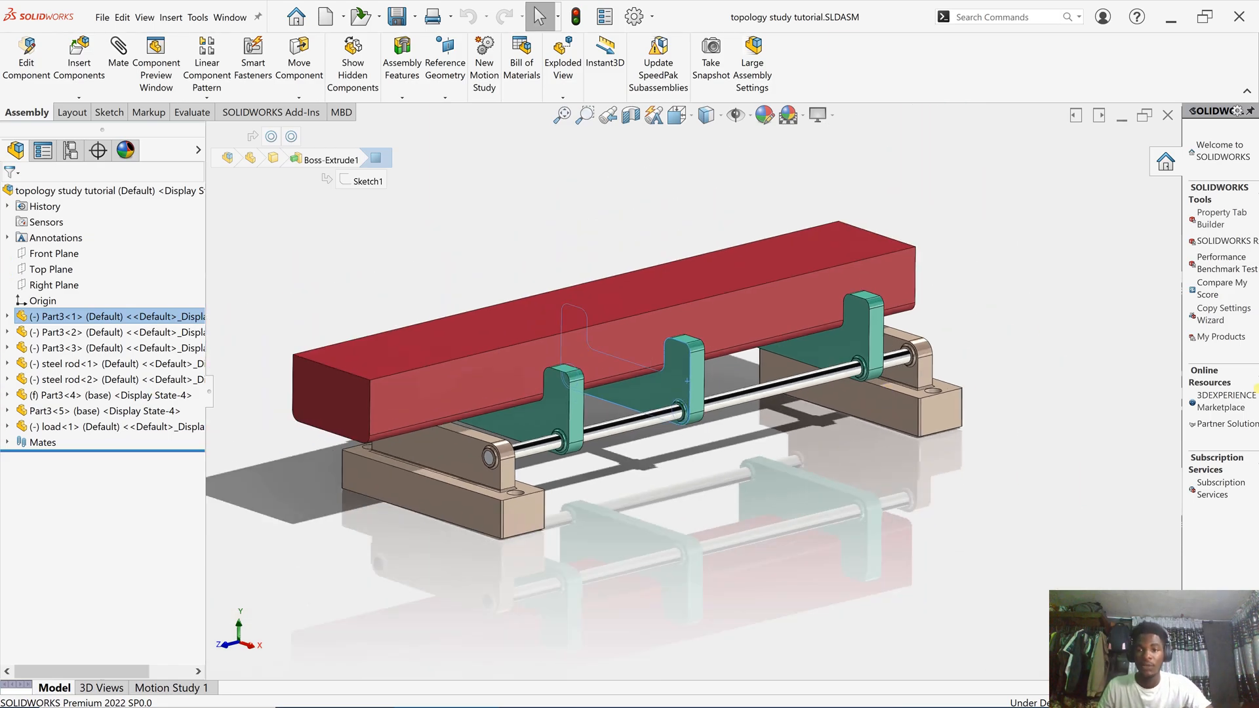
{"action": "scroll", "coordinate": [381, 369], "scroll_direction": "down", "scroll_amount": 1}
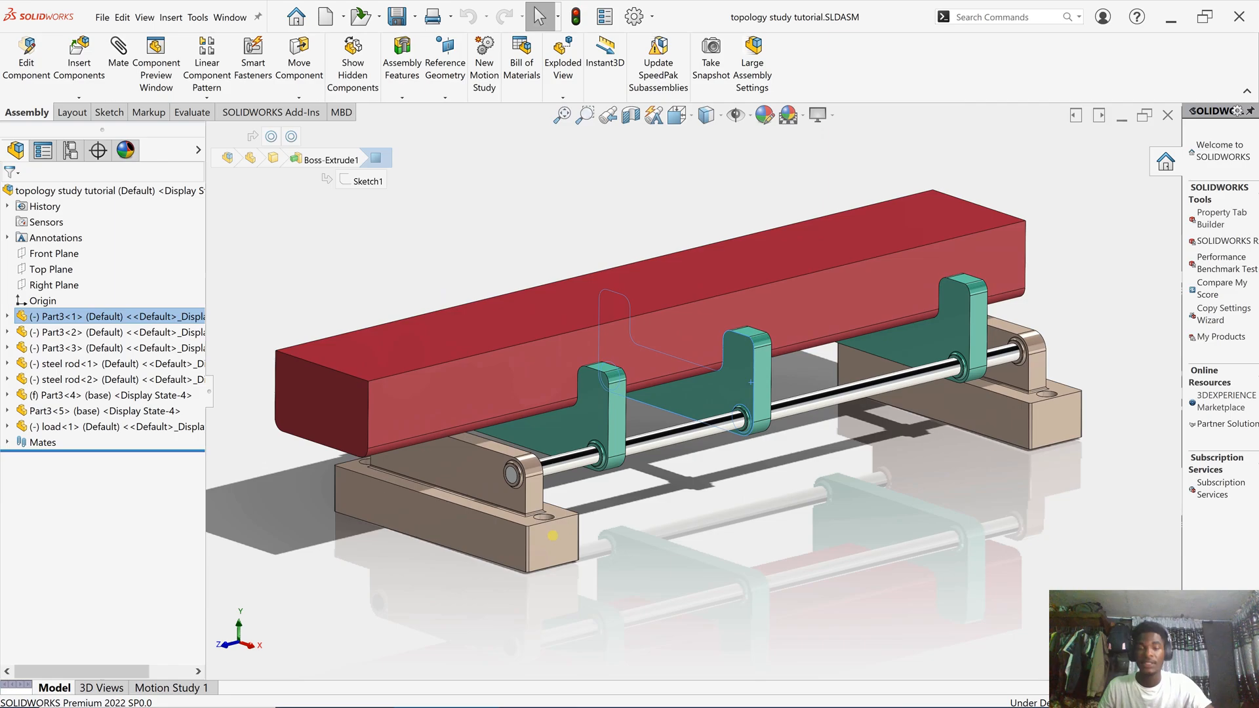
{"action": "left_click", "coordinate": [413, 244]}
- Slide the red load block lengthwise along the brackets to a new position
{"action": "left_click_drag", "start_coordinate": [680, 321], "coordinate": [663, 273]}
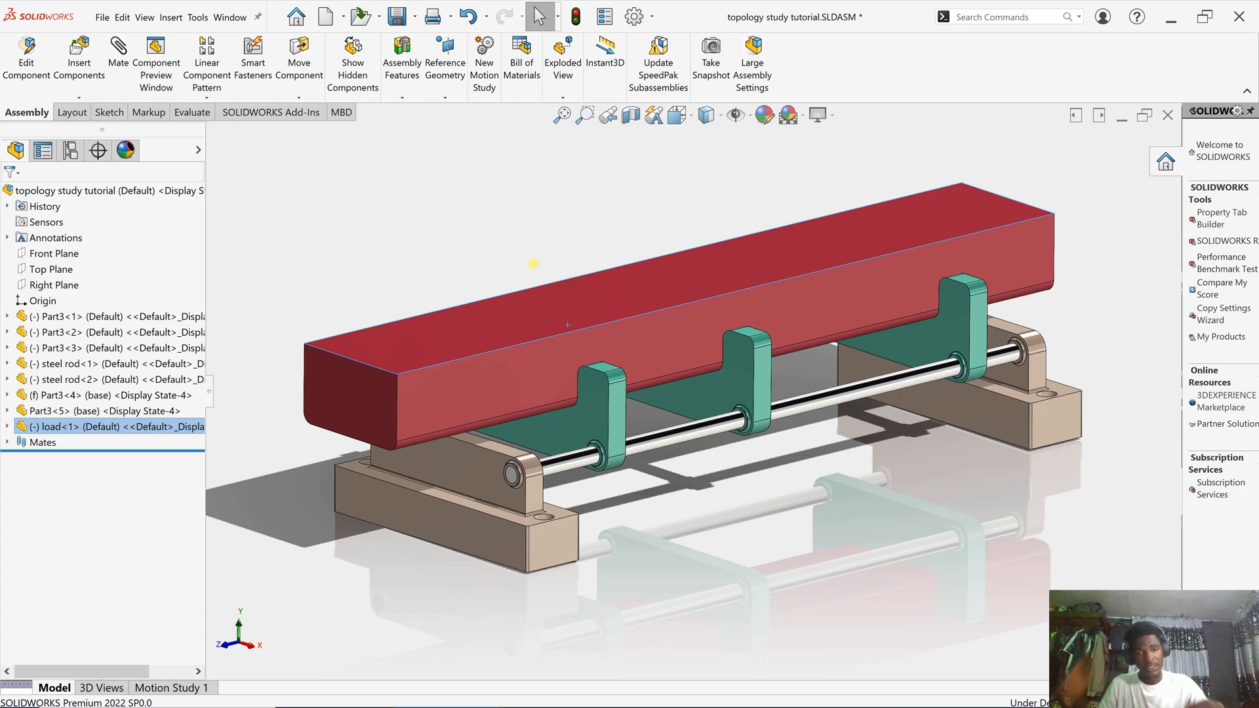
{"action": "left_click_drag", "start_coordinate": [533, 263], "coordinate": [701, 304]}
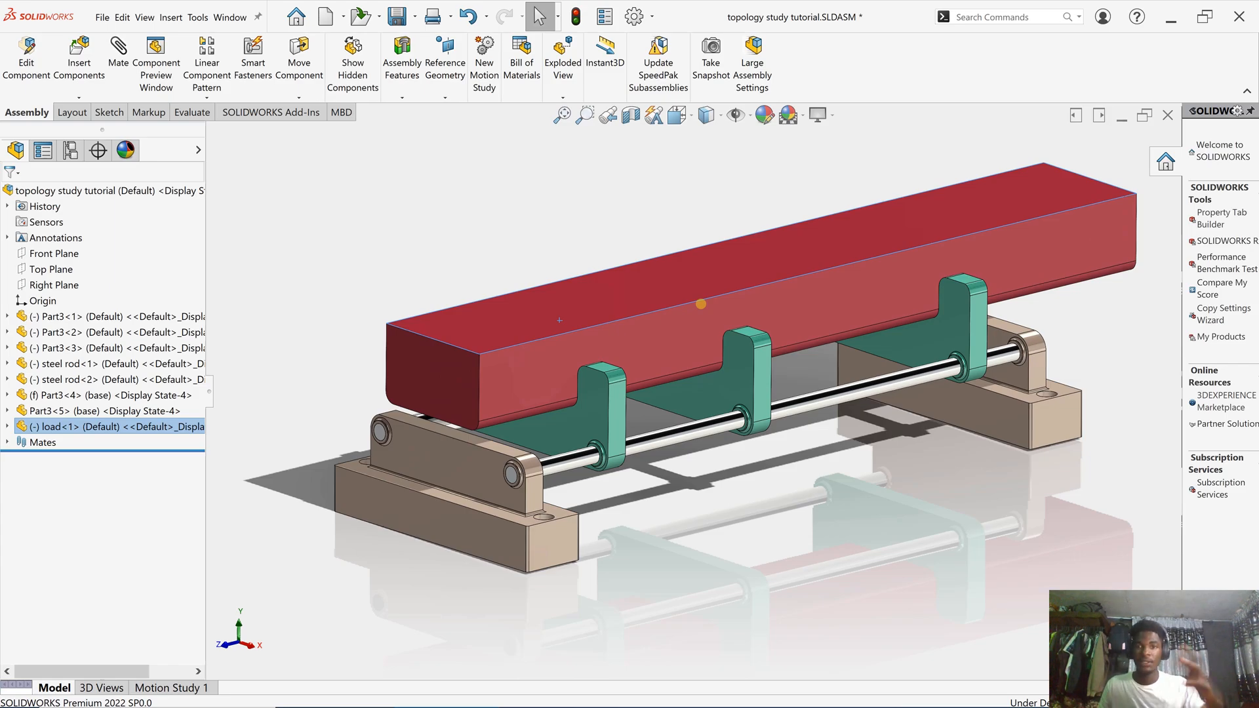
{"action": "left_click_drag", "start_coordinate": [701, 304], "coordinate": [663, 352]}
{"action": "key", "text": "Escape"}
- Slide the middle Part3<1> bracket along the rod toward the right-hand bracket
{"action": "scroll", "coordinate": [699, 404], "scroll_direction": "down", "scroll_amount": 5}
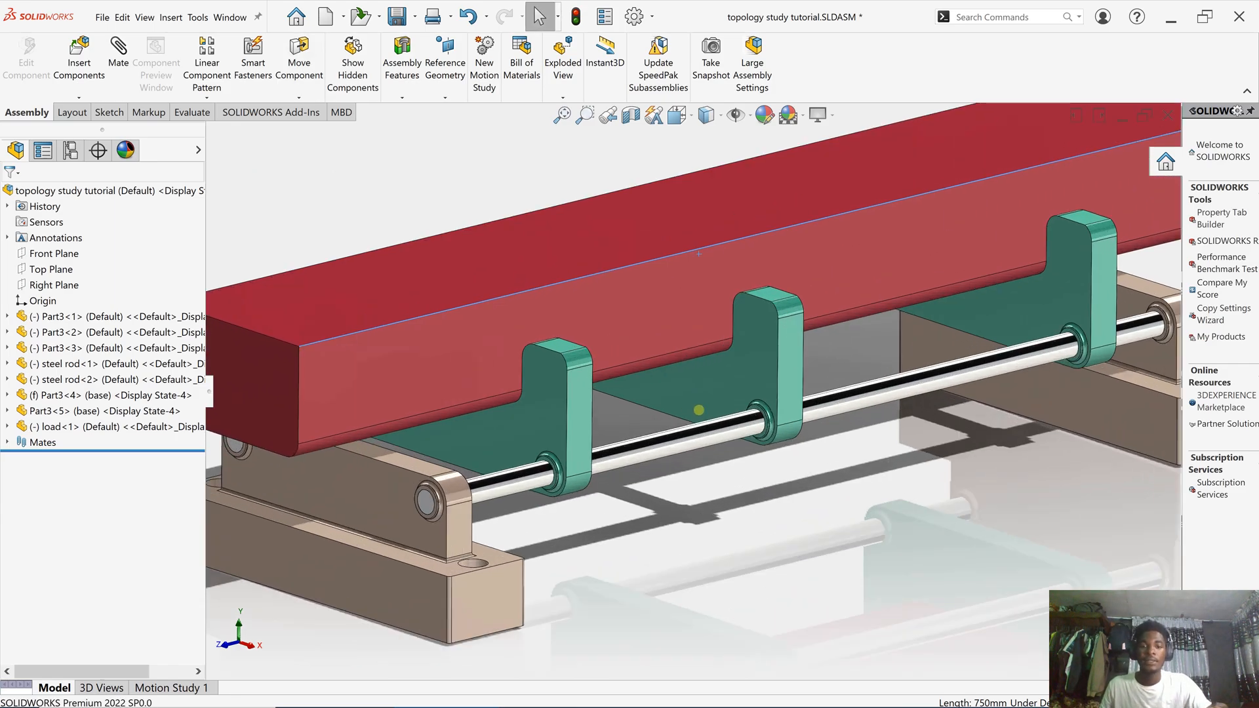
{"action": "scroll", "coordinate": [699, 409], "scroll_direction": "up", "scroll_amount": 5}
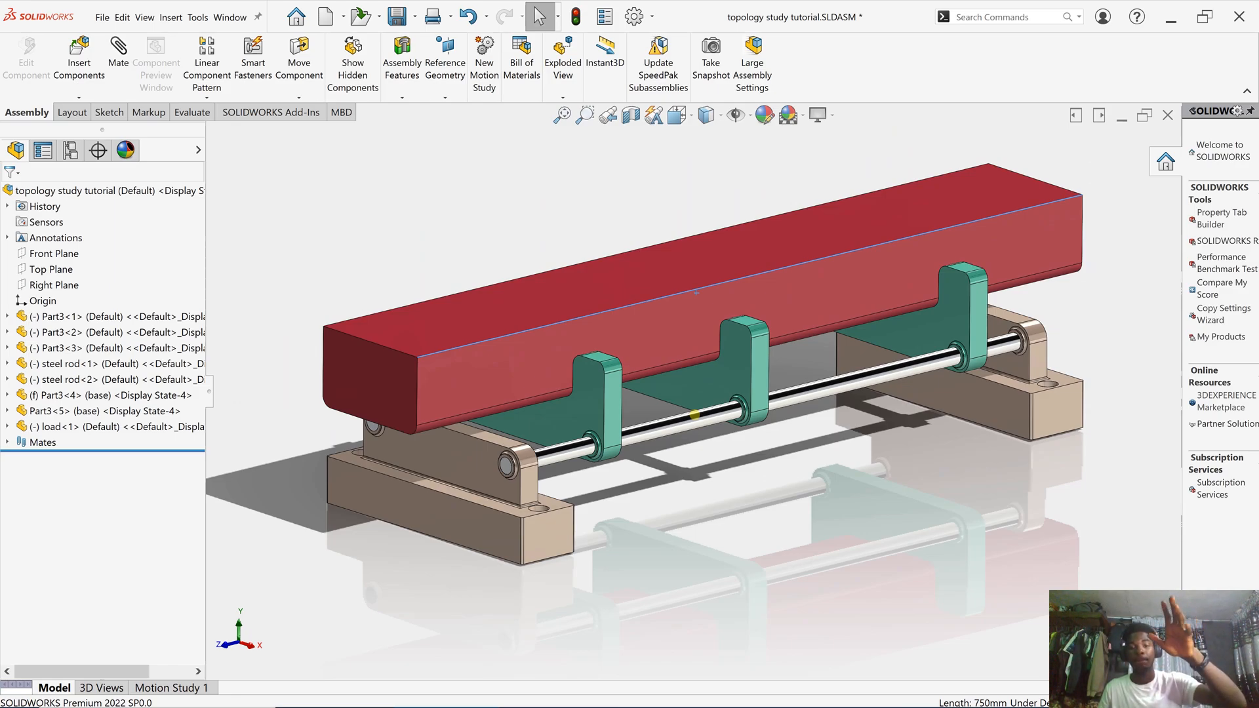
{"action": "scroll", "coordinate": [757, 356], "scroll_direction": "down", "scroll_amount": 3}
{"action": "left_click", "coordinate": [688, 397]}
{"action": "left_click_drag", "start_coordinate": [774, 370], "coordinate": [803, 343]}
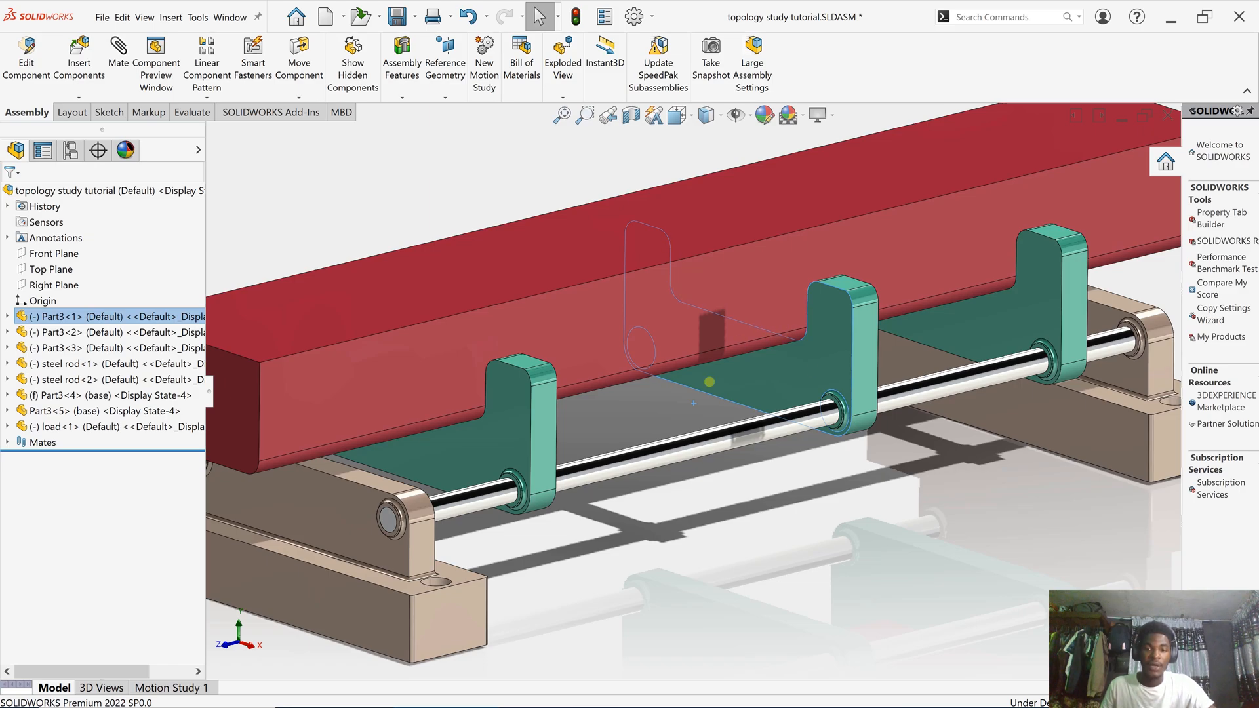
{"action": "key", "text": "f"}
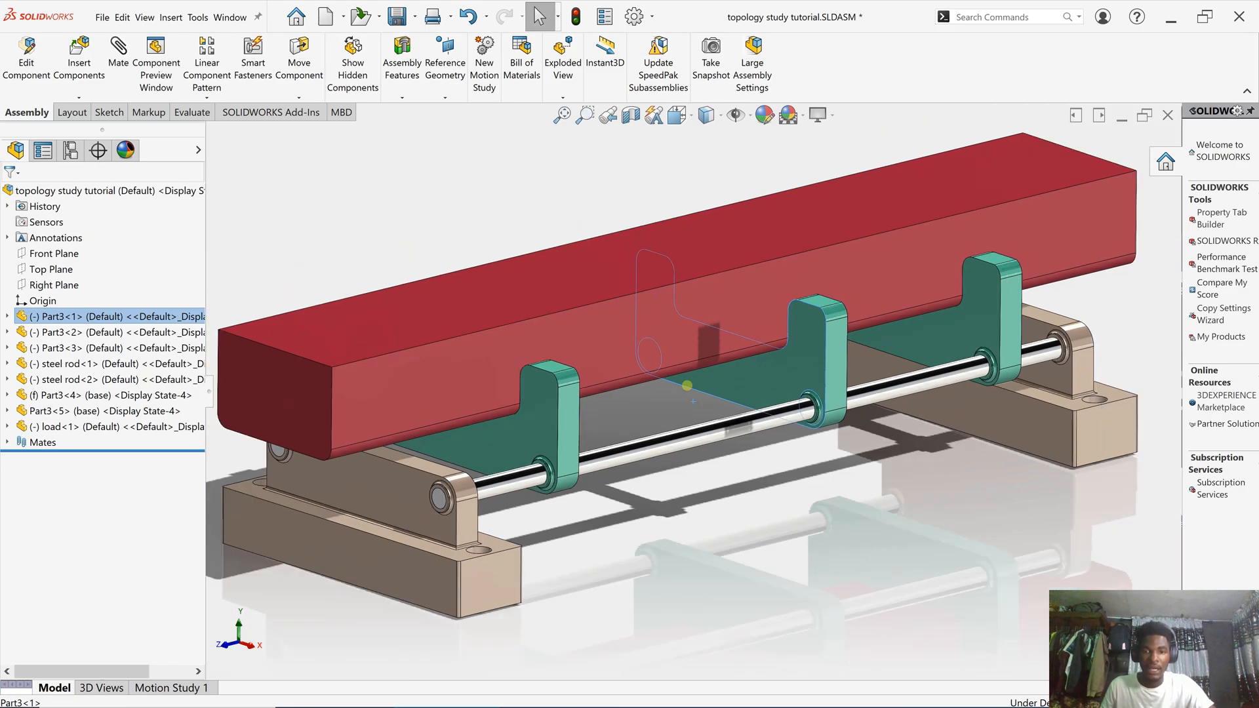
{"action": "left_click_drag", "start_coordinate": [626, 397], "coordinate": [740, 441]}
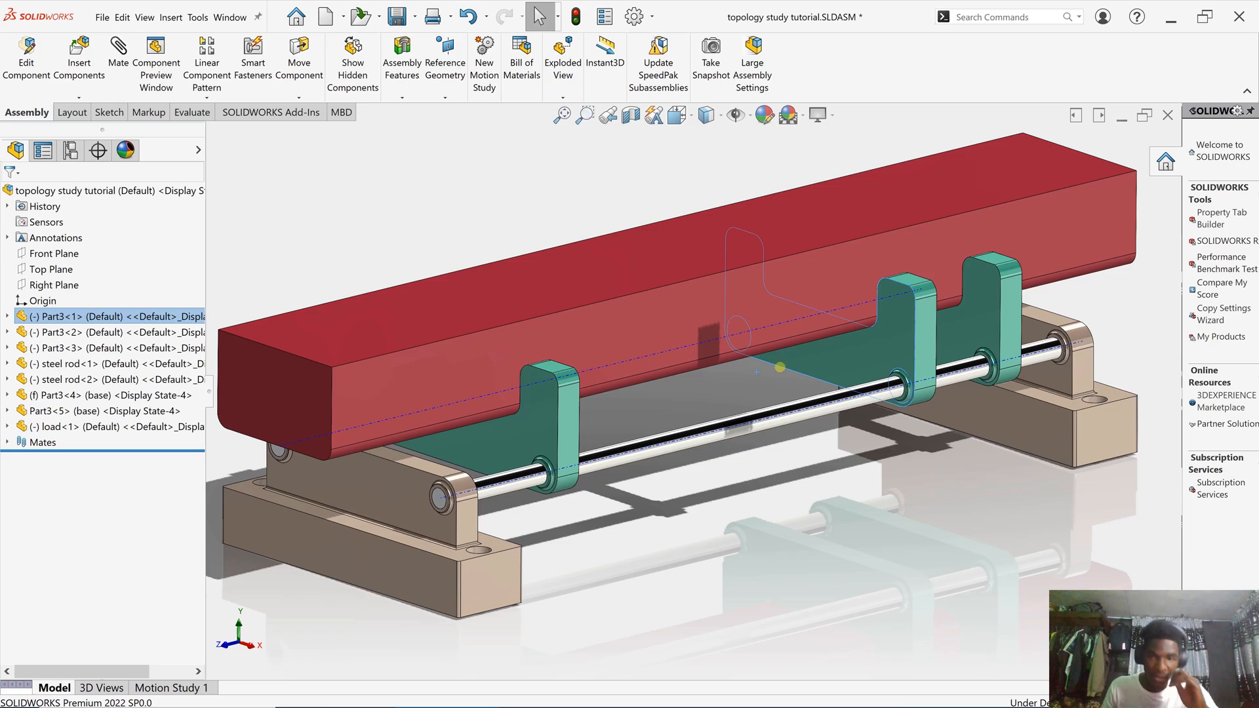
{"action": "left_click_drag", "start_coordinate": [790, 367], "coordinate": [685, 388]}
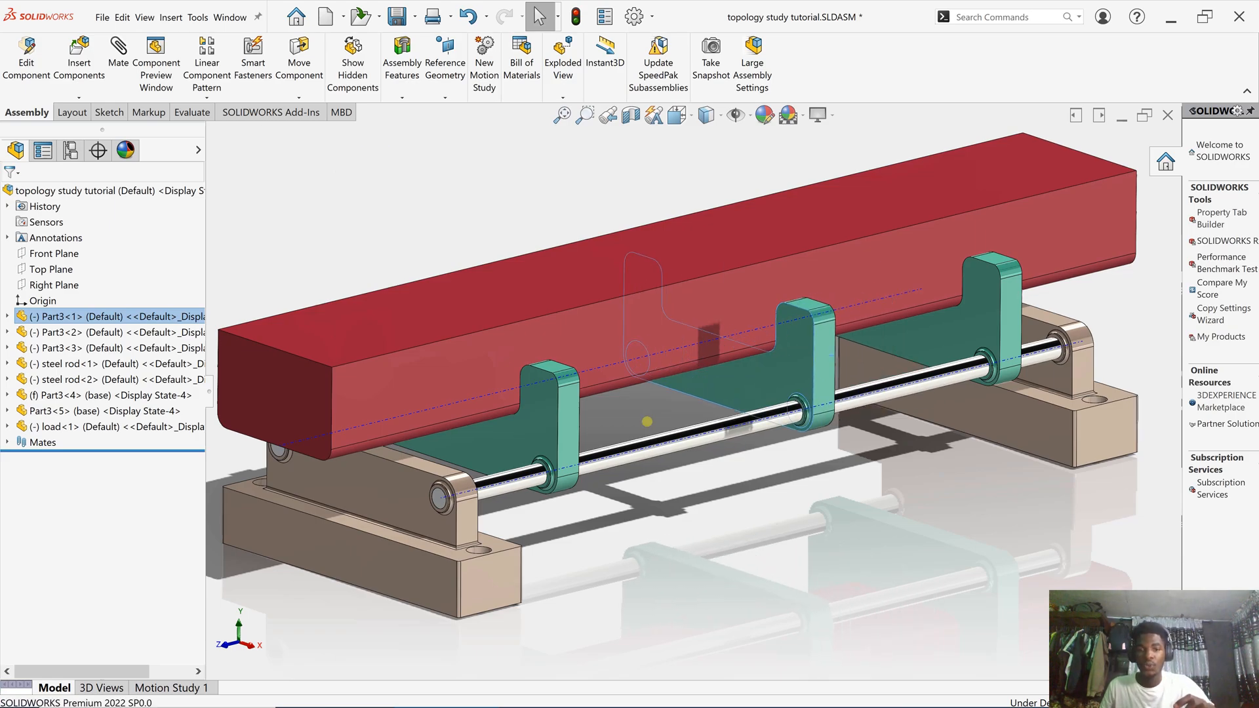
{"action": "left_click", "coordinate": [376, 540]}
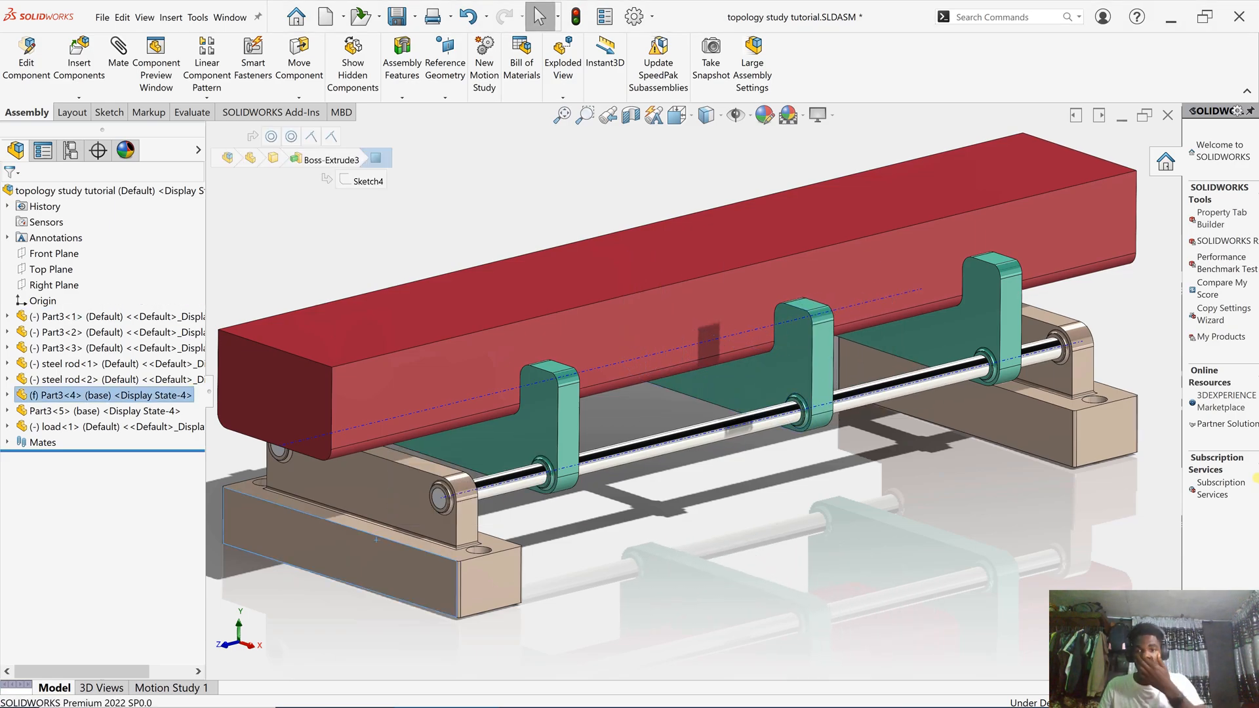
{"action": "key", "text": "Escape"}
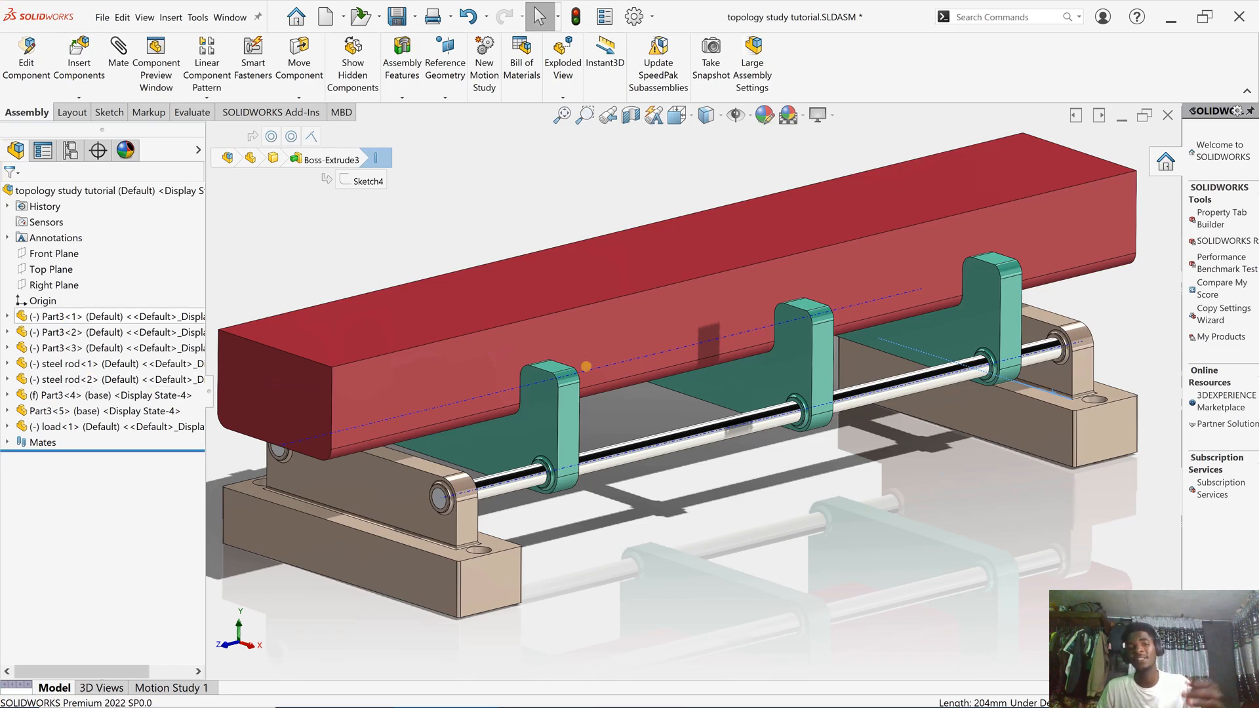
- Slide the middle bracket left, then right, to sit roughly midway between the outer brackets
{"action": "scroll", "coordinate": [749, 423], "scroll_direction": "down", "scroll_amount": 5}
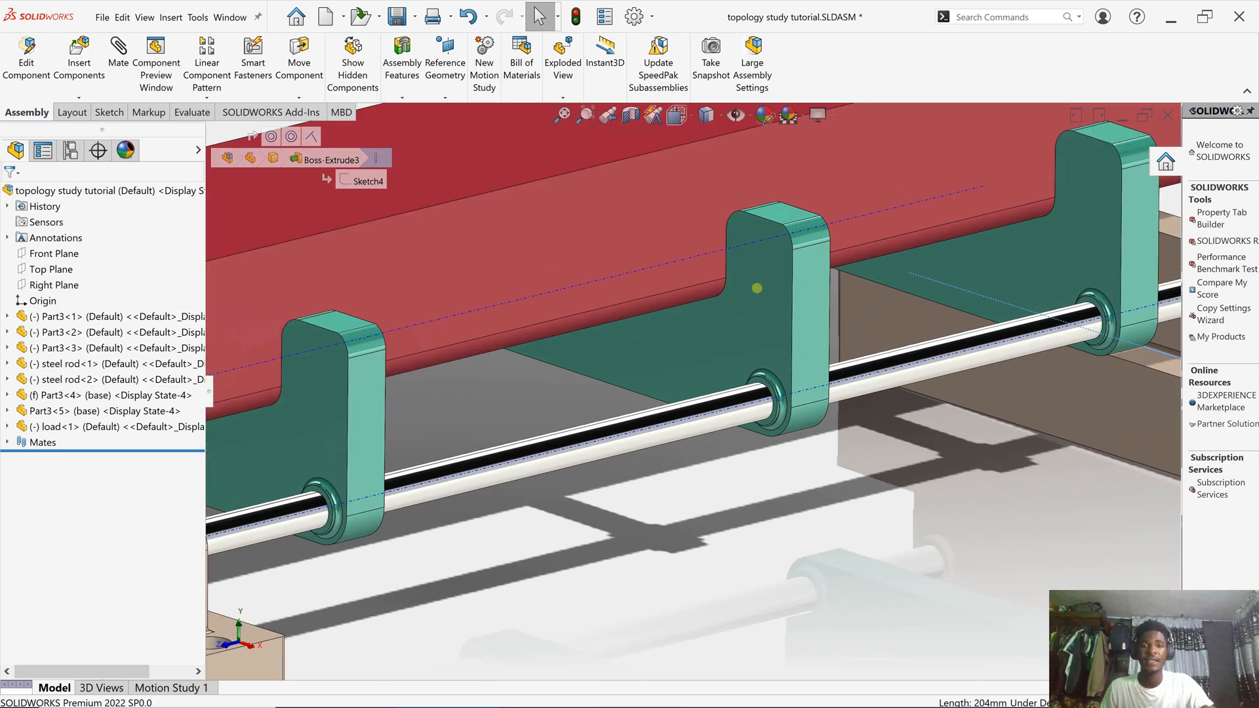
{"action": "left_click_drag", "start_coordinate": [700, 306], "coordinate": [565, 362]}
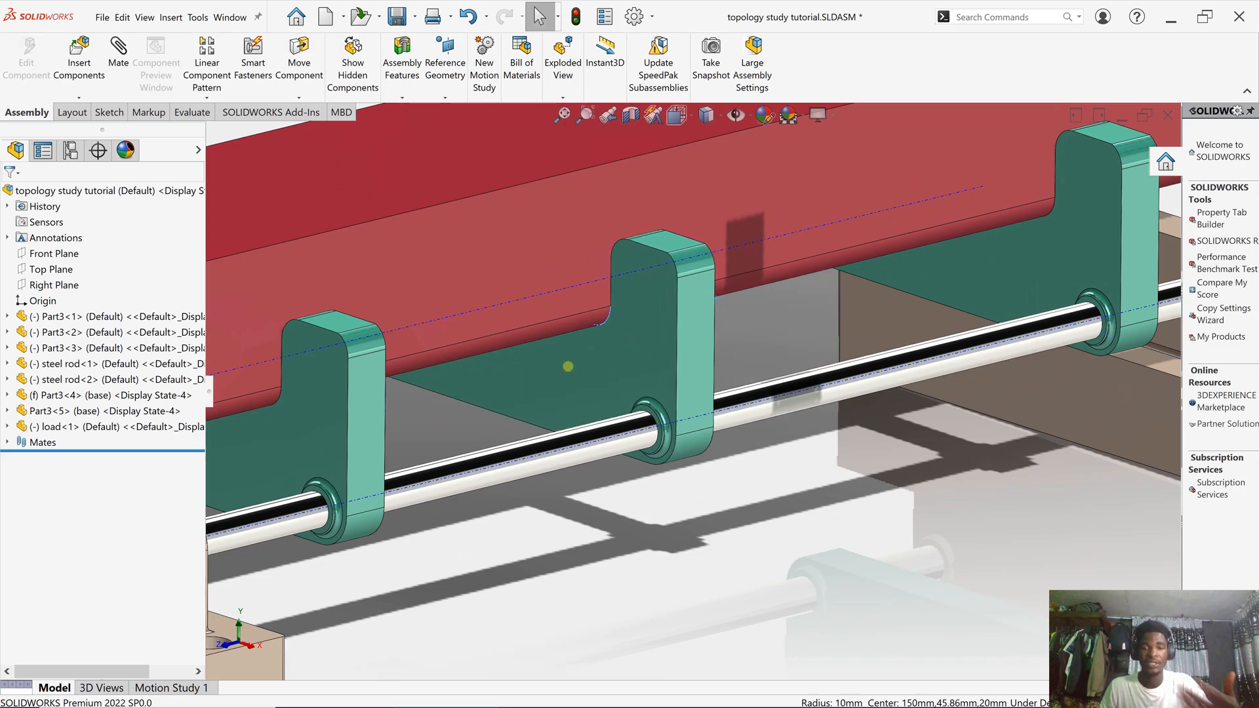
{"action": "left_click", "coordinate": [631, 364]}
{"action": "scroll", "coordinate": [642, 370], "scroll_direction": "up", "scroll_amount": 3}
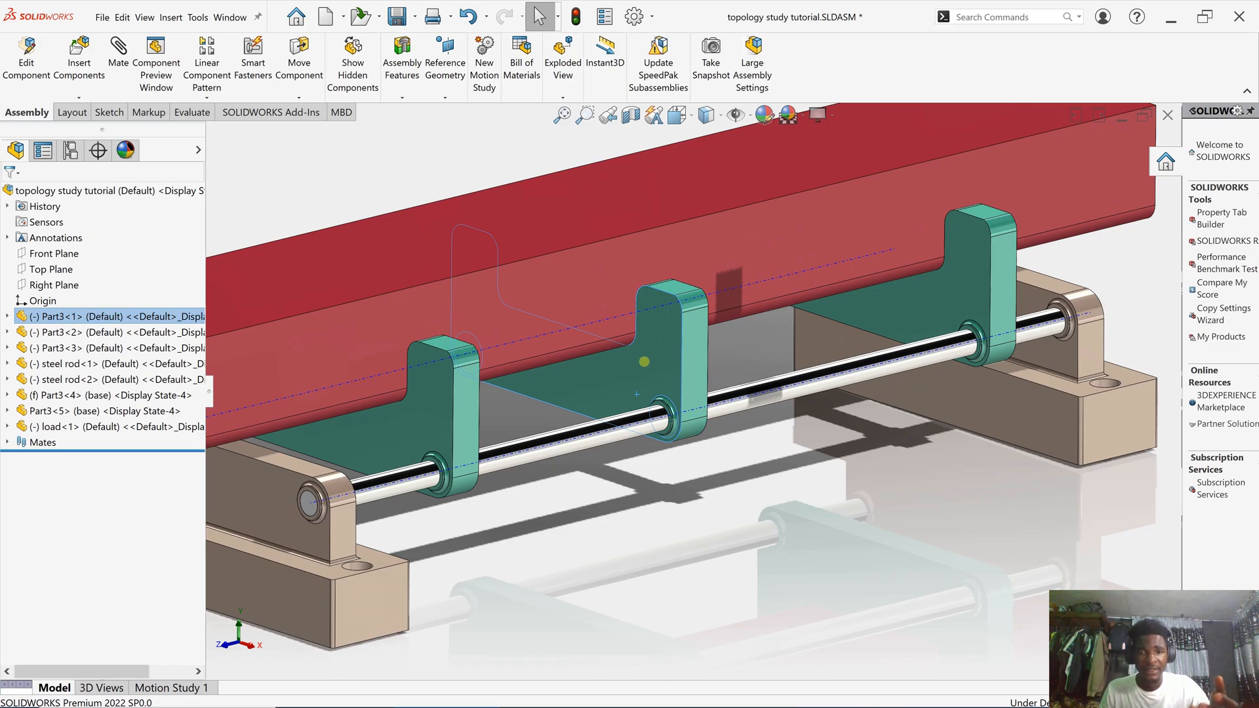
{"action": "scroll", "coordinate": [646, 361], "scroll_direction": "down", "scroll_amount": 4}
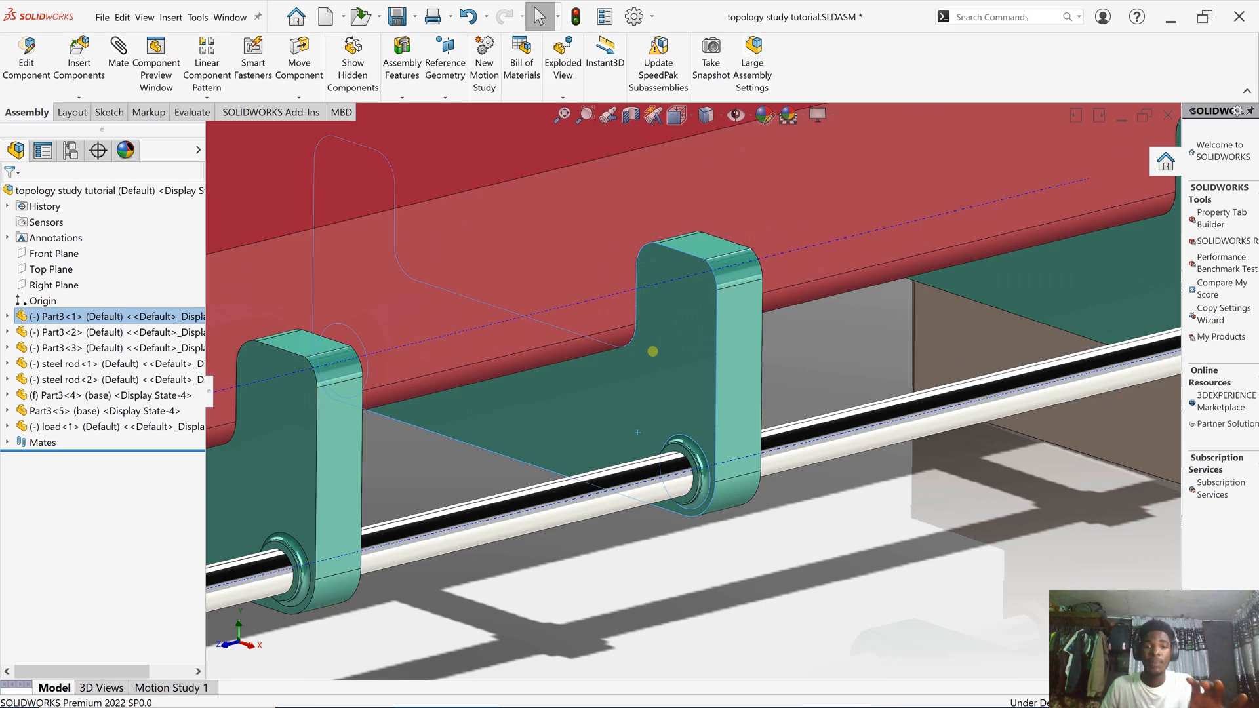
{"action": "scroll", "coordinate": [653, 352], "scroll_direction": "up", "scroll_amount": 3}
{"action": "scroll", "coordinate": [782, 206], "scroll_direction": "up", "scroll_amount": 2}
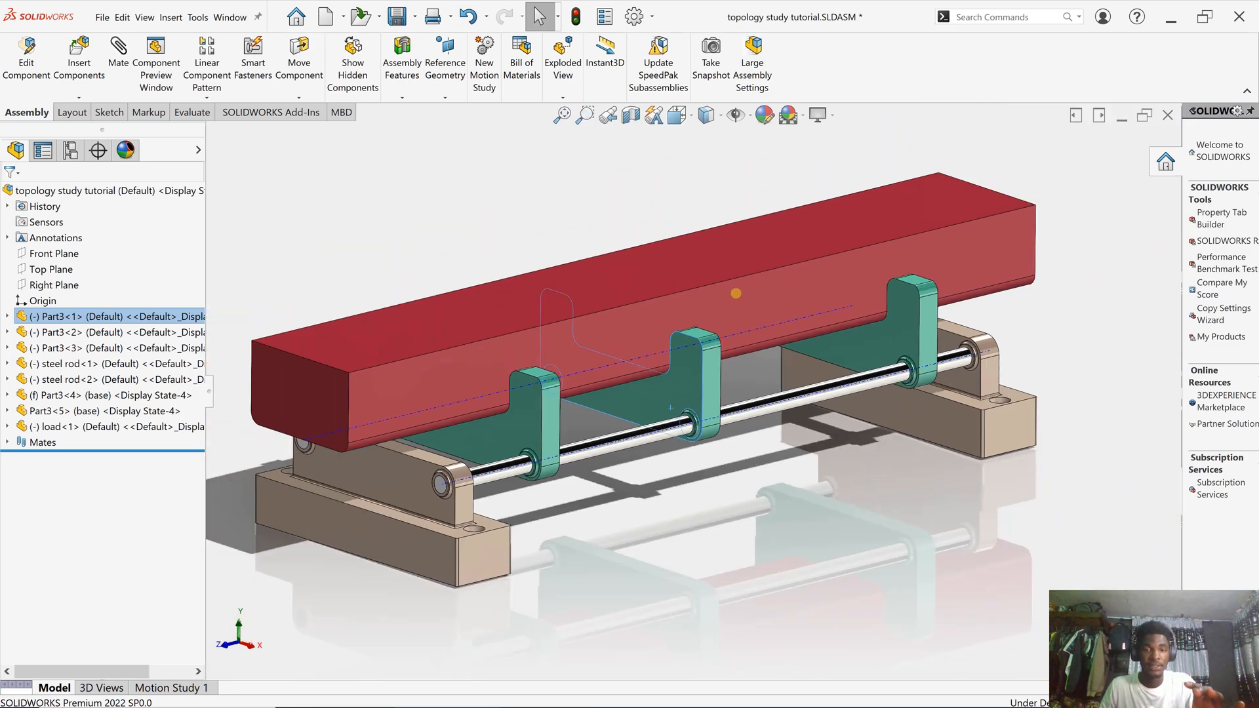
{"action": "left_click_drag", "start_coordinate": [673, 401], "coordinate": [758, 374]}
{"action": "scroll", "coordinate": [718, 426], "scroll_direction": "down", "scroll_amount": 2}
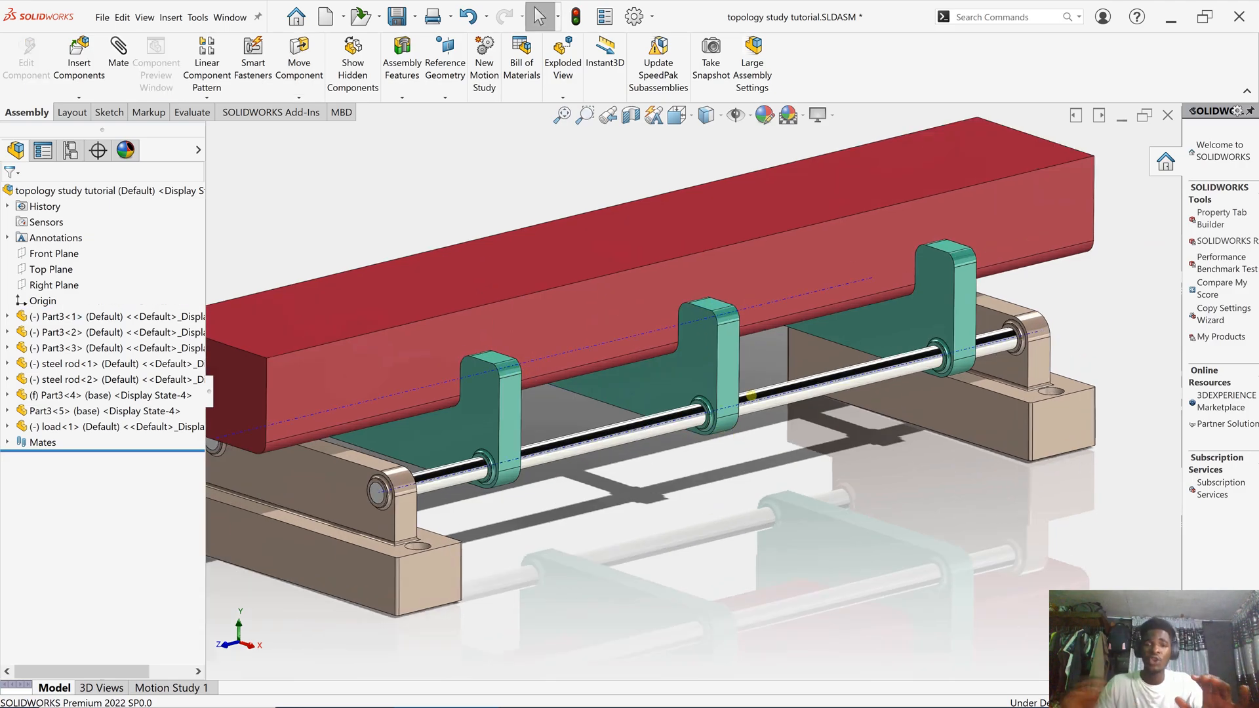
- Select the middle green Part3<1> bracket and open it as its own part document
{"action": "double_click", "coordinate": [692, 367]}
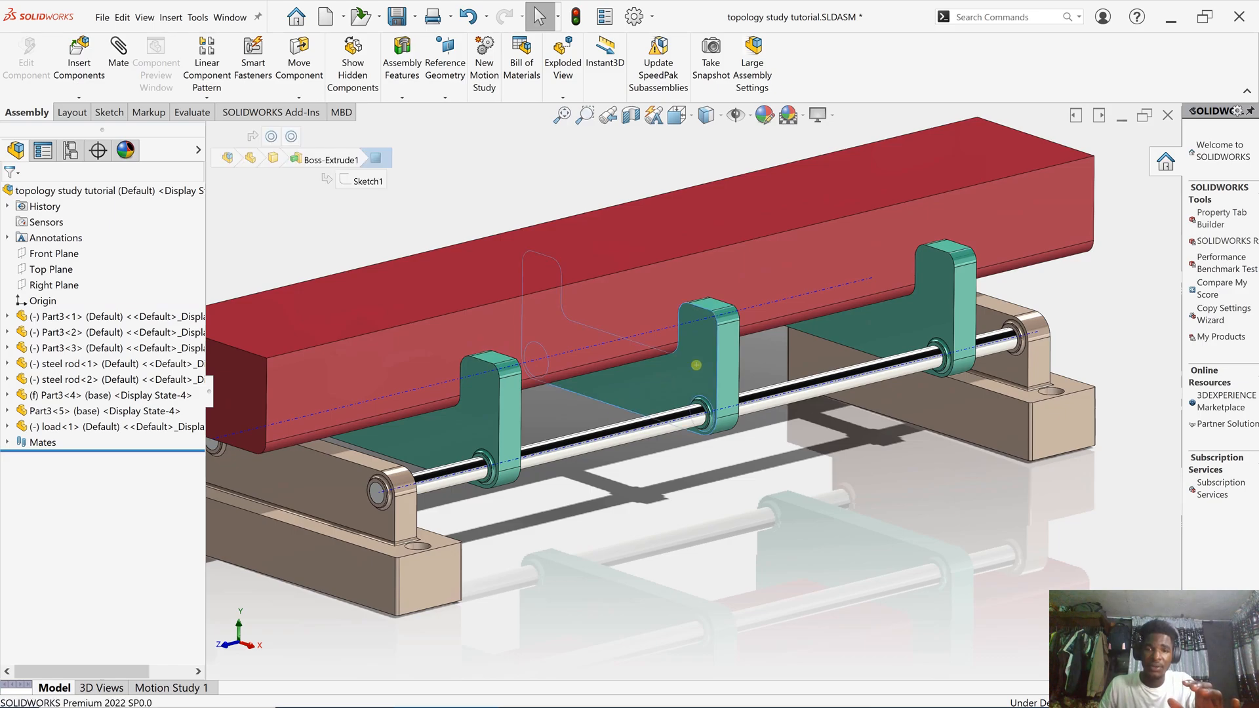
{"action": "left_click", "coordinate": [916, 564]}
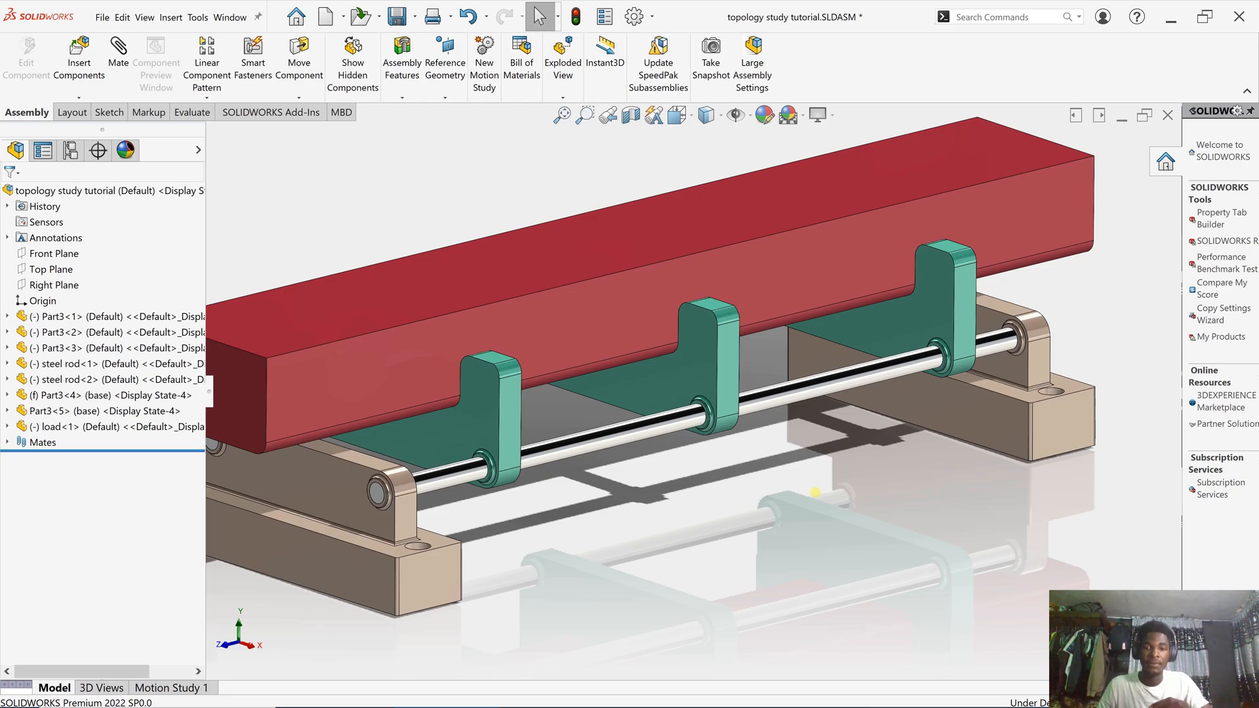
{"action": "left_click", "coordinate": [637, 394]}
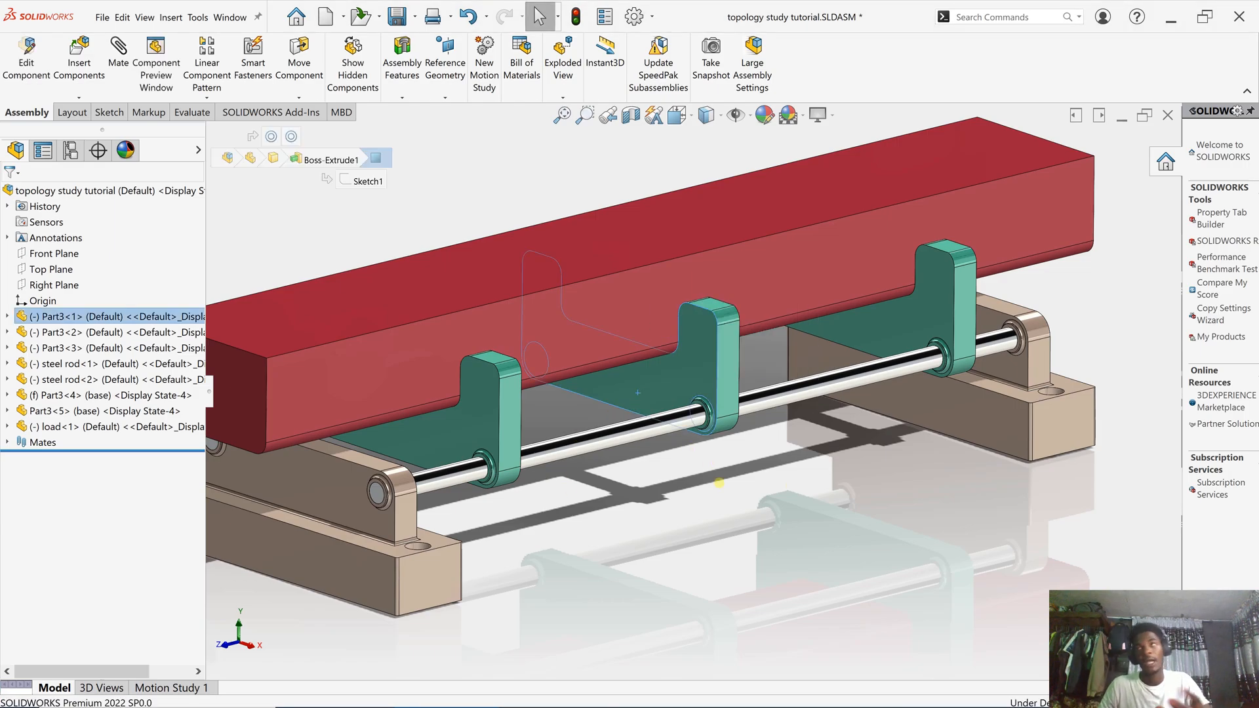
{"action": "left_click", "coordinate": [803, 561]}
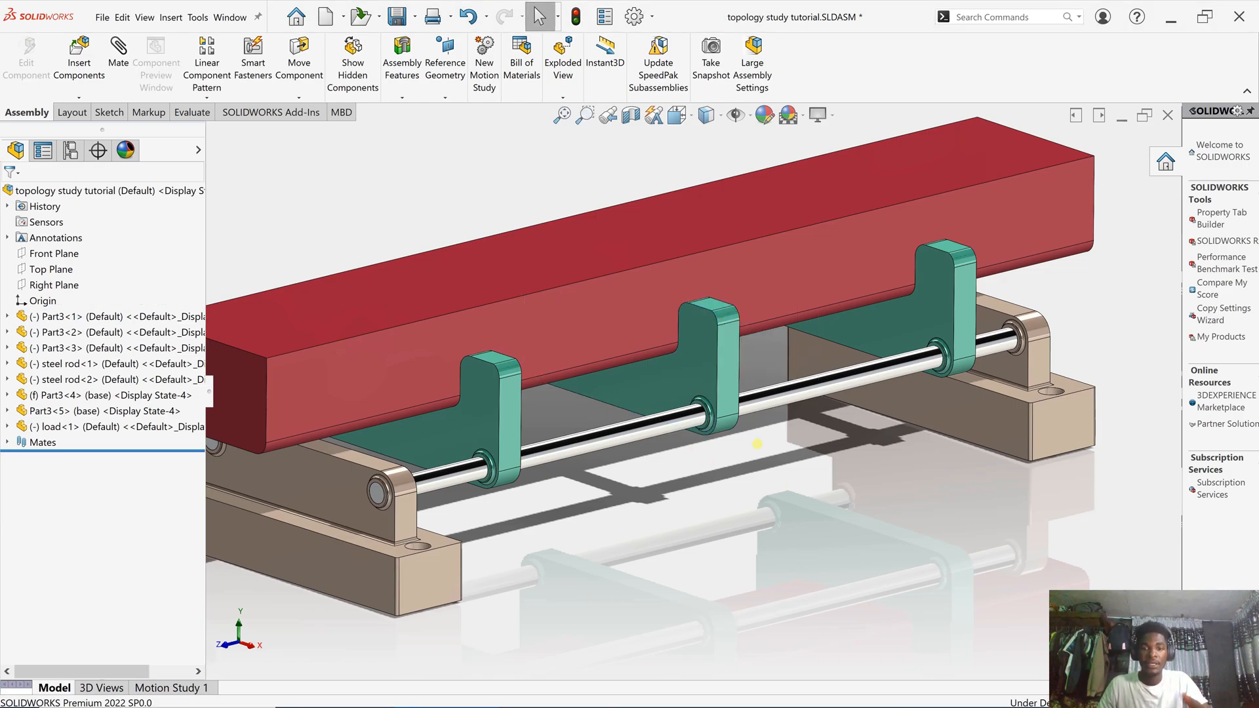
{"action": "left_click", "coordinate": [690, 367]}
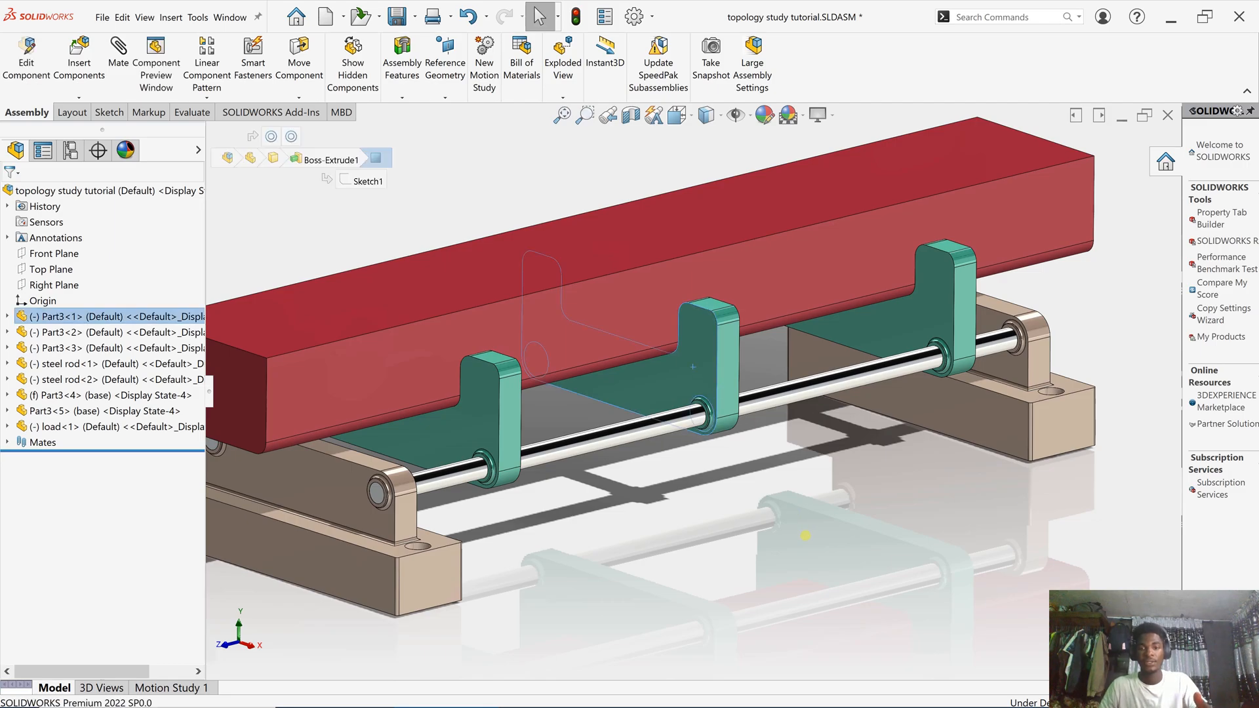
{"action": "left_click", "coordinate": [786, 490]}
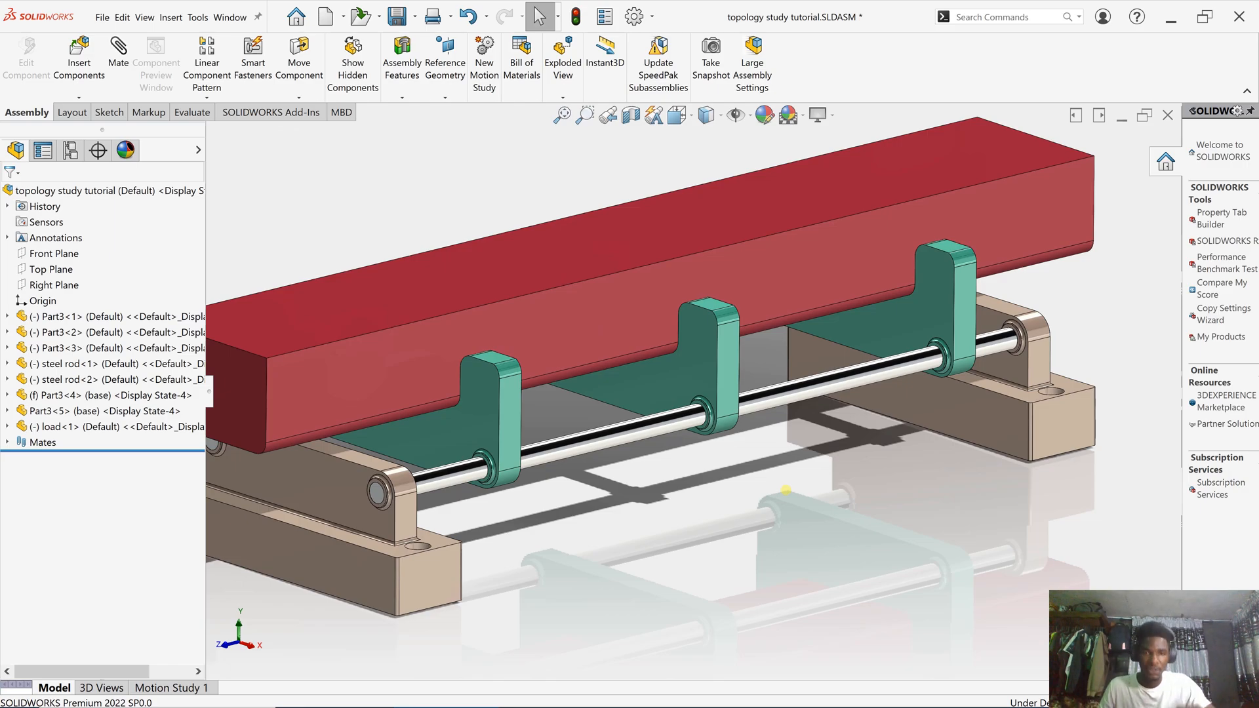
{"action": "left_click", "coordinate": [678, 383]}
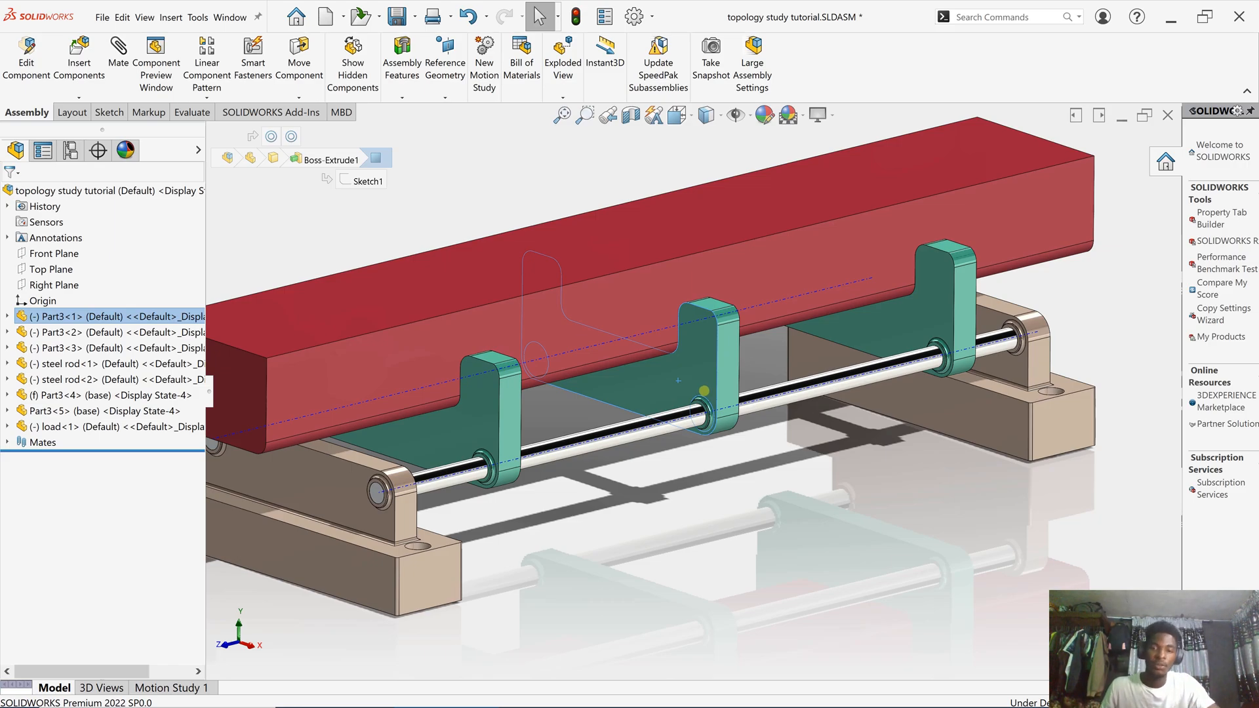
{"action": "right_click", "coordinate": [696, 261]}
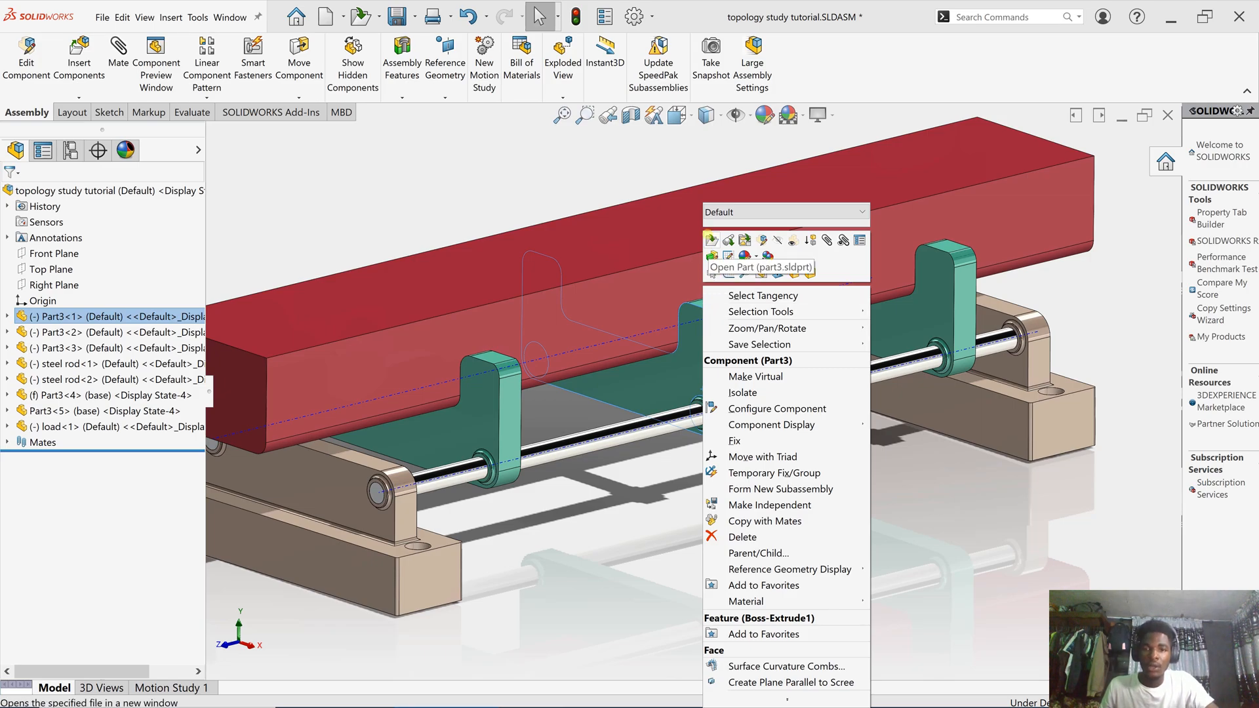
{"action": "left_click", "coordinate": [709, 237]}
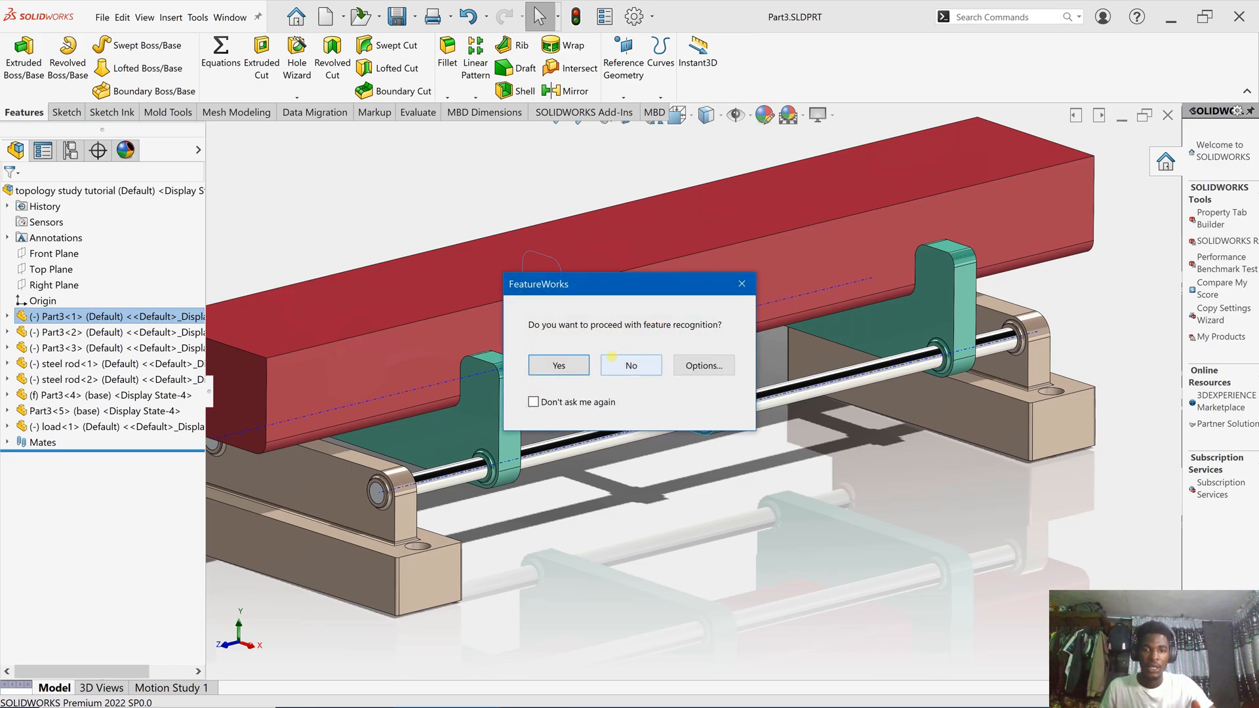
- Accept the FeatureWorks recognition prompt and acknowledge the suppressed-features warning
{"action": "left_click", "coordinate": [569, 362]}
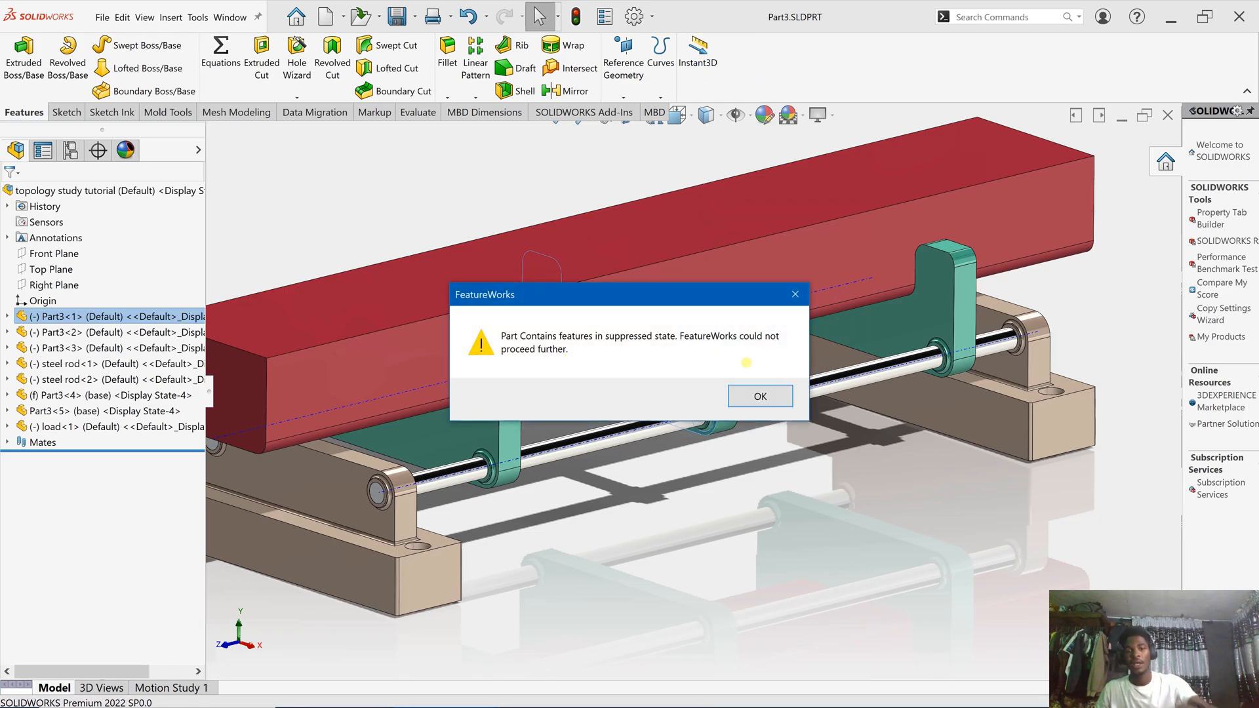
{"action": "left_click", "coordinate": [781, 392]}
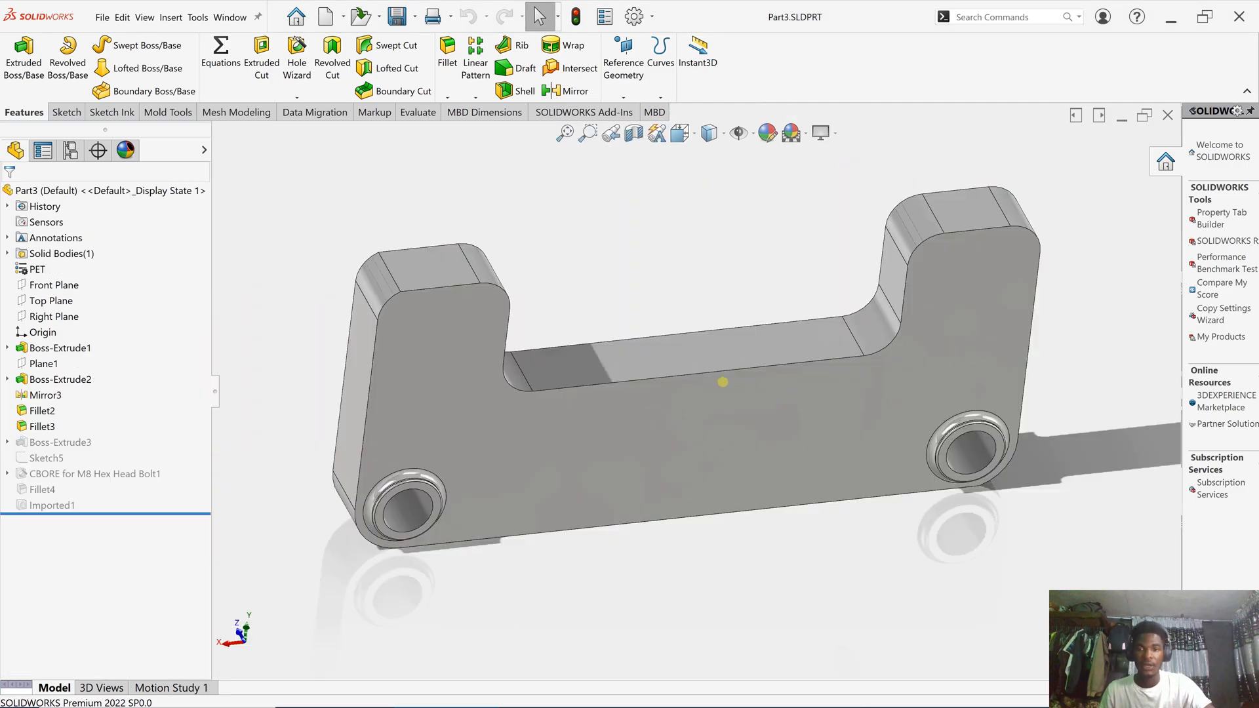
- Orbit the Part3 bracket to inspect its top faces and counterbored holes
{"action": "scroll", "coordinate": [782, 304], "scroll_direction": "down", "scroll_amount": 1}
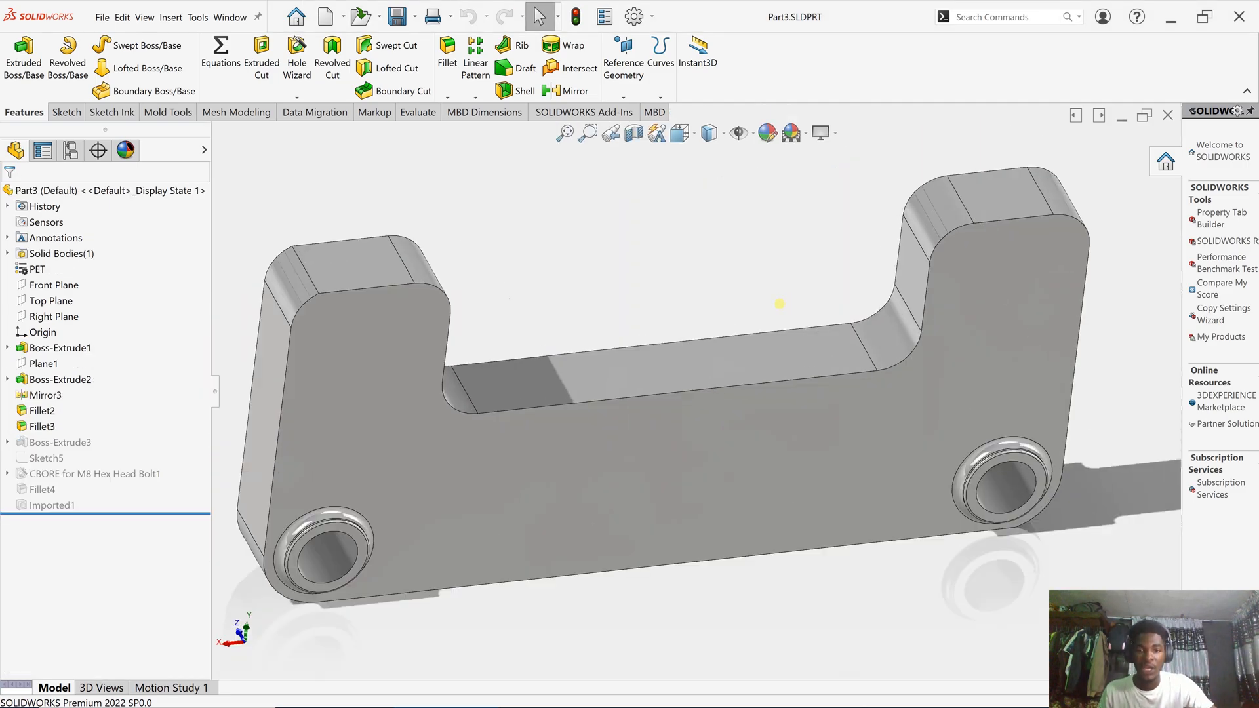
{"action": "scroll", "coordinate": [789, 319], "scroll_direction": "up", "scroll_amount": 2}
{"action": "middle_click_drag", "start_coordinate": [927, 380], "coordinate": [983, 494]}
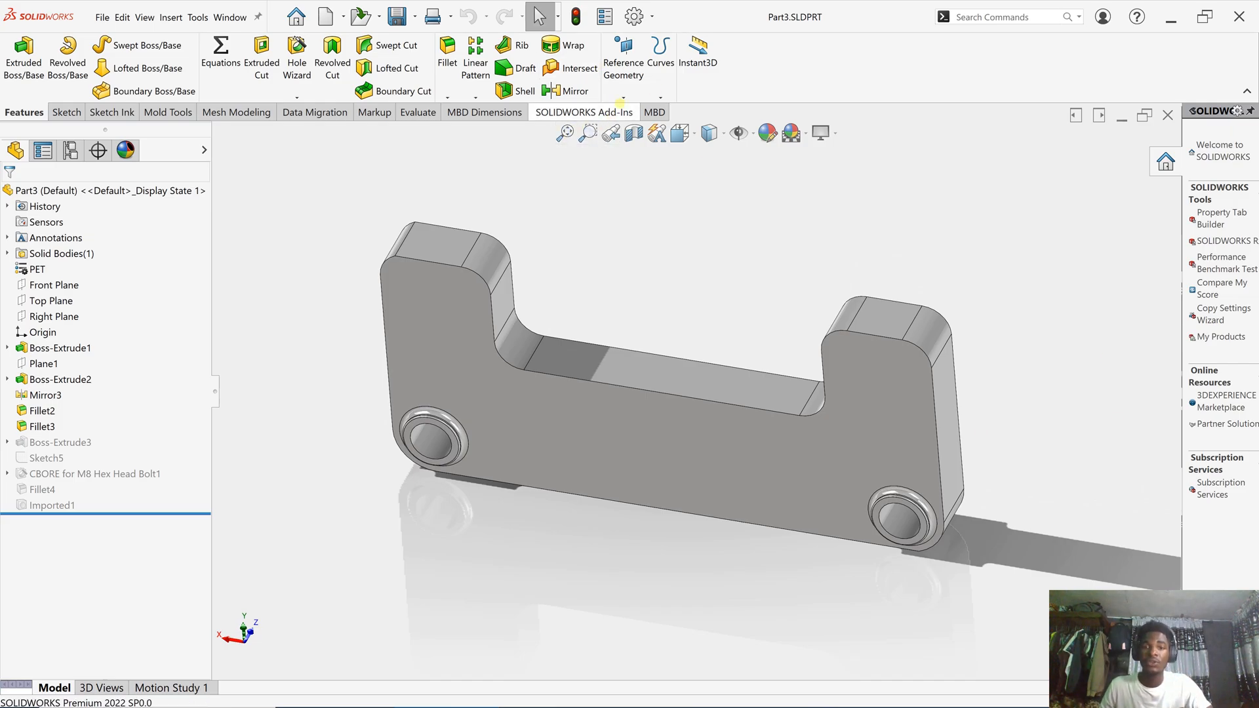
- Enable the SOLIDWORKS Simulation add-in from the Add-Ins tools
{"action": "left_click", "coordinate": [617, 110]}
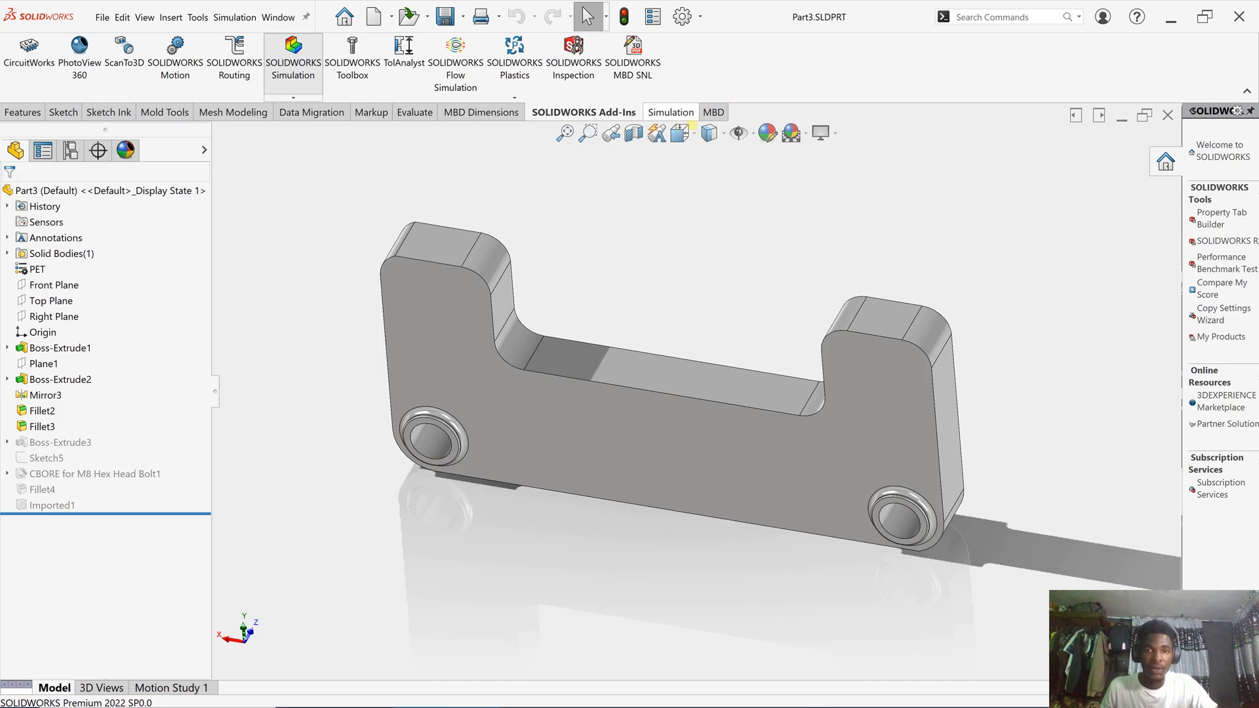
{"action": "left_click", "coordinate": [671, 113]}
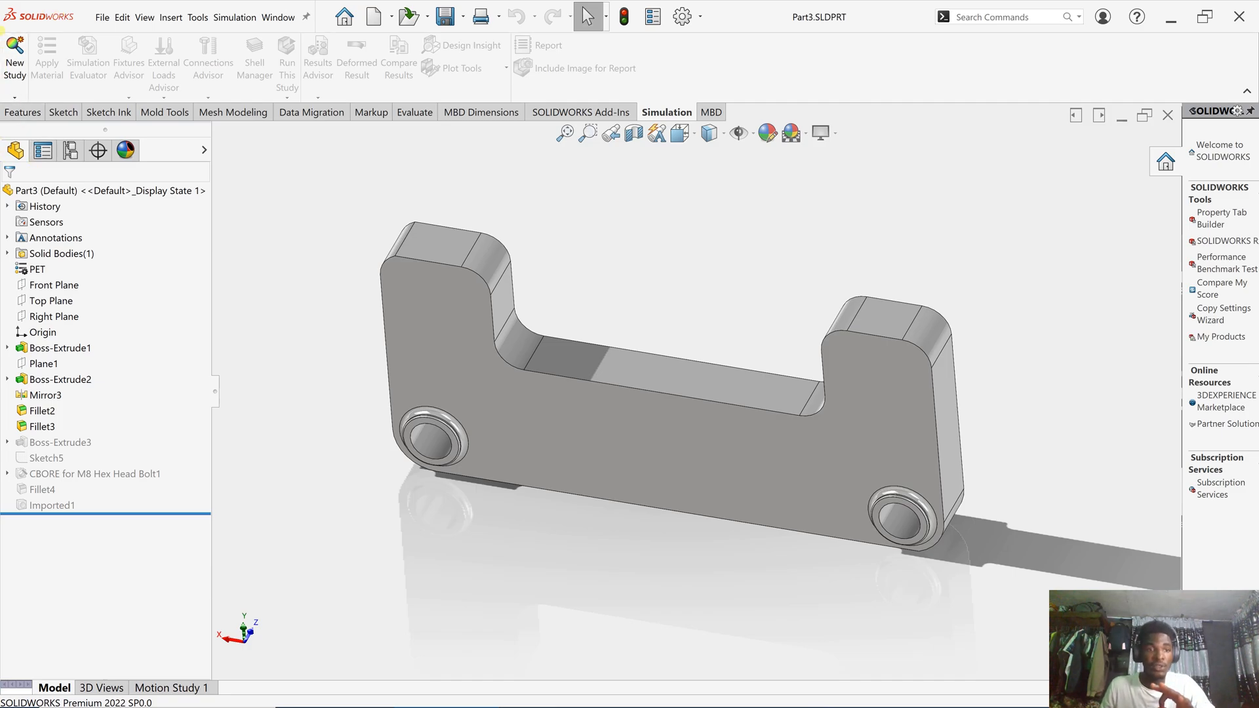
- Create a new Static analysis study, Static 1, for Part3
{"action": "left_click", "coordinate": [15, 59]}
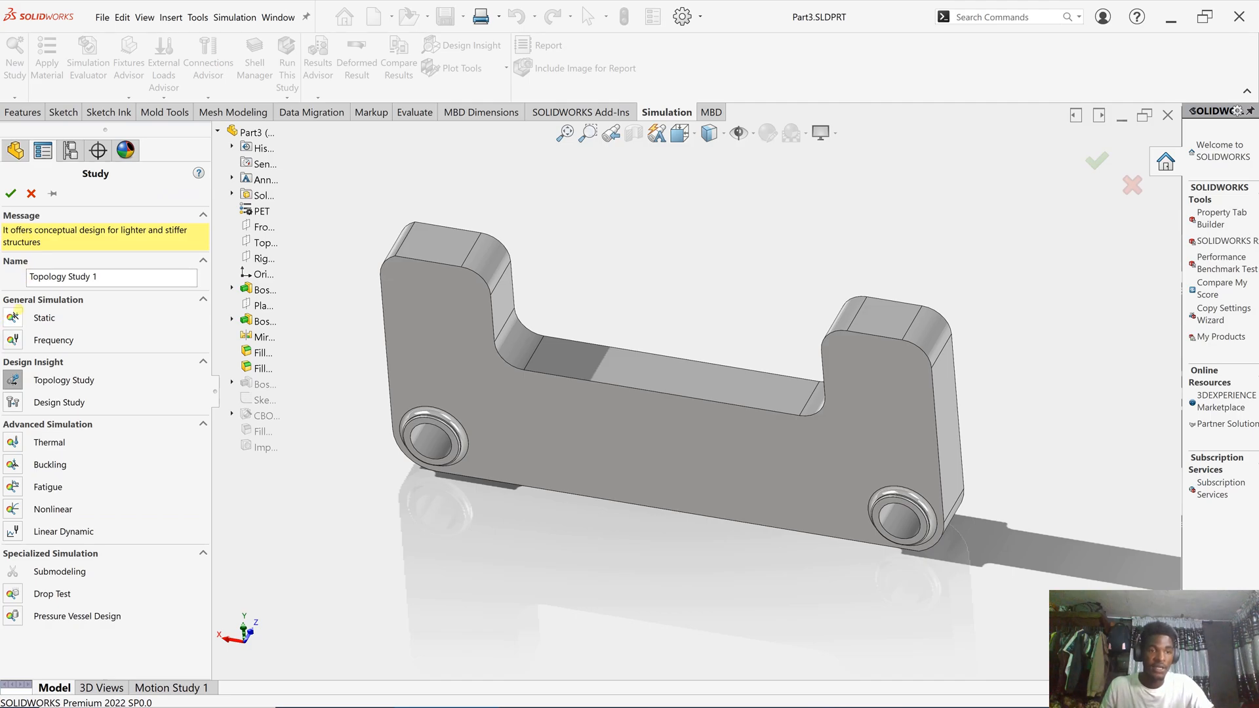
{"action": "left_click", "coordinate": [12, 317]}
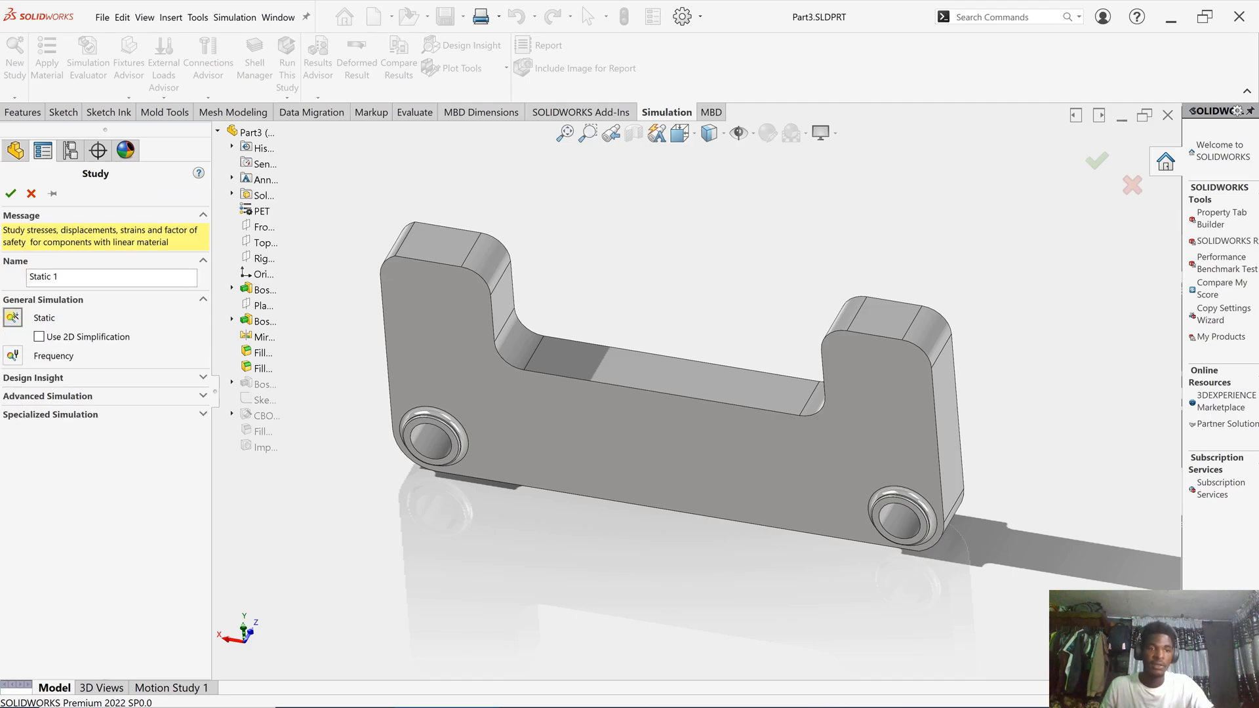
{"action": "left_click", "coordinate": [11, 193]}
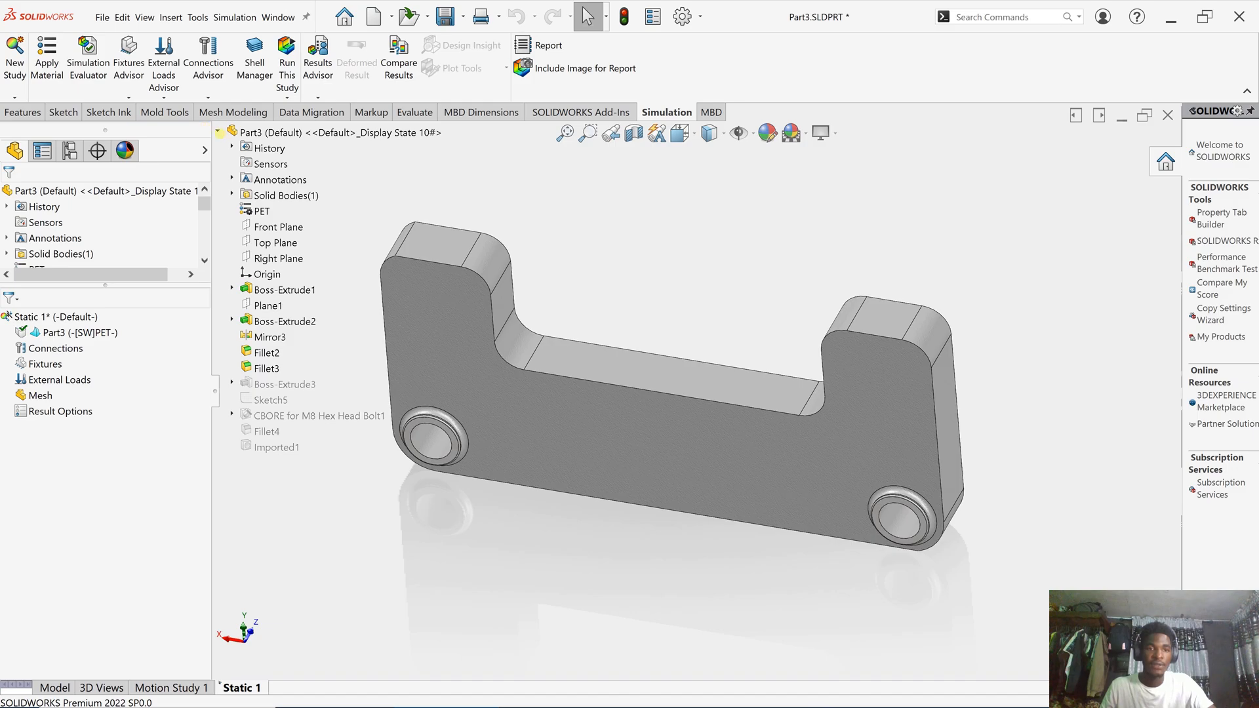
- Collapse the flyout feature tree, then select Part3 and Fixtures in the Static 1 tree
{"action": "left_click", "coordinate": [219, 133]}
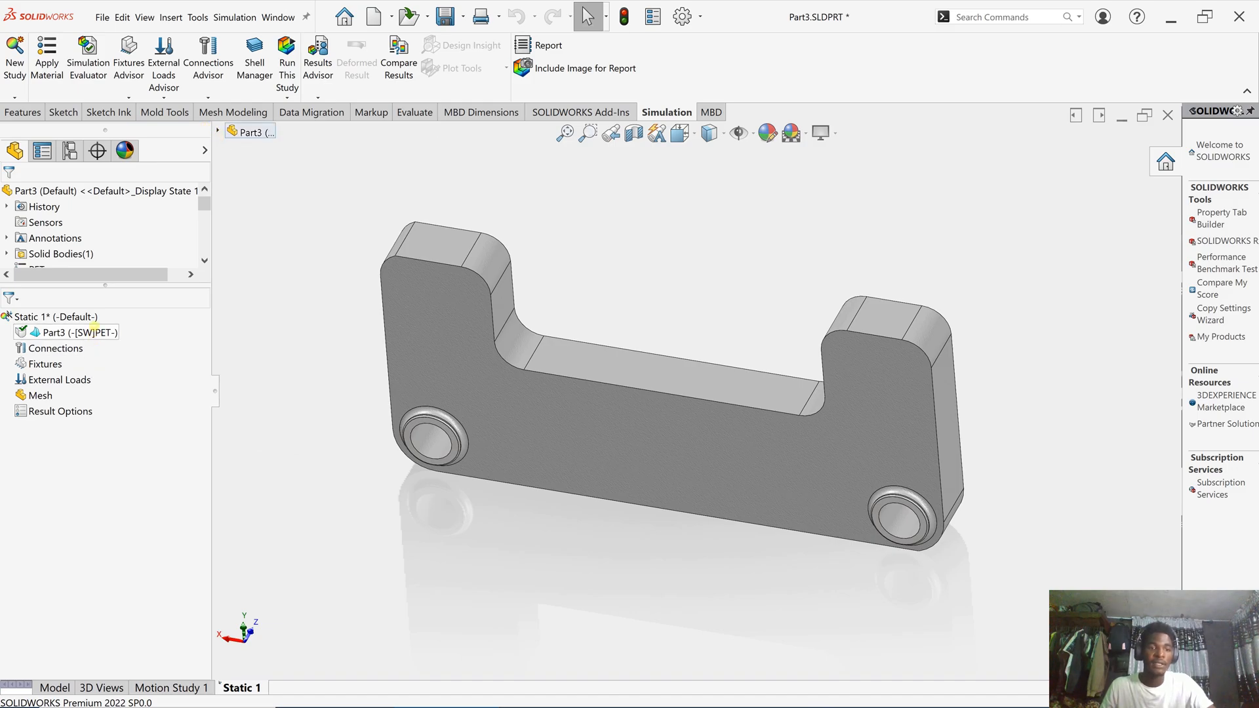
{"action": "left_click", "coordinate": [98, 316]}
{"action": "left_click", "coordinate": [115, 328]}
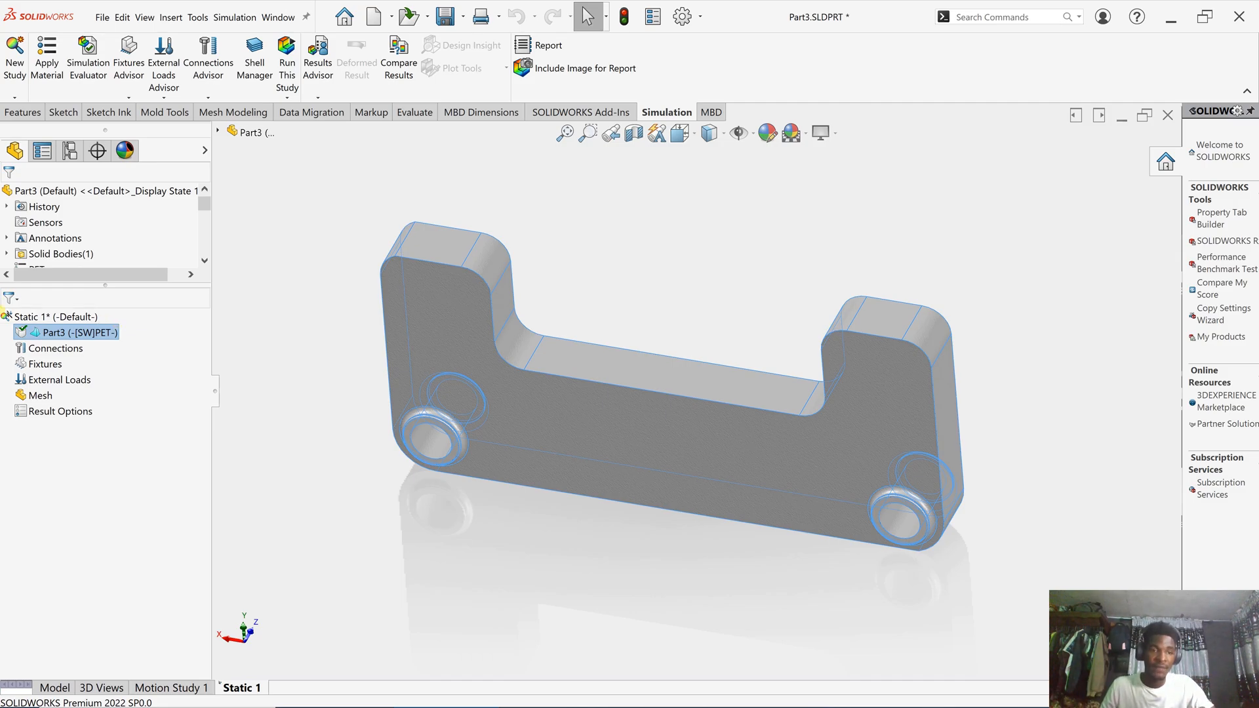
{"action": "right_click", "coordinate": [50, 332]}
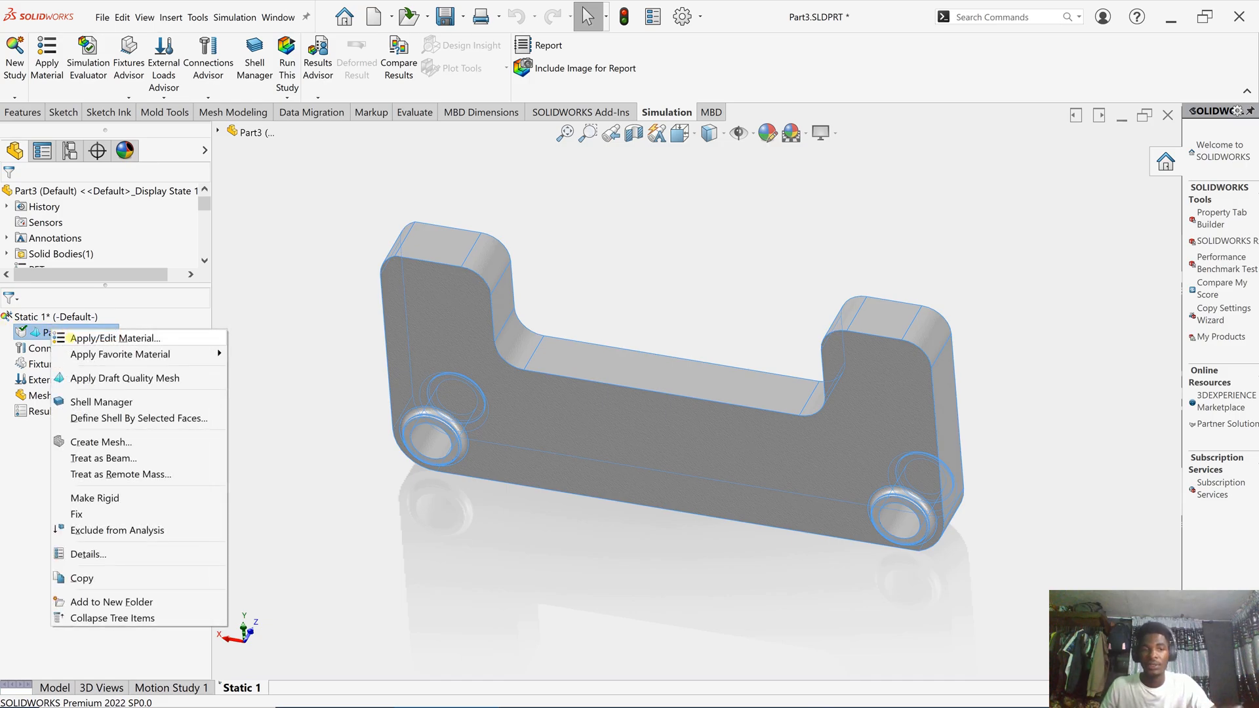
{"action": "left_click", "coordinate": [161, 304]}
{"action": "left_click", "coordinate": [313, 237]}
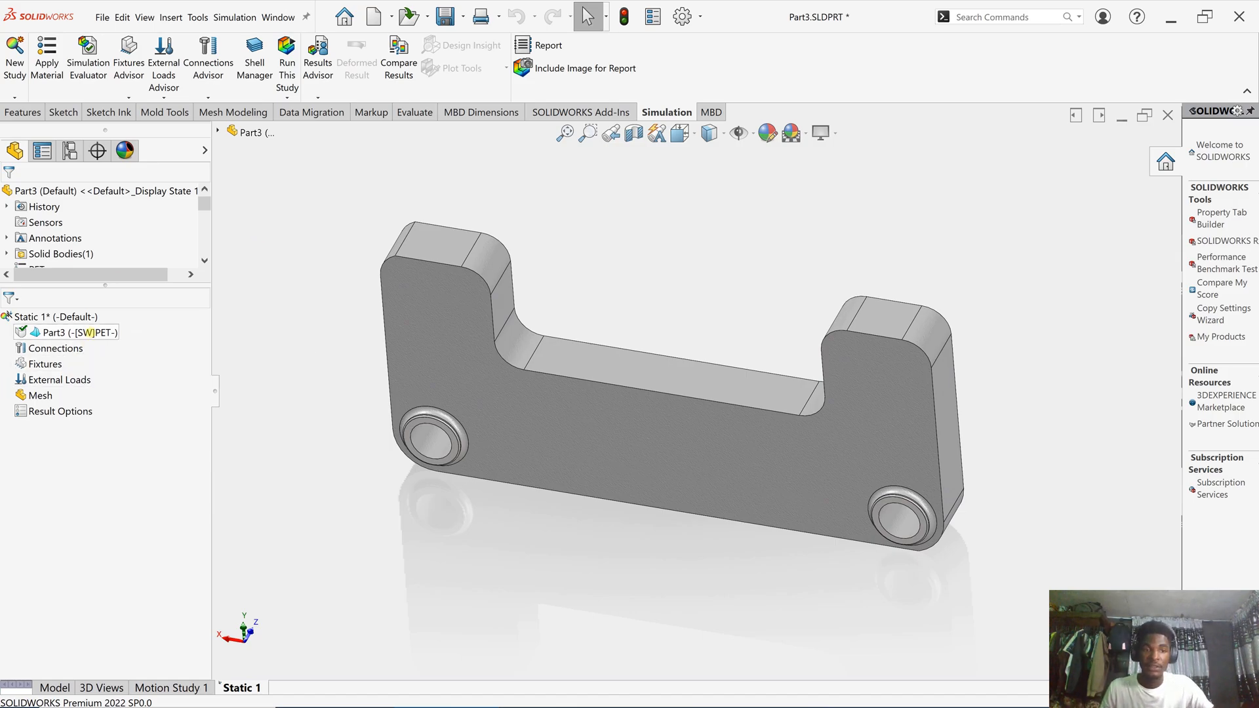
{"action": "left_click", "coordinate": [87, 333]}
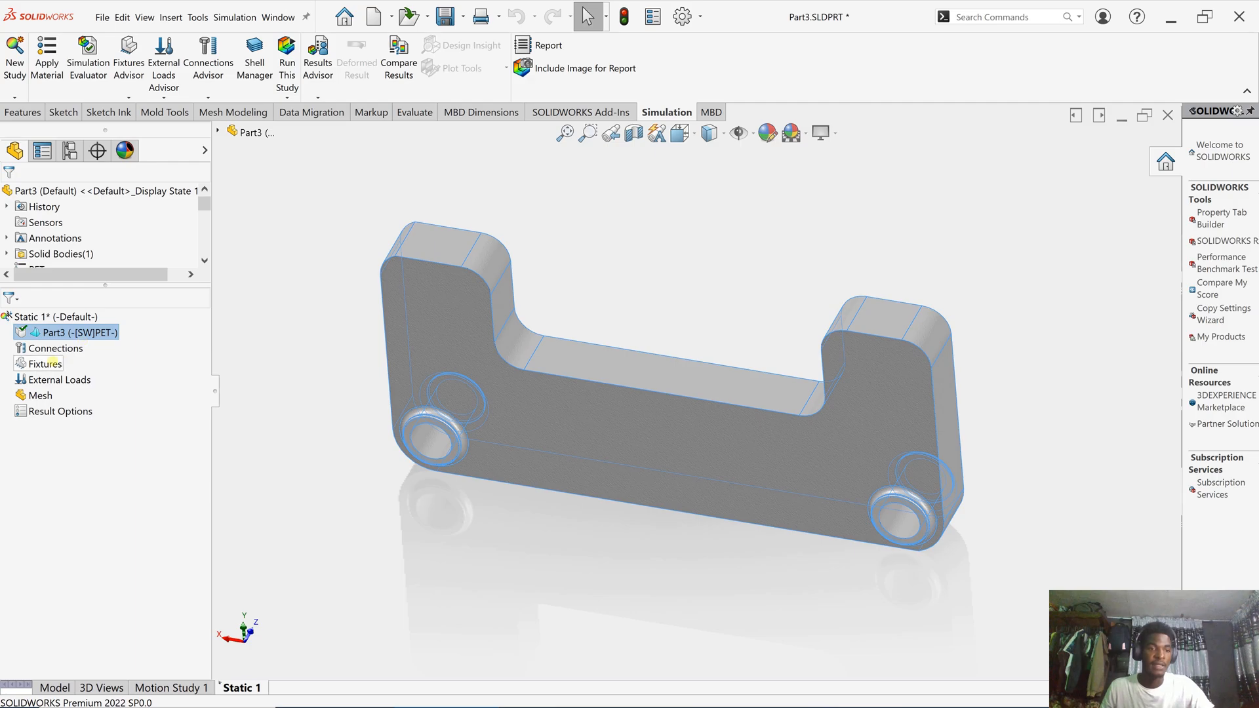
{"action": "left_click", "coordinate": [52, 364]}
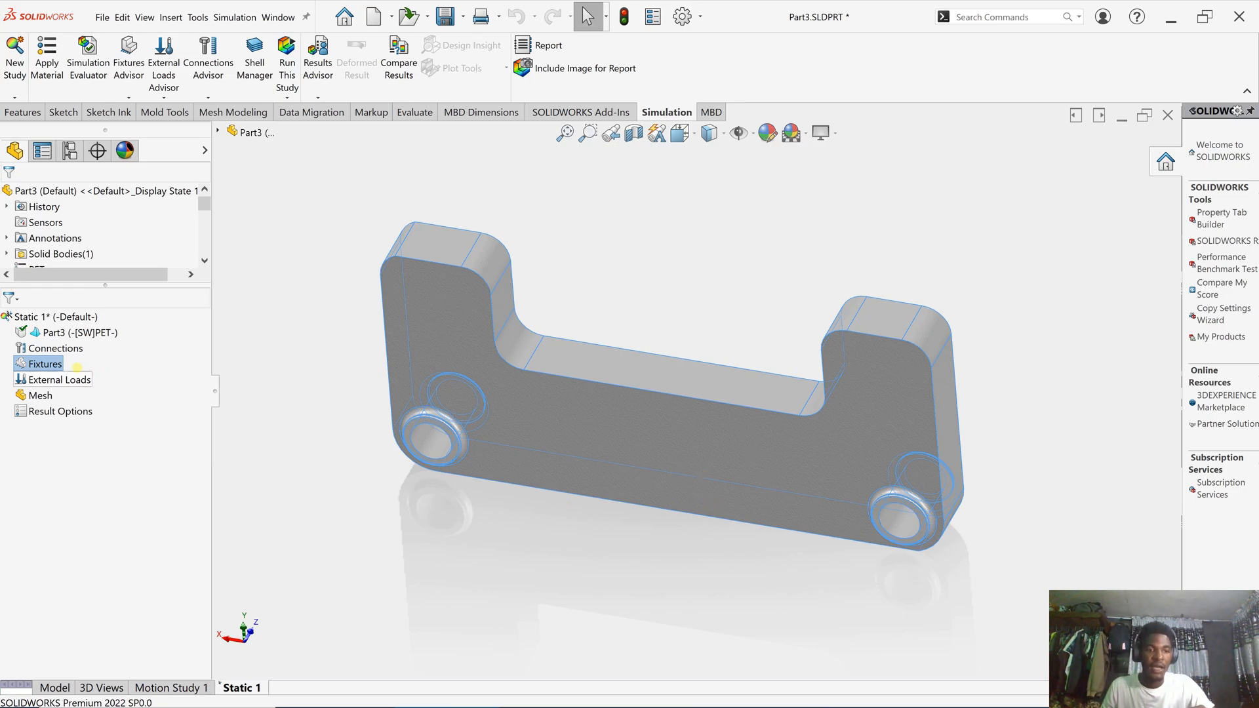
- Add a Fixed Hinge fixture on the inner faces of both counterbored holes
{"action": "right_click", "coordinate": [57, 365]}
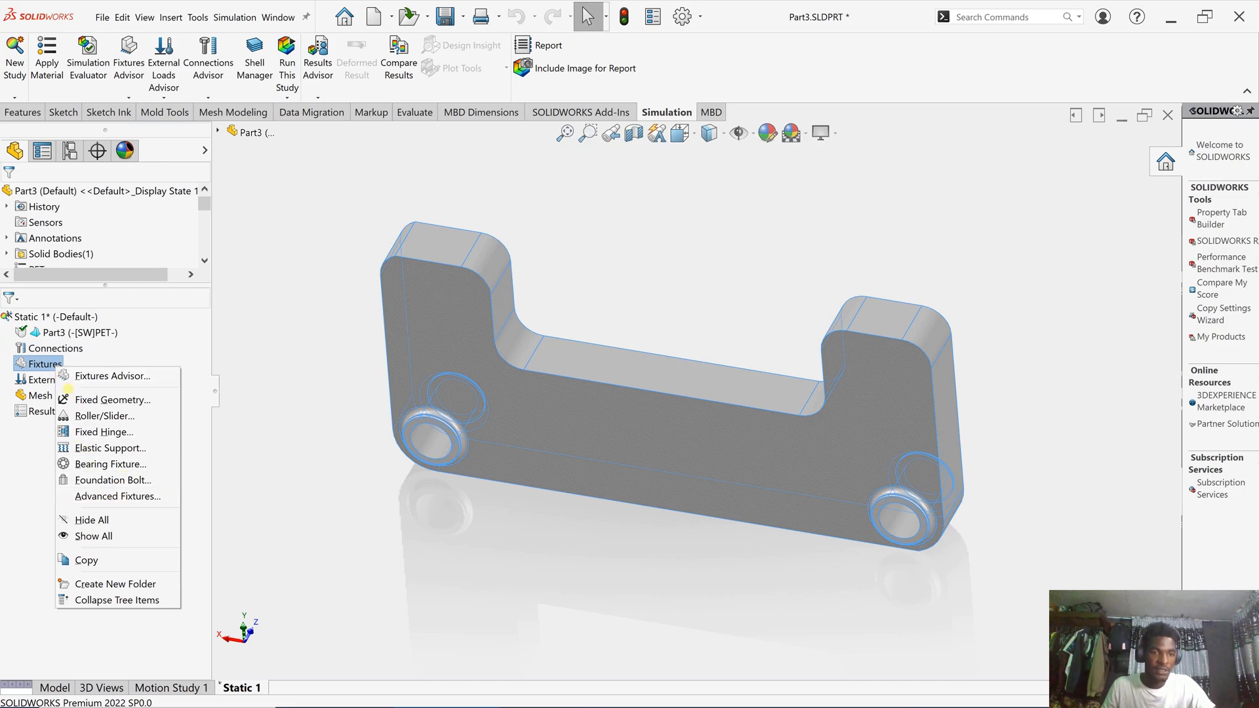
{"action": "left_click", "coordinate": [103, 429]}
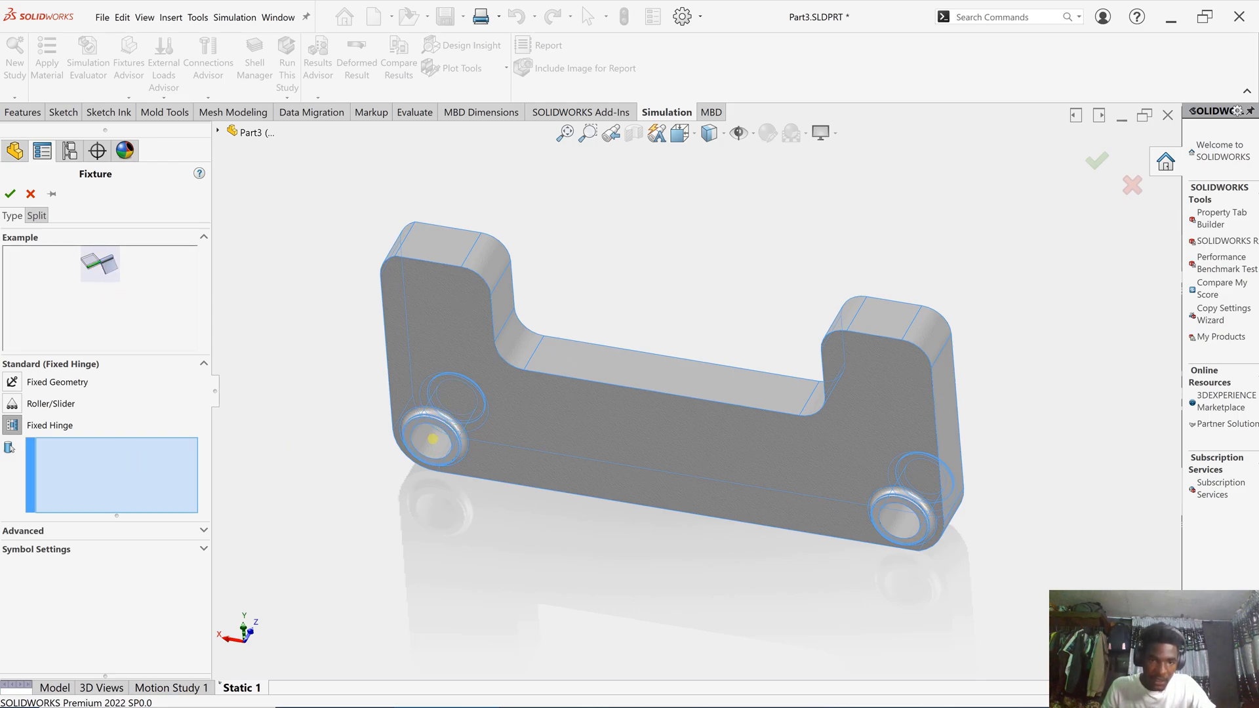
{"action": "left_click", "coordinate": [434, 439]}
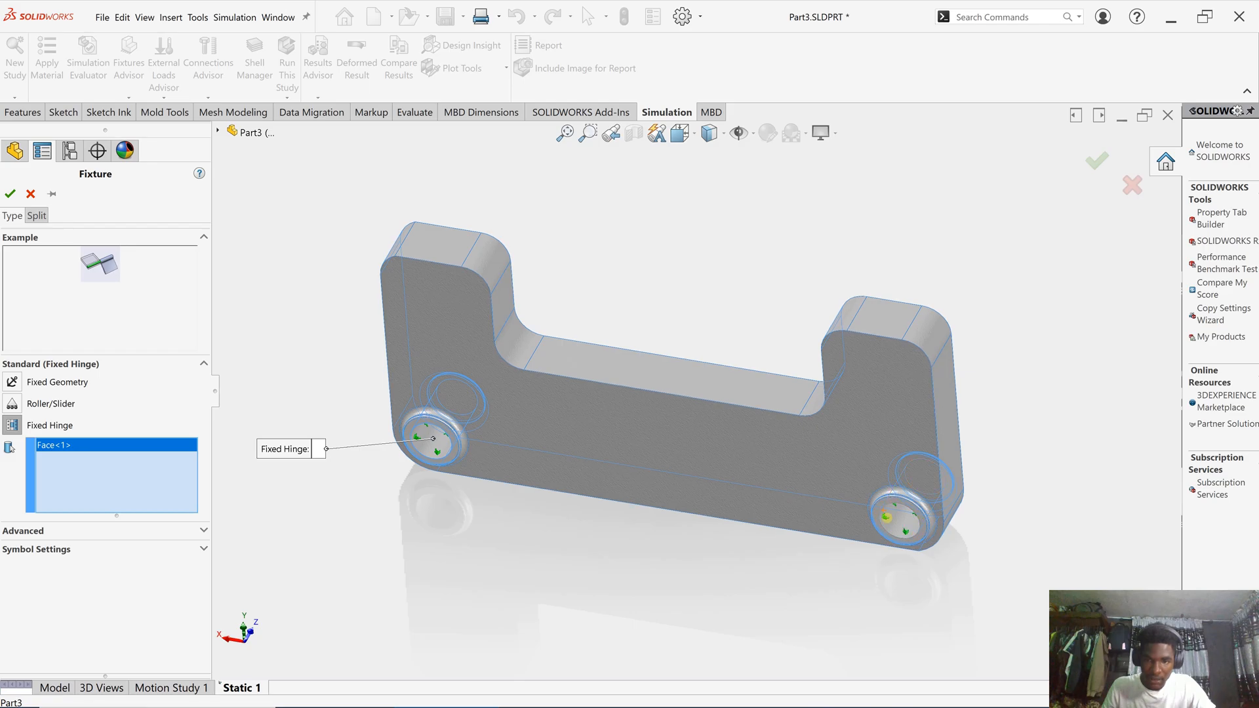
{"action": "left_click", "coordinate": [883, 517]}
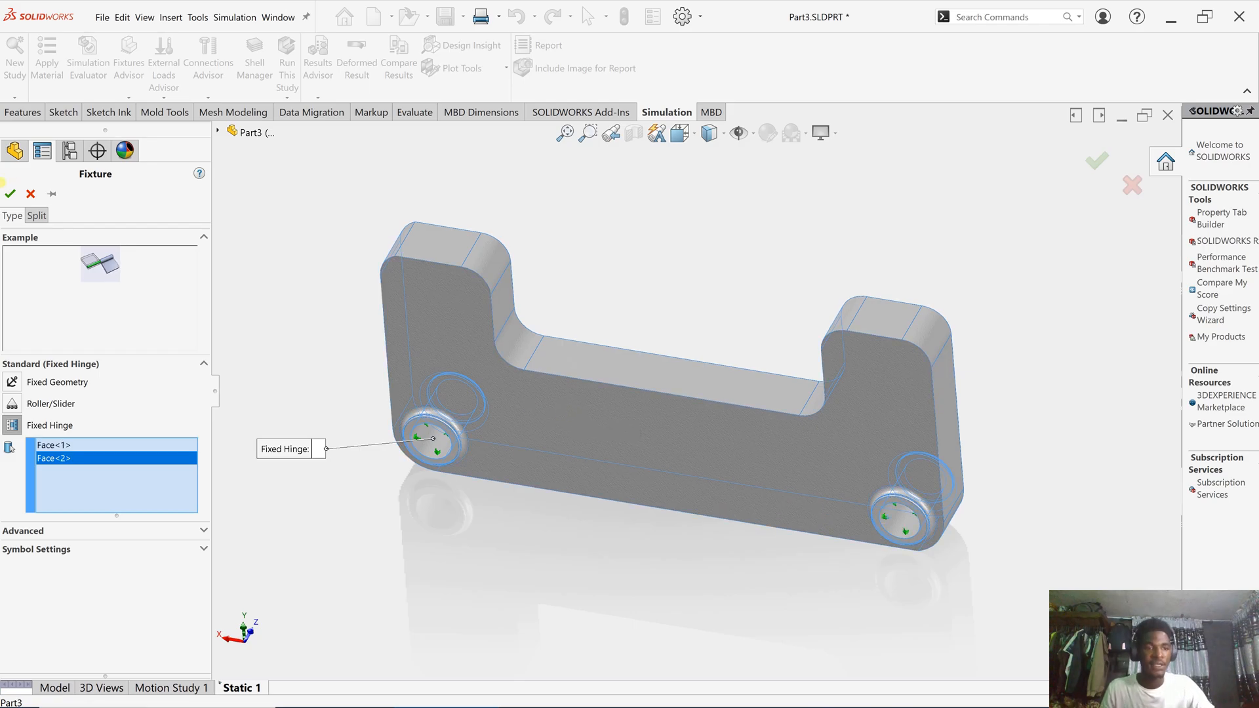
{"action": "left_click", "coordinate": [9, 194]}
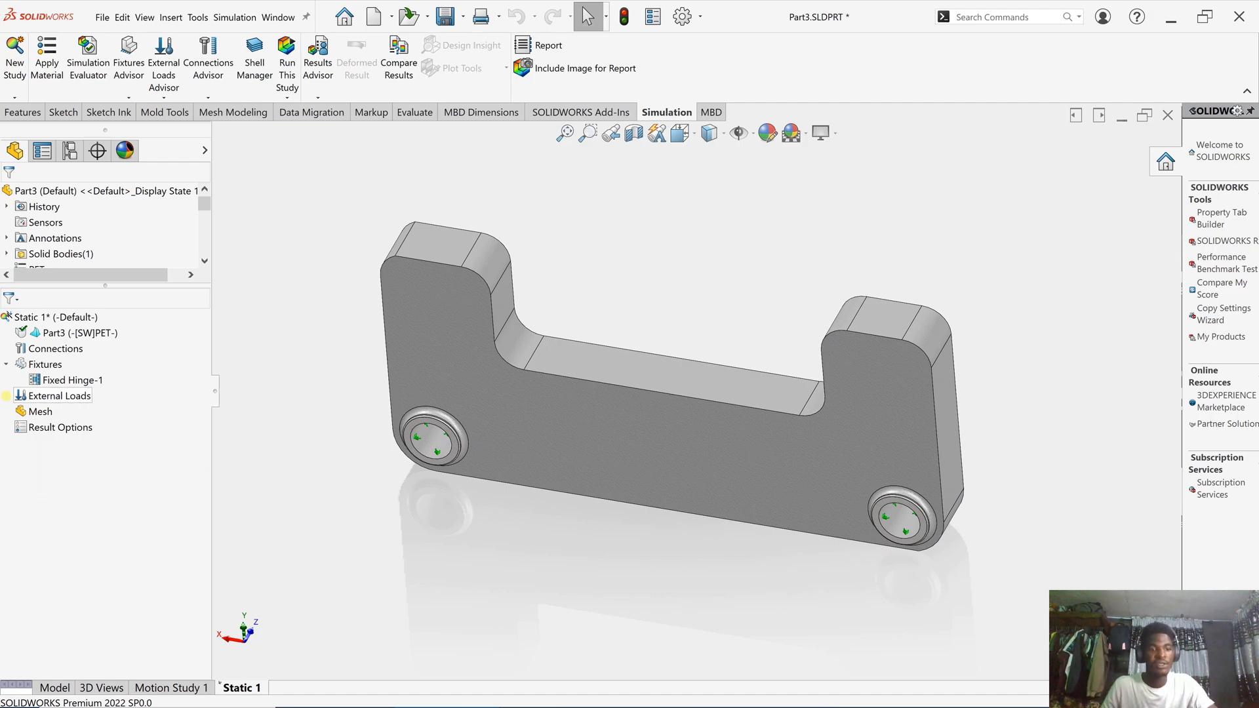
- Start a Force load on the two inner fillets and flat bottom face of the U-cutout
{"action": "left_click", "coordinate": [84, 397]}
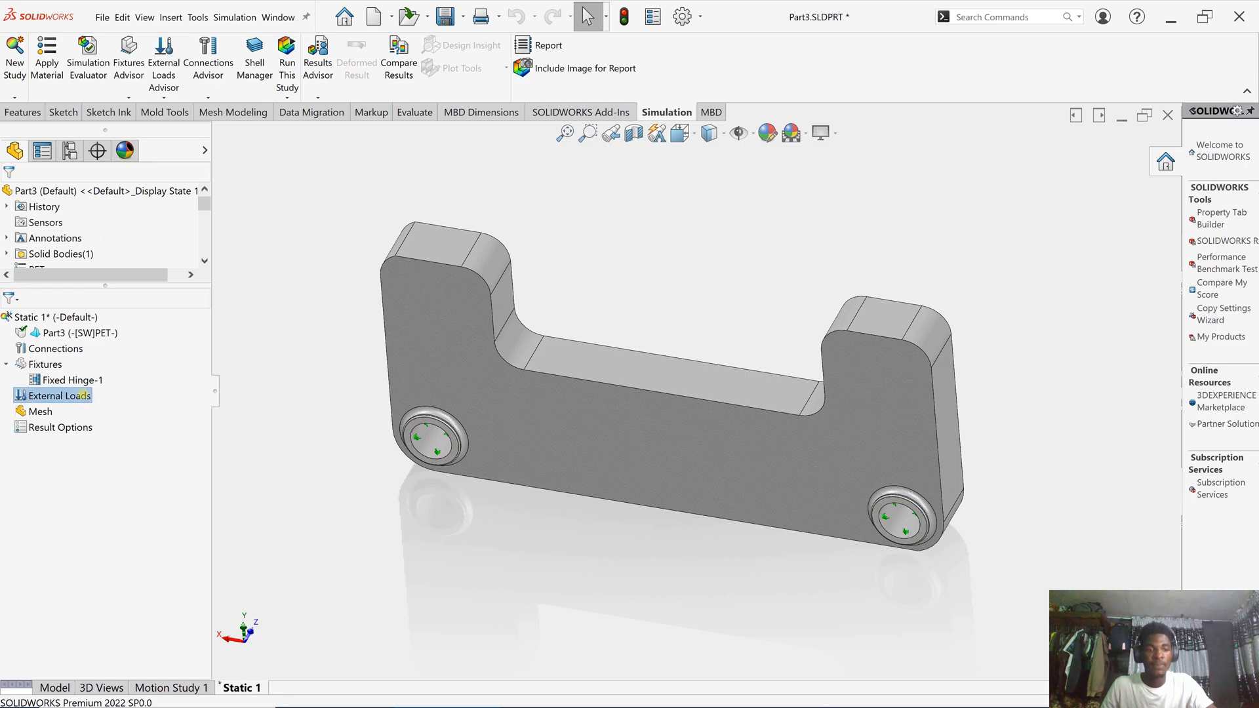
{"action": "right_click", "coordinate": [84, 396]}
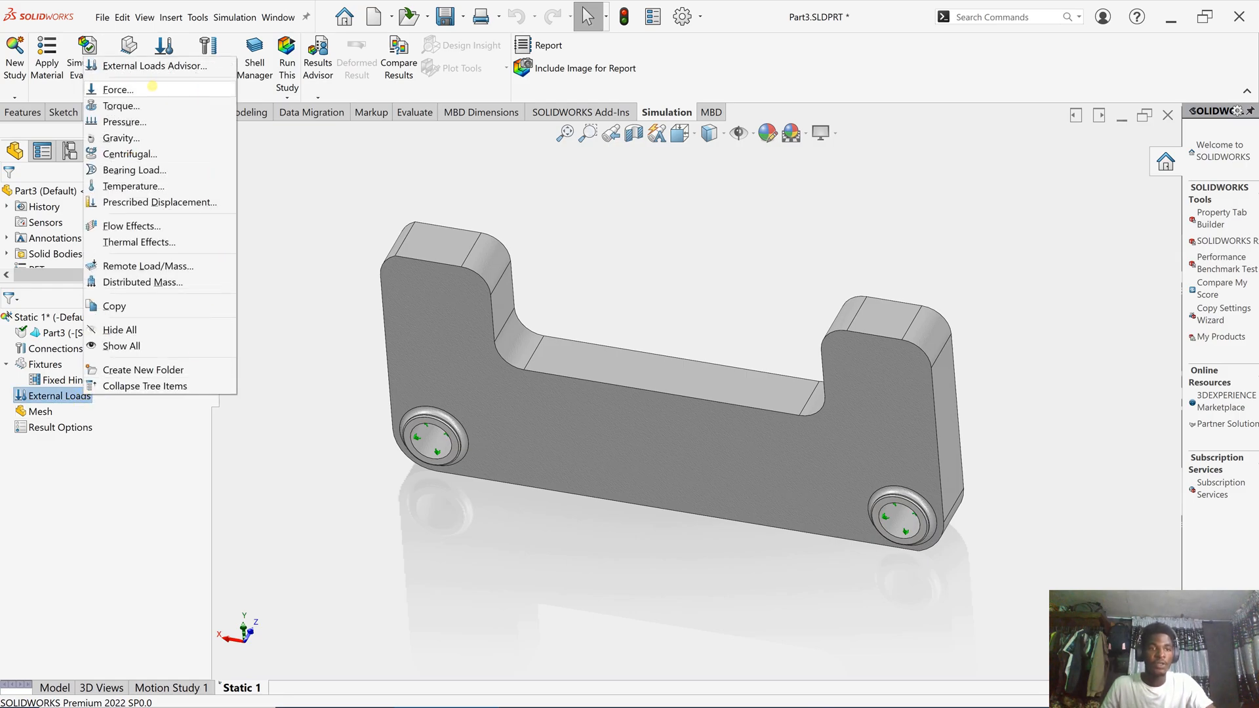
{"action": "left_click", "coordinate": [151, 87]}
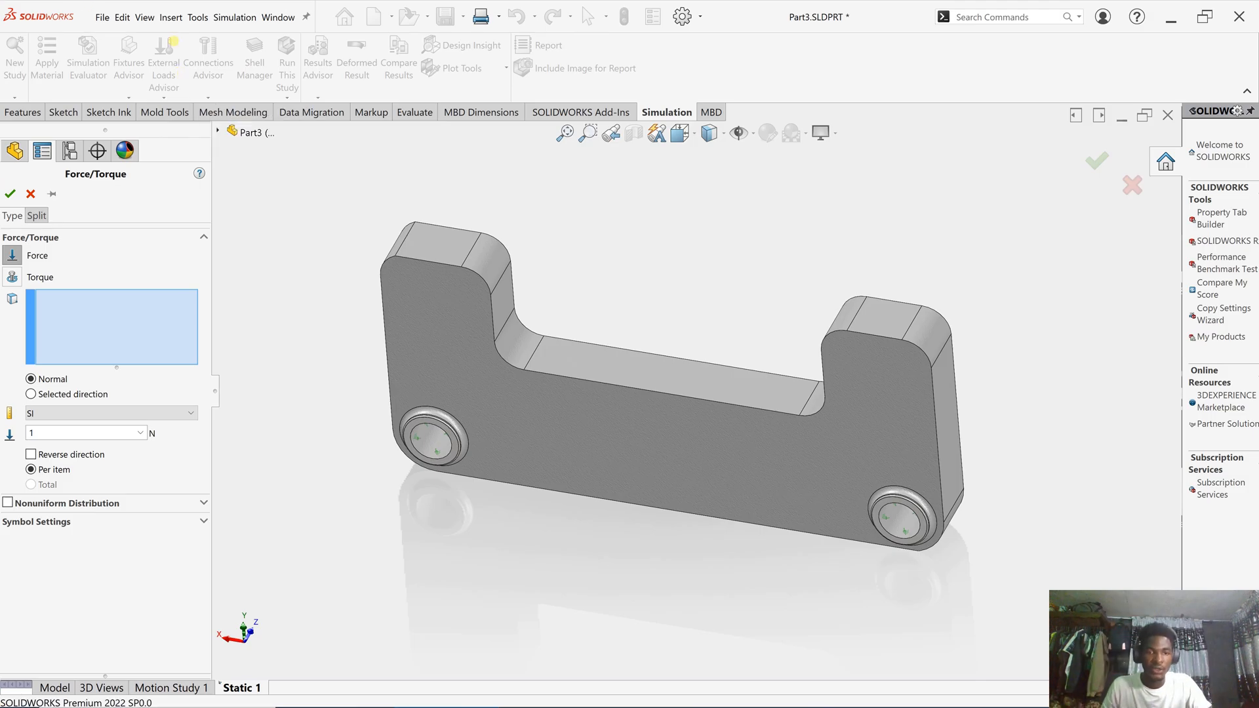
{"action": "left_click", "coordinate": [521, 328]}
{"action": "left_click", "coordinate": [623, 367]}
{"action": "middle_click_drag", "start_coordinate": [597, 322], "coordinate": [654, 323]}
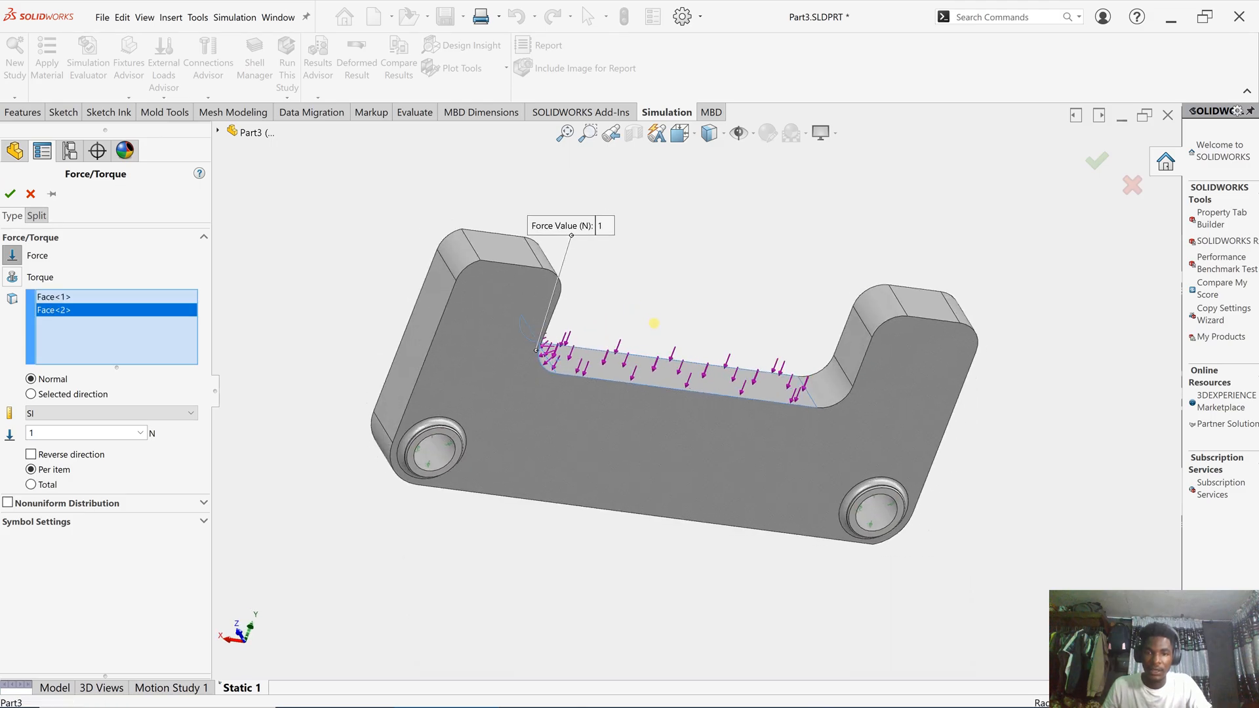
{"action": "left_click", "coordinate": [829, 387]}
{"action": "middle_click_drag", "start_coordinate": [794, 303], "coordinate": [684, 312]}
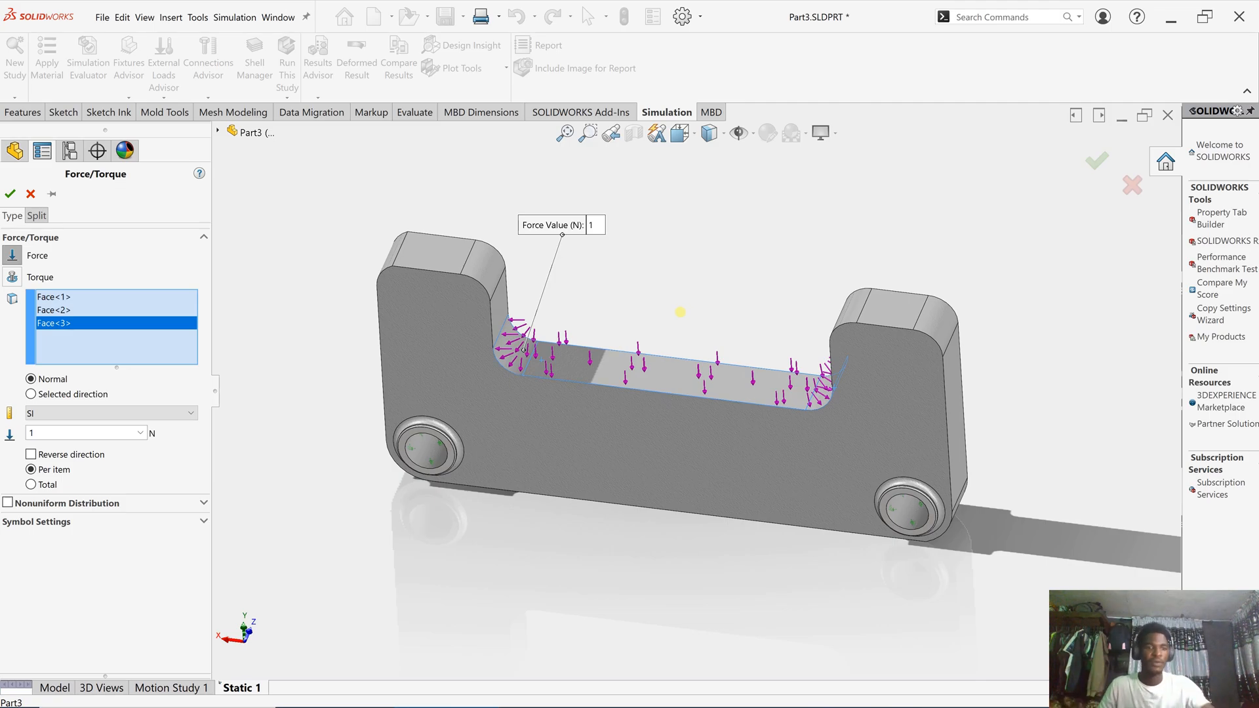
- Set the force to 10 N total and confirm Force-1
{"action": "left_click", "coordinate": [49, 432]}
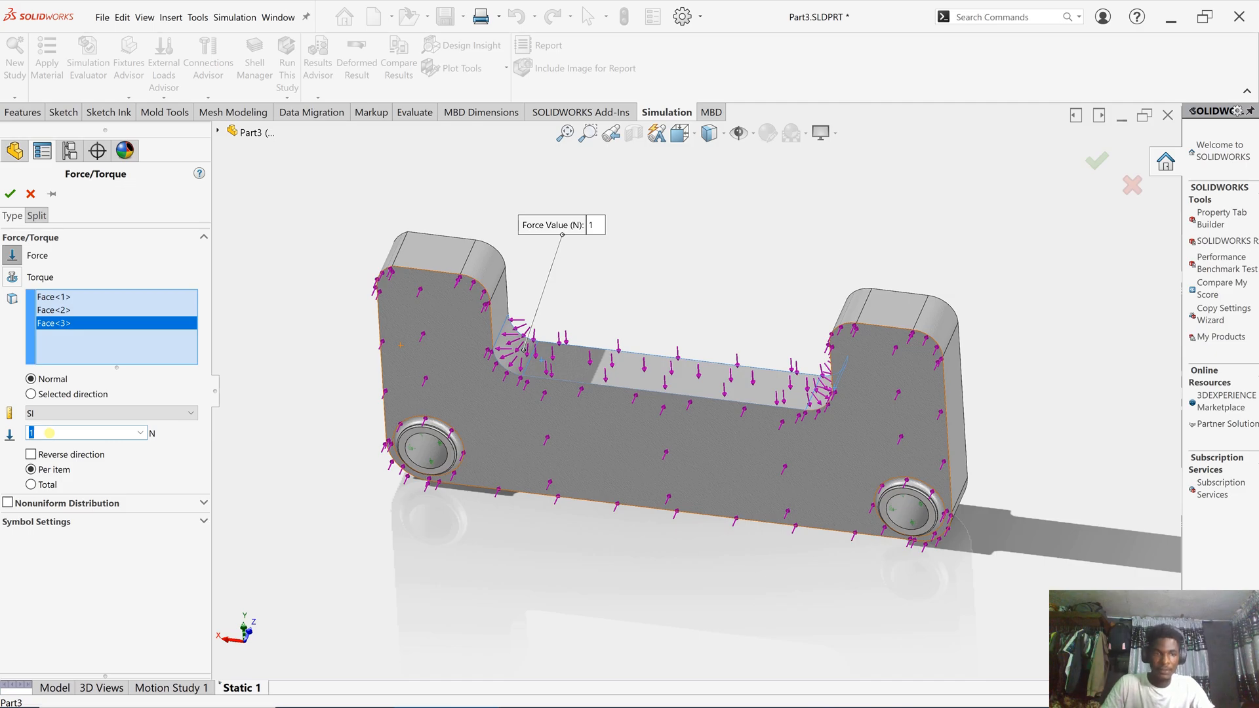
{"action": "type", "text": "101"}
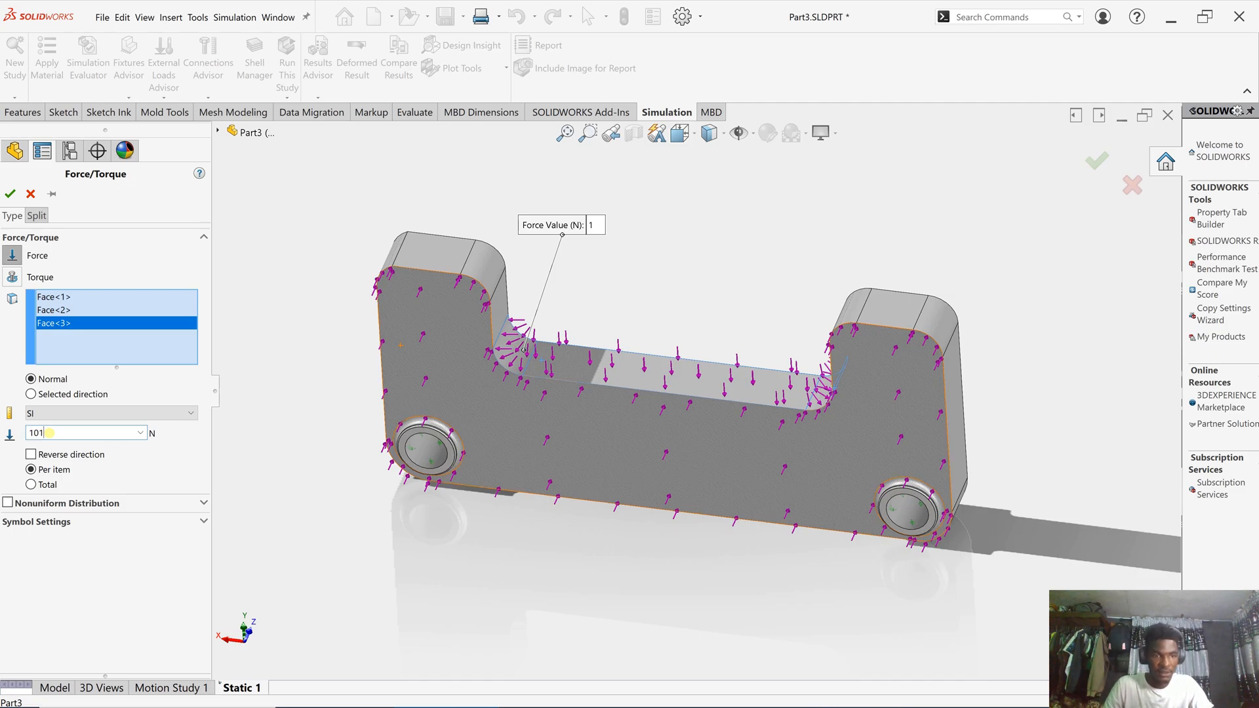
{"action": "key", "text": "BackSpace"}
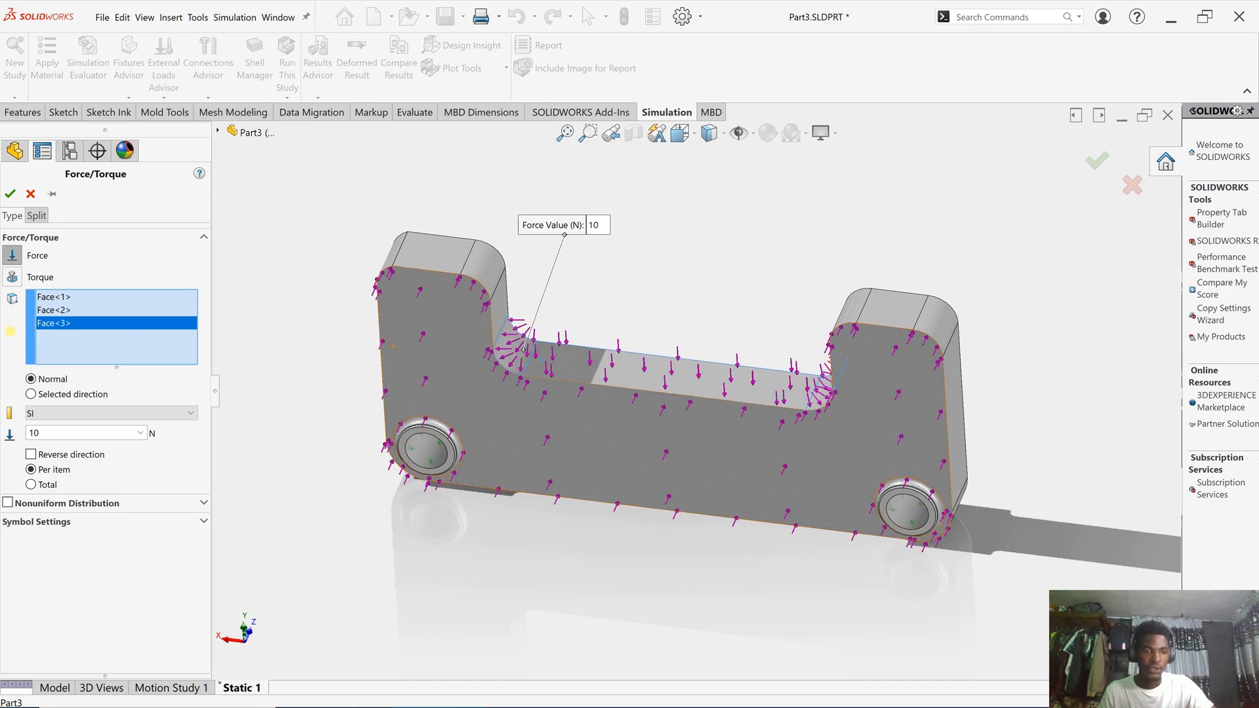
{"action": "left_click", "coordinate": [31, 484]}
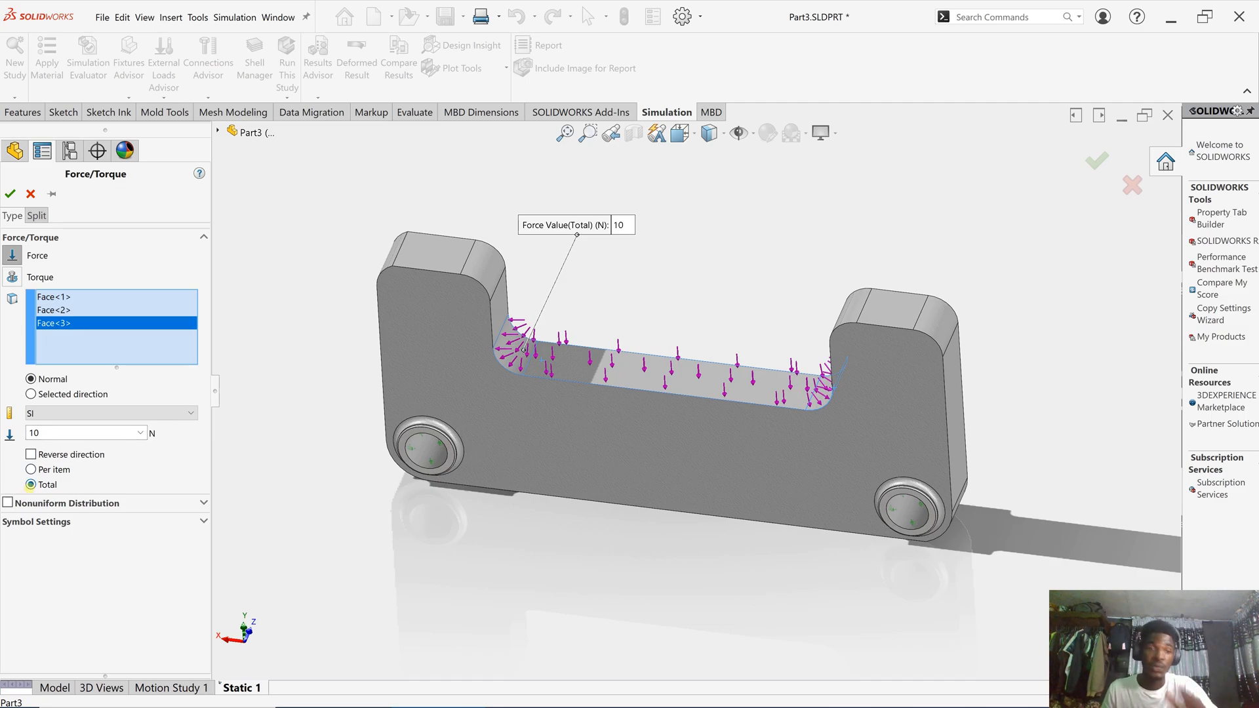
{"action": "left_click", "coordinate": [9, 194]}
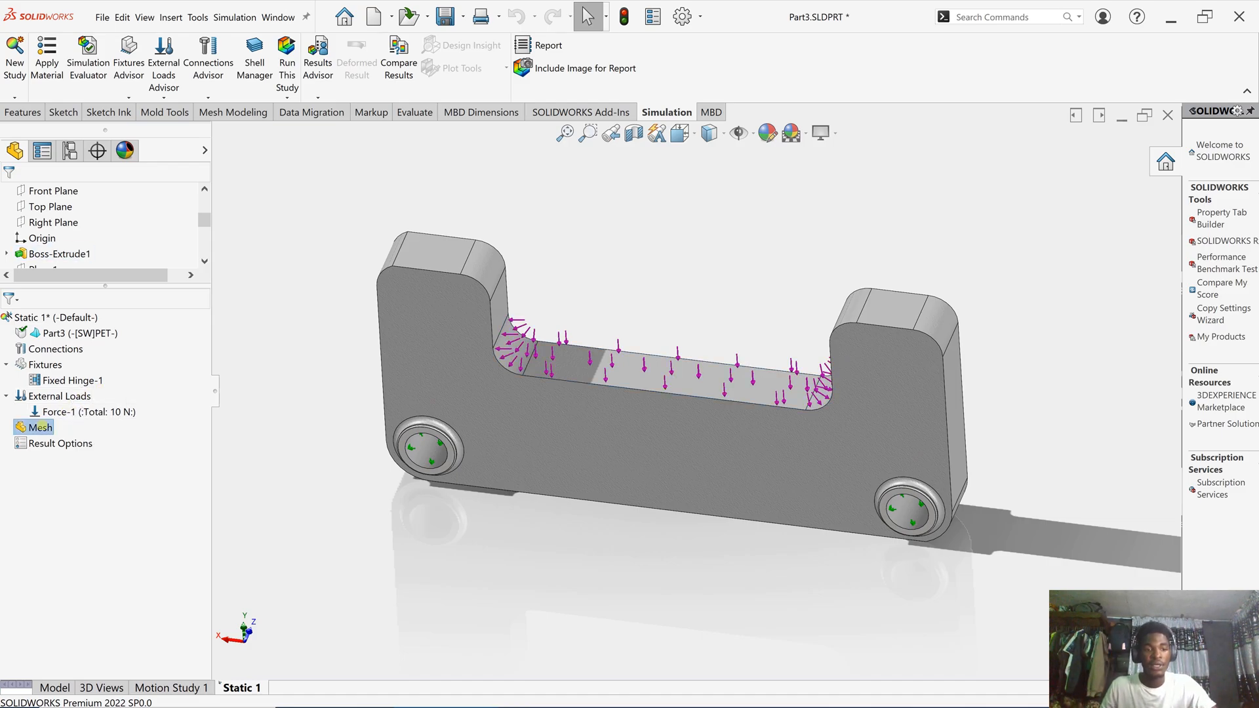
- Create a solid mesh on the Part3 bracket, keeping the default mesh density
{"action": "right_click", "coordinate": [41, 427]}
{"action": "left_click", "coordinate": [101, 475]}
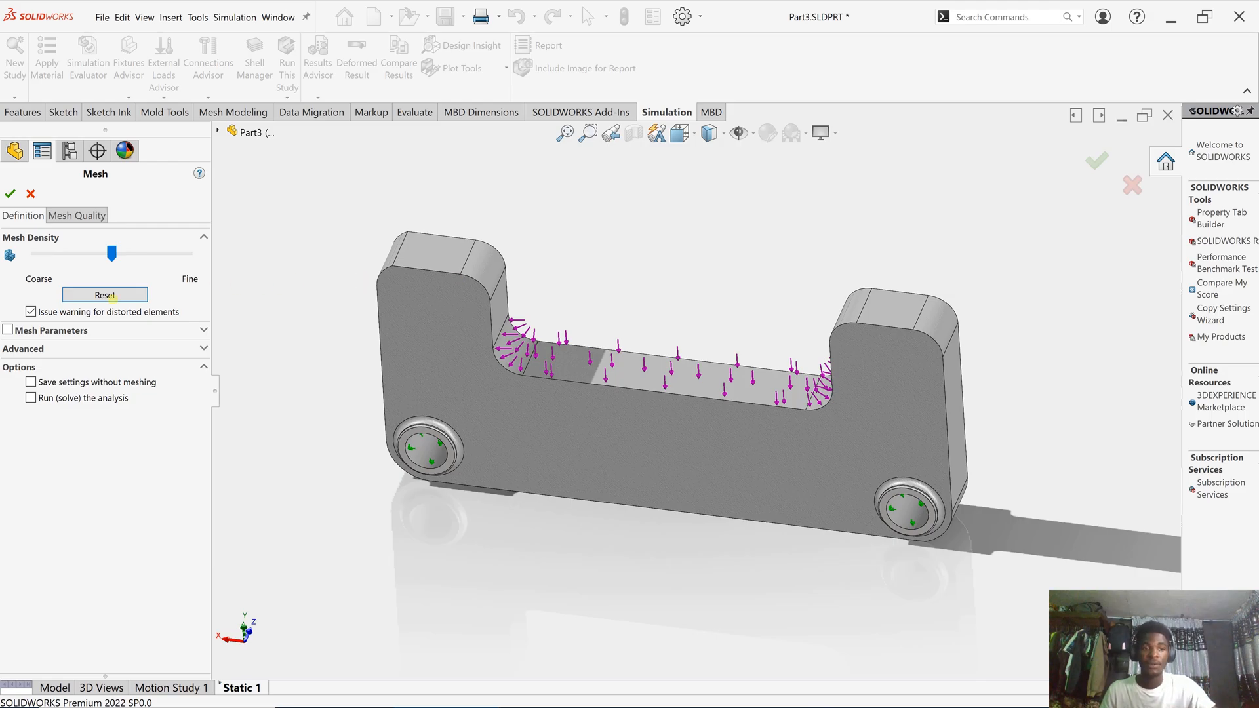
{"action": "left_click", "coordinate": [10, 193]}
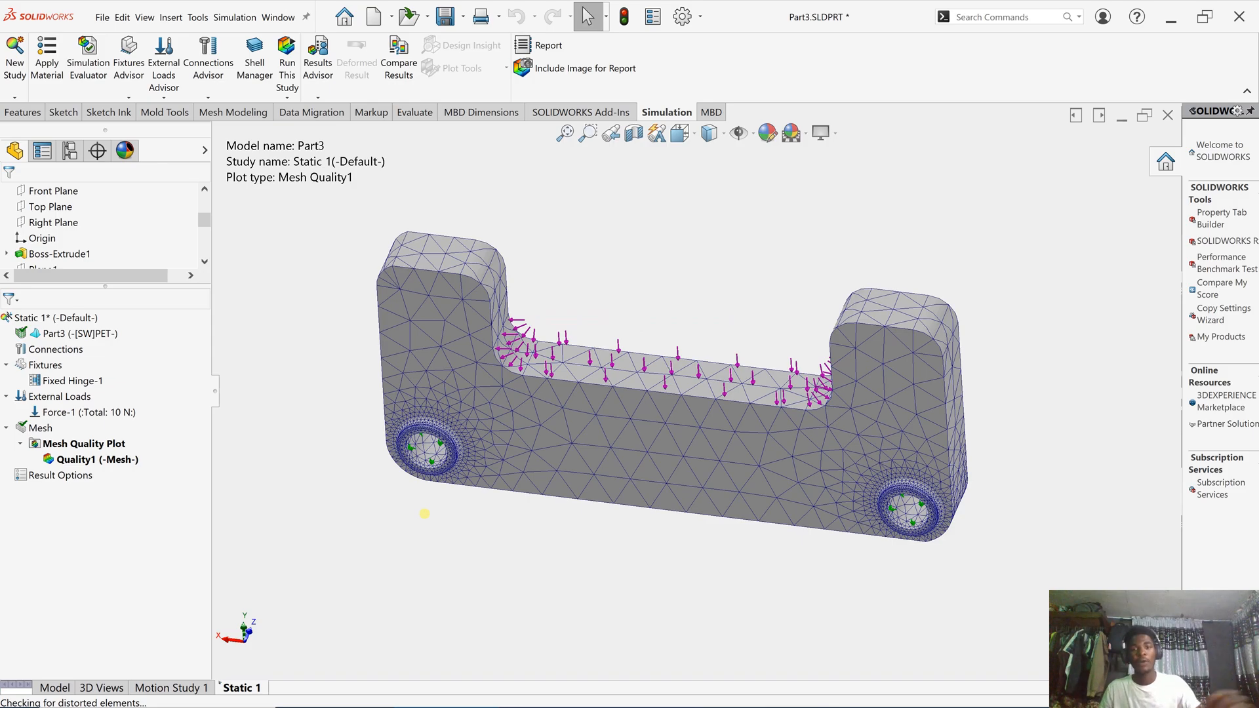
- Zoom and orbit to a near-front view to inspect the Mesh Quality1 plot
{"action": "scroll", "coordinate": [641, 480], "scroll_direction": "down", "scroll_amount": 2}
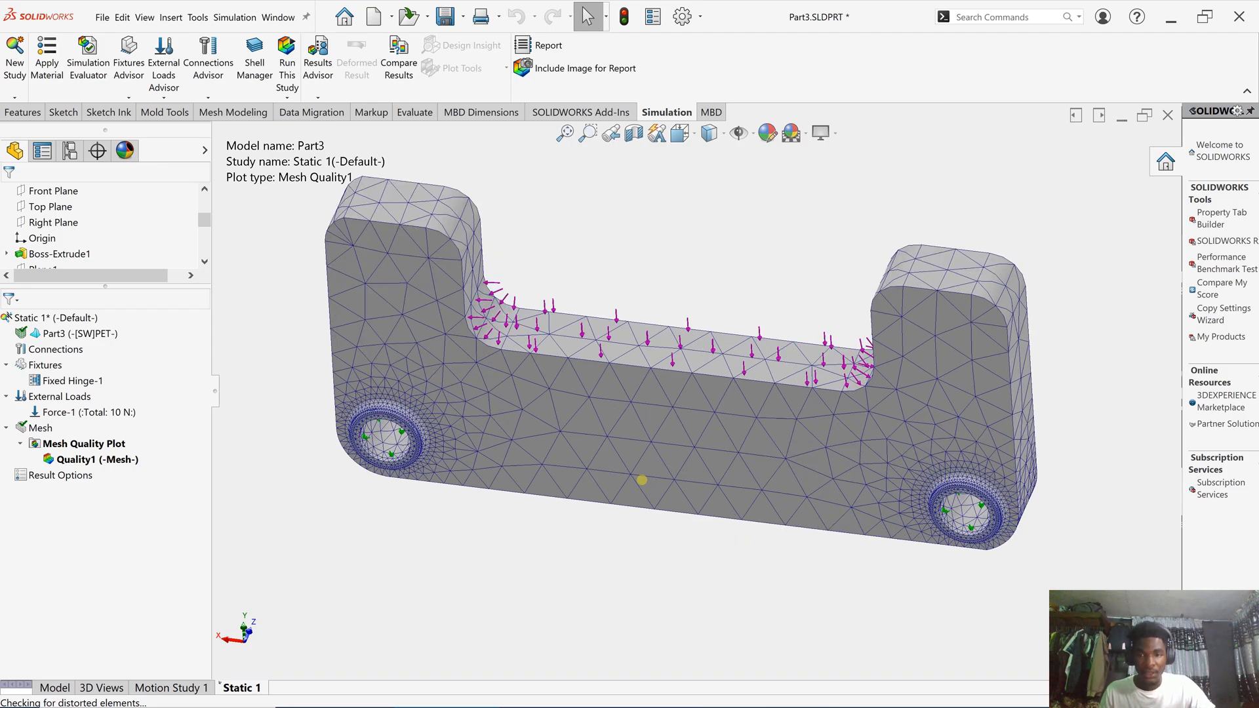
{"action": "scroll", "coordinate": [641, 480], "scroll_direction": "up", "scroll_amount": 1}
{"action": "mouse_move", "coordinate": [641, 471]}
{"action": "middle_mouse_down"}
{"action": "mouse_move", "coordinate": [670, 421]}
{"action": "mouse_move", "coordinate": [667, 459]}
{"action": "mouse_move", "coordinate": [641, 428]}
{"action": "mouse_move", "coordinate": [911, 432]}
{"action": "mouse_move", "coordinate": [890, 405]}
{"action": "mouse_move", "coordinate": [905, 228]}
{"action": "mouse_move", "coordinate": [753, 455]}
{"action": "mouse_move", "coordinate": [649, 396]}
{"action": "mouse_move", "coordinate": [669, 510]}
{"action": "mouse_move", "coordinate": [735, 403]}
{"action": "mouse_move", "coordinate": [718, 460]}
{"action": "mouse_move", "coordinate": [633, 492]}
{"action": "middle_mouse_up"}
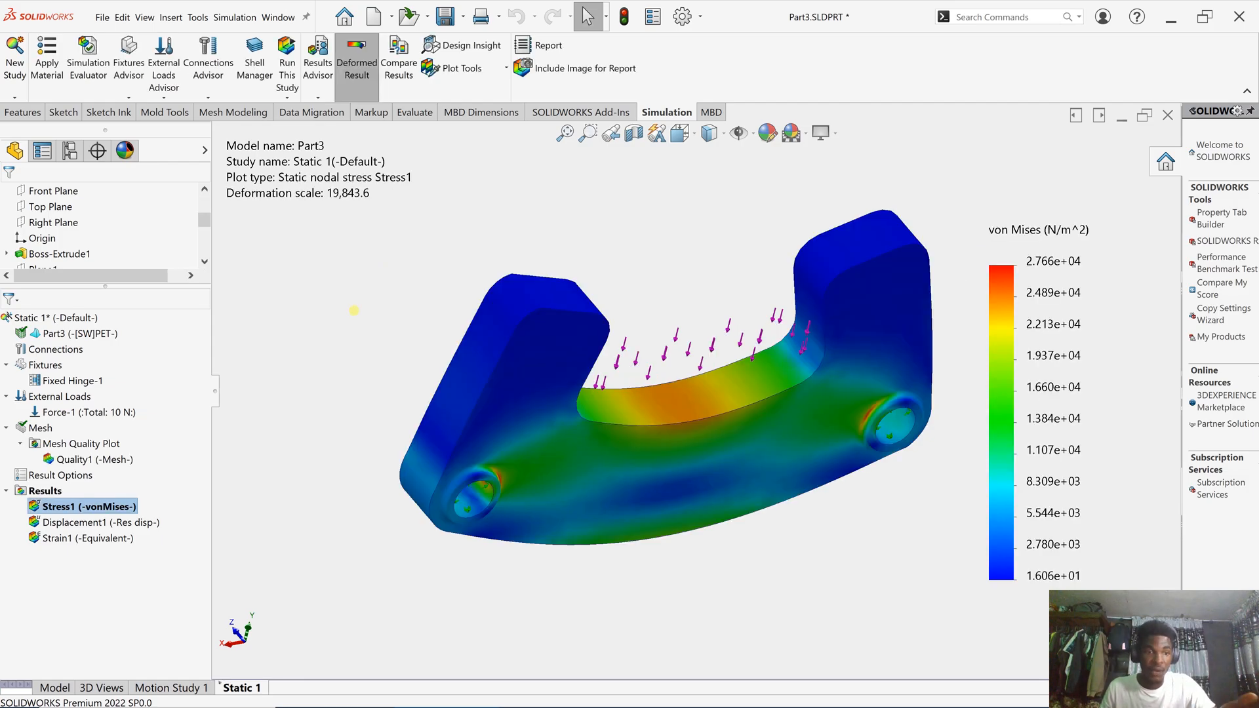
- Inspect the Stress1 von Mises plot from several angles, then select the Displacement1 result
{"action": "scroll", "coordinate": [866, 508], "scroll_direction": "down", "scroll_amount": 1}
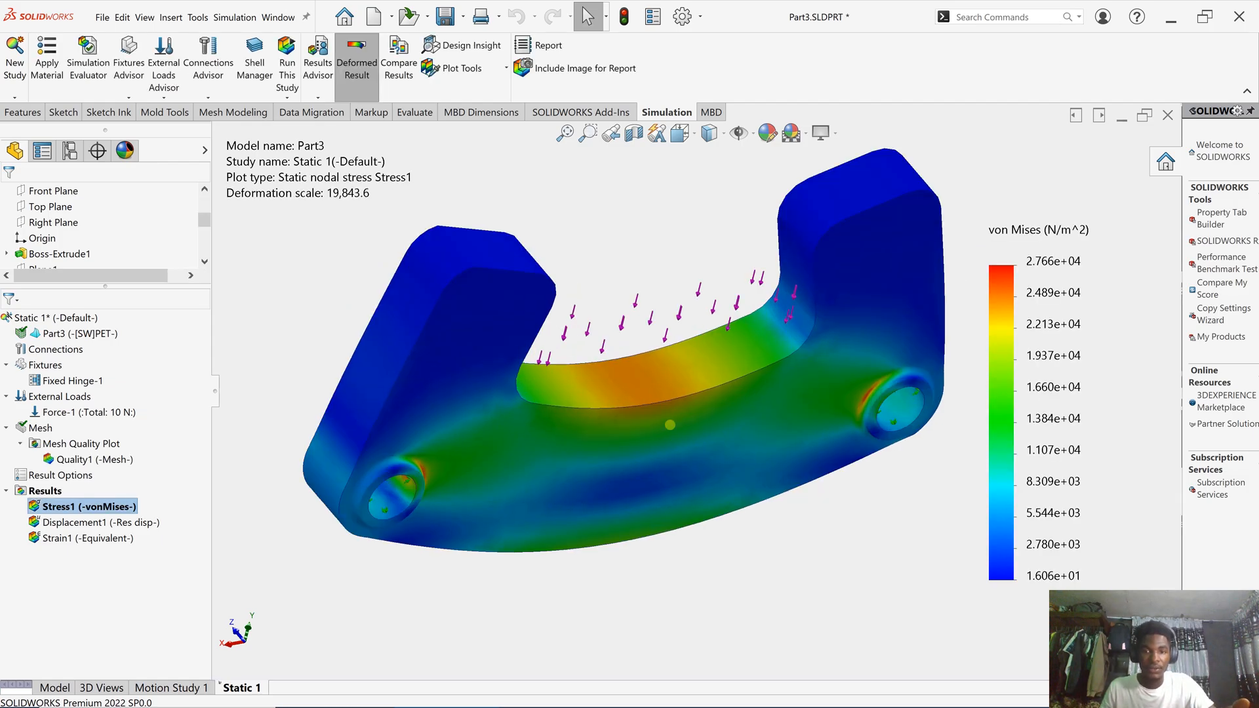
{"action": "scroll", "coordinate": [671, 424], "scroll_direction": "up", "scroll_amount": 1}
{"action": "middle_click_drag", "start_coordinate": [746, 406], "coordinate": [739, 440]}
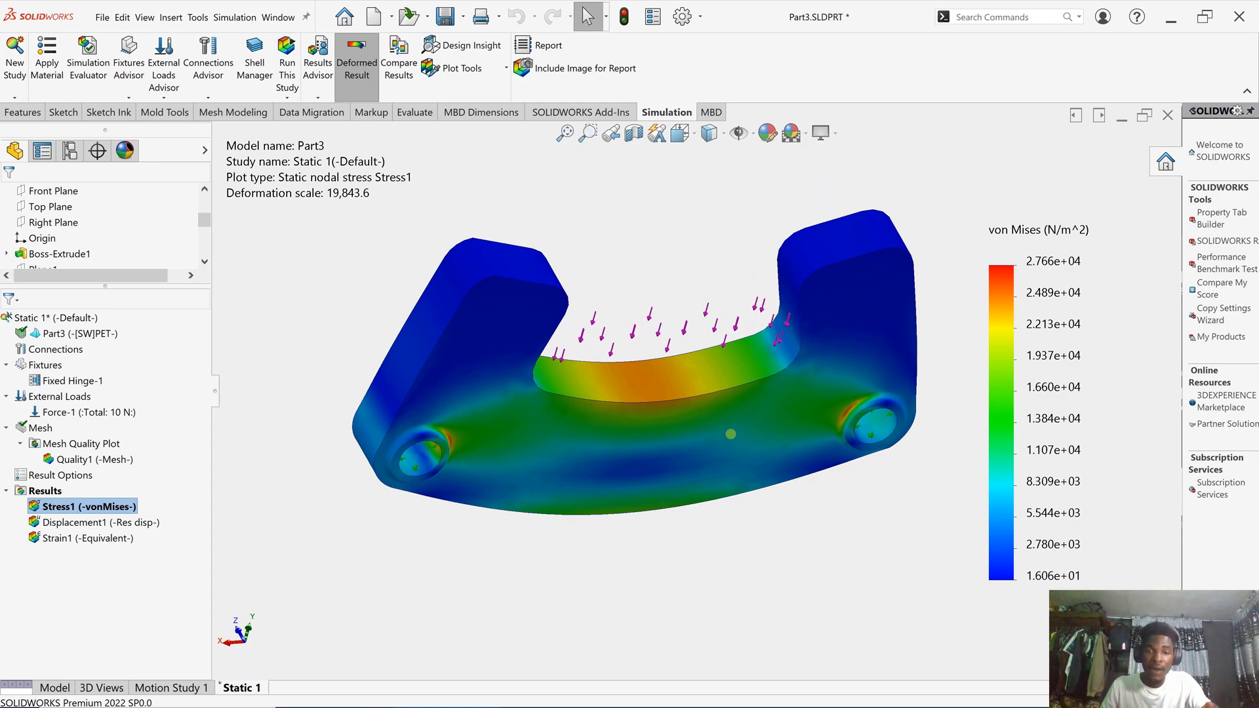
{"action": "scroll", "coordinate": [583, 459], "scroll_direction": "down", "scroll_amount": 1}
{"action": "middle_click_drag", "start_coordinate": [578, 458], "coordinate": [584, 410]}
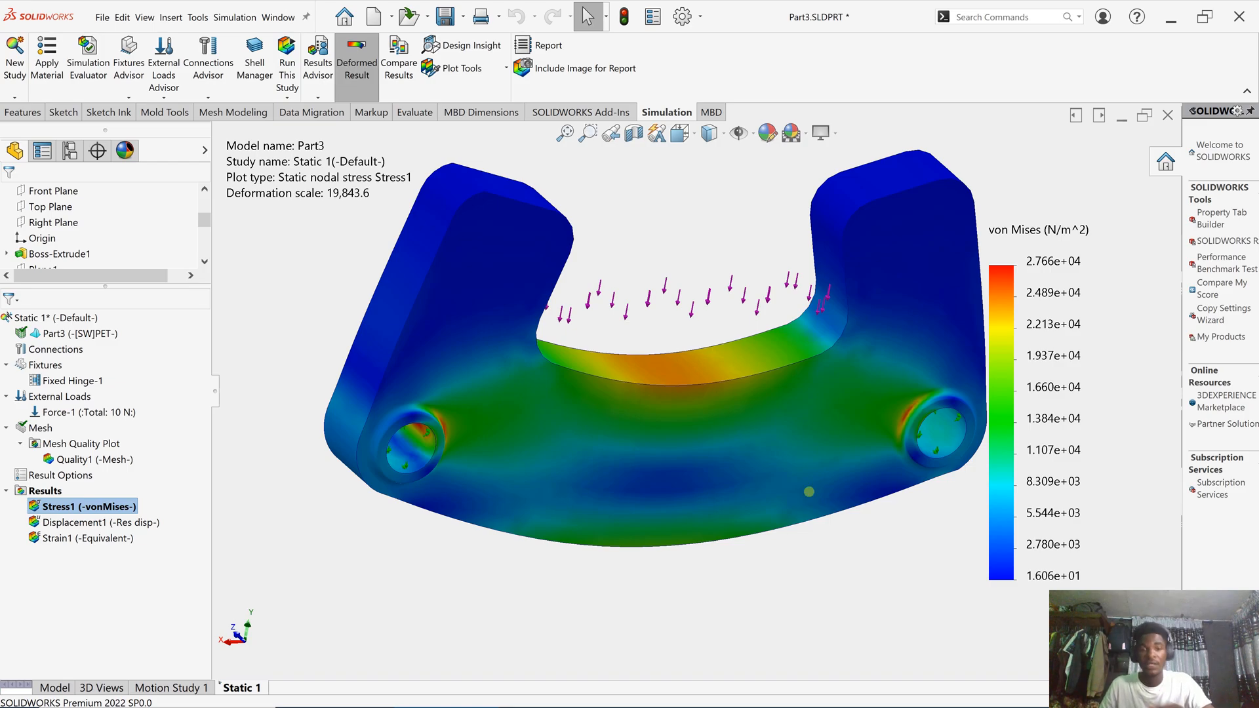
{"action": "scroll", "coordinate": [812, 488], "scroll_direction": "up", "scroll_amount": 1}
{"action": "scroll", "coordinate": [823, 469], "scroll_direction": "down", "scroll_amount": 1}
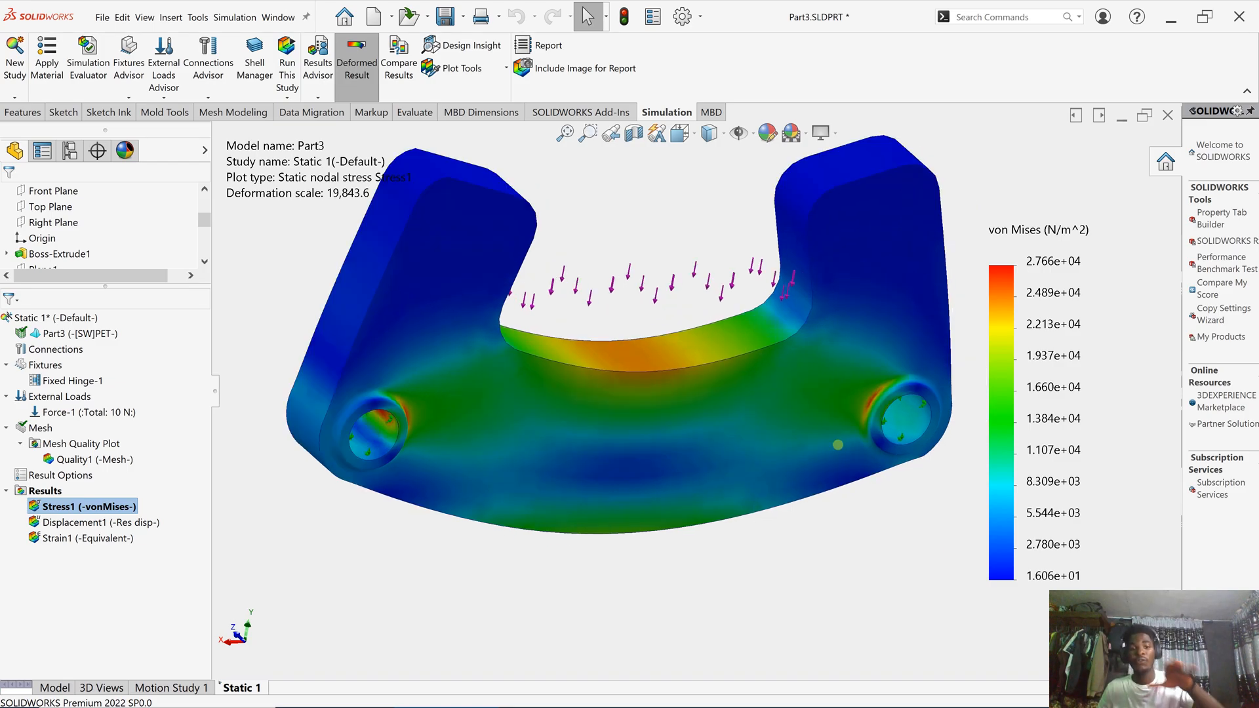
{"action": "scroll", "coordinate": [820, 435], "scroll_direction": "up", "scroll_amount": 1}
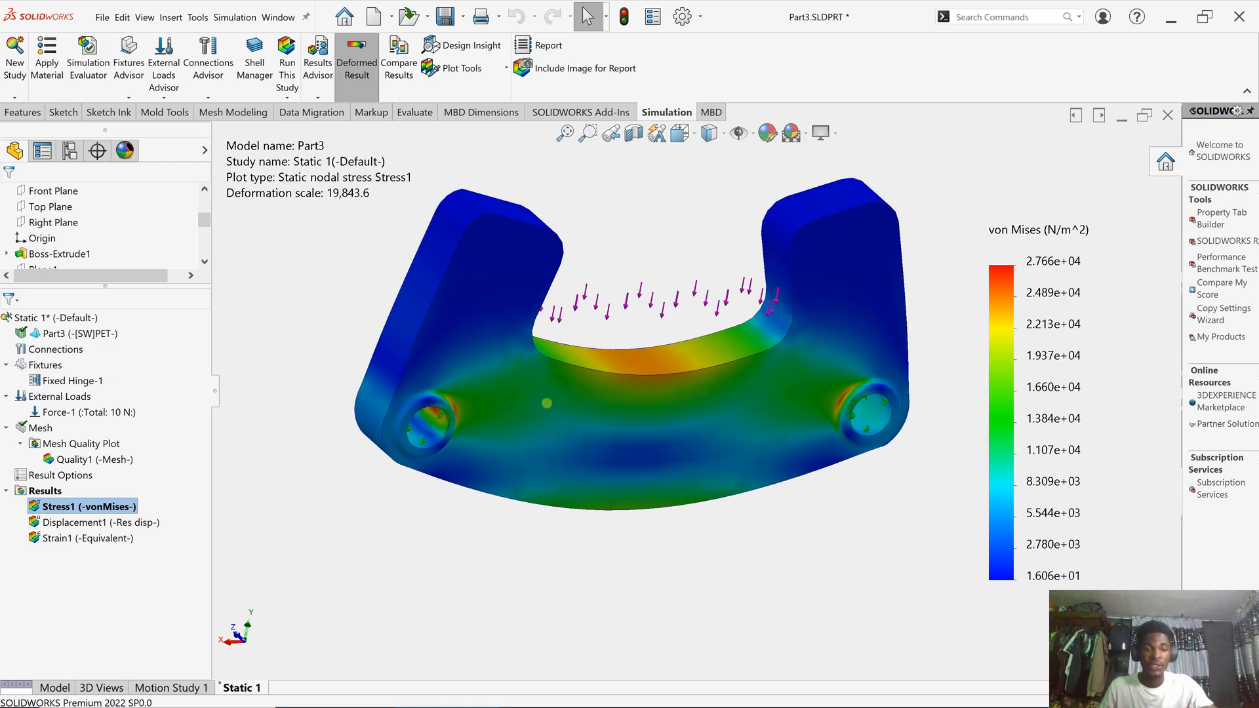
{"action": "scroll", "coordinate": [726, 344], "scroll_direction": "down", "scroll_amount": 1}
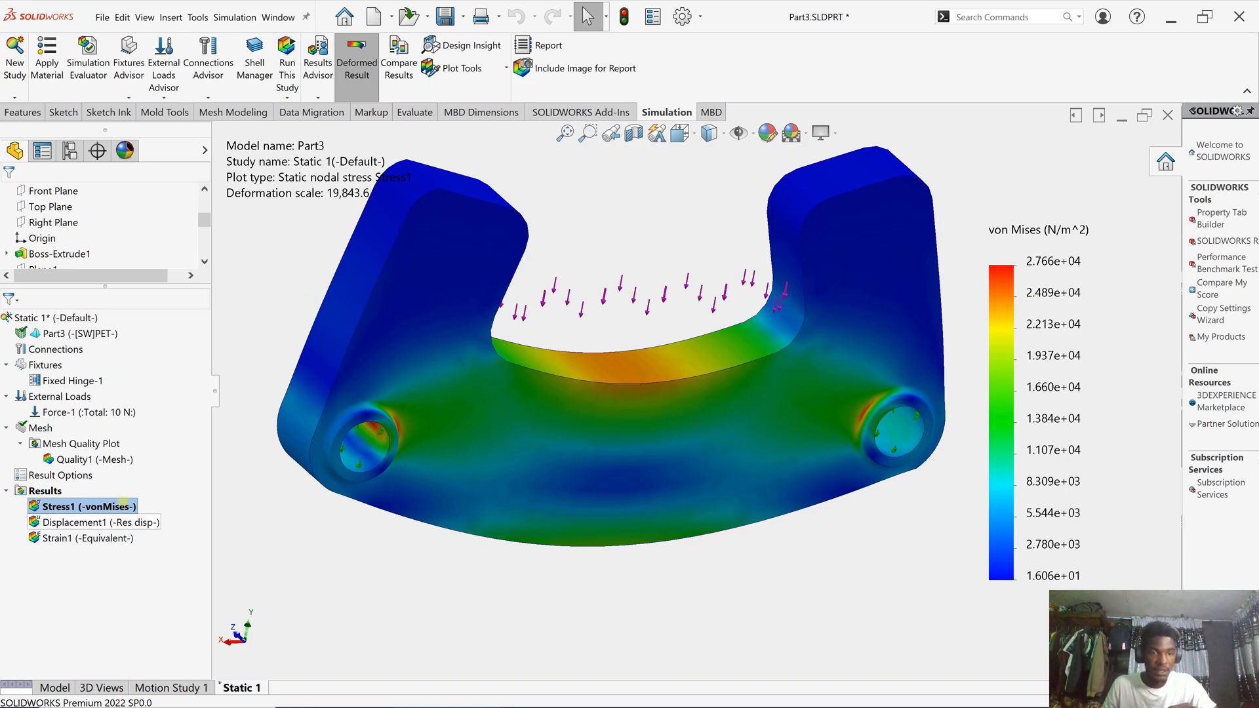
{"action": "left_click", "coordinate": [125, 522]}
- Show the Displacement1 plot (peak 1.014e-03 mm), animate its deformation, then close the animation
{"action": "right_click", "coordinate": [131, 523]}
{"action": "left_click", "coordinate": [158, 531]}
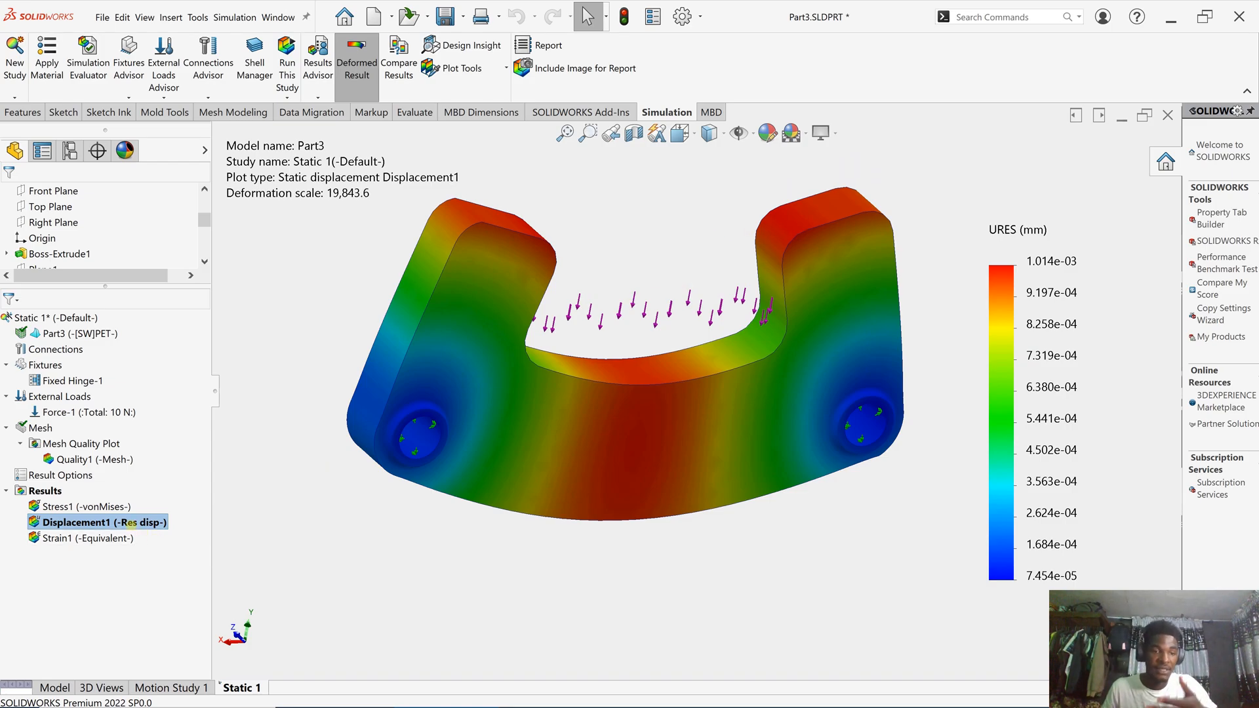
{"action": "right_click", "coordinate": [132, 522]}
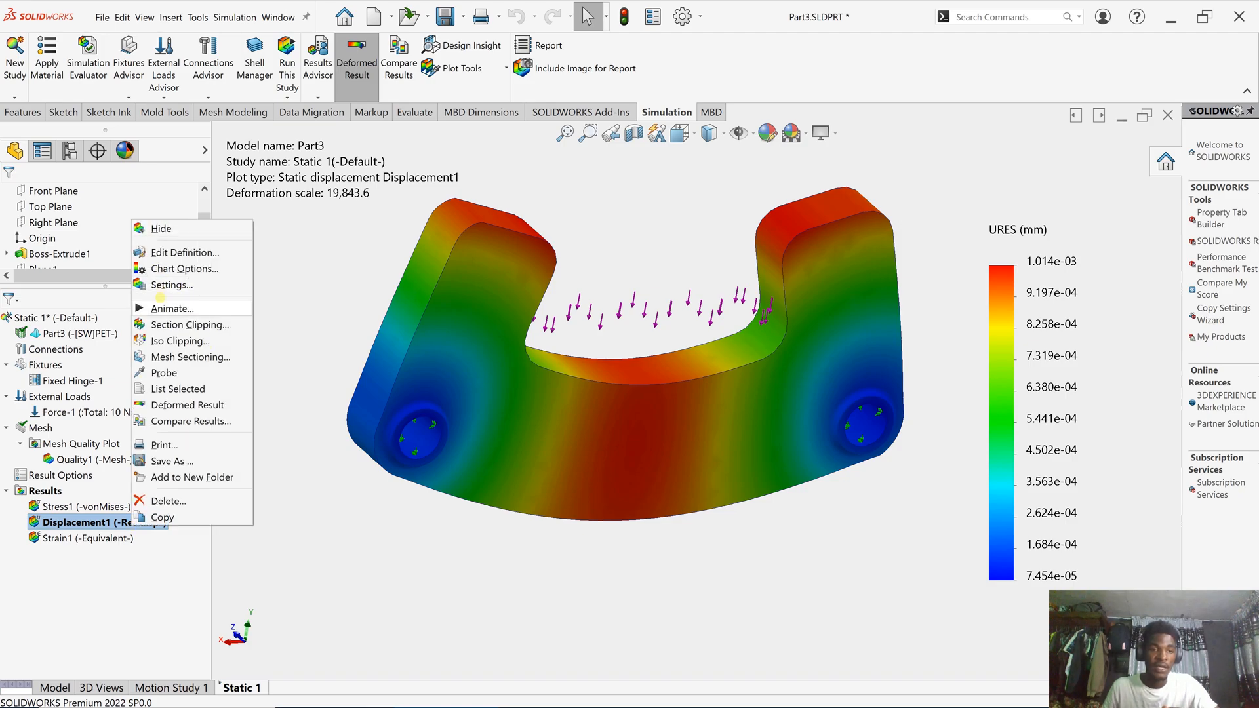
{"action": "left_click", "coordinate": [164, 310]}
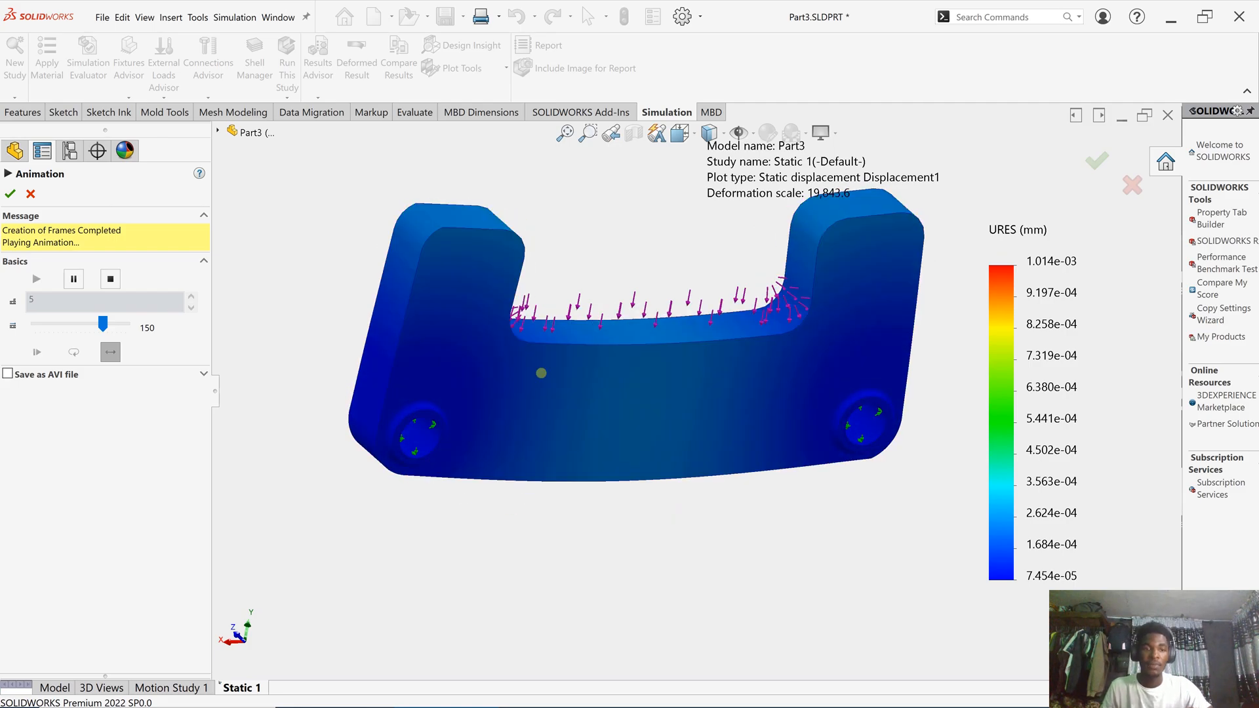
{"action": "left_click", "coordinate": [9, 195]}
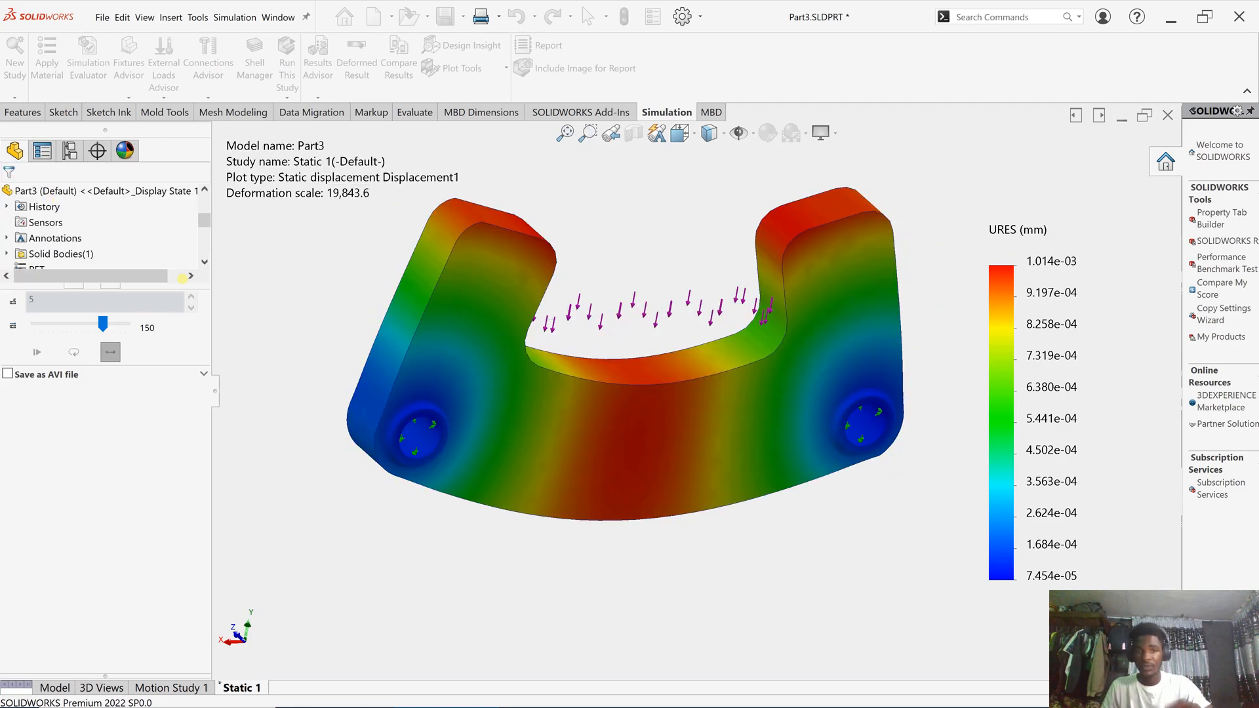
{"action": "scroll", "coordinate": [625, 495], "scroll_direction": "down", "scroll_amount": 1}
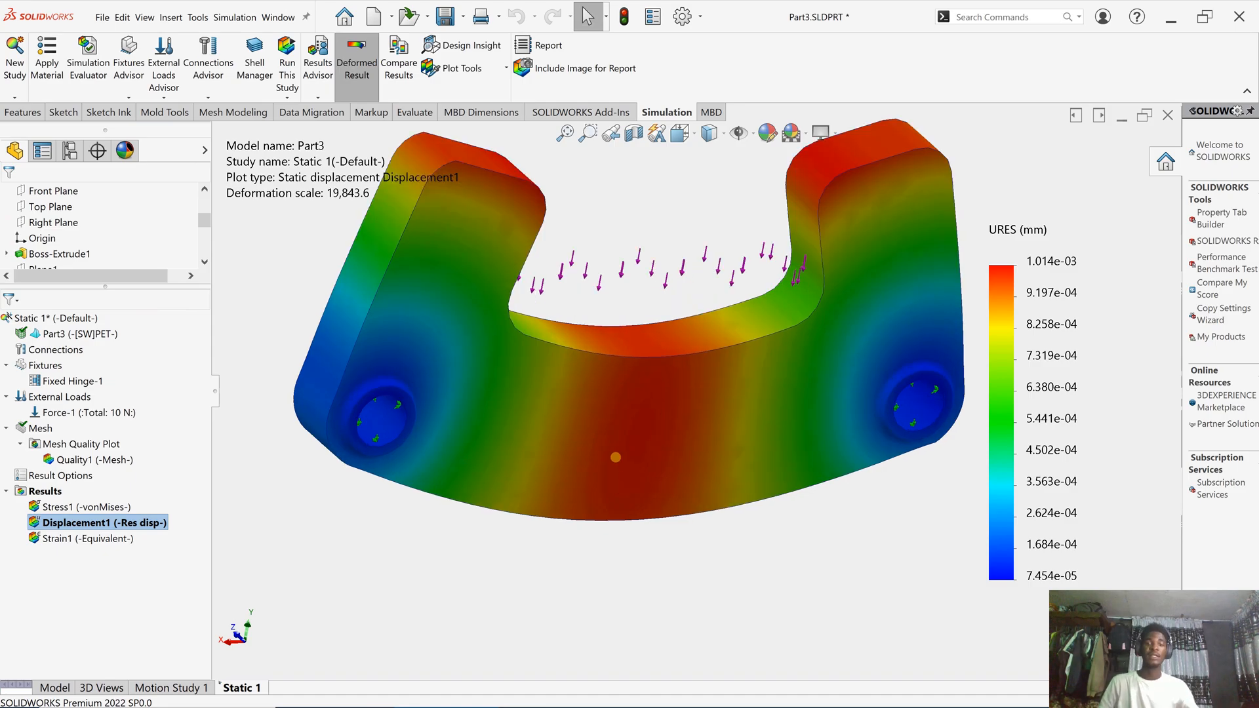
{"action": "scroll", "coordinate": [714, 361], "scroll_direction": "up", "scroll_amount": 1}
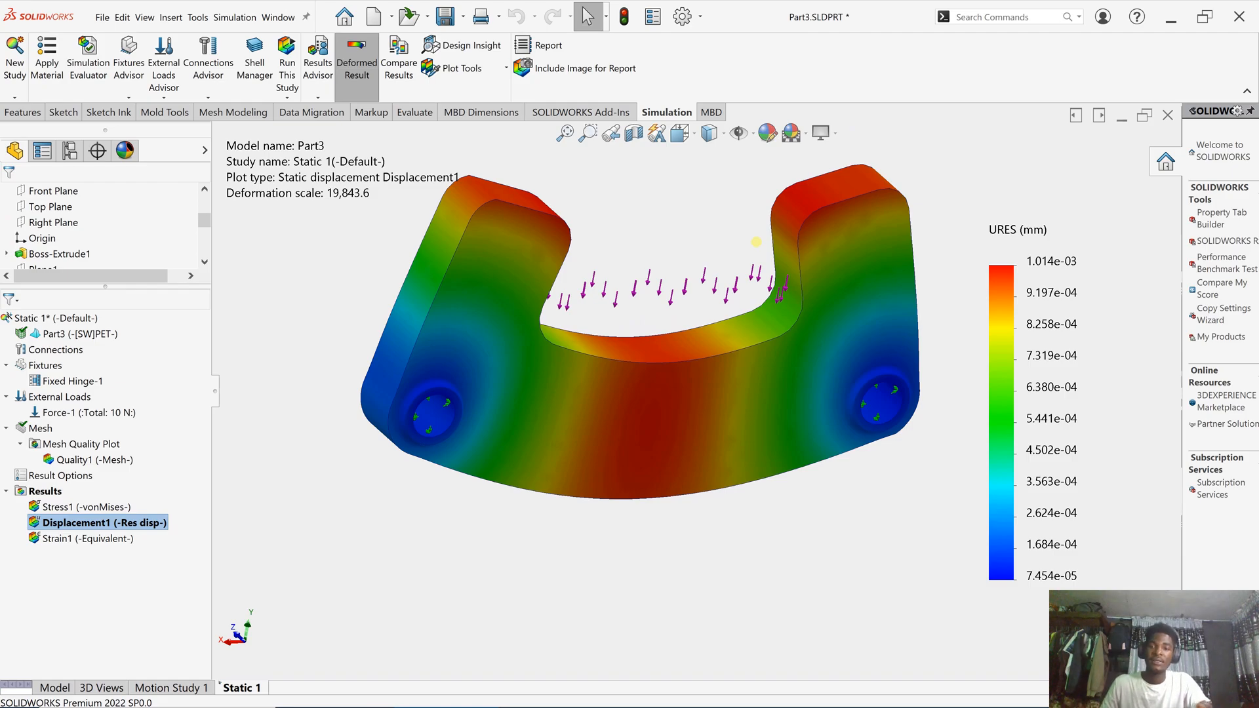
{"action": "double_click", "coordinate": [1049, 260]}
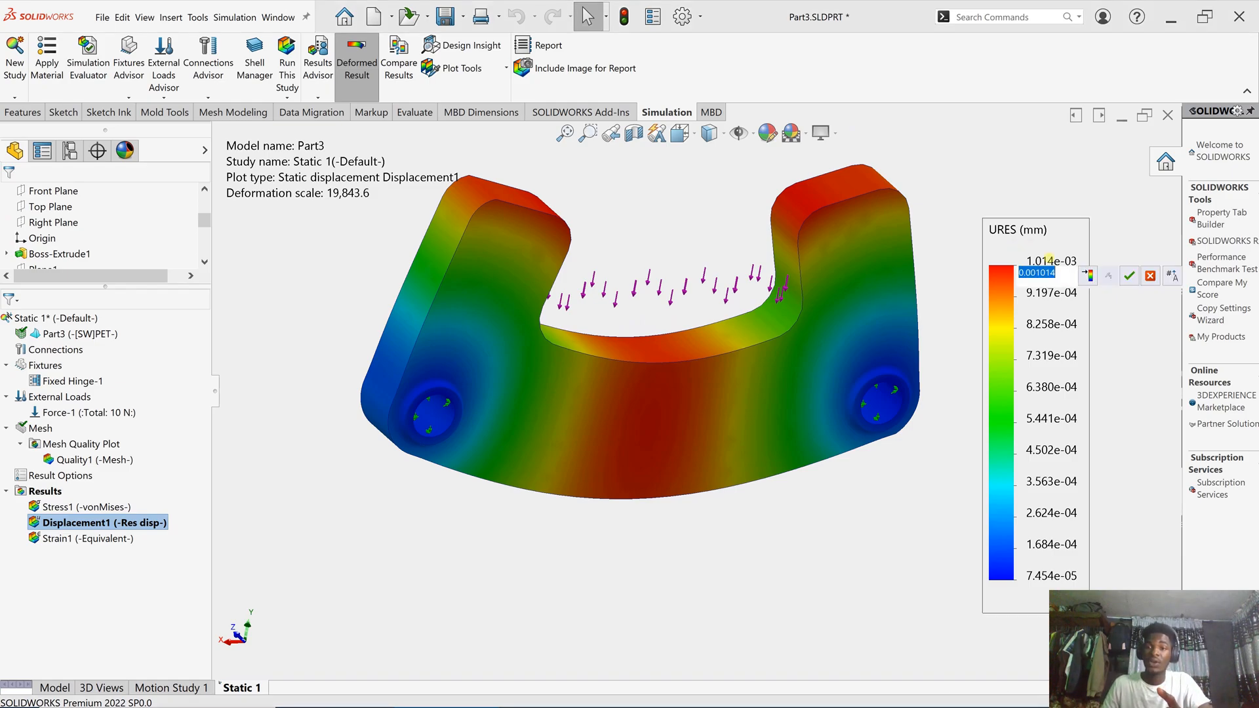
{"action": "left_click", "coordinate": [998, 204]}
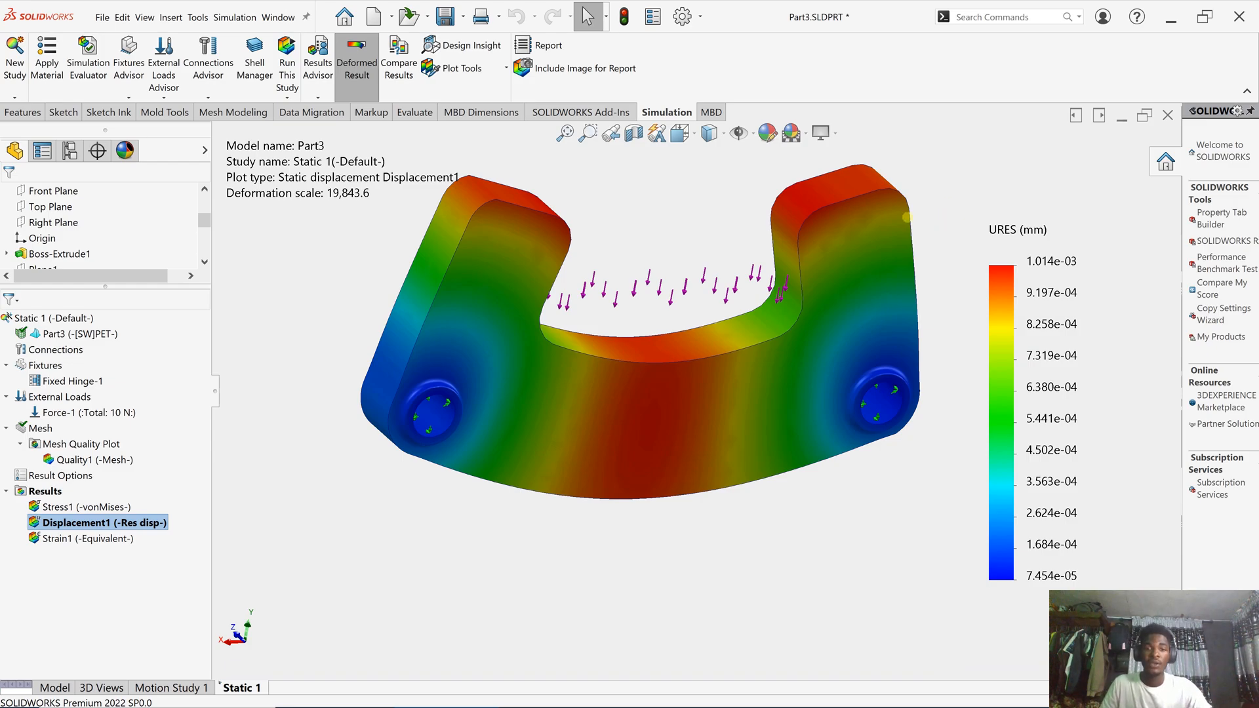
{"action": "scroll", "coordinate": [777, 259], "scroll_direction": "up", "scroll_amount": 1}
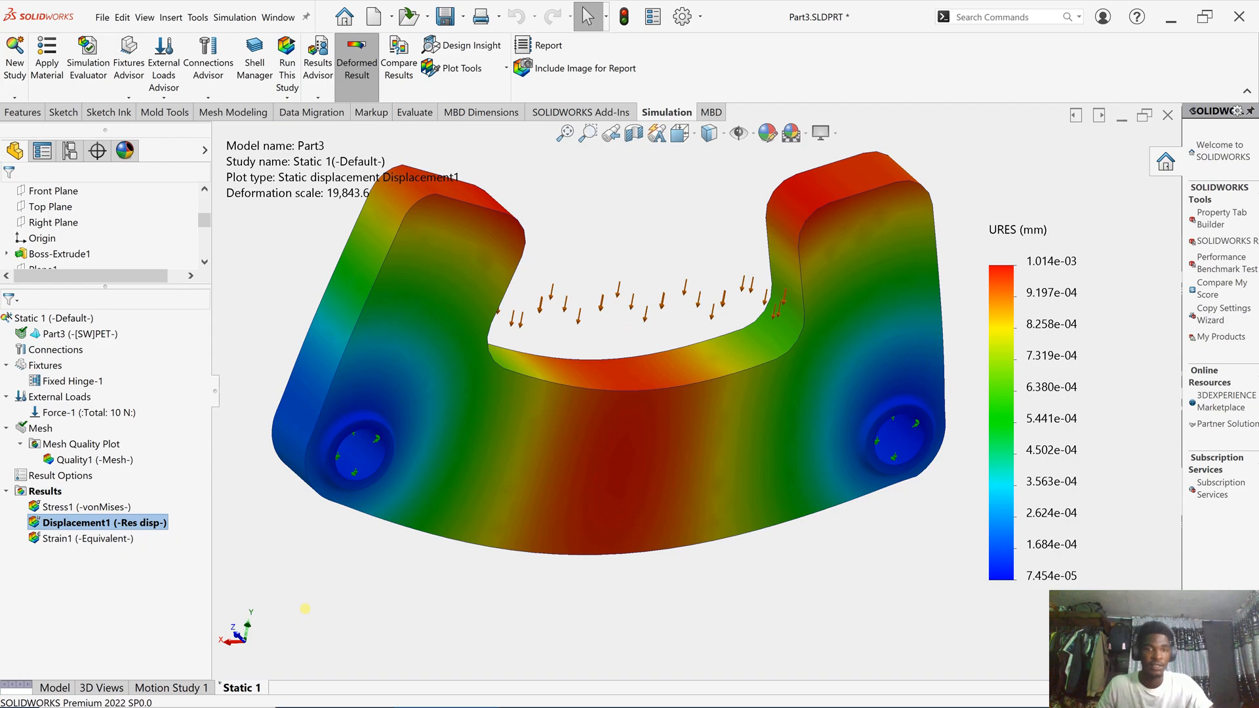
{"action": "mouse_move", "coordinate": [110, 705]}
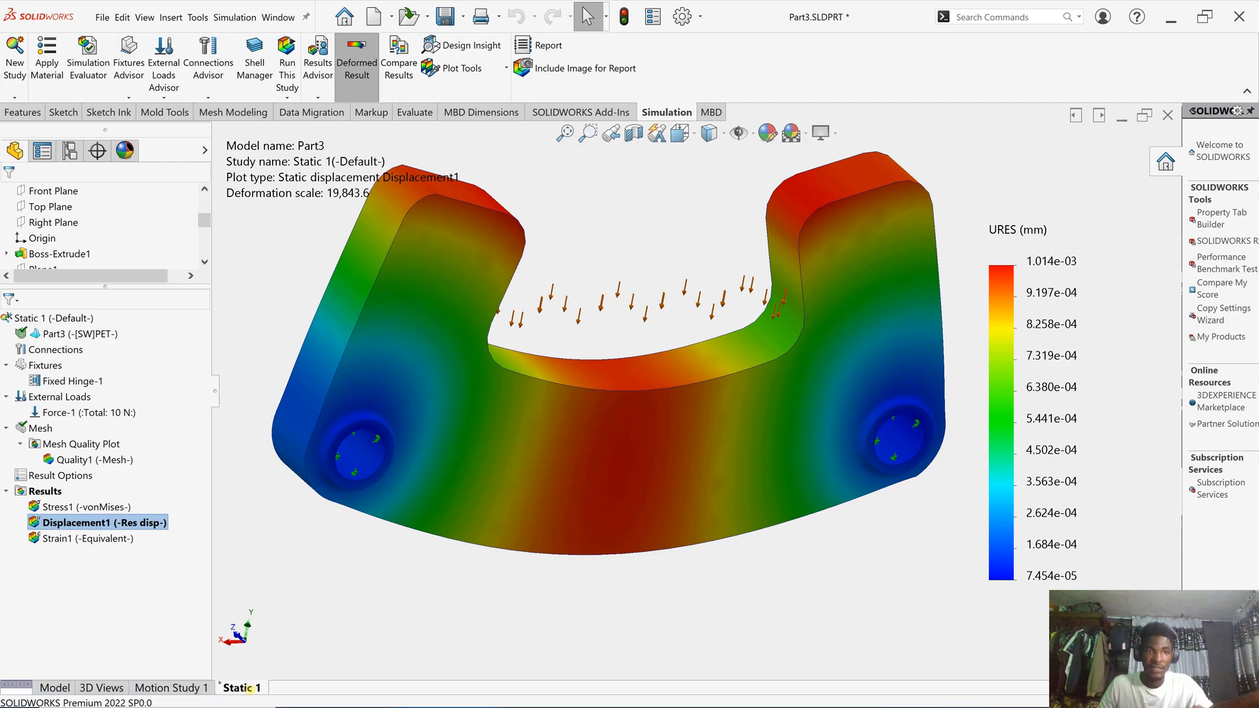
- Copy Static 1 into a topology study named Topology Study 1 from [Static 1]
{"action": "right_click", "coordinate": [242, 688]}
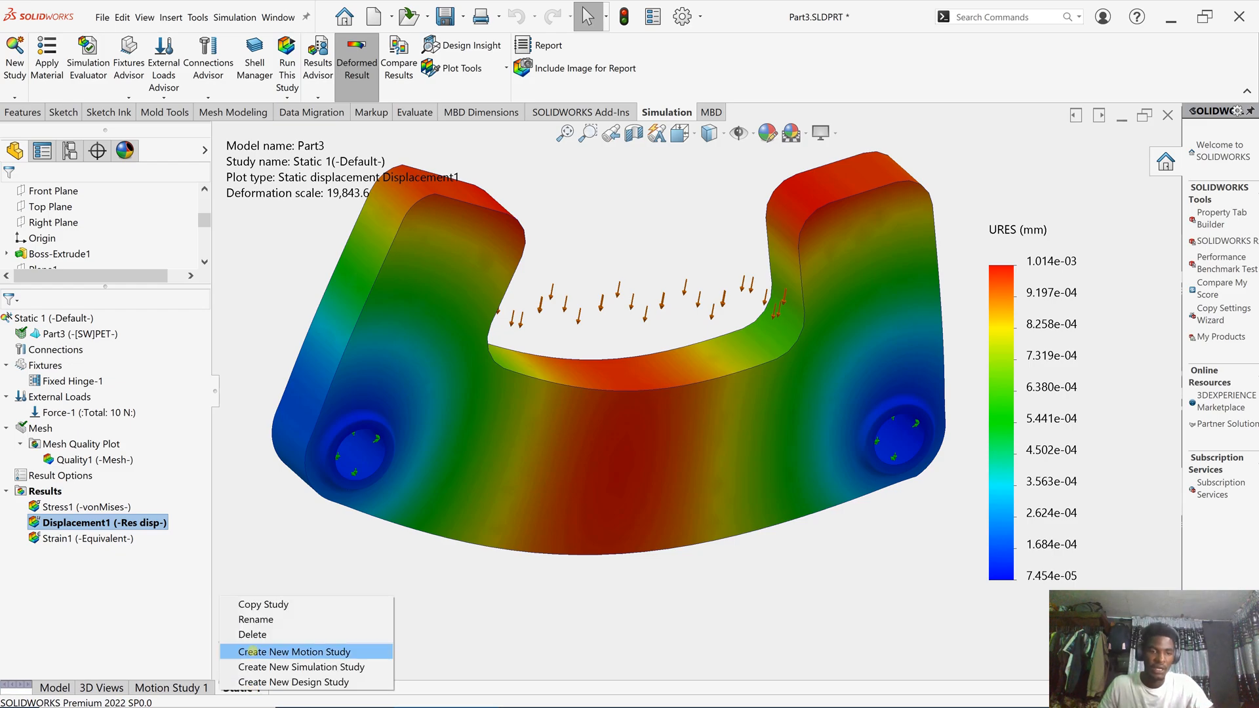
{"action": "left_click", "coordinate": [271, 604]}
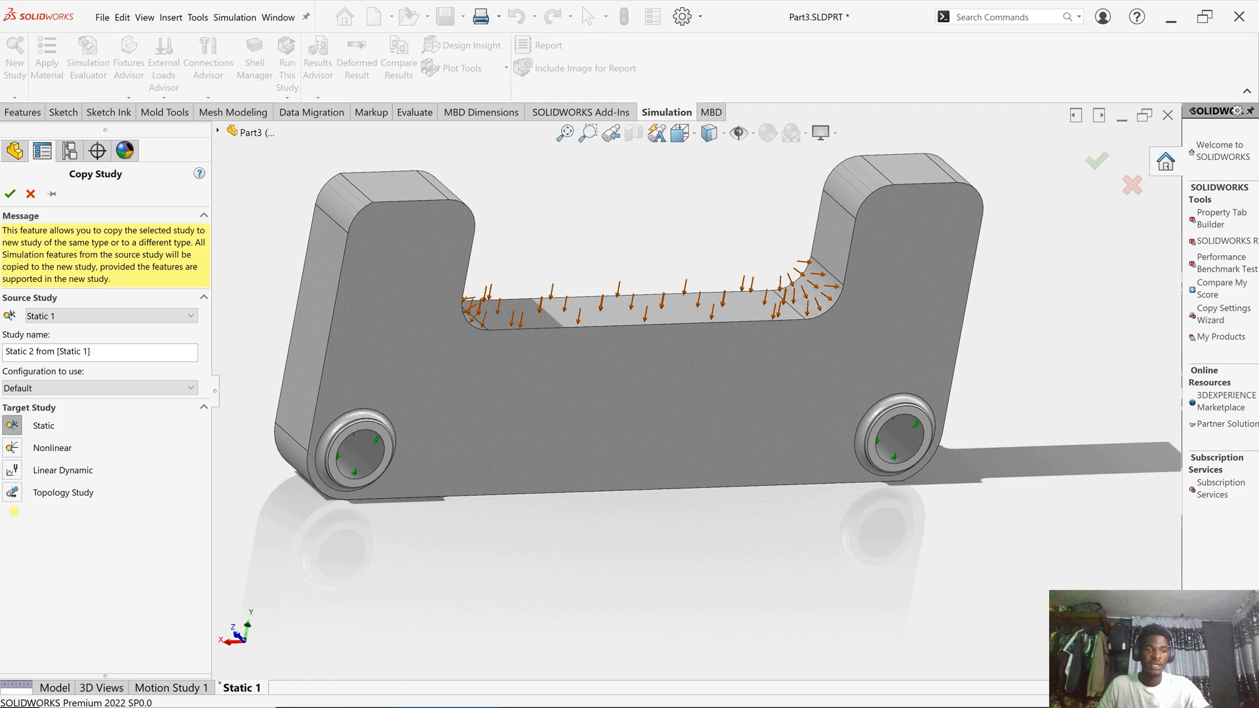
{"action": "left_click", "coordinate": [12, 493]}
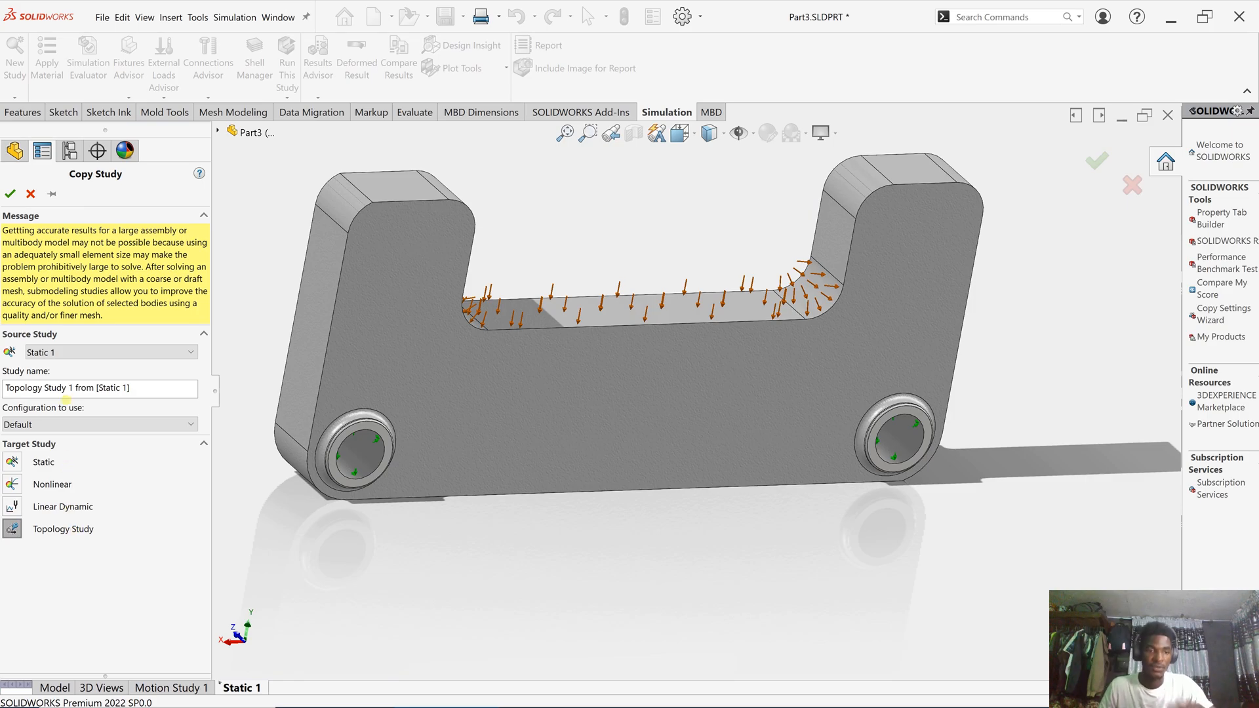
{"action": "left_click", "coordinate": [10, 193]}
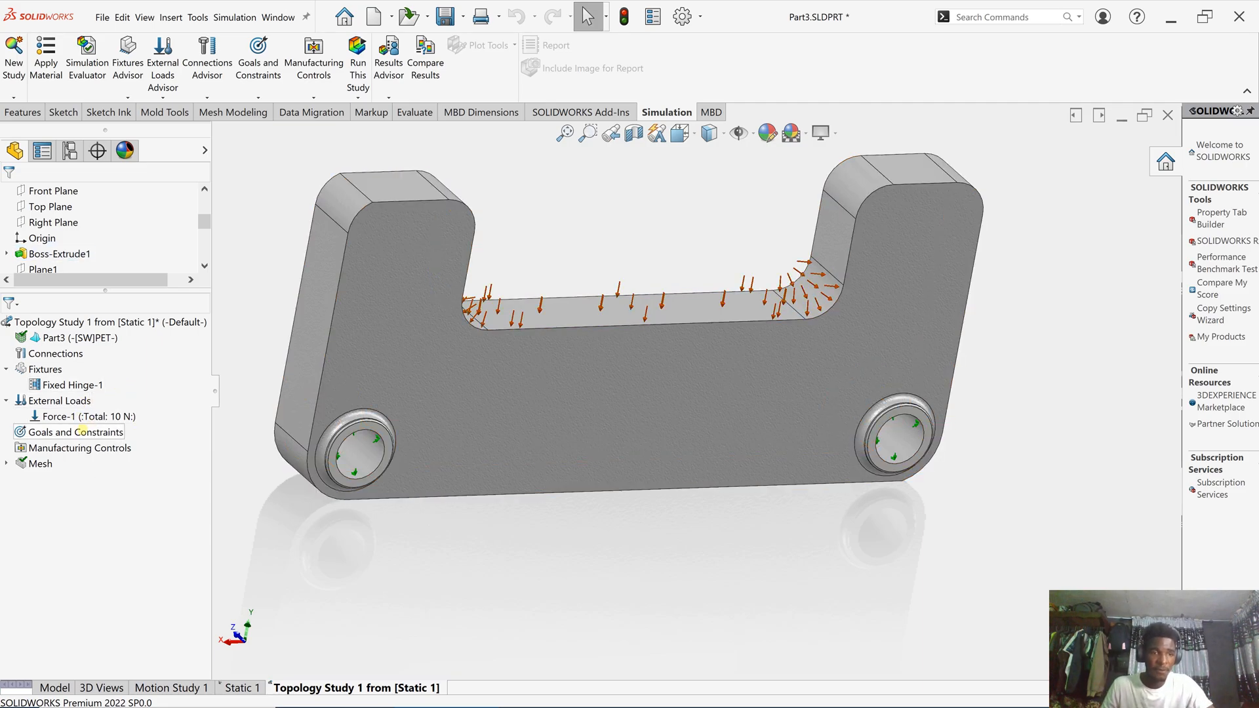
- Select Goals and Constraints in Topology Study 1 and open its goals menu
{"action": "left_click", "coordinate": [80, 432]}
{"action": "right_click", "coordinate": [81, 432]}
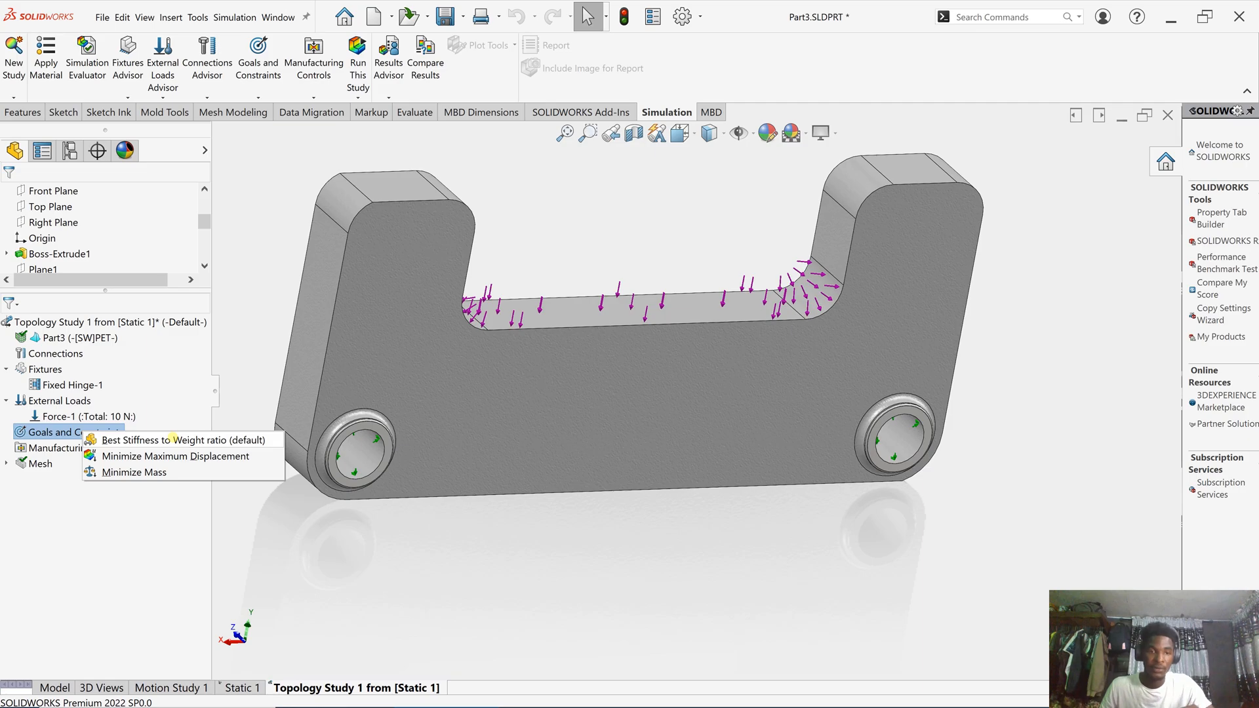
- Choose Best Stiffness to Weight ratio and change the mass reduction from 30 to 50 percent
{"action": "left_click", "coordinate": [171, 438]}
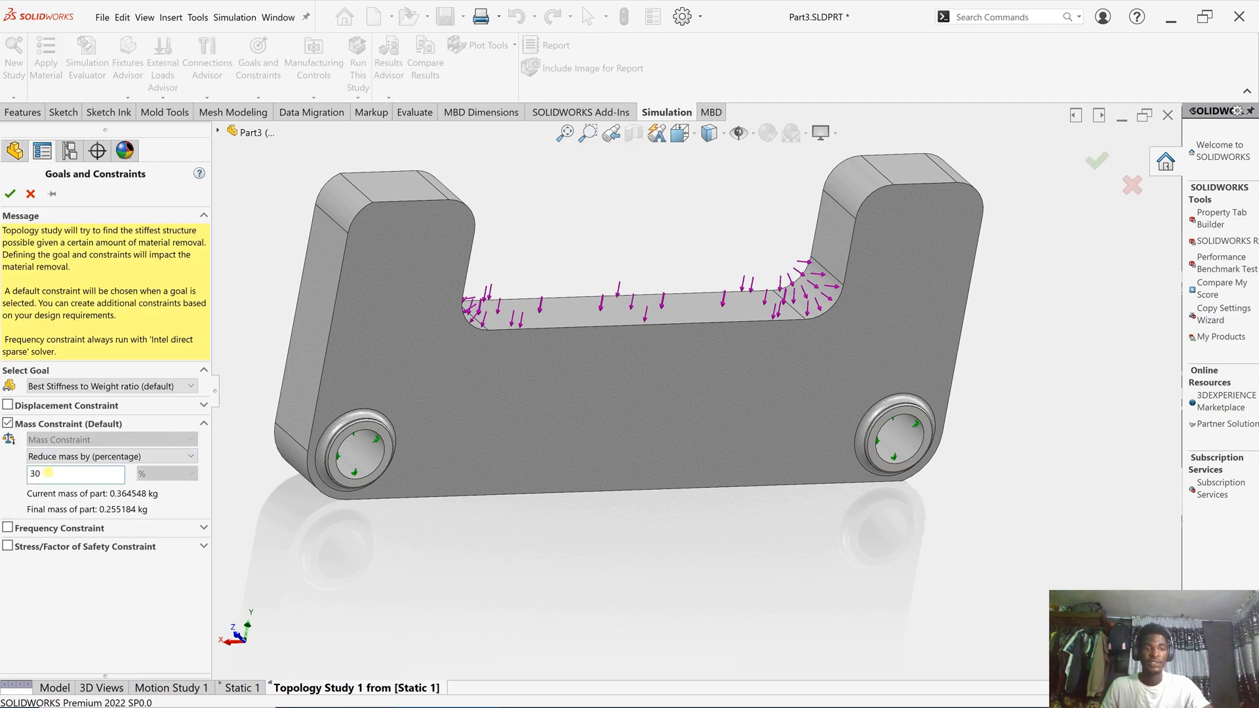
{"action": "key", "text": "BackSpace"}
{"action": "key", "text": "BackSpace"}
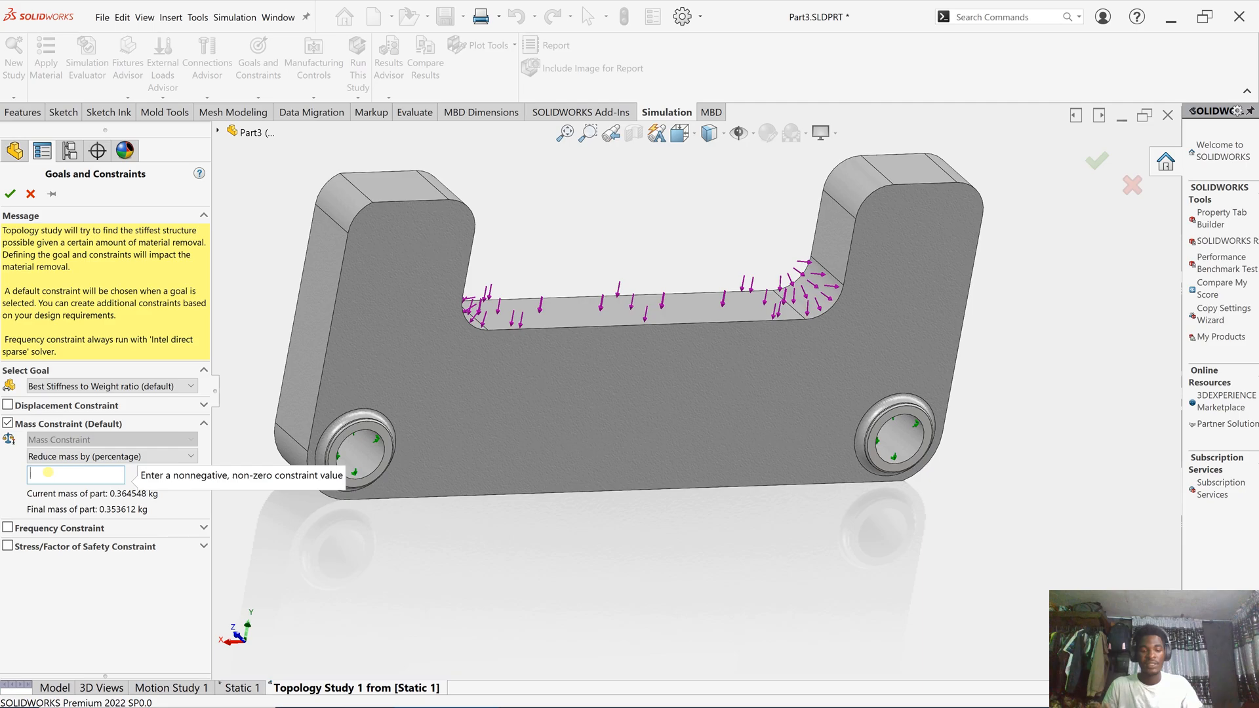
{"action": "type", "text": "50"}
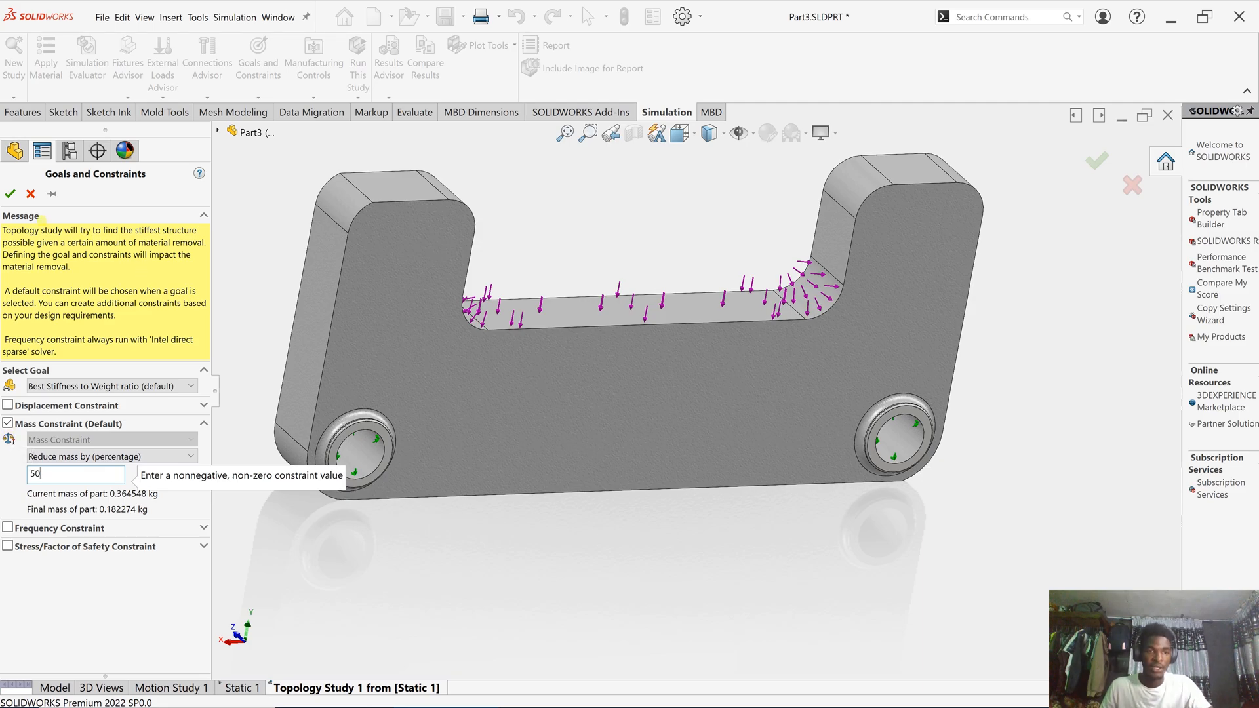
- Apply the Best Stiffness to Weight goal with Mass Constraint 1, then open the Manufacturing Controls menu
{"action": "left_click", "coordinate": [10, 194]}
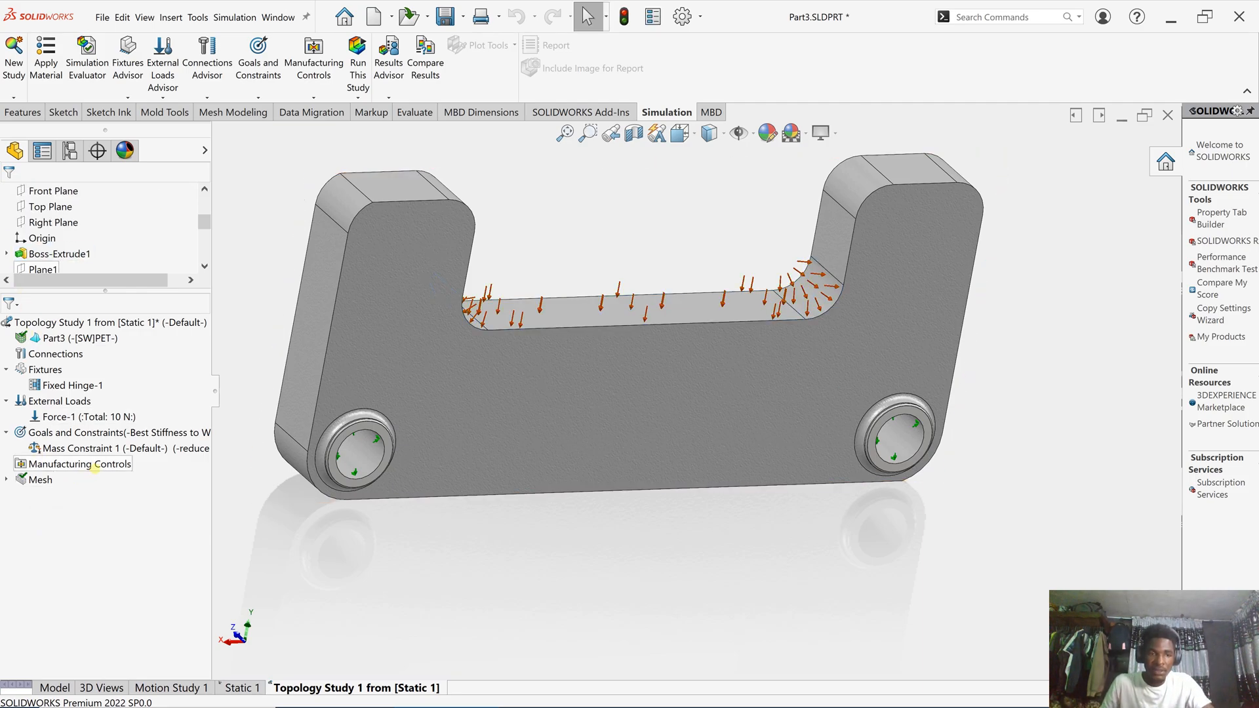
{"action": "right_click", "coordinate": [103, 465]}
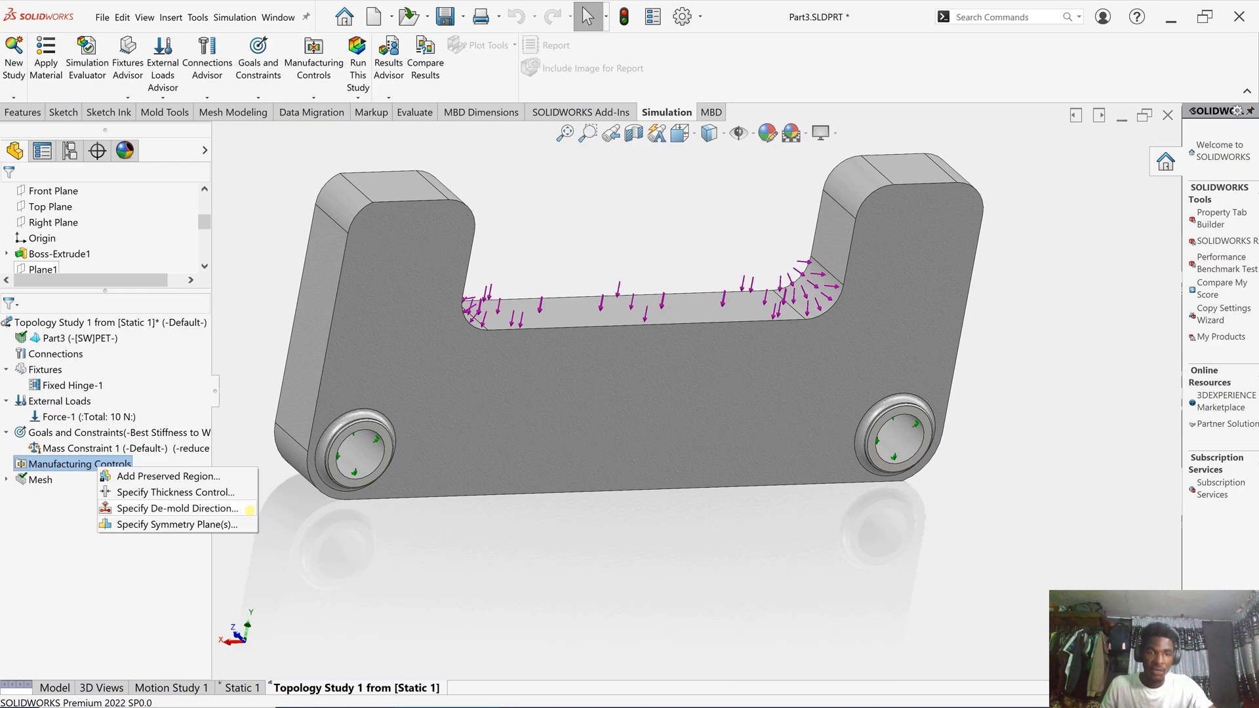
{"action": "left_click", "coordinate": [50, 509]}
{"action": "left_click", "coordinate": [48, 511]}
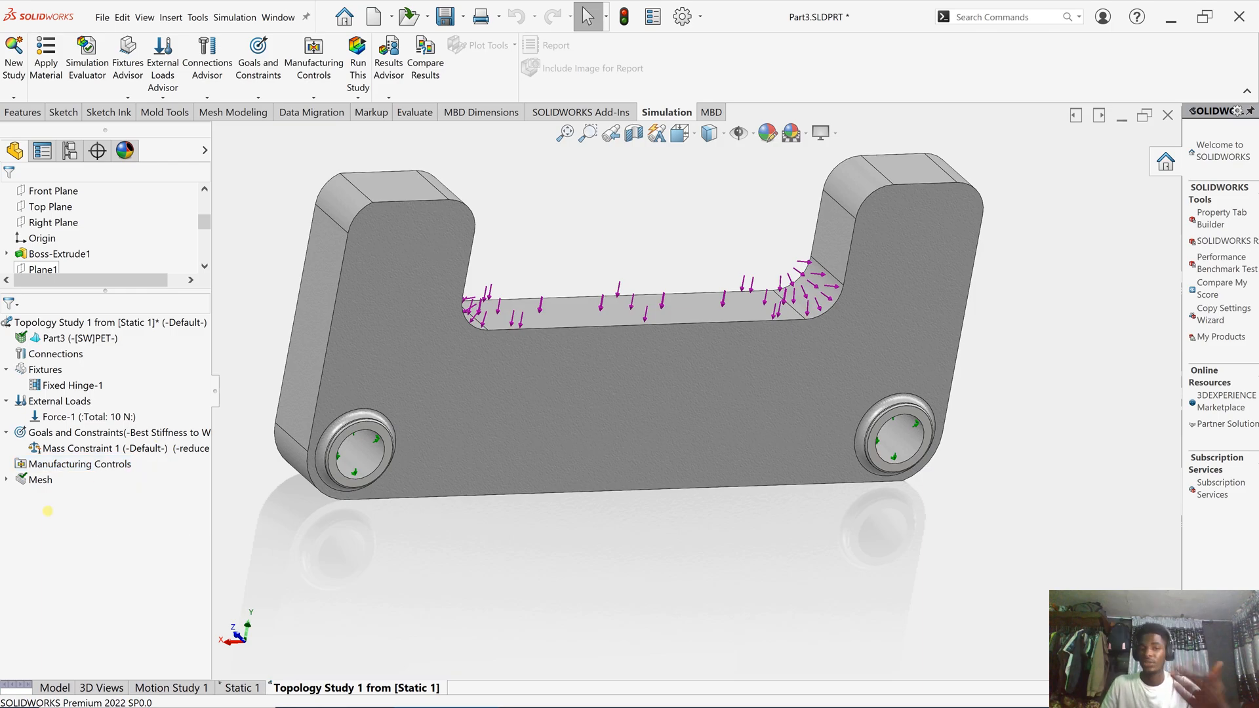
{"action": "left_click", "coordinate": [64, 464]}
{"action": "right_click", "coordinate": [65, 464]}
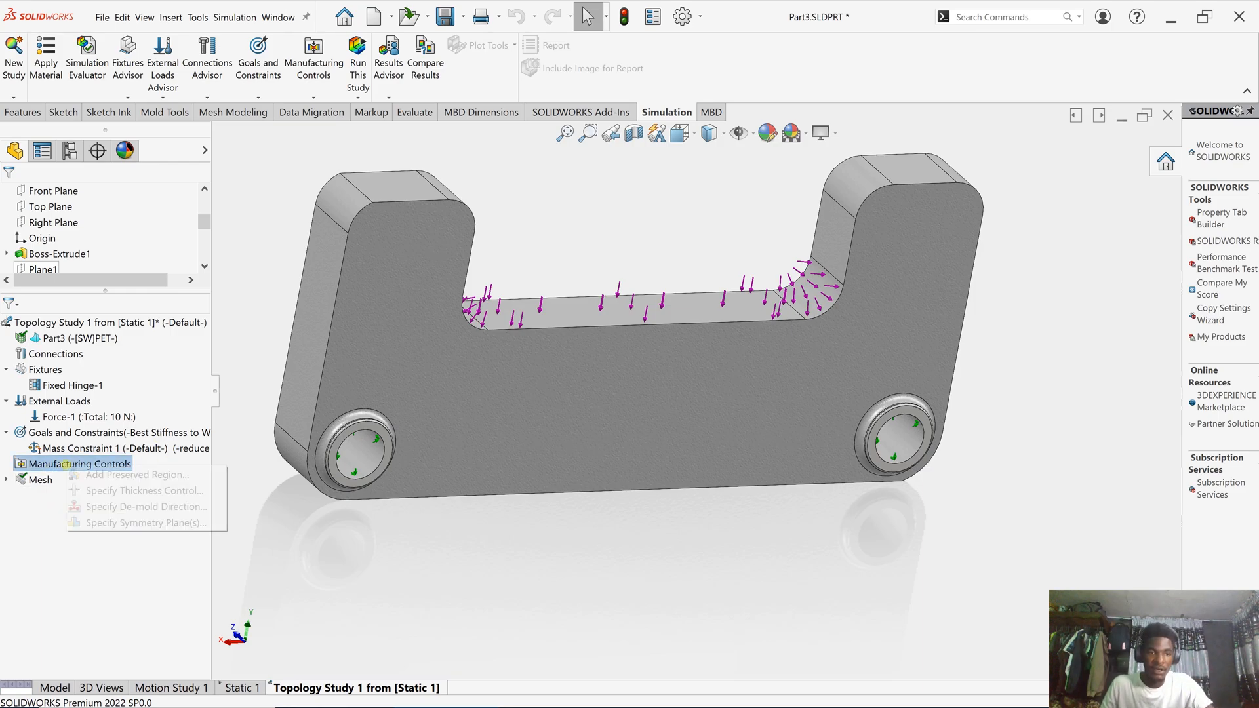
- Start a Preserved Region and select both hole faces plus the left side, rounded and pillar-top faces
{"action": "left_click", "coordinate": [135, 476]}
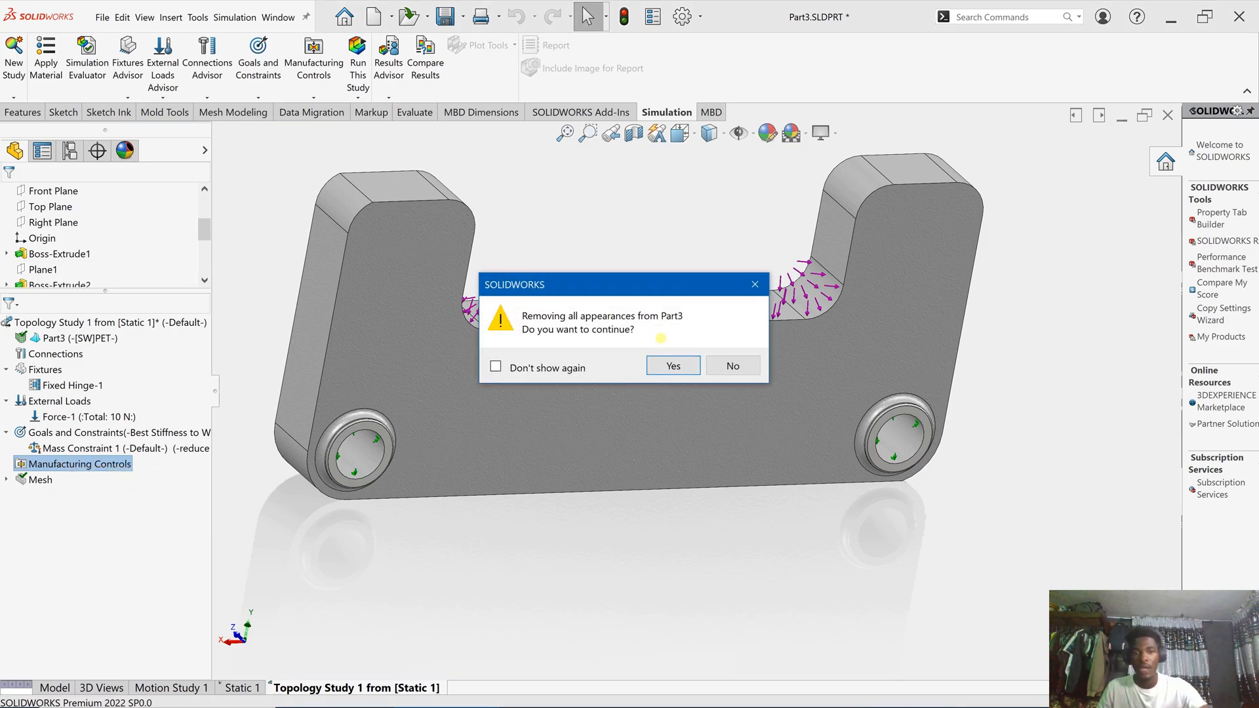
{"action": "left_click", "coordinate": [673, 366]}
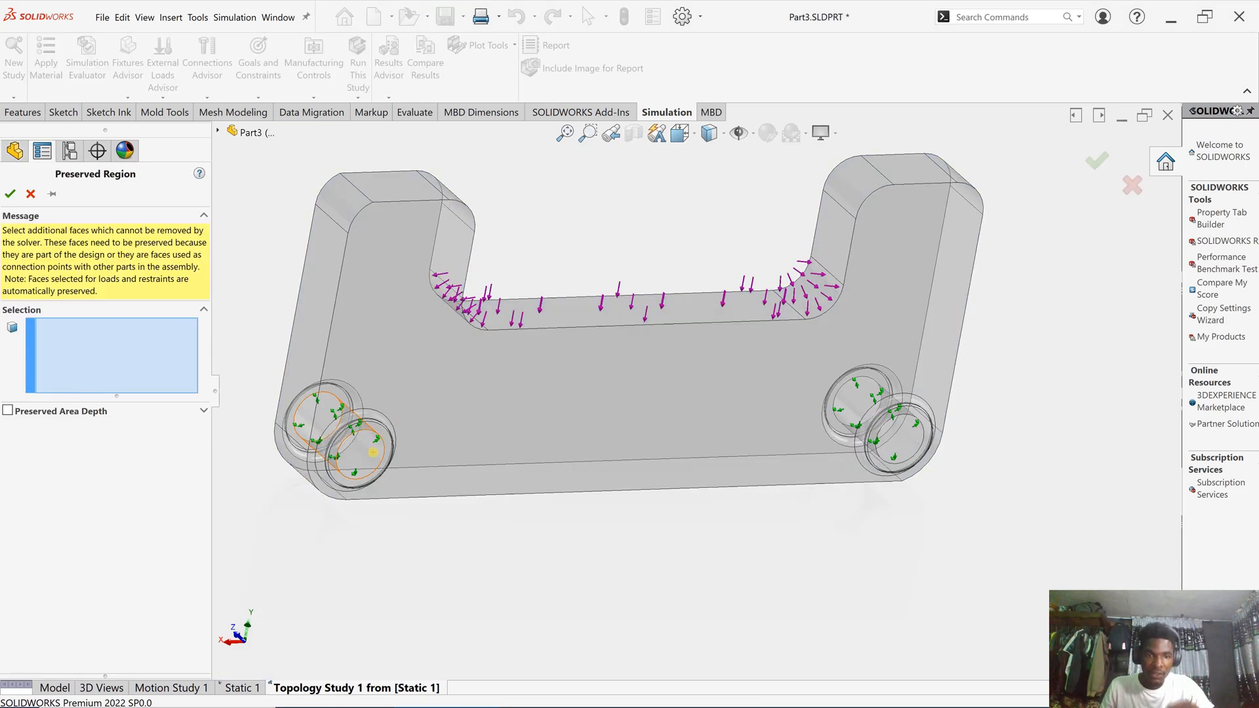
{"action": "left_click", "coordinate": [372, 452]}
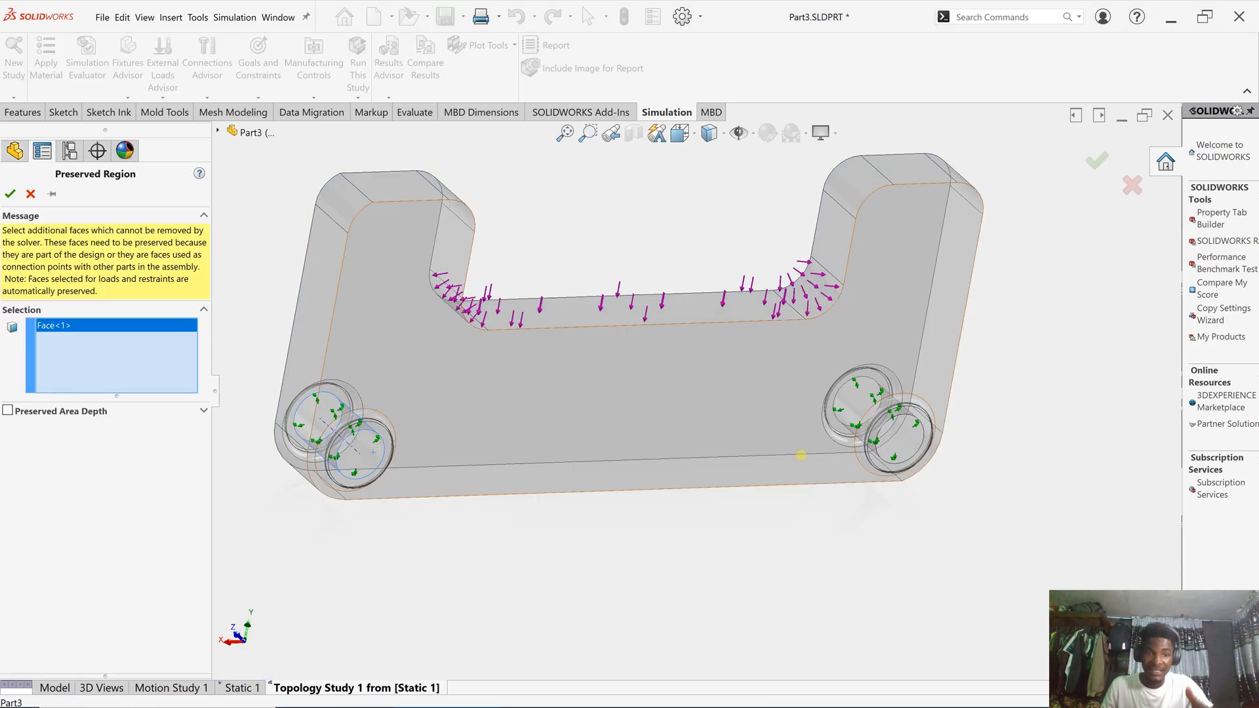
{"action": "left_click", "coordinate": [924, 454]}
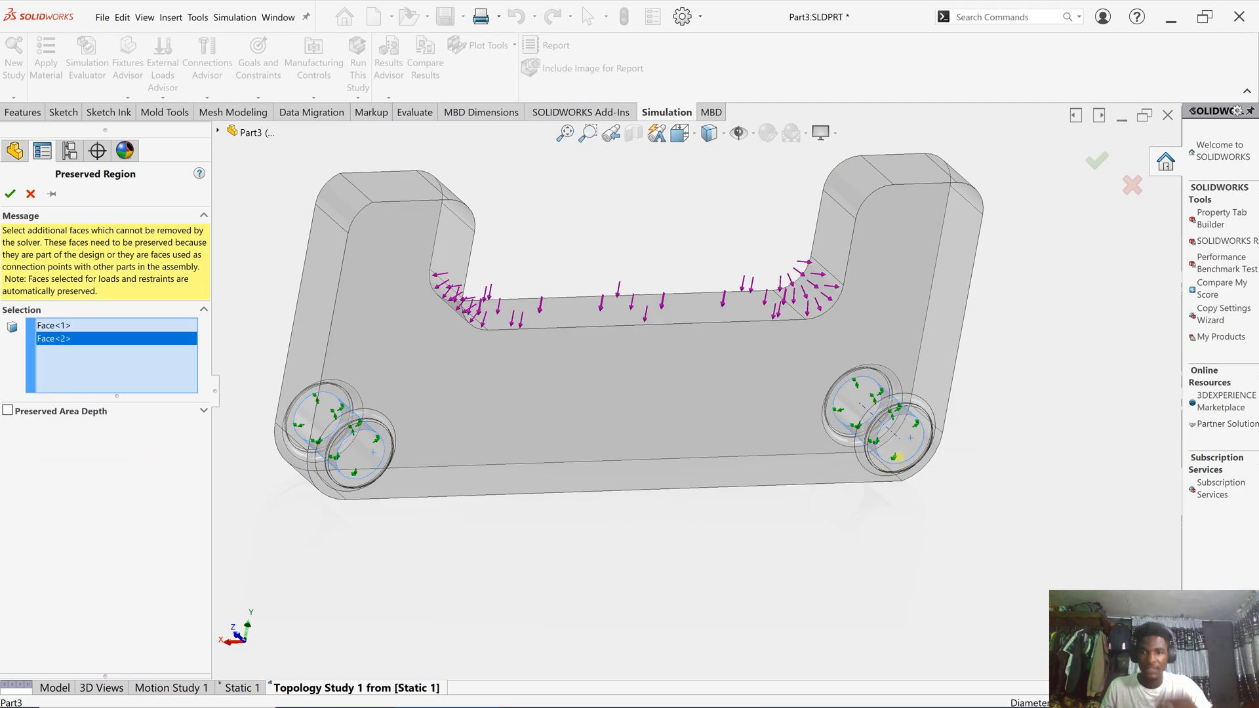
{"action": "scroll", "coordinate": [711, 299], "scroll_direction": "down", "scroll_amount": 2}
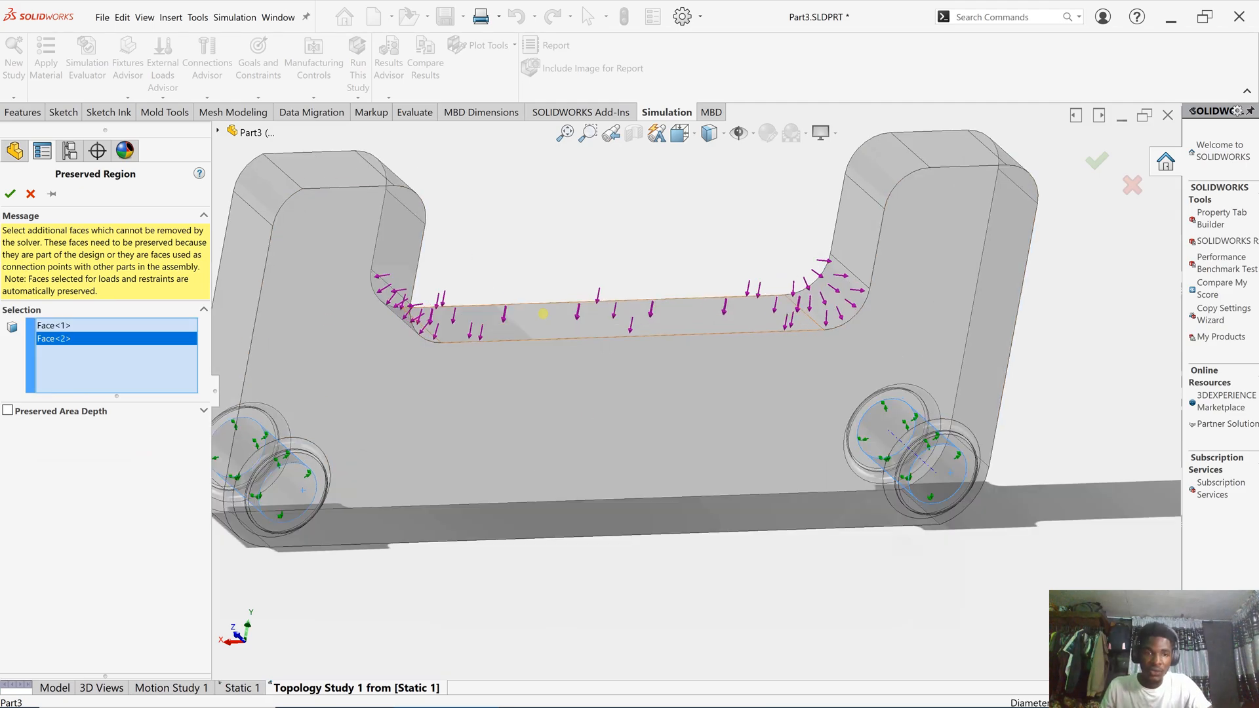
{"action": "left_click", "coordinate": [258, 278]}
{"action": "left_click", "coordinate": [273, 208]}
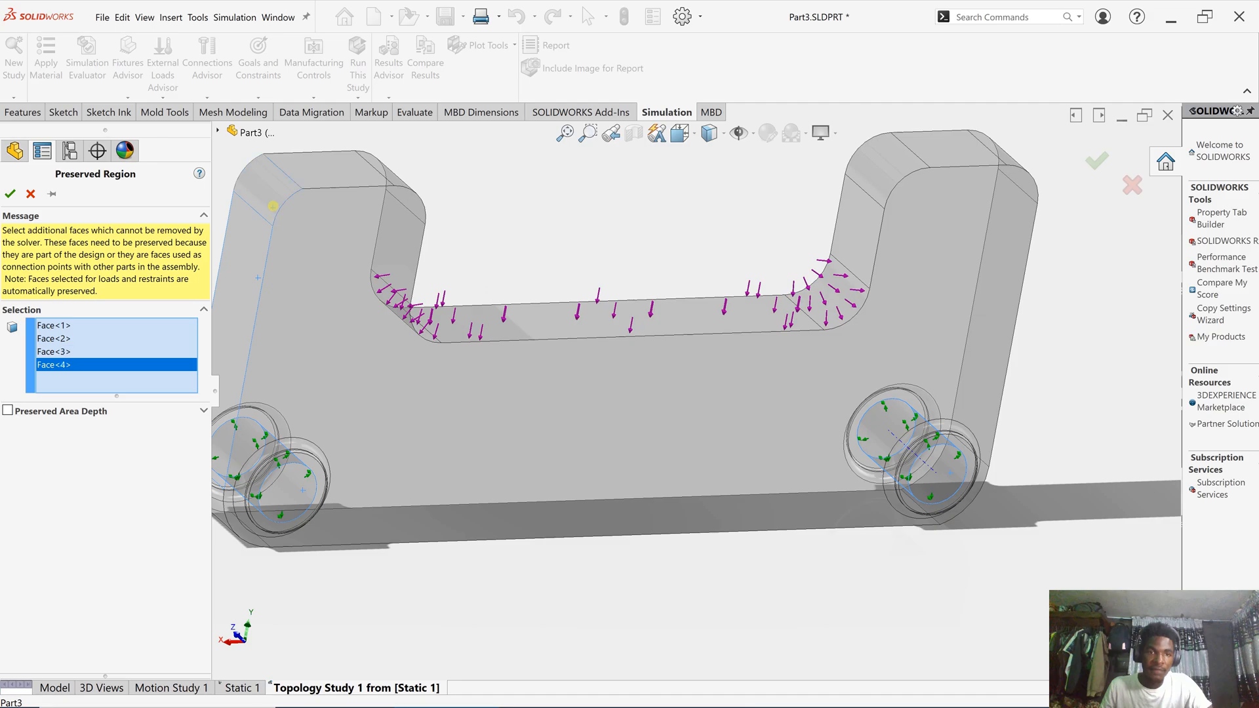
{"action": "left_click", "coordinate": [321, 172]}
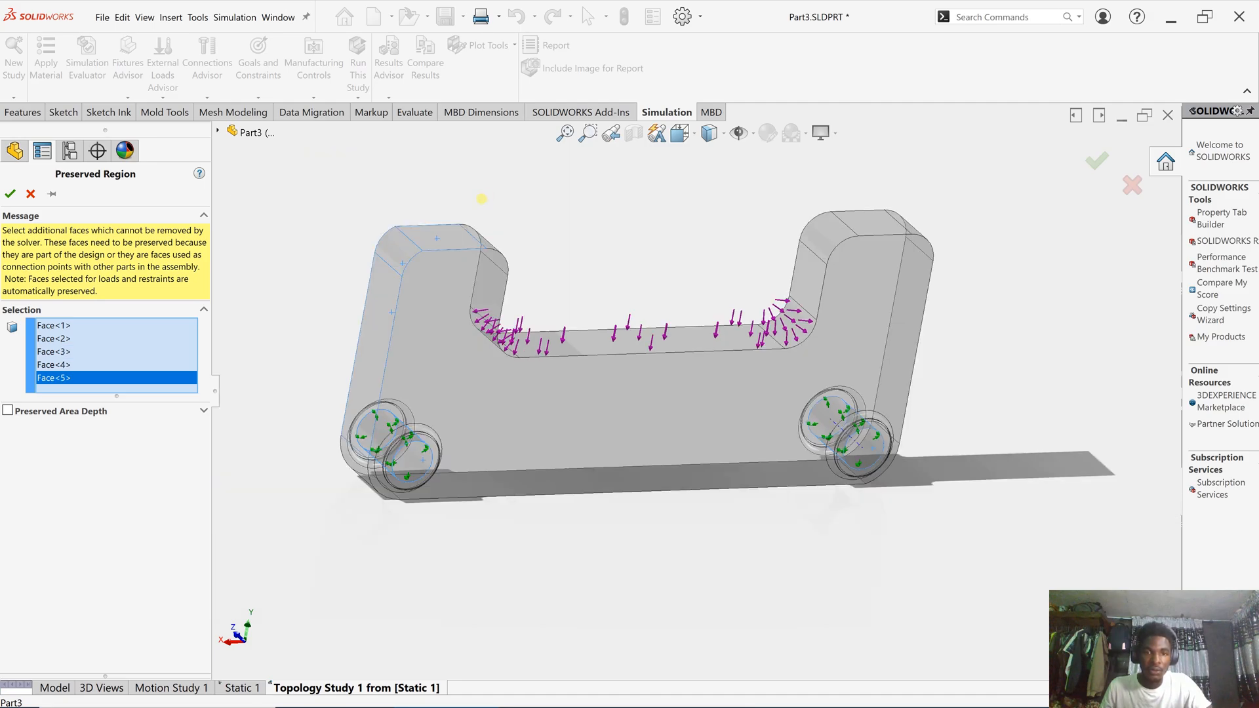
- Add the rounded top face, adjoining faces, and the right pillar's top and end faces
{"action": "middle_click_drag", "start_coordinate": [482, 199], "coordinate": [362, 247]}
{"action": "left_click", "coordinate": [484, 235]}
{"action": "left_click", "coordinate": [533, 292]}
{"action": "left_click", "coordinate": [557, 322]}
{"action": "left_click", "coordinate": [590, 338]}
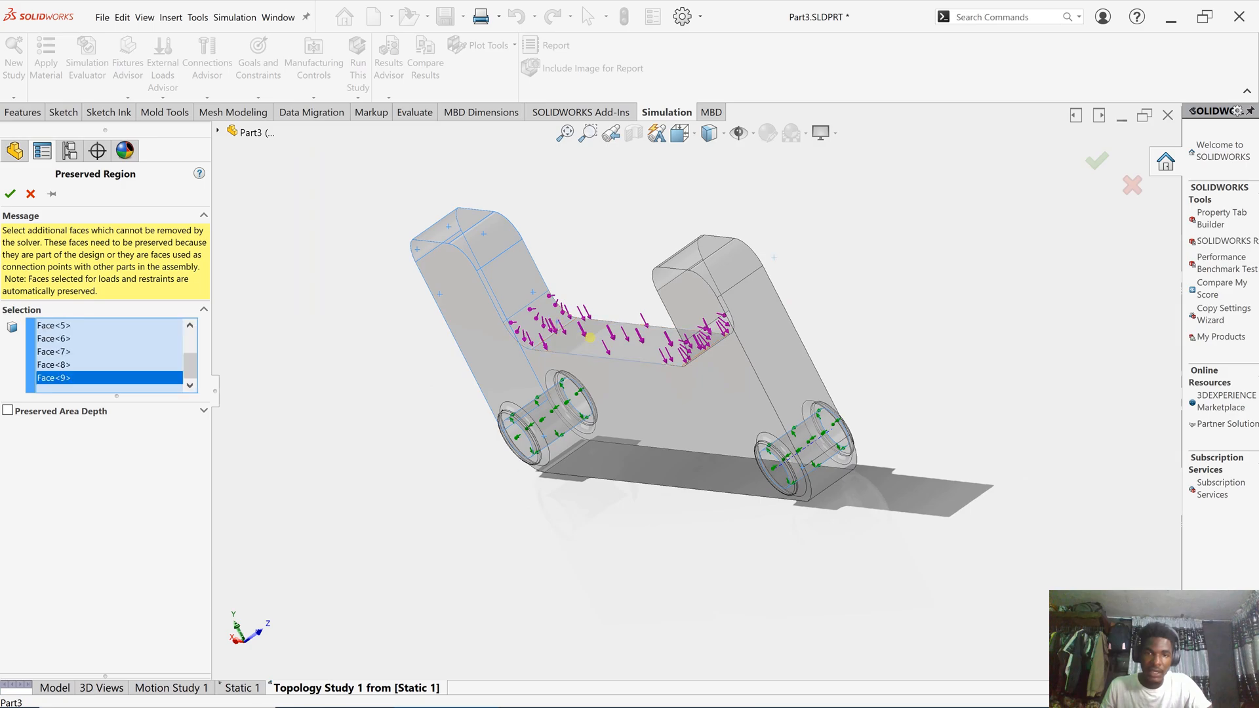
{"action": "middle_click_drag", "start_coordinate": [590, 338], "coordinate": [815, 313]}
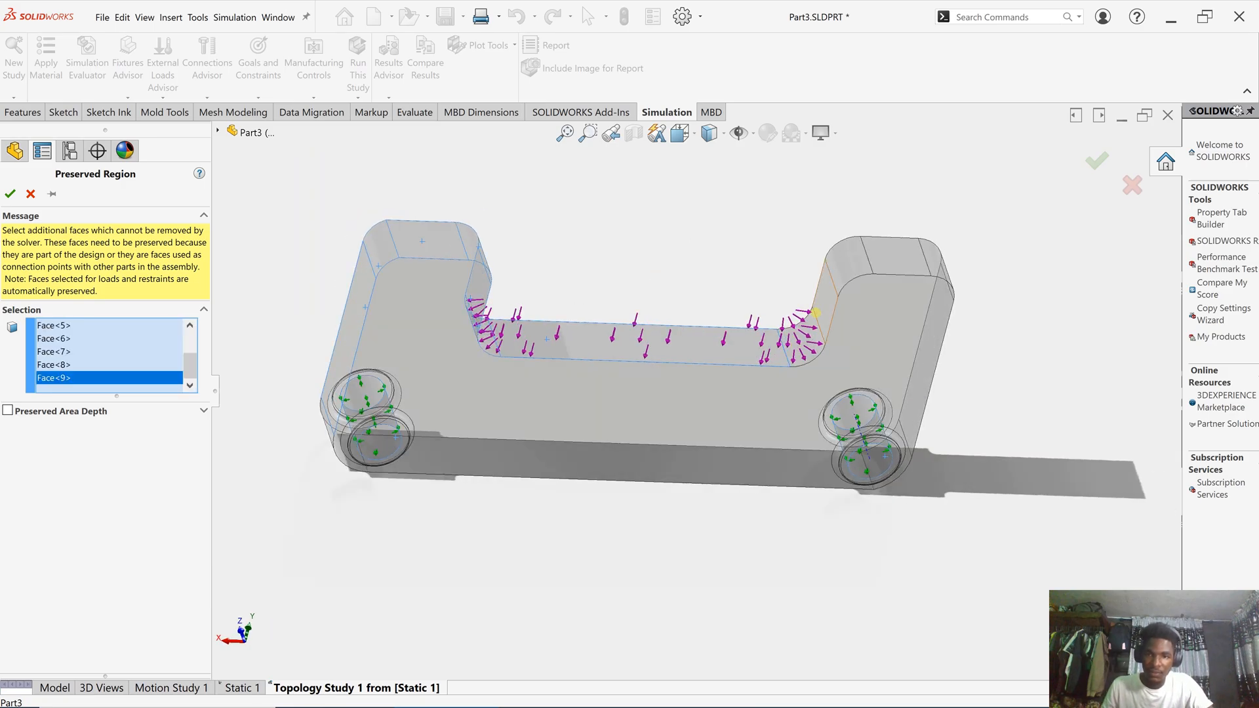
{"action": "left_click", "coordinate": [815, 313]}
{"action": "left_click", "coordinate": [851, 272]}
{"action": "left_click", "coordinate": [851, 271]}
{"action": "left_click", "coordinate": [918, 265]}
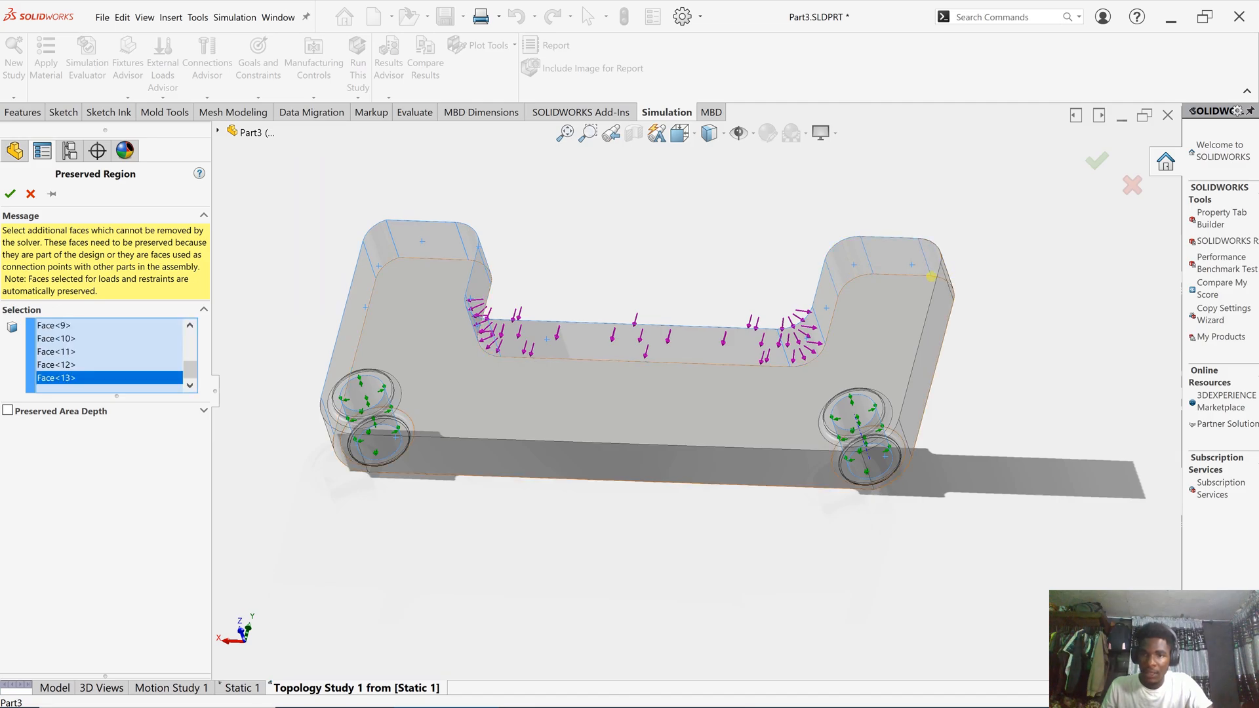
{"action": "left_click", "coordinate": [949, 295]}
- Add the right end face and further plate faces to the preserved region
{"action": "middle_click_drag", "start_coordinate": [950, 301], "coordinate": [895, 311]}
{"action": "left_click", "coordinate": [895, 312]}
{"action": "scroll", "coordinate": [892, 492], "scroll_direction": "down", "scroll_amount": 4}
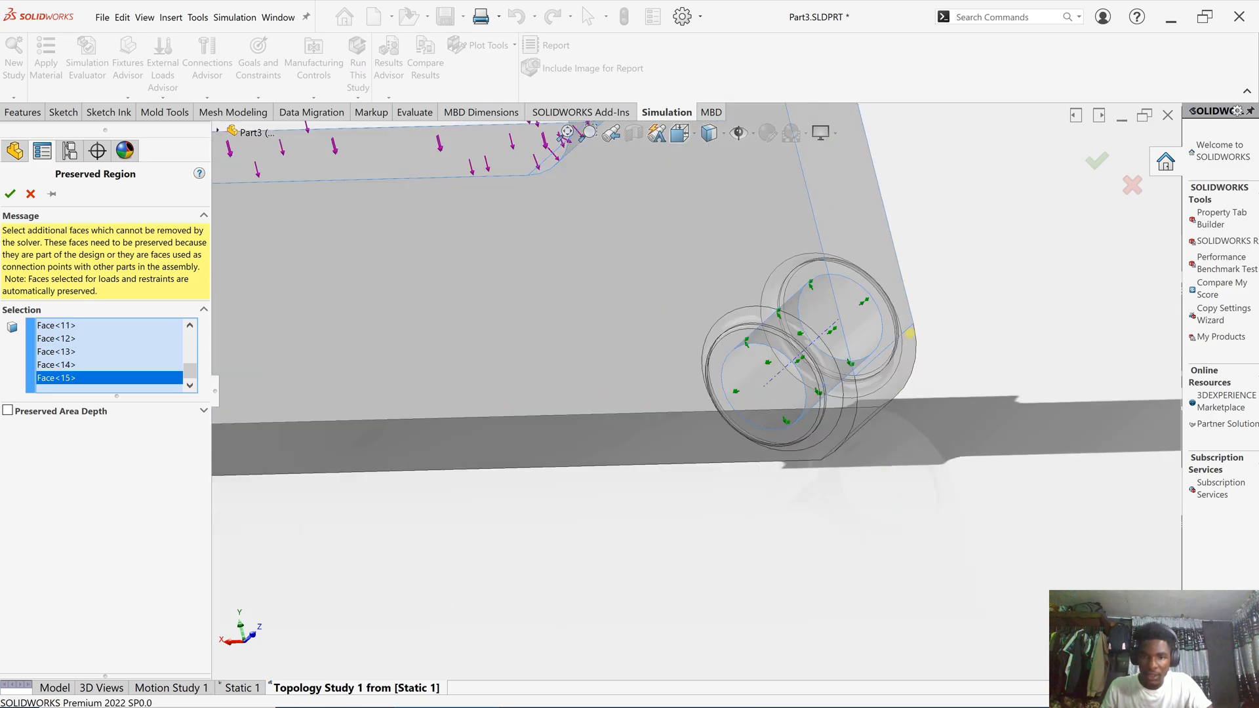
{"action": "middle_click_drag", "start_coordinate": [903, 387], "coordinate": [864, 397]}
{"action": "left_click", "coordinate": [738, 474]}
{"action": "left_click", "coordinate": [738, 475]}
- Add the corner face near the hole, then check the plate's thickness
{"action": "scroll", "coordinate": [738, 475], "scroll_direction": "up", "scroll_amount": 5}
{"action": "middle_click_drag", "start_coordinate": [478, 501], "coordinate": [530, 510]}
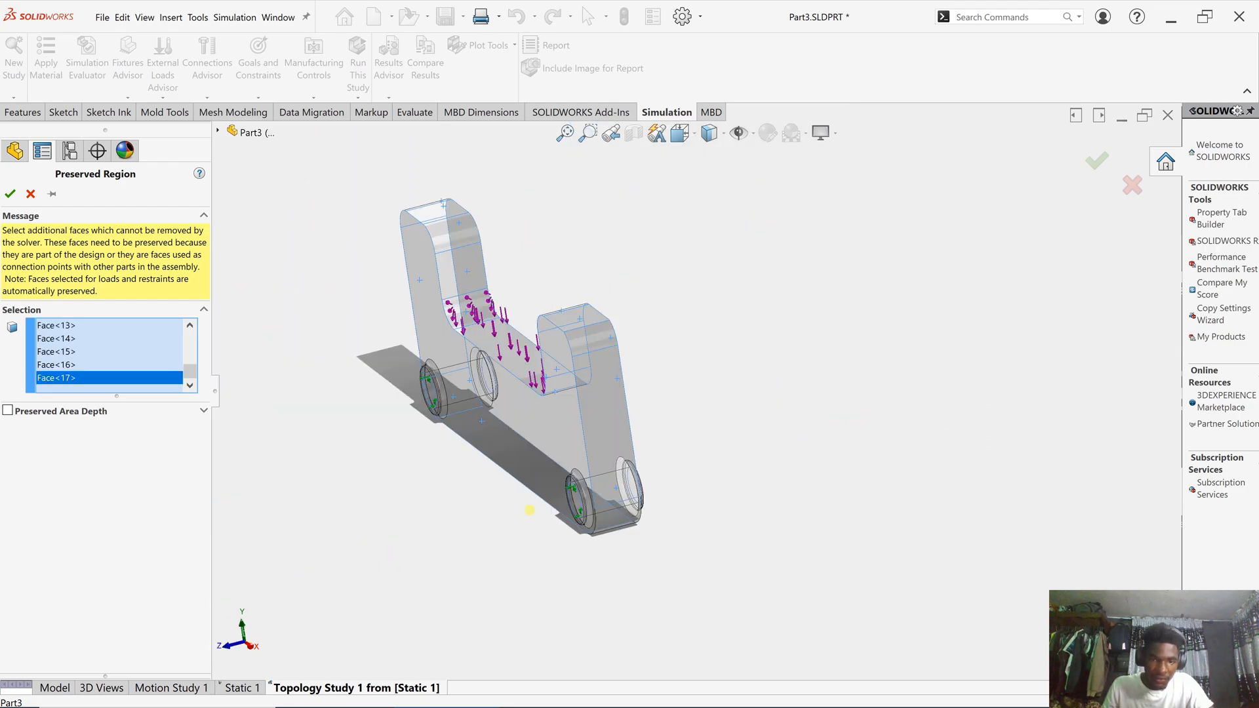
{"action": "scroll", "coordinate": [657, 438], "scroll_direction": "down", "scroll_amount": 5}
{"action": "middle_click_drag", "start_coordinate": [595, 408], "coordinate": [543, 430]}
{"action": "left_click", "coordinate": [559, 456]}
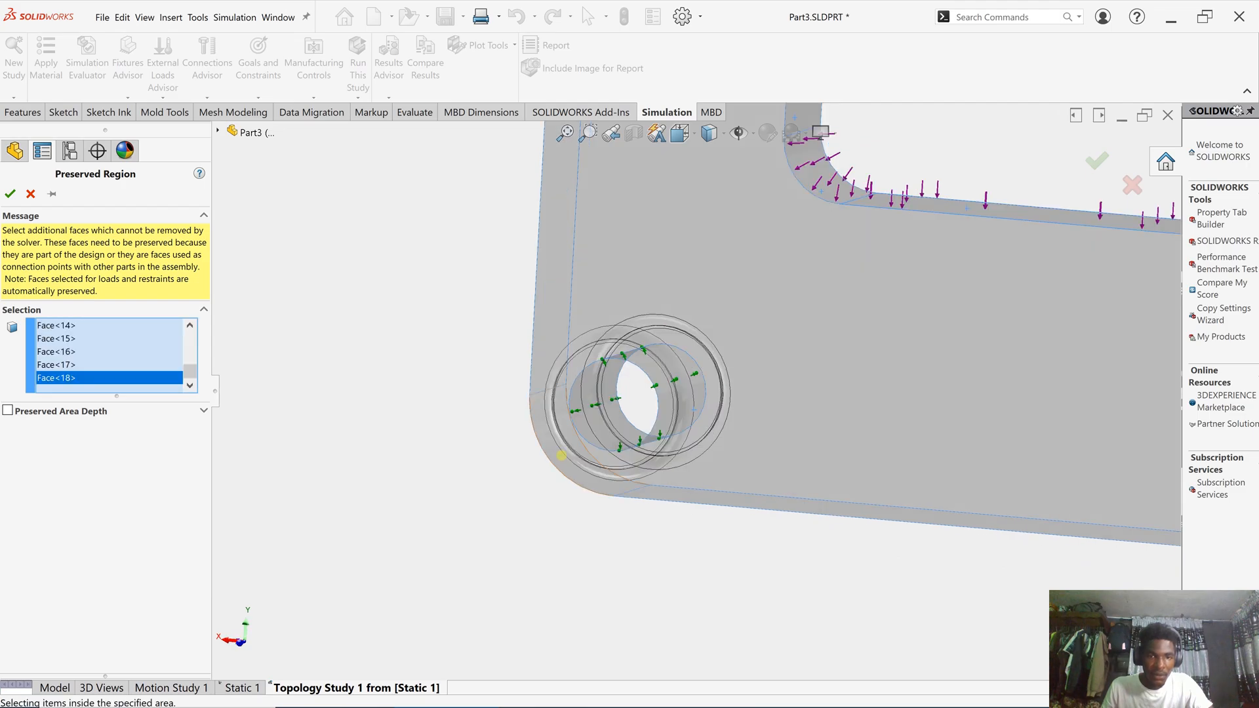
{"action": "scroll", "coordinate": [772, 394], "scroll_direction": "up", "scroll_amount": 5}
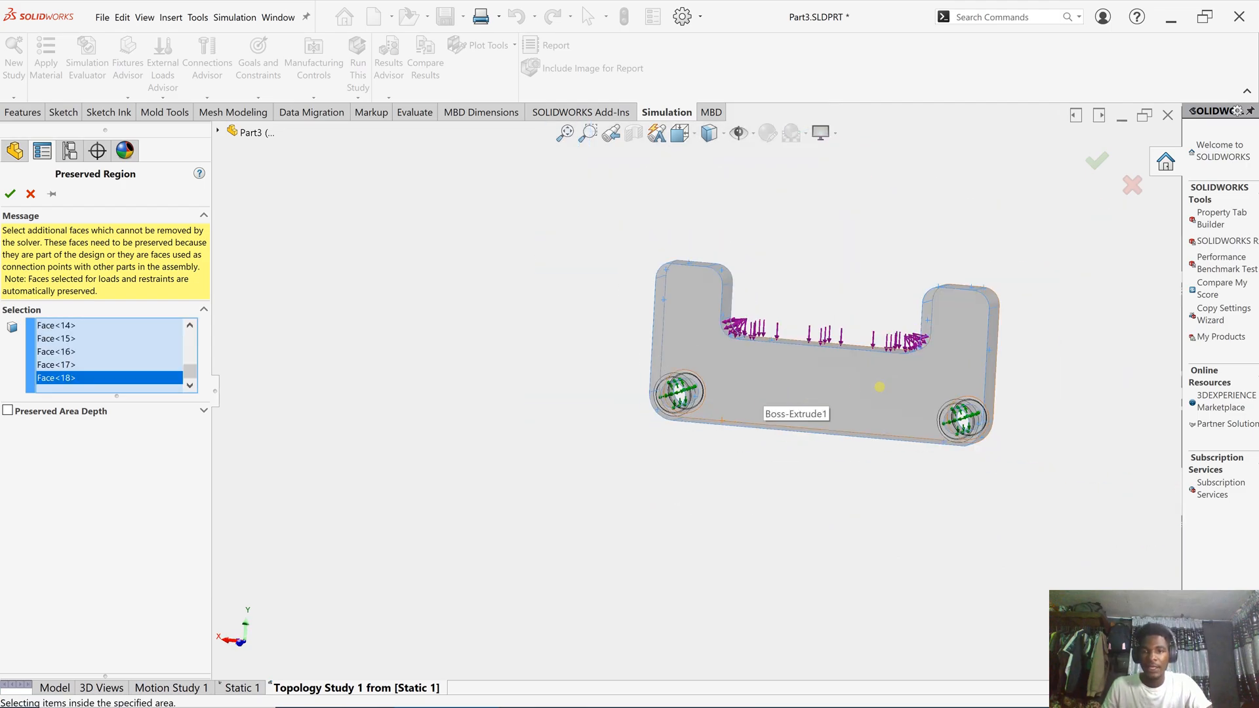
{"action": "scroll", "coordinate": [797, 391], "scroll_direction": "down", "scroll_amount": 4}
{"action": "middle_click_drag", "start_coordinate": [797, 390], "coordinate": [759, 447]}
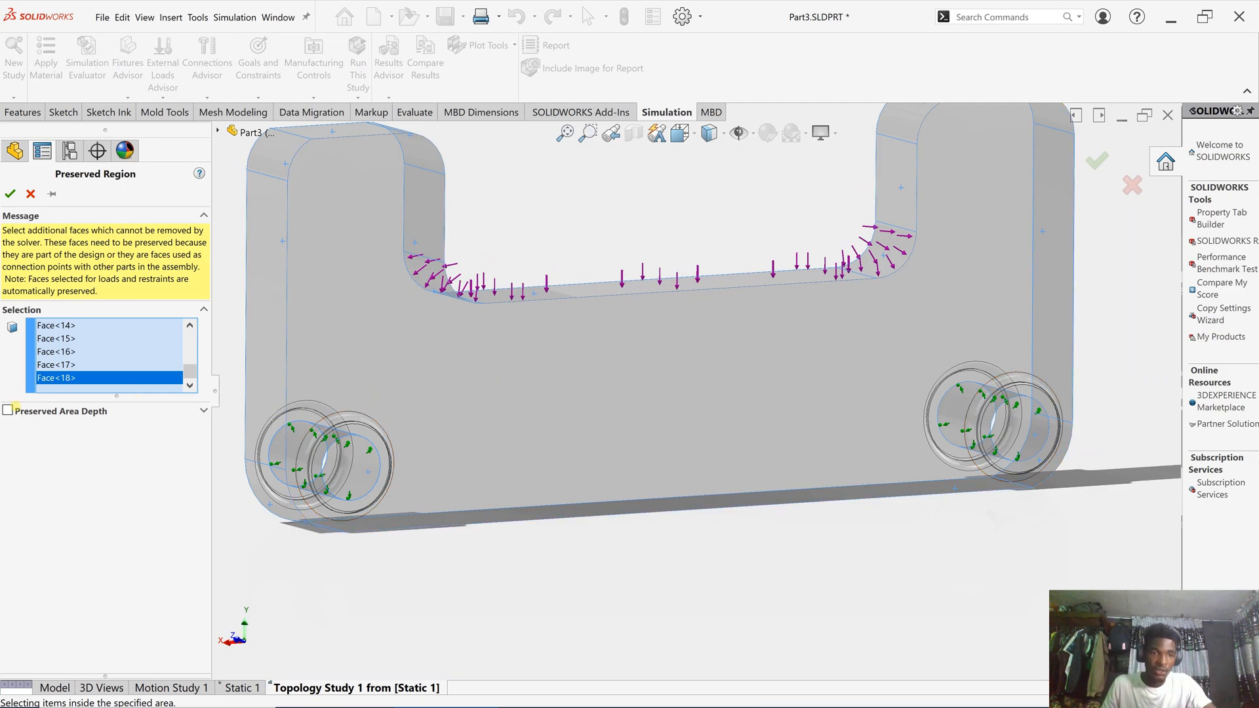
- Enable Preserved Area Depth and set it to 5 mm
{"action": "left_click", "coordinate": [8, 410]}
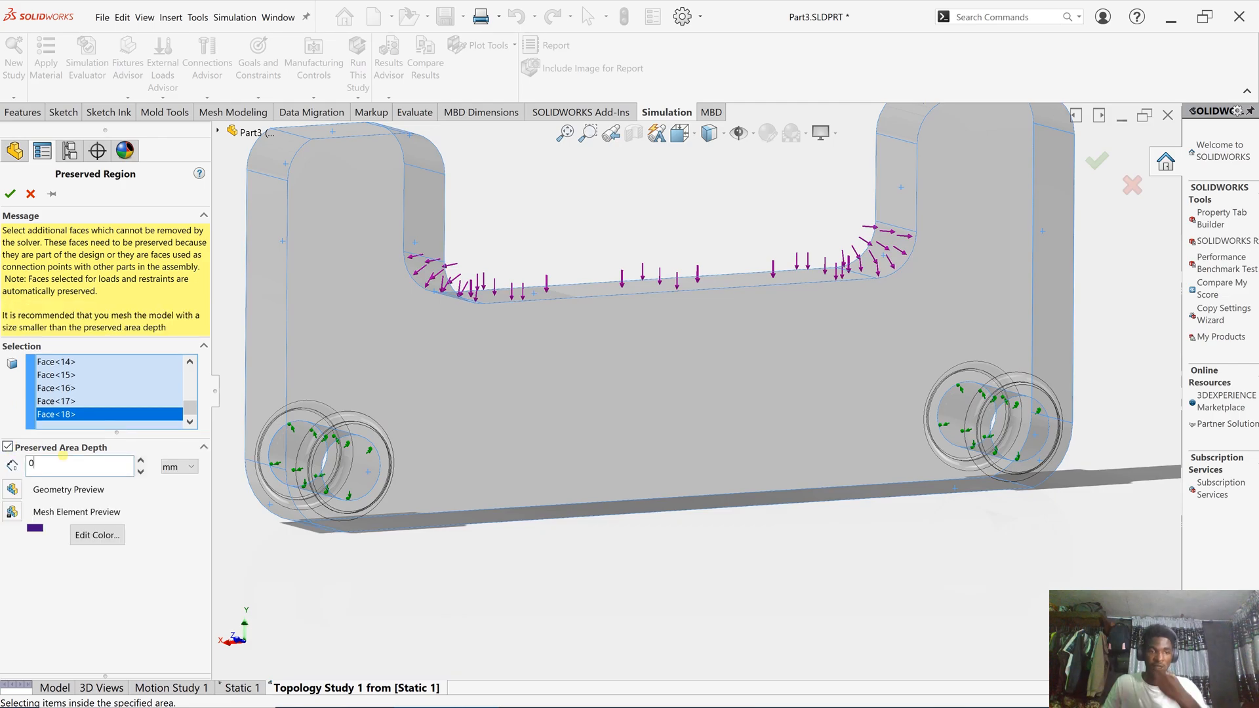
{"action": "key", "text": "BackSpace"}
{"action": "type", "text": "5"}
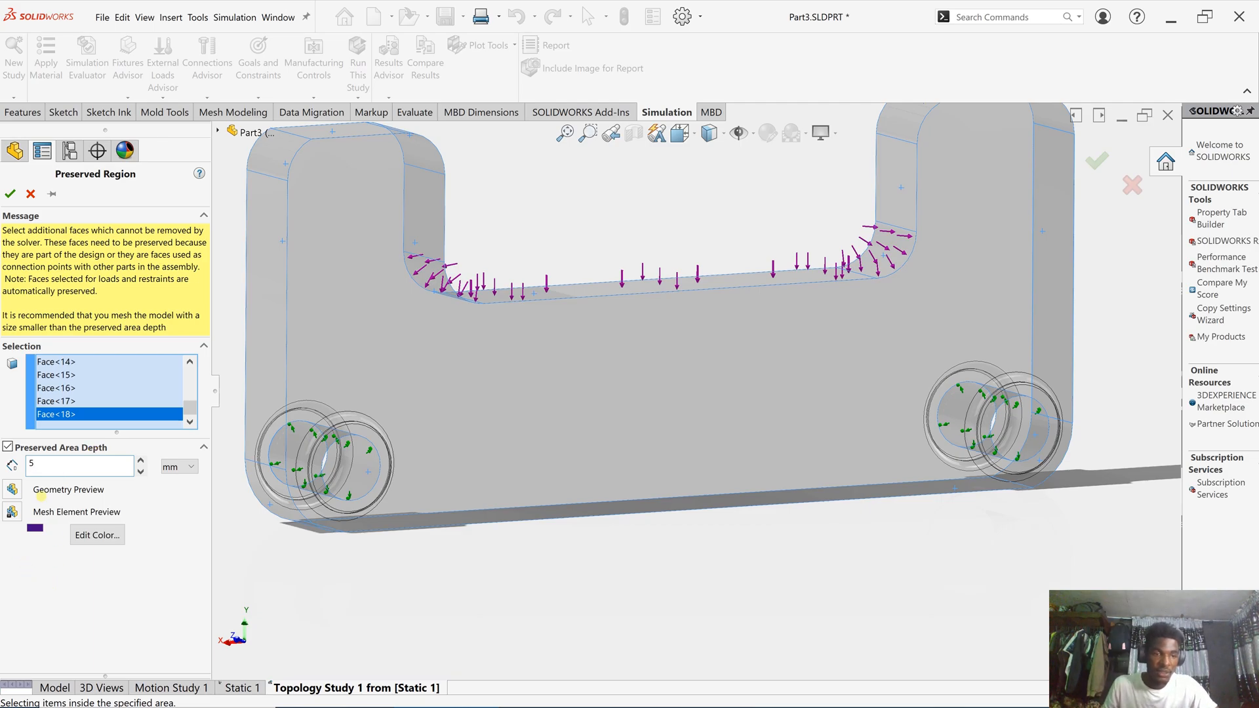
- Preview the preserved geometry, inspect it, and create Preserved Region 1
{"action": "left_click", "coordinate": [6, 494]}
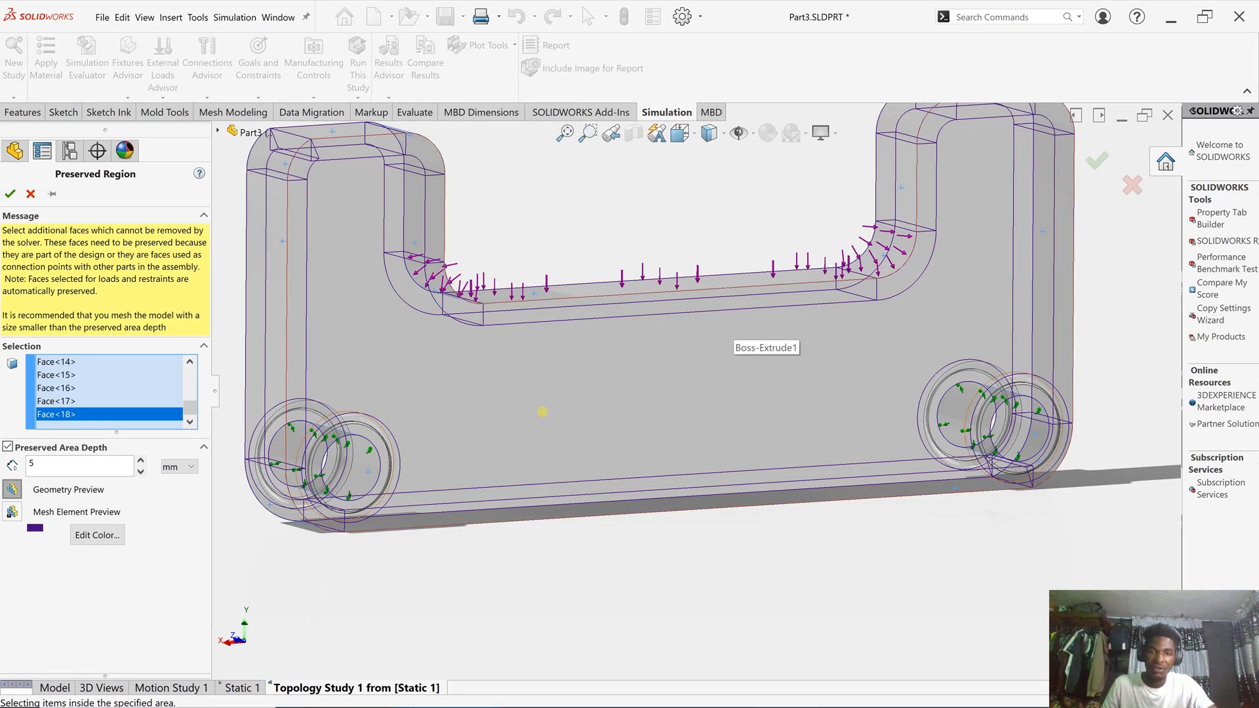
{"action": "scroll", "coordinate": [569, 399], "scroll_direction": "up", "scroll_amount": 1}
{"action": "middle_click_drag", "start_coordinate": [669, 387], "coordinate": [638, 414]}
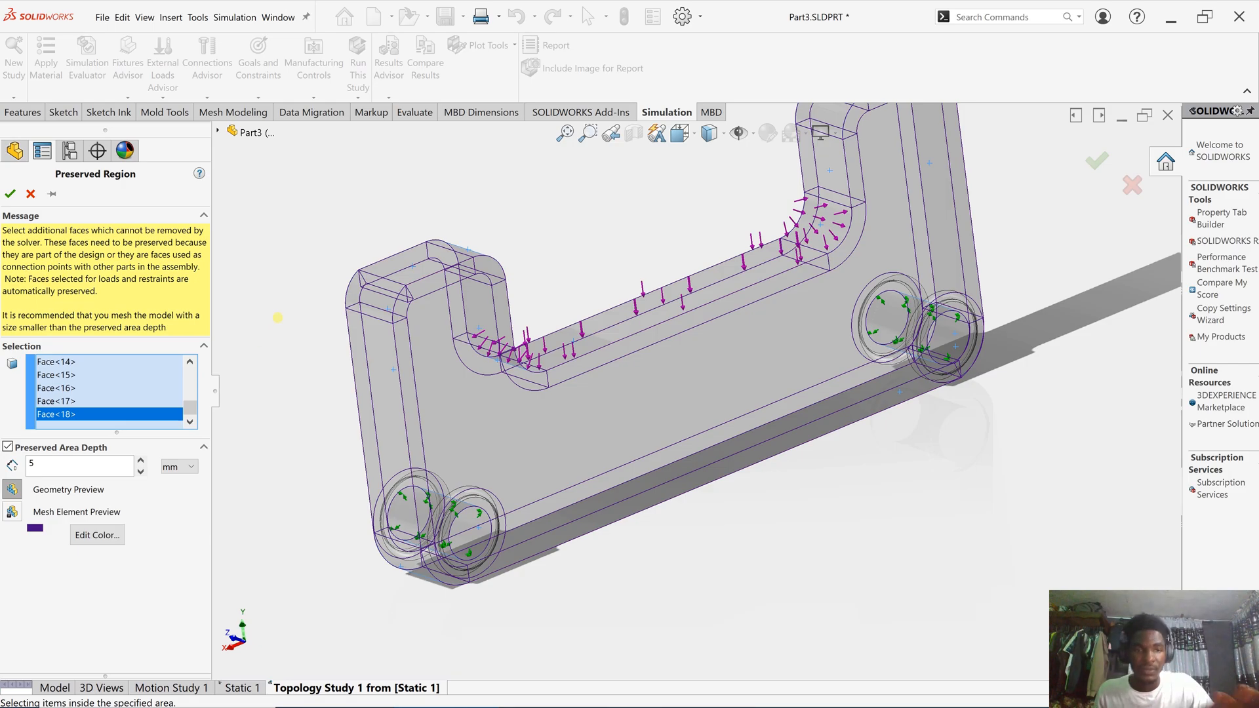
{"action": "left_click", "coordinate": [11, 194]}
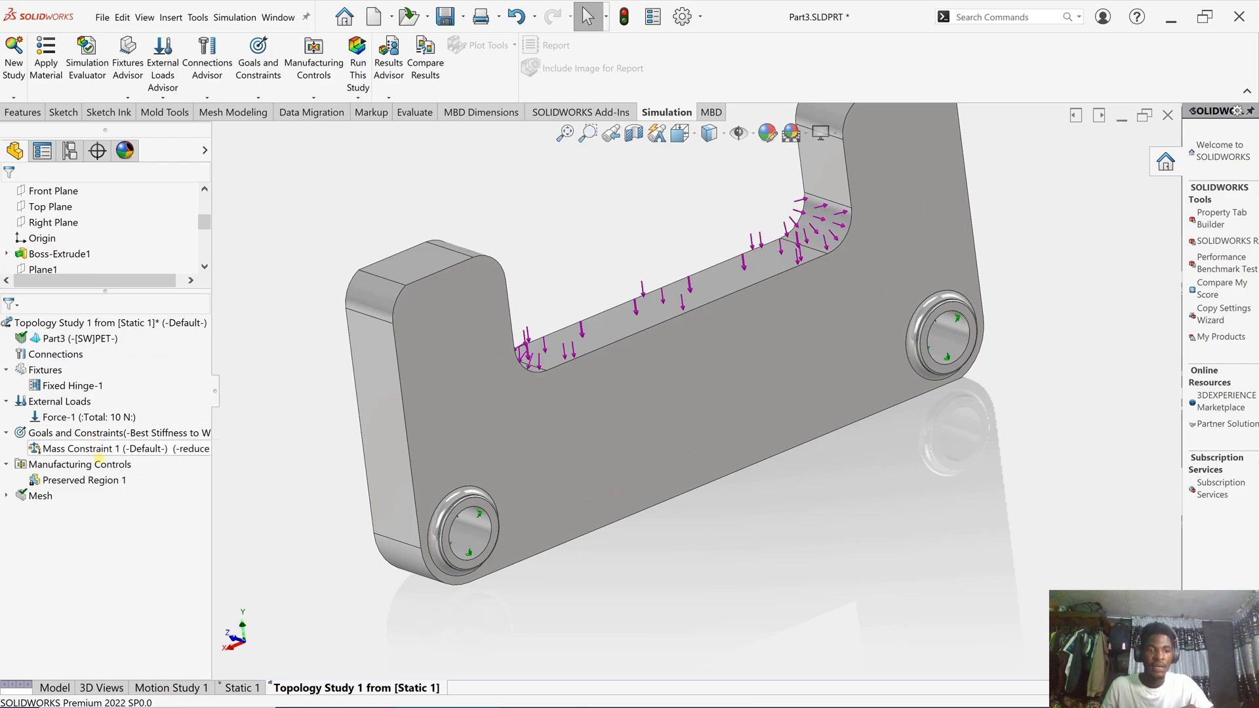
- Create a de-mold control pulling along the bracket's left-end Edge<1>, type Mid-Plane (Both Directions)
{"action": "right_click", "coordinate": [98, 463]}
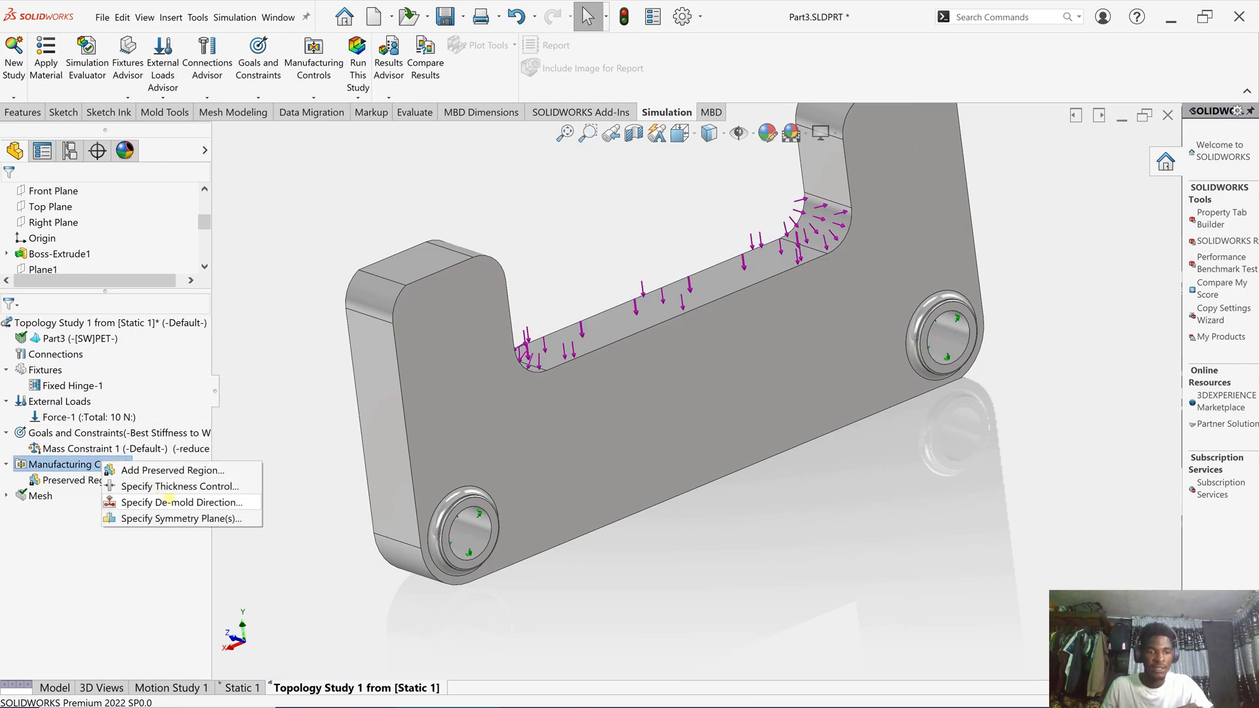
{"action": "left_click", "coordinate": [178, 502]}
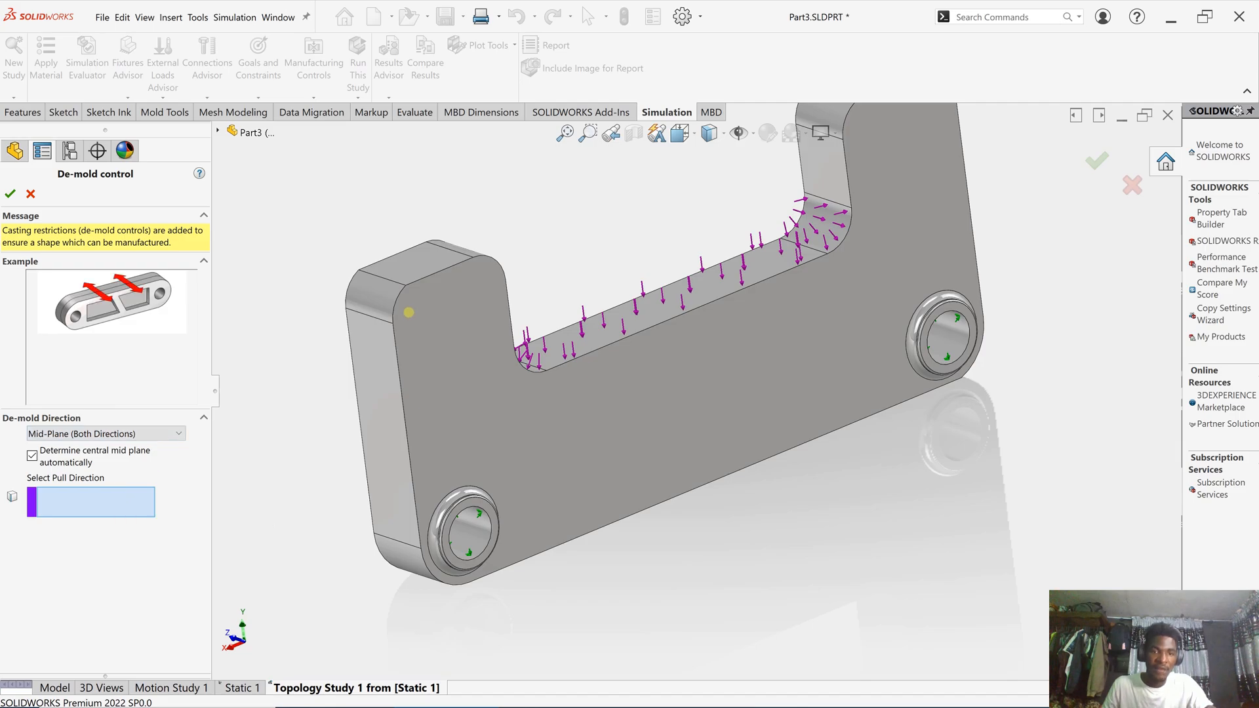
{"action": "left_click", "coordinate": [373, 316]}
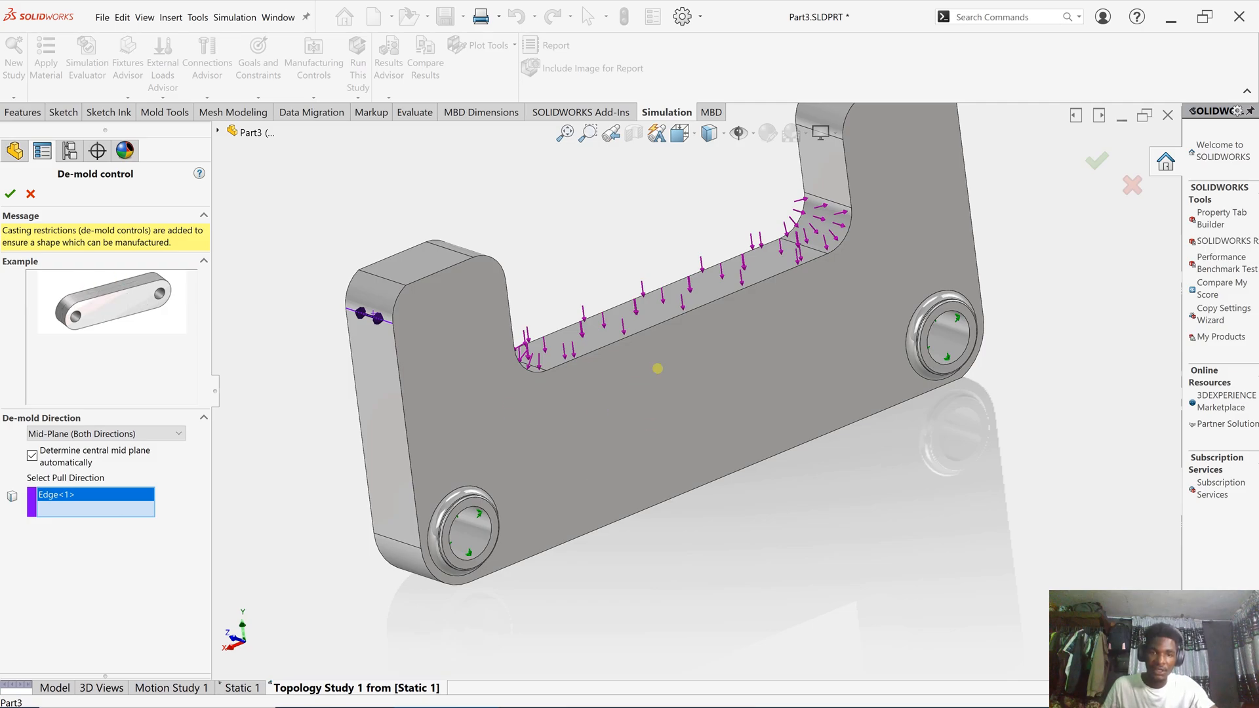
{"action": "middle_click_drag", "start_coordinate": [700, 303], "coordinate": [634, 382]}
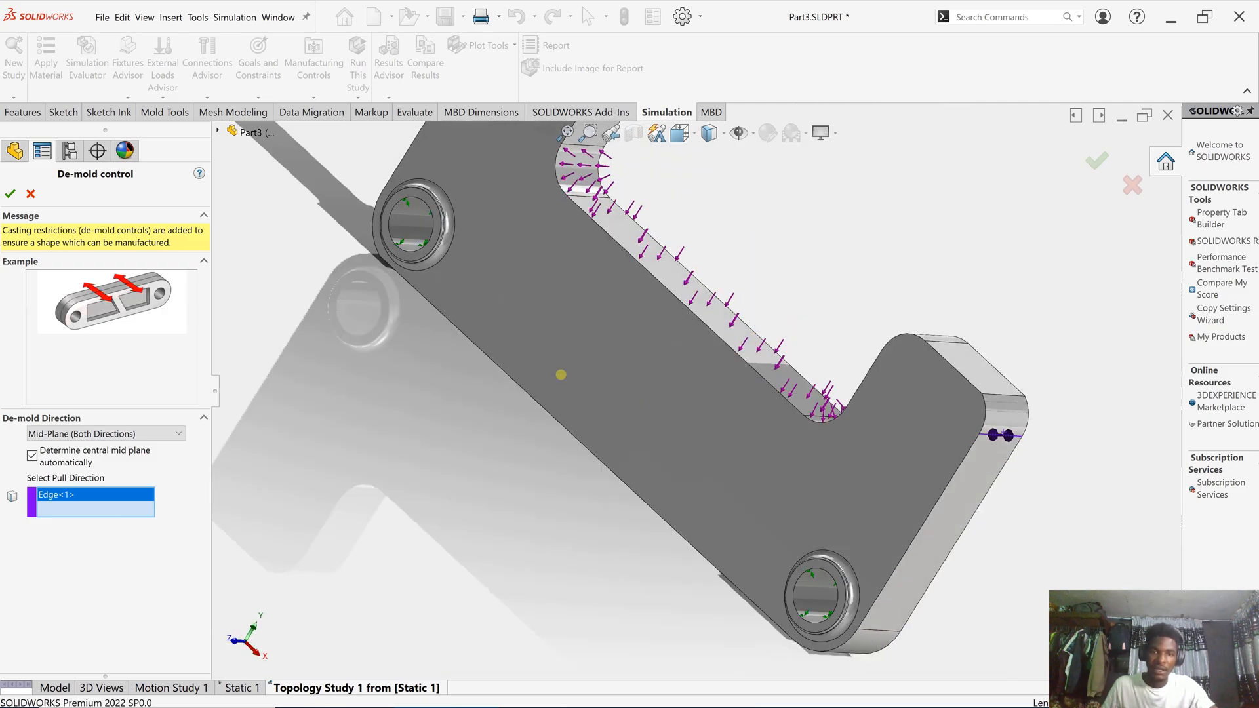
{"action": "scroll", "coordinate": [830, 370], "scroll_direction": "up", "scroll_amount": 2}
{"action": "middle_click_drag", "start_coordinate": [830, 370], "coordinate": [705, 360]}
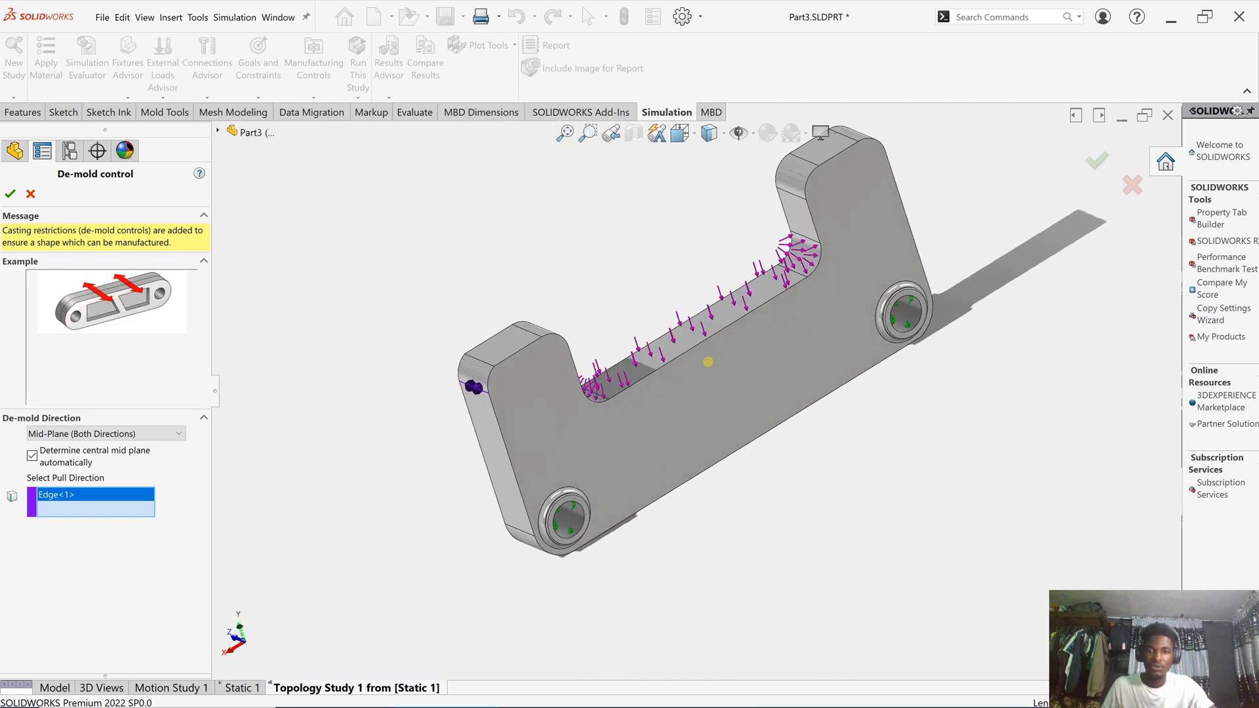
{"action": "scroll", "coordinate": [878, 306], "scroll_direction": "down", "scroll_amount": 2}
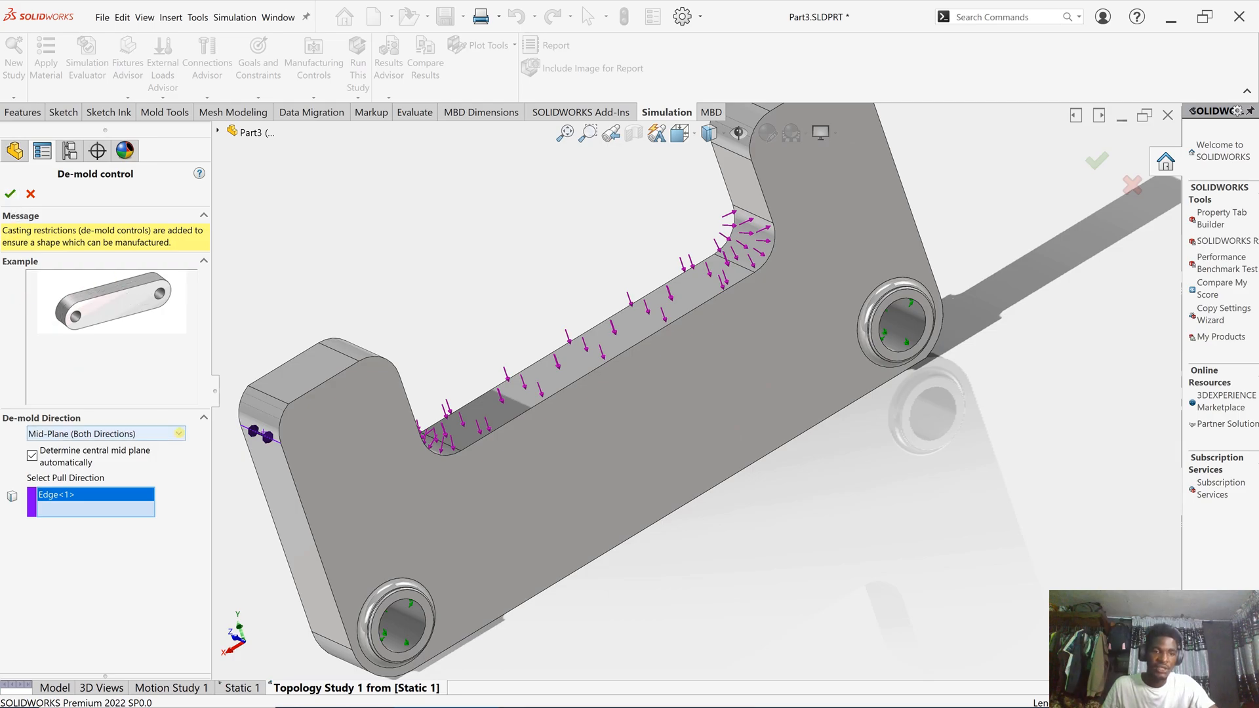
{"action": "left_click", "coordinate": [178, 433]}
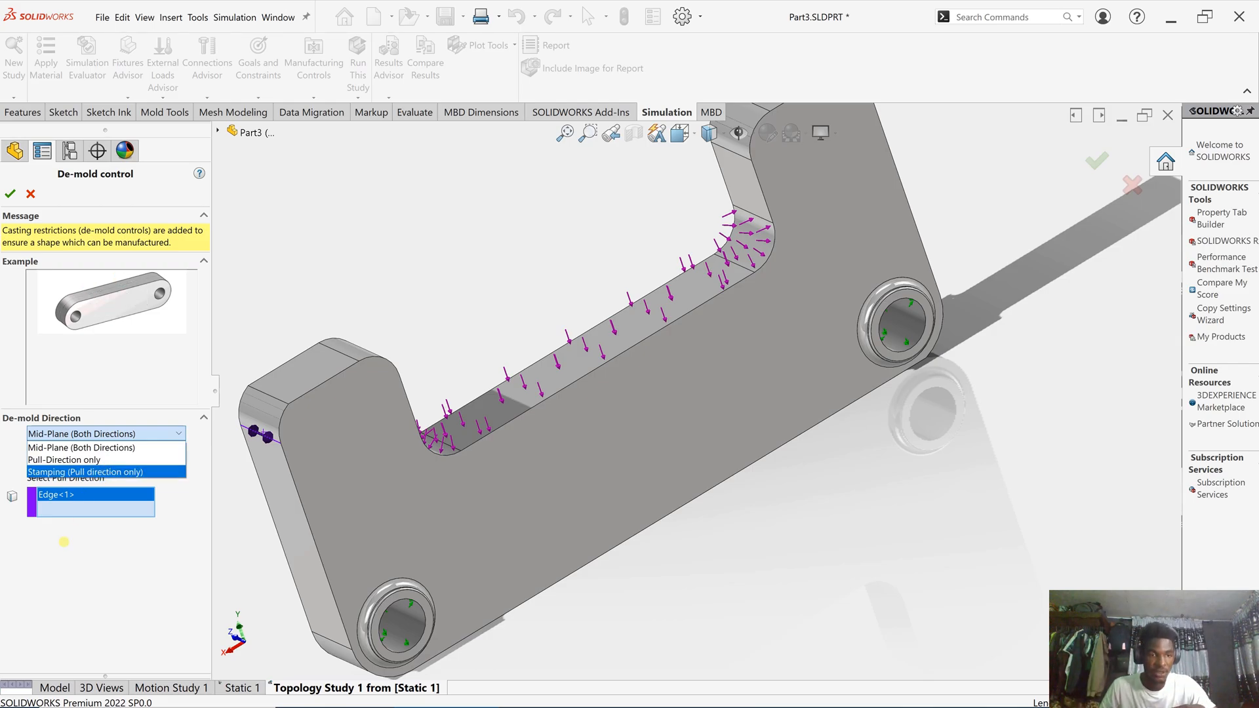
{"action": "left_click", "coordinate": [81, 447]}
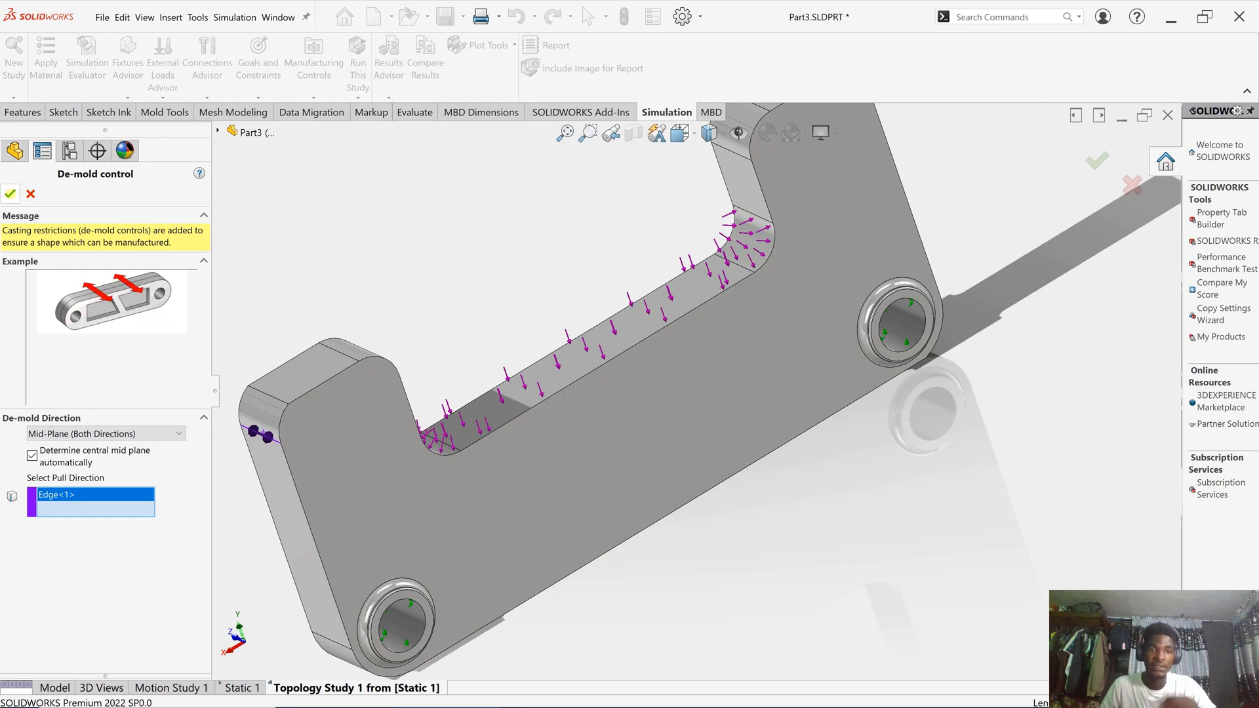
{"action": "left_click", "coordinate": [11, 193]}
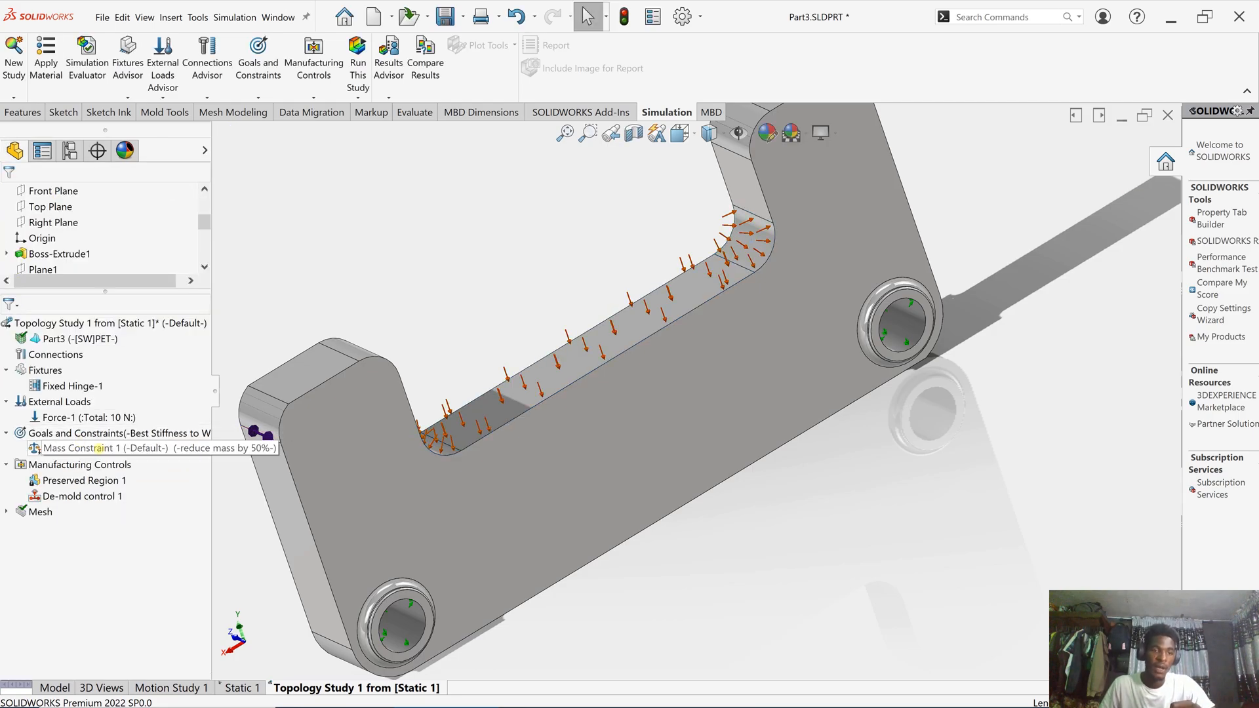
- Create Symmetry control 1 as Half Symmetry, using Plane1 from the flyout feature tree
{"action": "right_click", "coordinate": [97, 464]}
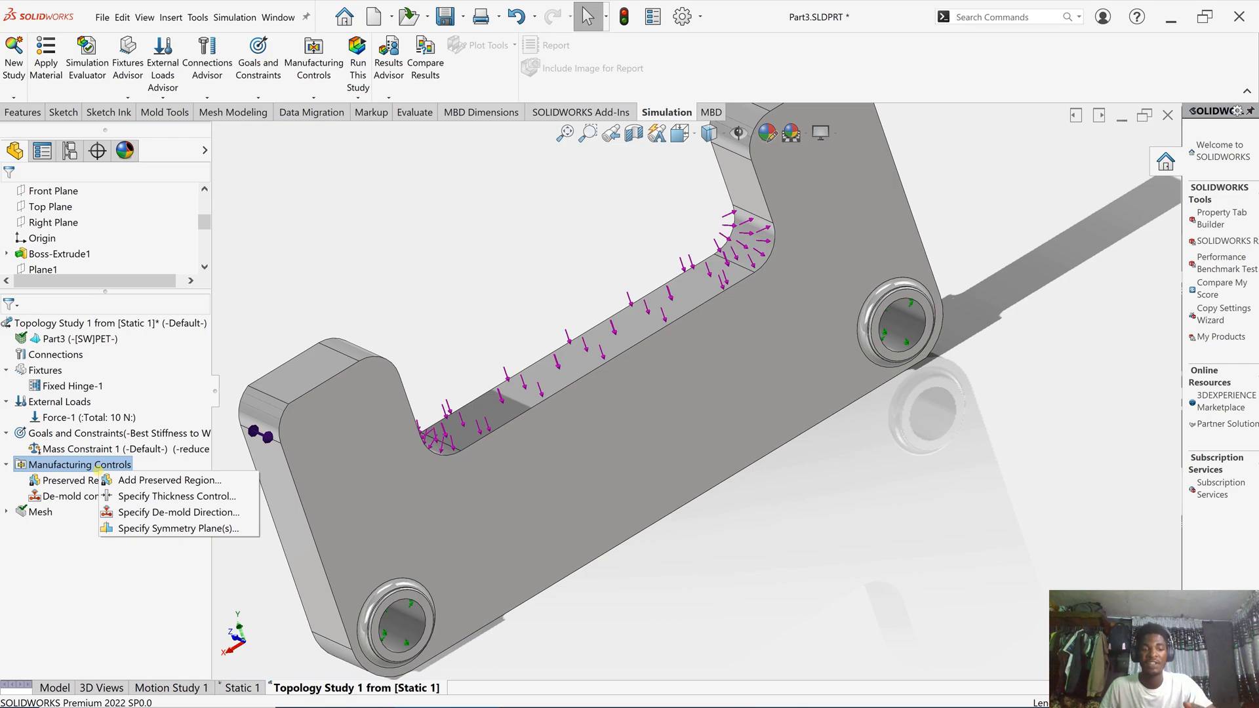
{"action": "left_click", "coordinate": [169, 528]}
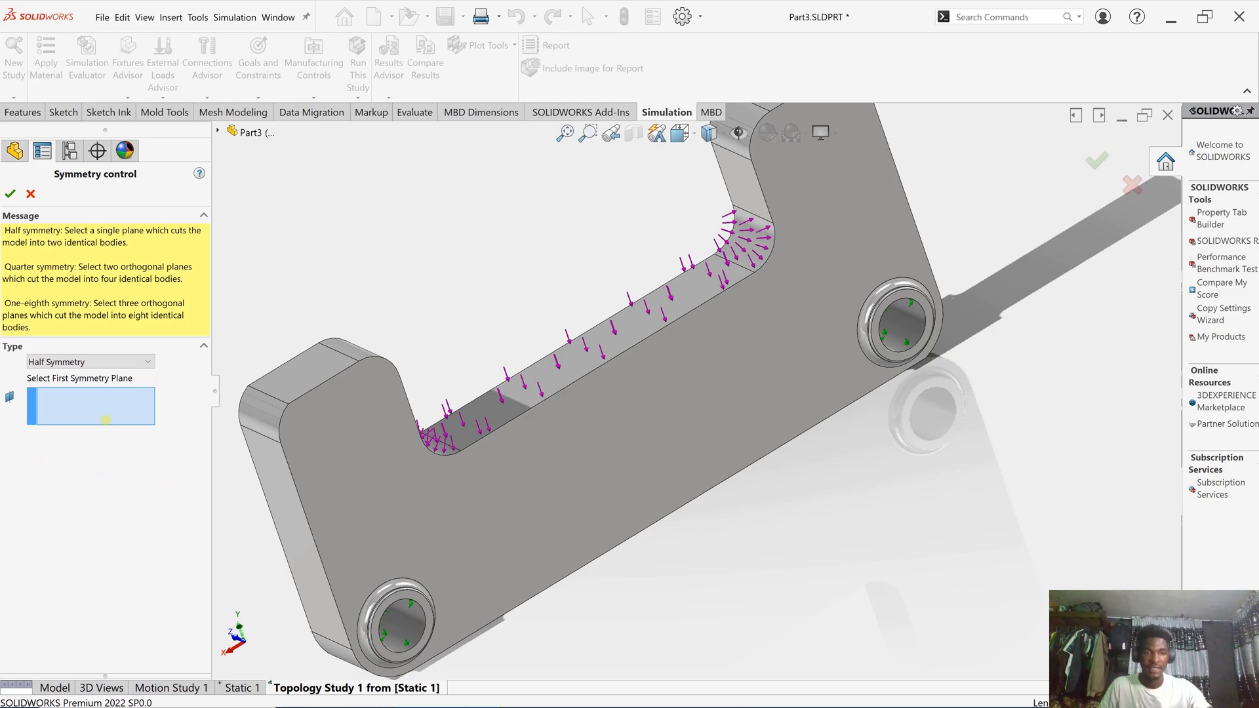
{"action": "scroll", "coordinate": [612, 351], "scroll_direction": "up", "scroll_amount": 3}
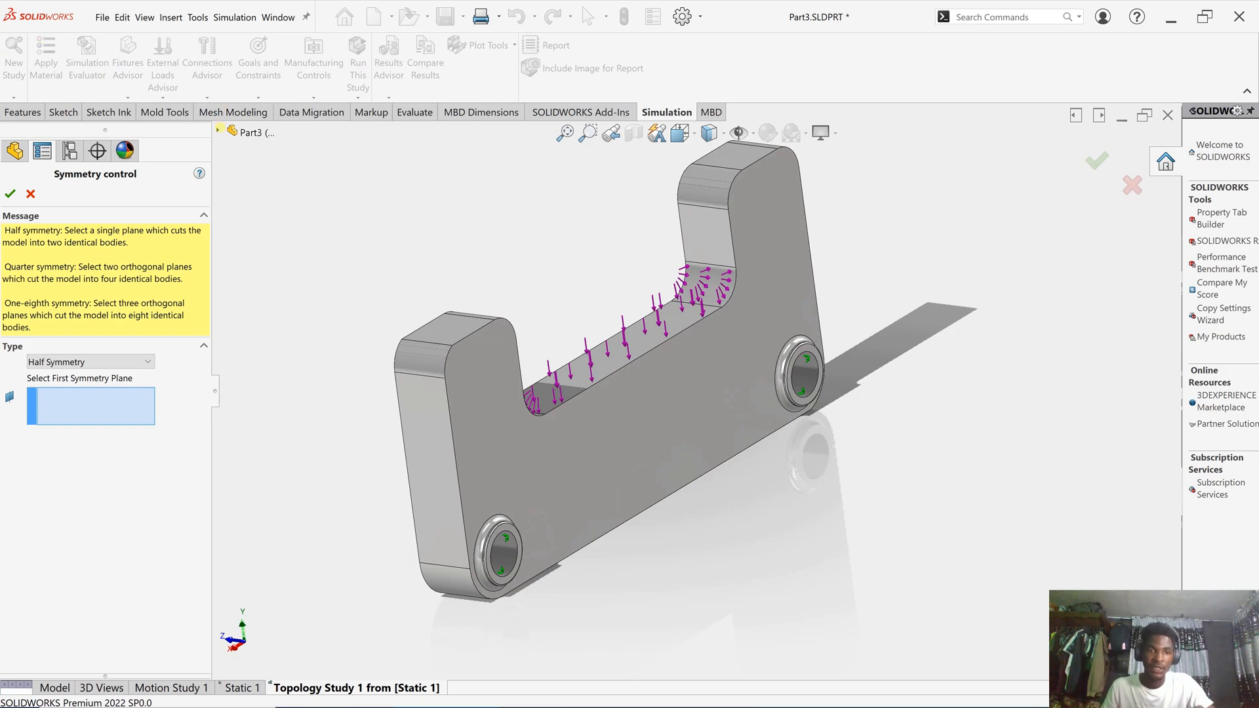
{"action": "key", "text": "c"}
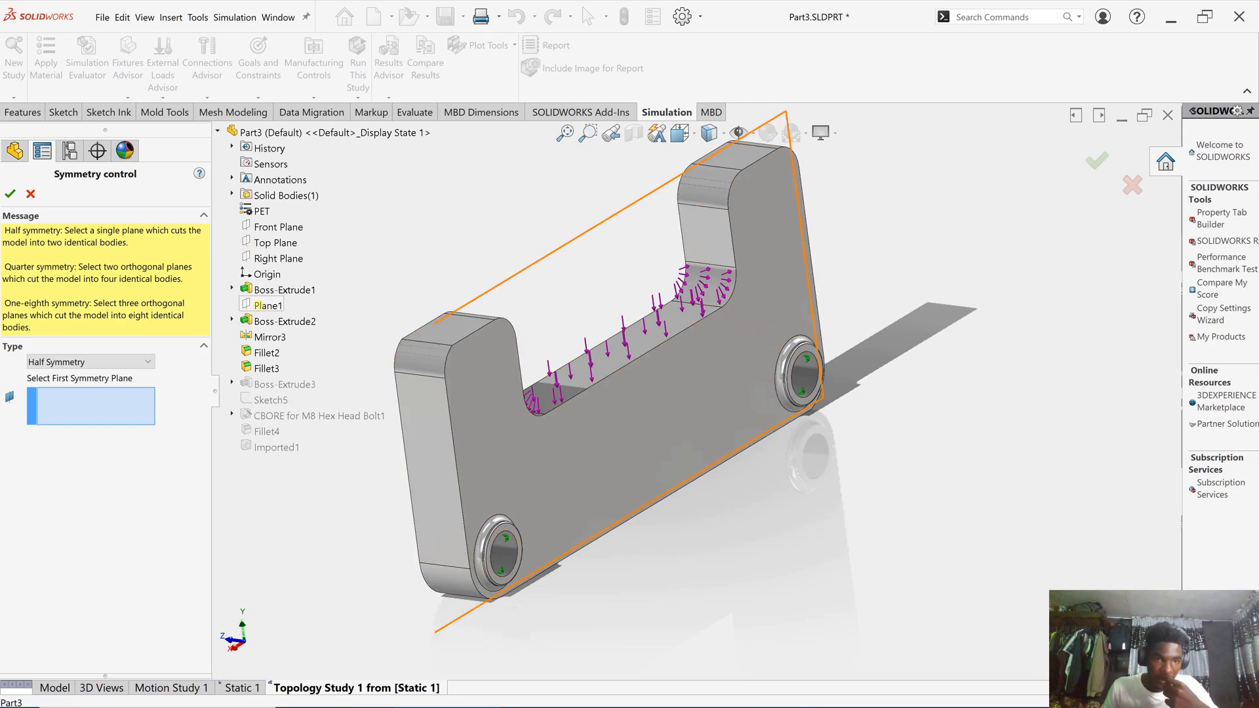
{"action": "left_click", "coordinate": [262, 305]}
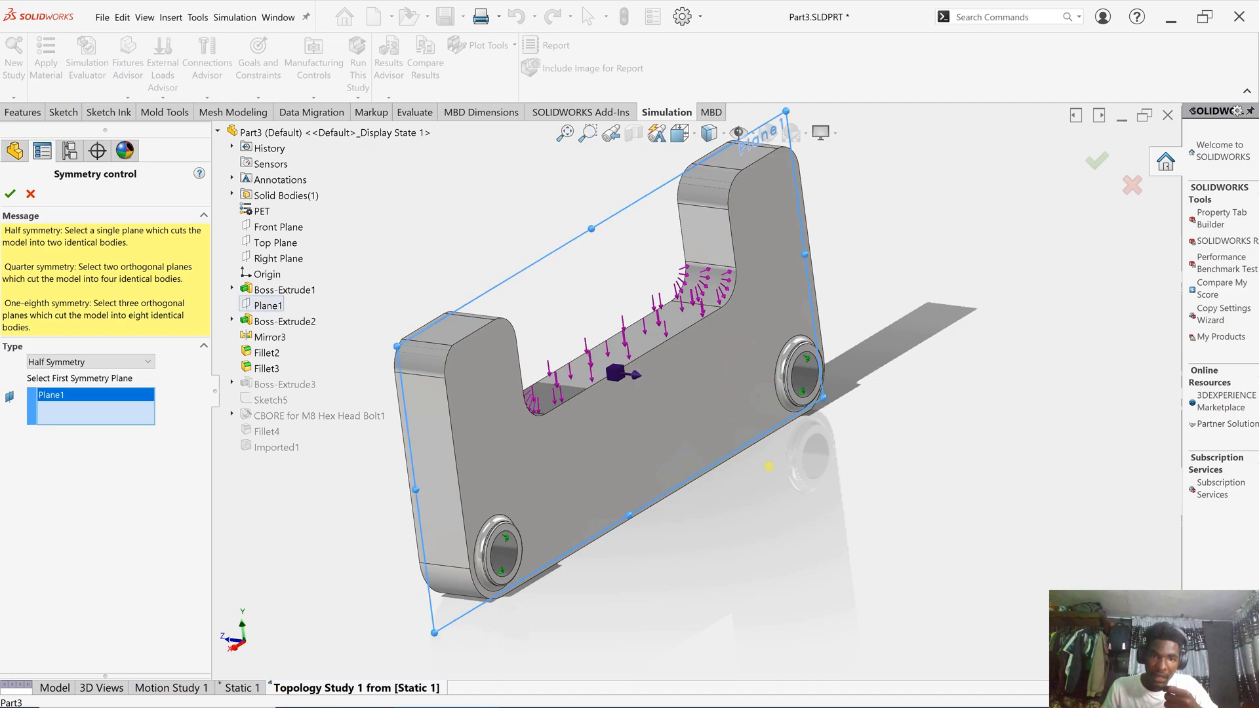
{"action": "middle_click_drag", "start_coordinate": [825, 465], "coordinate": [819, 432]}
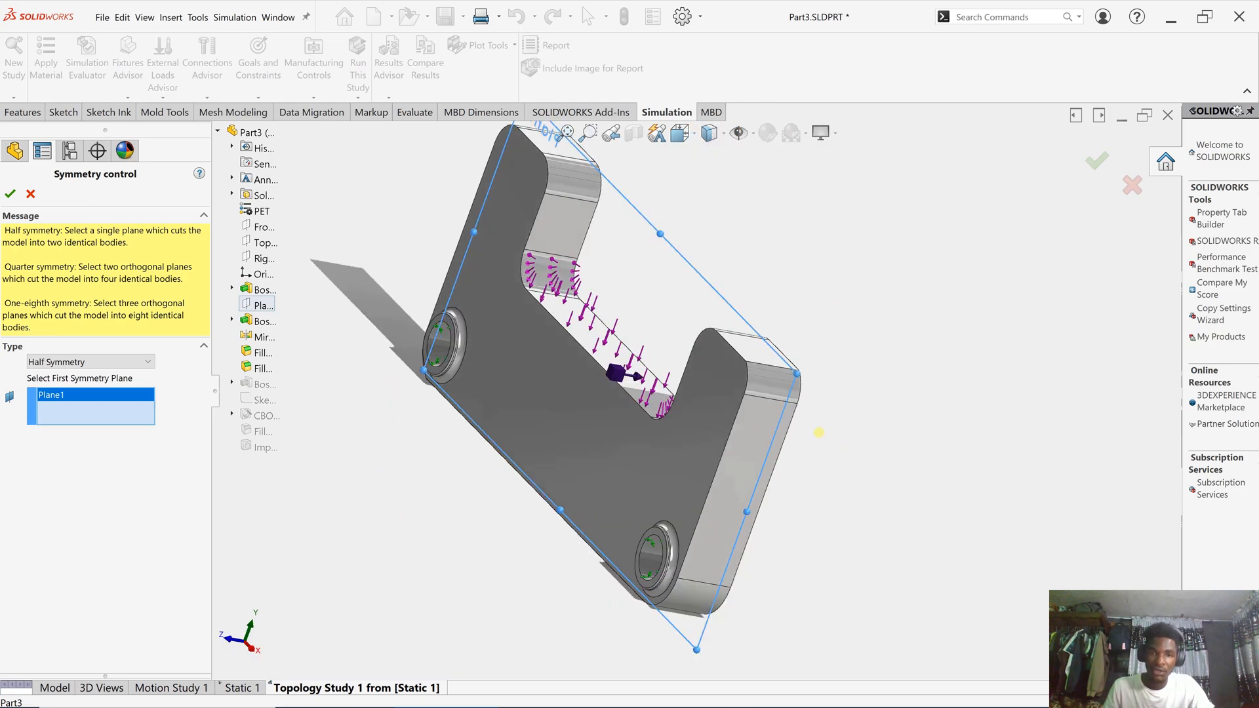
{"action": "middle_click_drag", "start_coordinate": [840, 363], "coordinate": [784, 340]}
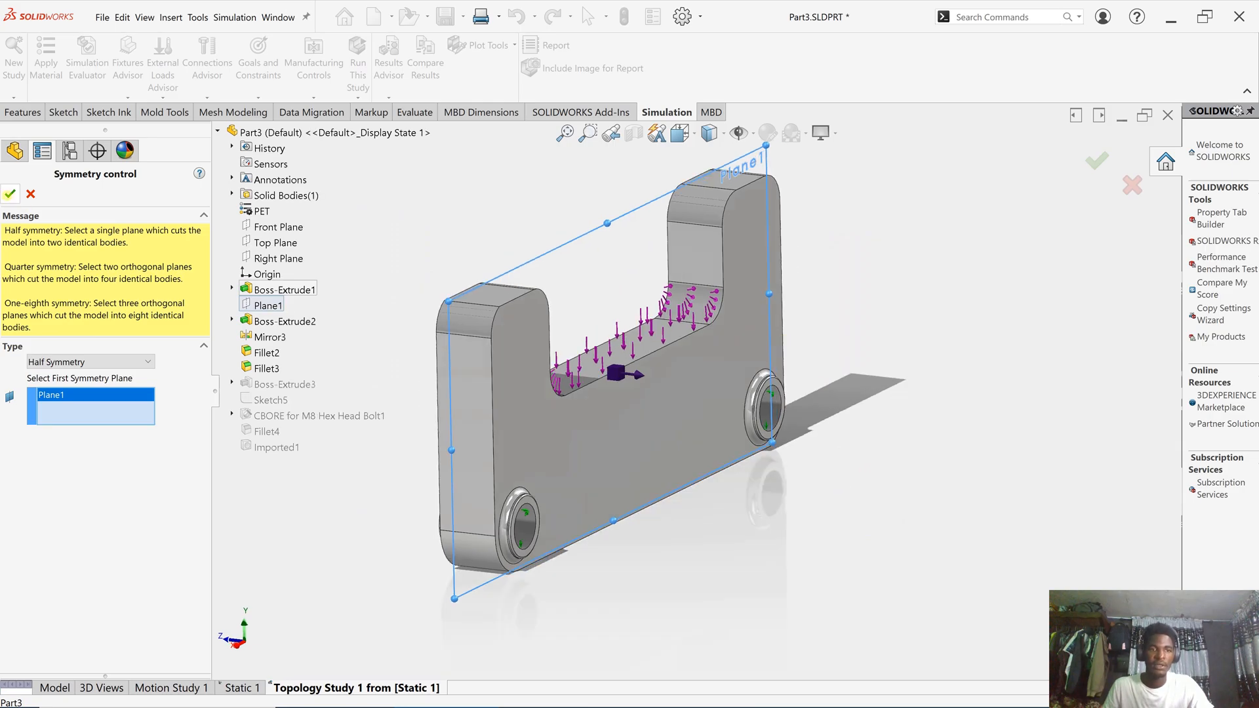
{"action": "left_click", "coordinate": [10, 194]}
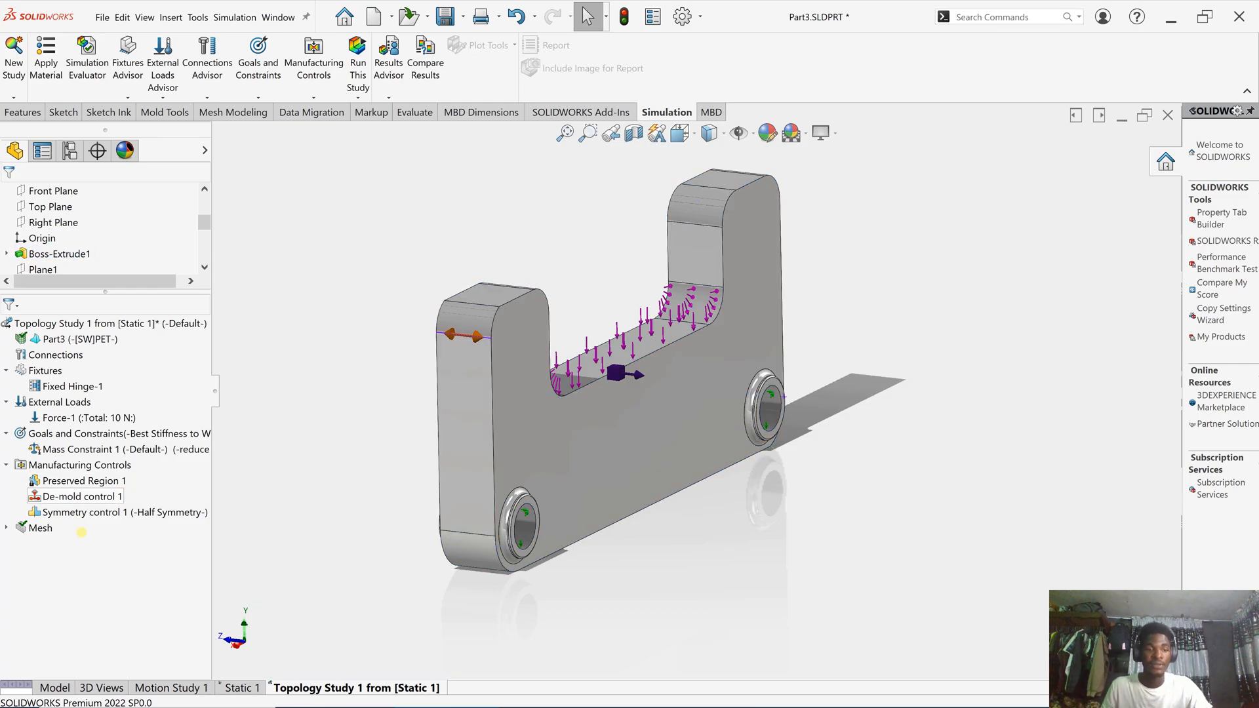
- Mesh Topology Study 1 after resetting the mesh density to its default midpoint between coarse and fine
{"action": "scroll", "coordinate": [59, 253], "scroll_direction": "down", "scroll_amount": 1}
{"action": "right_click", "coordinate": [41, 527]}
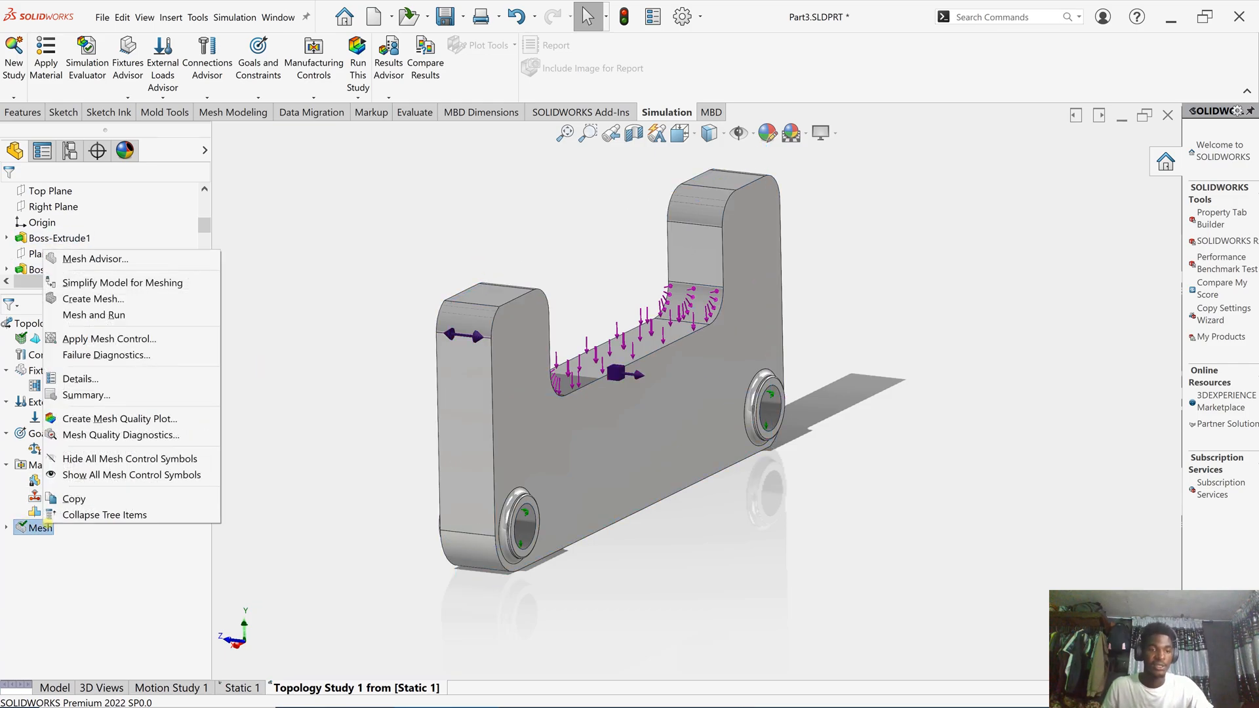
{"action": "left_click", "coordinate": [106, 299]}
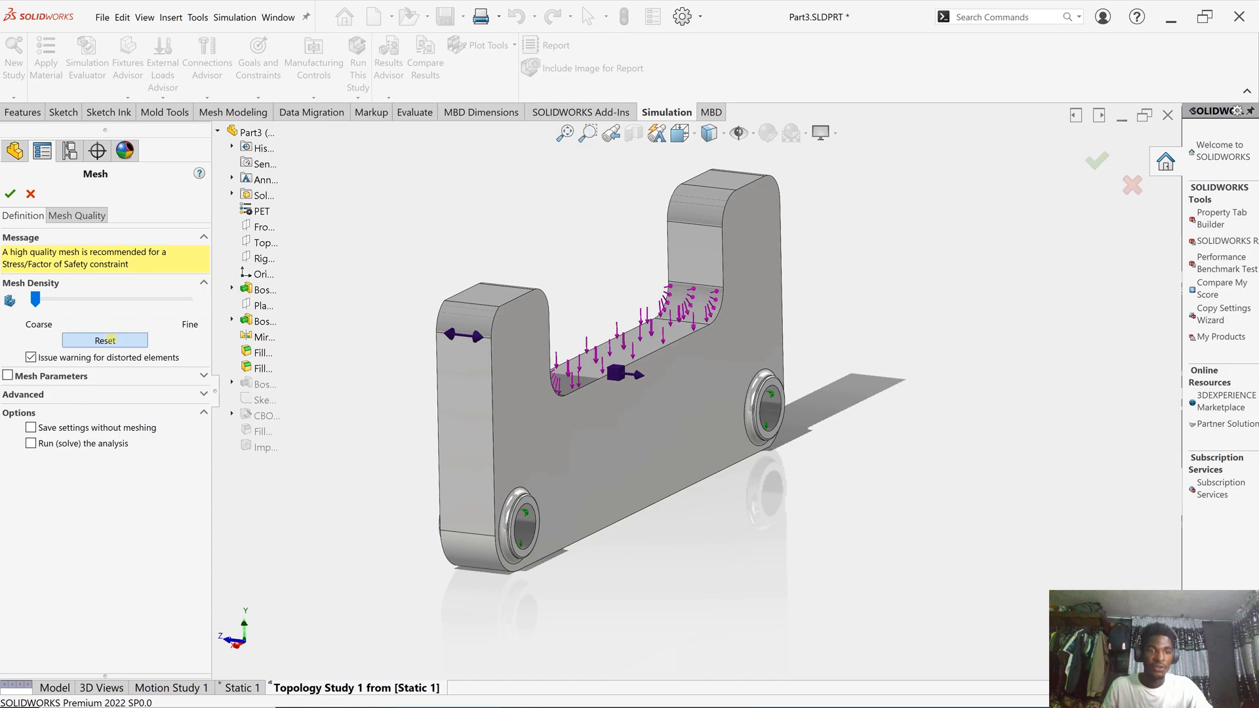
{"action": "left_click", "coordinate": [109, 339]}
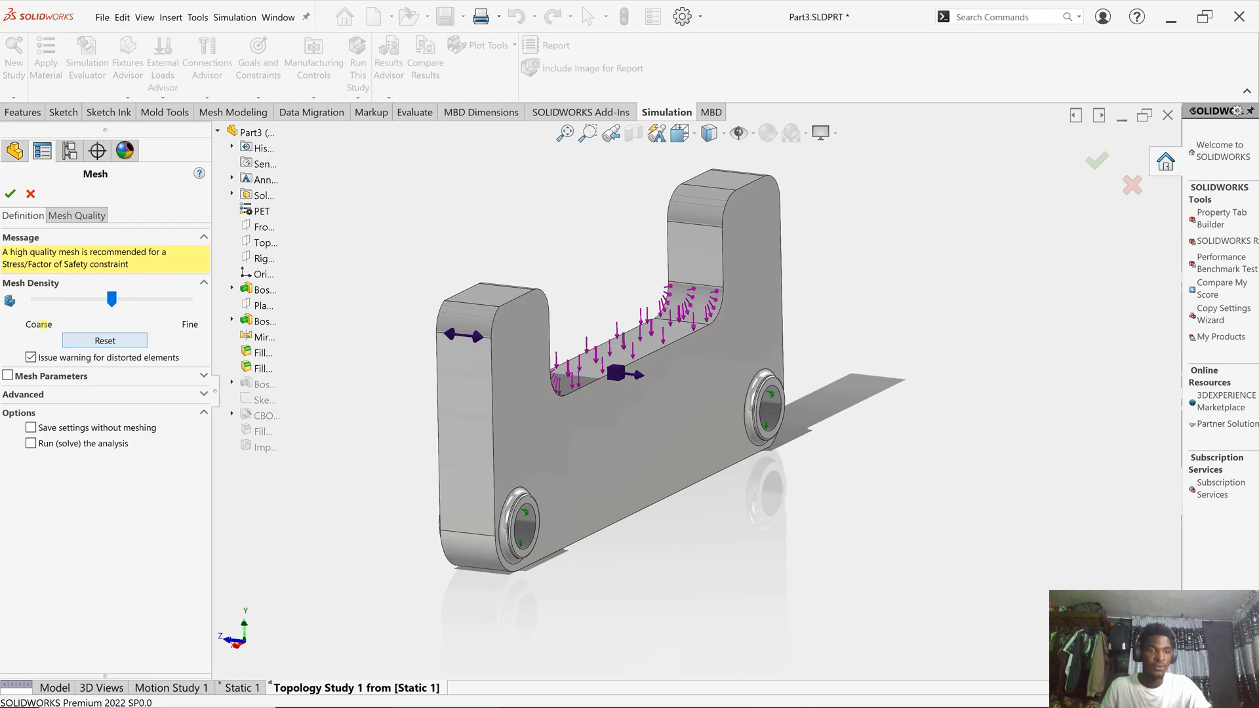
{"action": "left_click", "coordinate": [10, 194]}
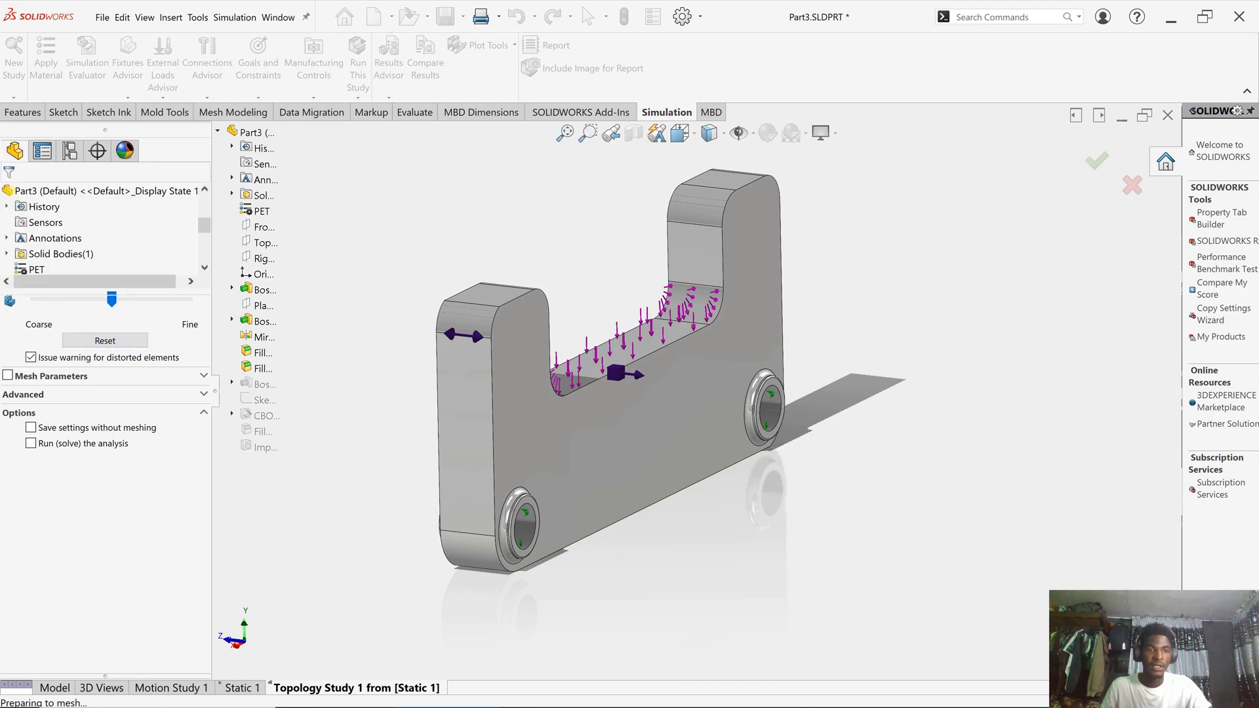
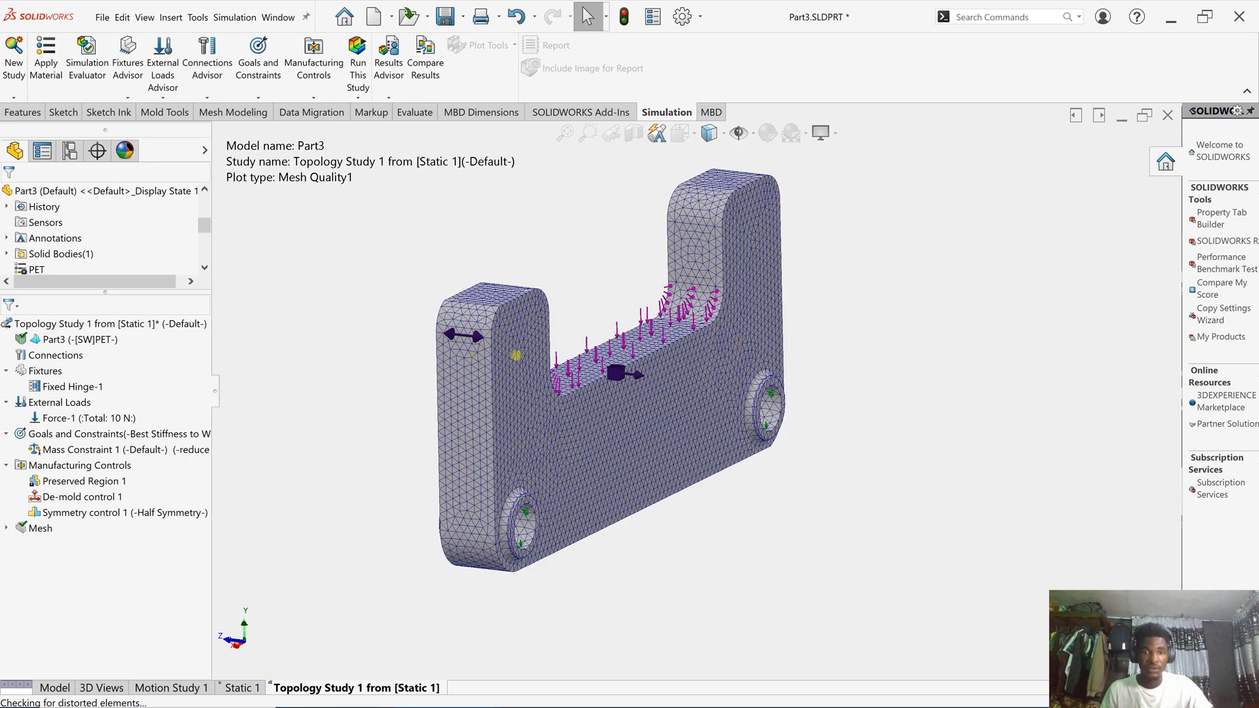
- Inspect the bracket's Mesh Quality plot from a new angle, then run Topology Study 1
{"action": "scroll", "coordinate": [674, 372], "scroll_direction": "down", "scroll_amount": 2}
{"action": "middle_click_drag", "start_coordinate": [672, 371], "coordinate": [626, 389]}
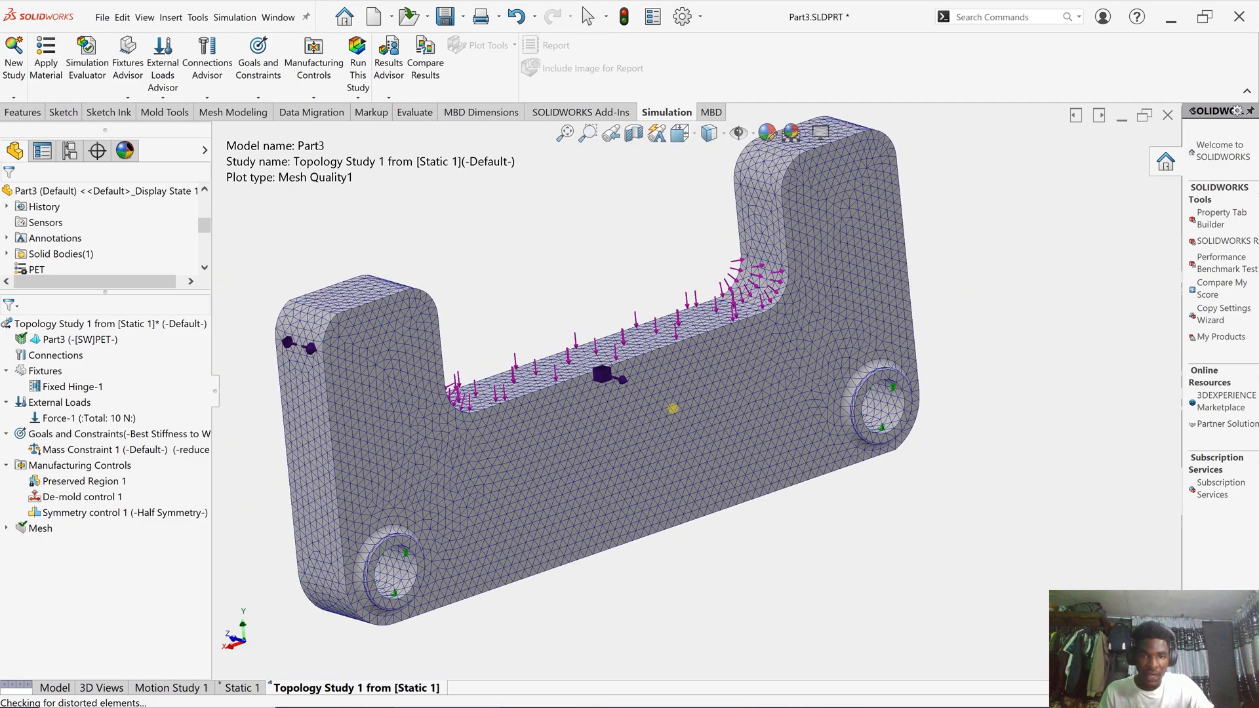
{"action": "scroll", "coordinate": [673, 409], "scroll_direction": "down", "scroll_amount": 4}
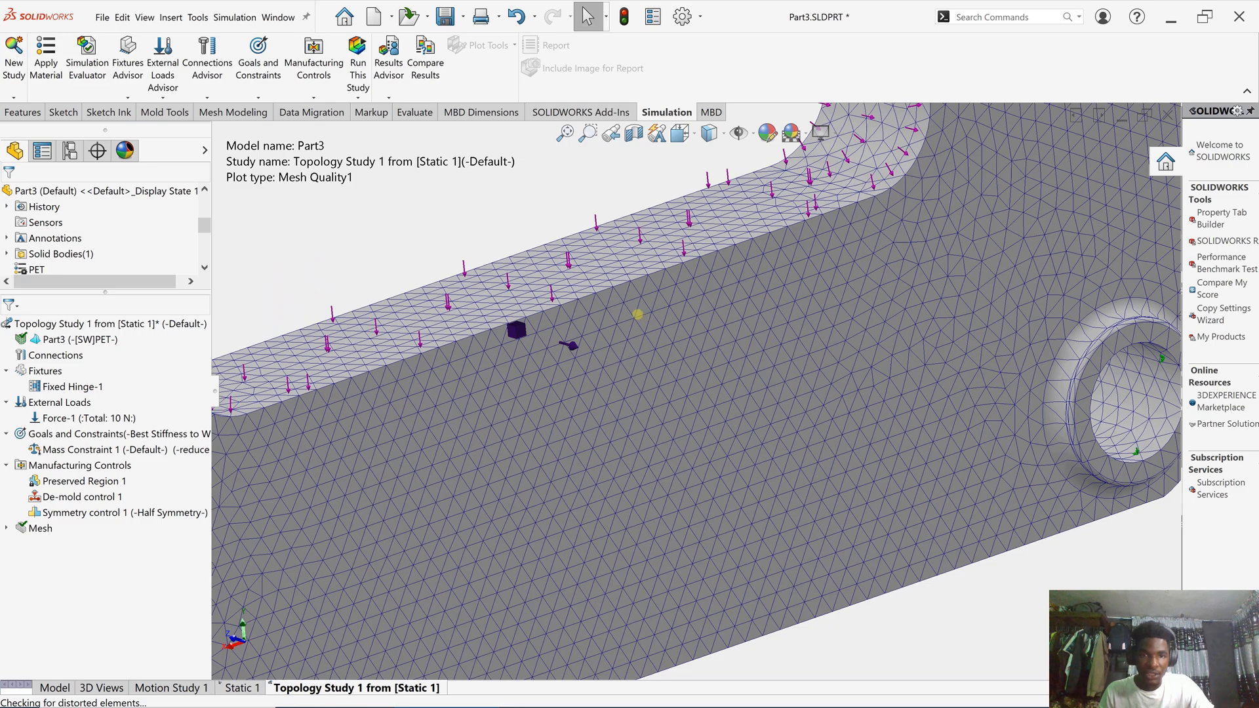
{"action": "scroll", "coordinate": [643, 318], "scroll_direction": "up", "scroll_amount": 4}
{"action": "scroll", "coordinate": [656, 333], "scroll_direction": "up", "scroll_amount": 1}
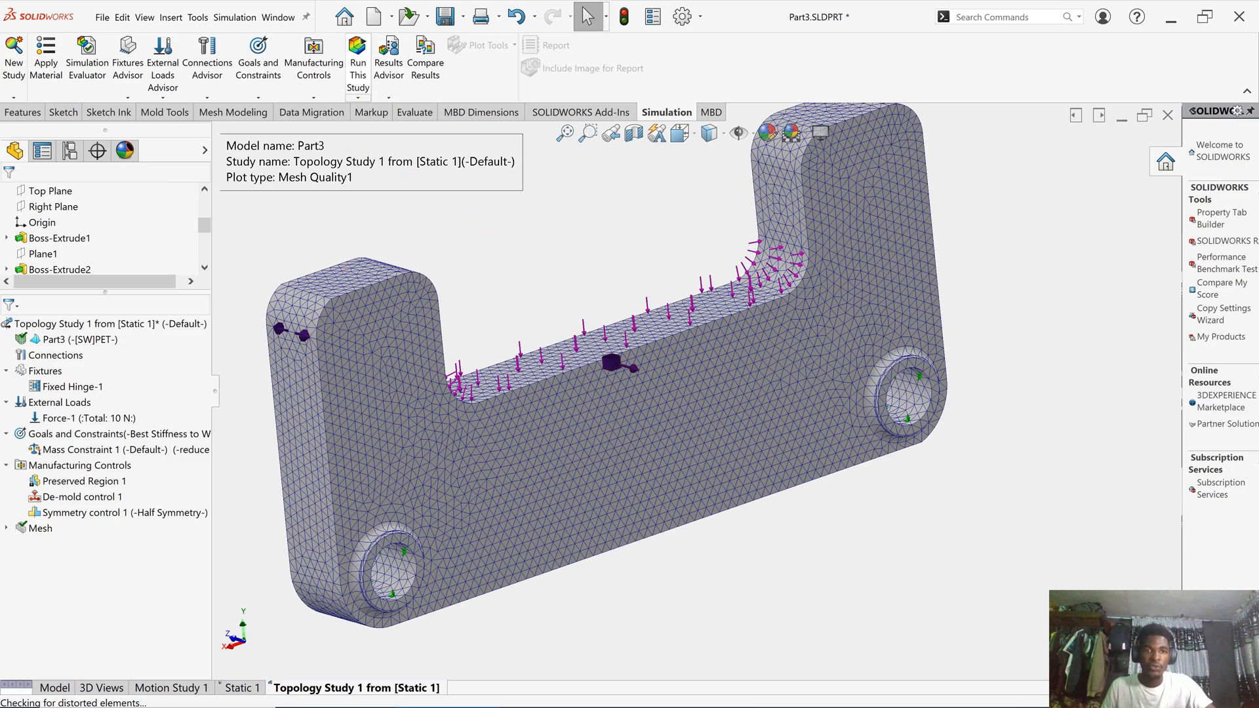
{"action": "left_click", "coordinate": [358, 63]}
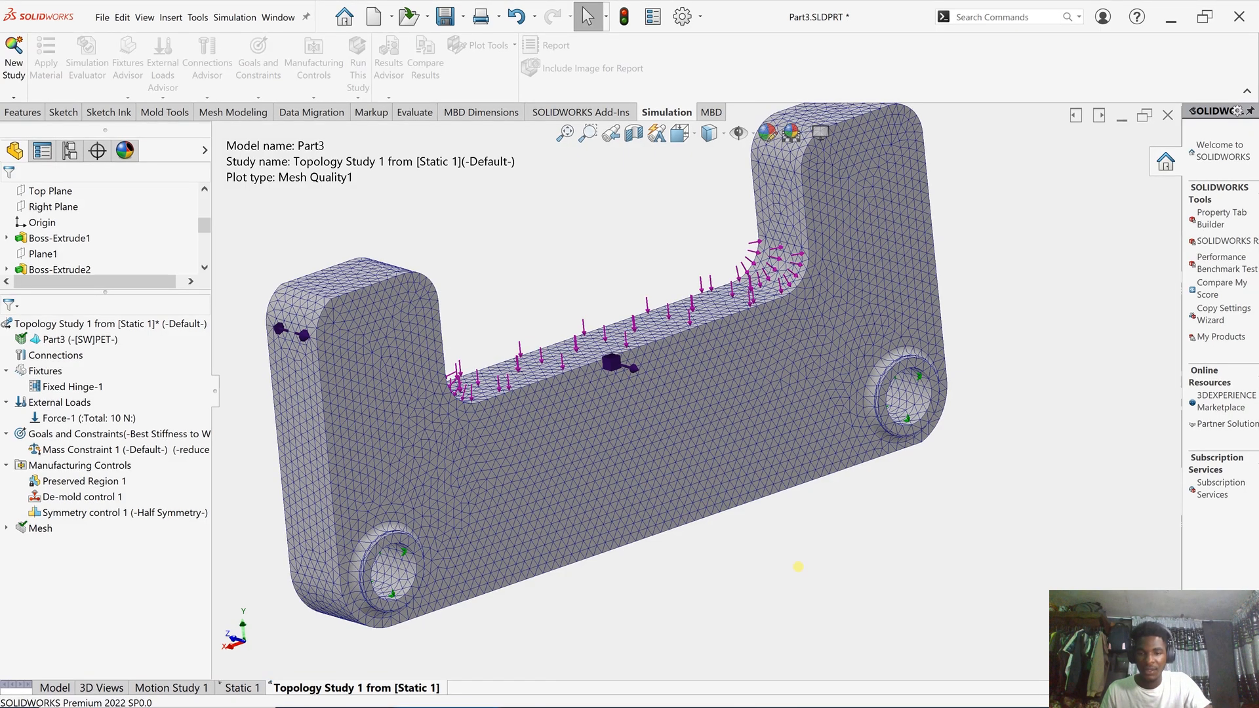
- Open the Material Mass1 result and orbit it to an oblique angle
{"action": "left_click", "coordinate": [1027, 692]}
{"action": "left_click", "coordinate": [1043, 658]}
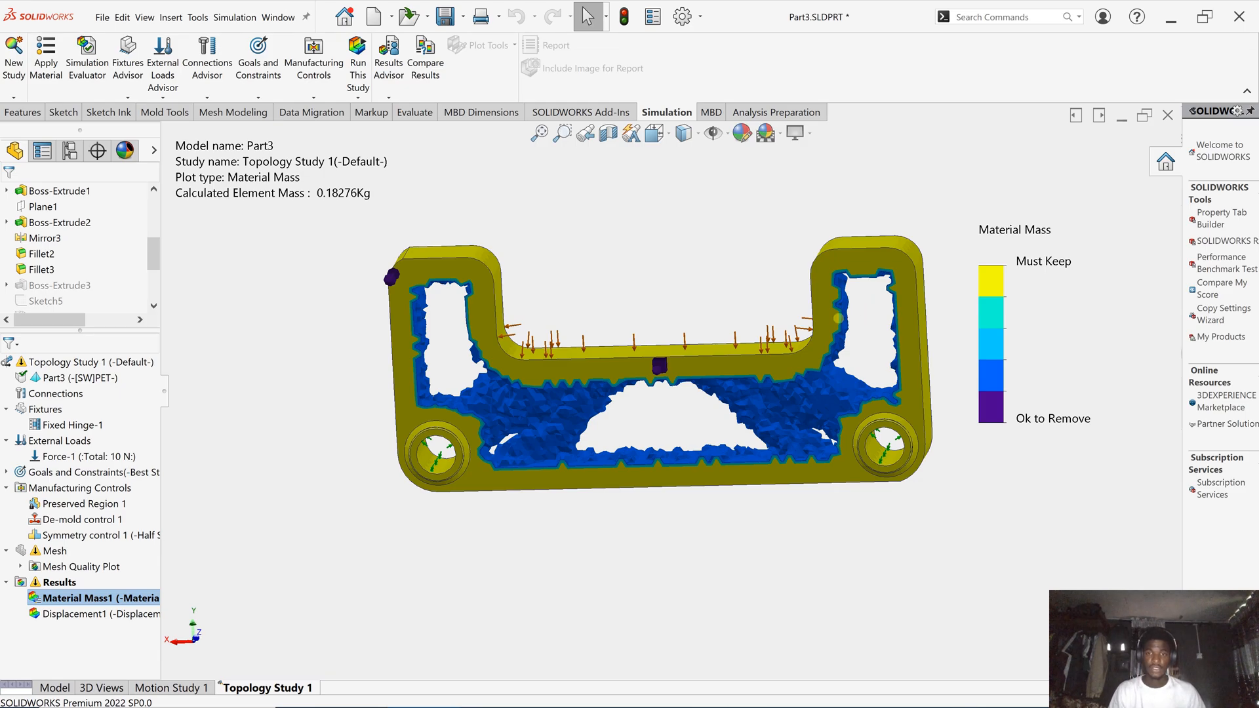
{"action": "scroll", "coordinate": [838, 318], "scroll_direction": "down", "scroll_amount": 2}
{"action": "middle_click_drag", "start_coordinate": [758, 321], "coordinate": [648, 419]}
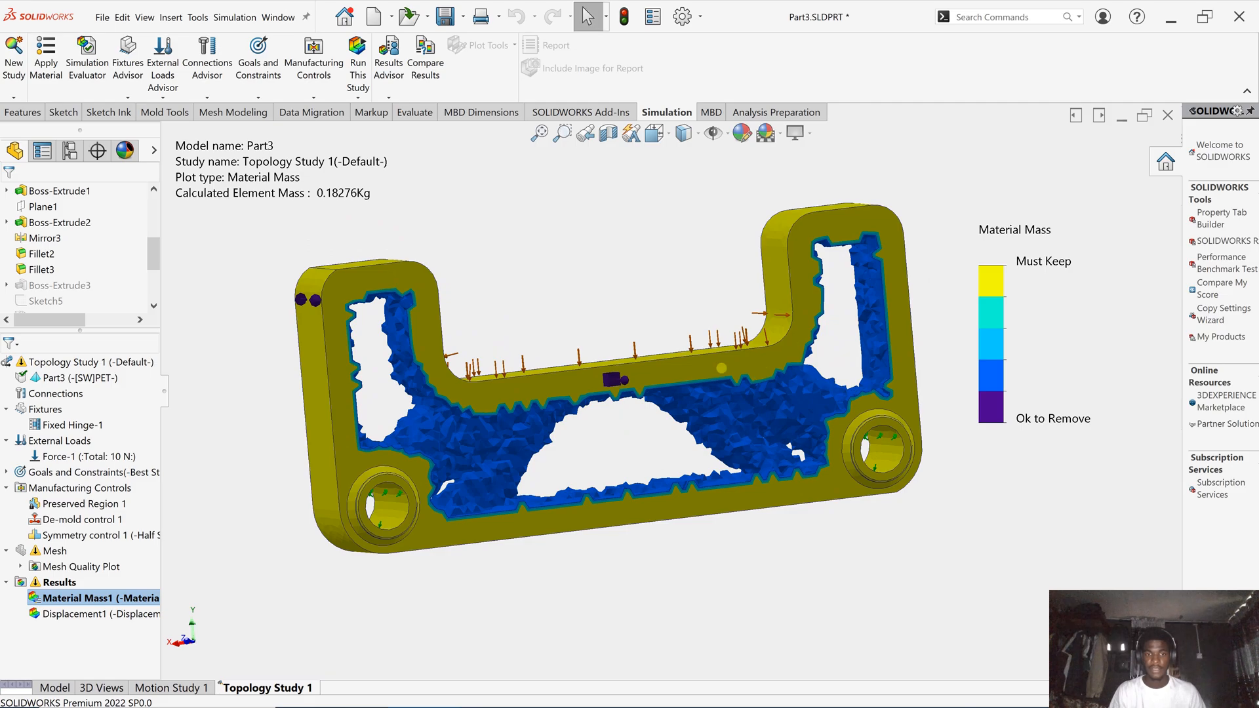
{"action": "scroll", "coordinate": [794, 436], "scroll_direction": "down", "scroll_amount": 3}
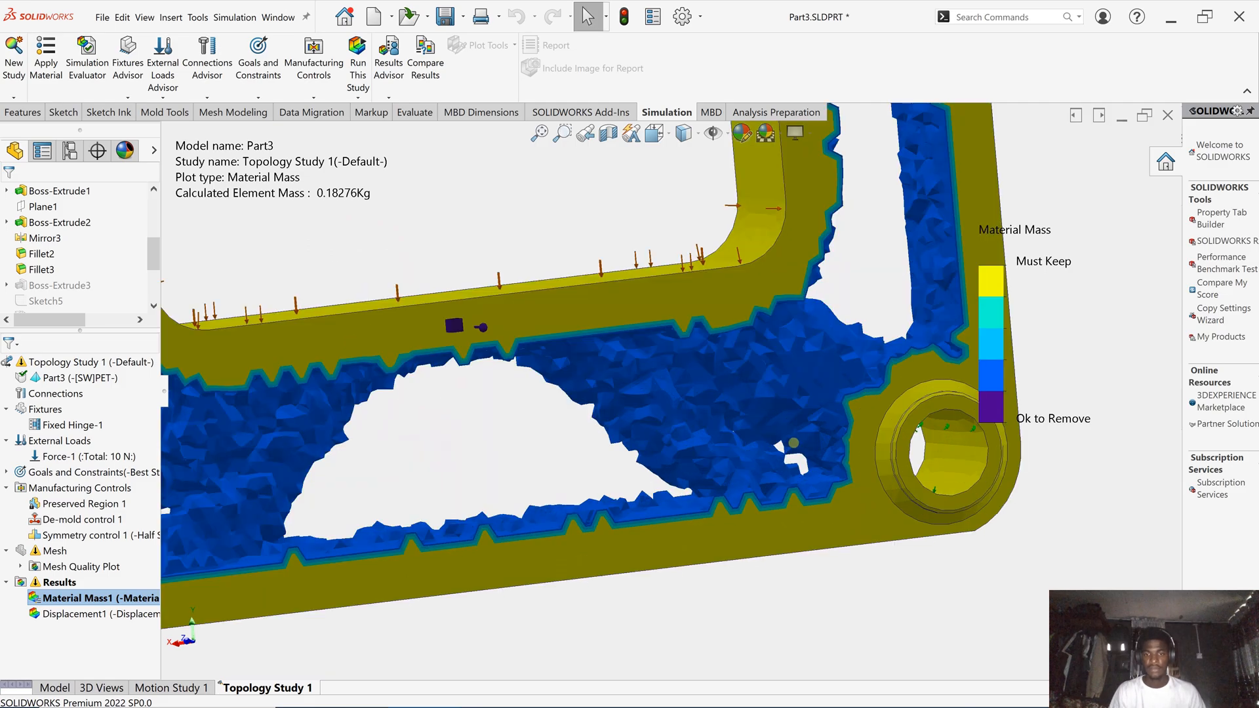
{"action": "scroll", "coordinate": [672, 347], "scroll_direction": "up", "scroll_amount": 5}
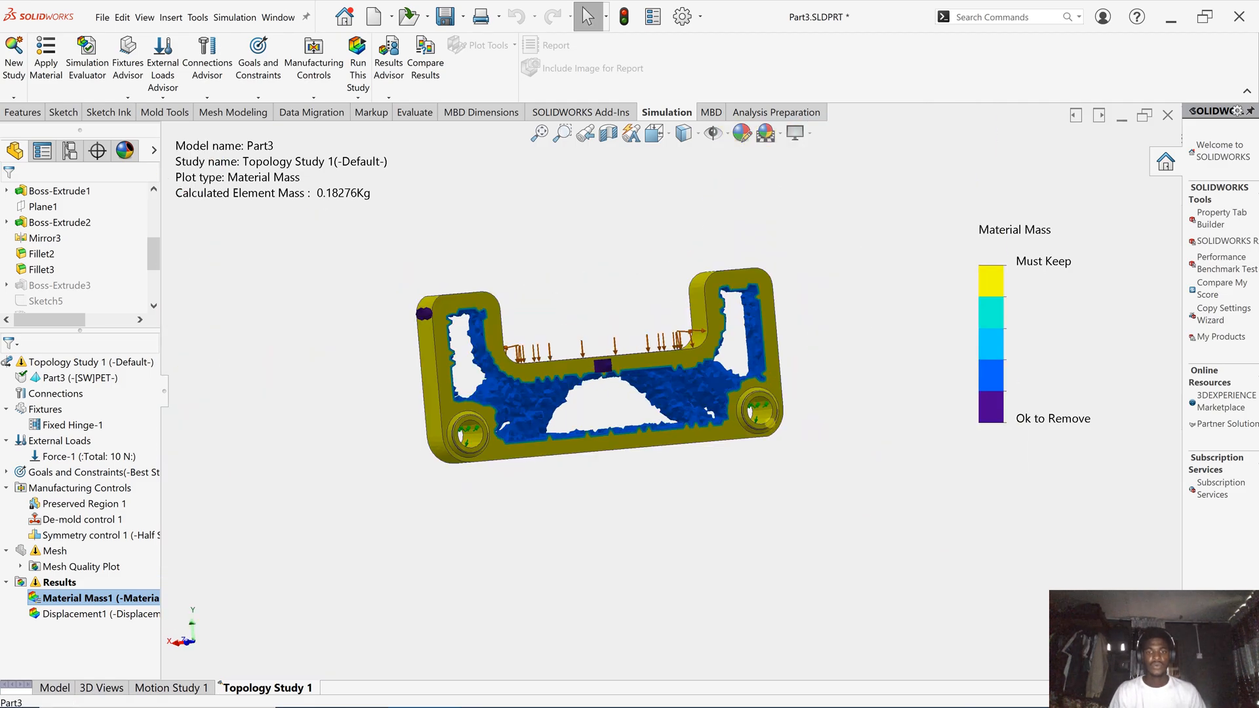
- Inspect the Must Keep versus Ok to Remove regions from front and oblique views
{"action": "middle_click_drag", "start_coordinate": [722, 357], "coordinate": [742, 458]}
{"action": "scroll", "coordinate": [648, 469], "scroll_direction": "down", "scroll_amount": 2}
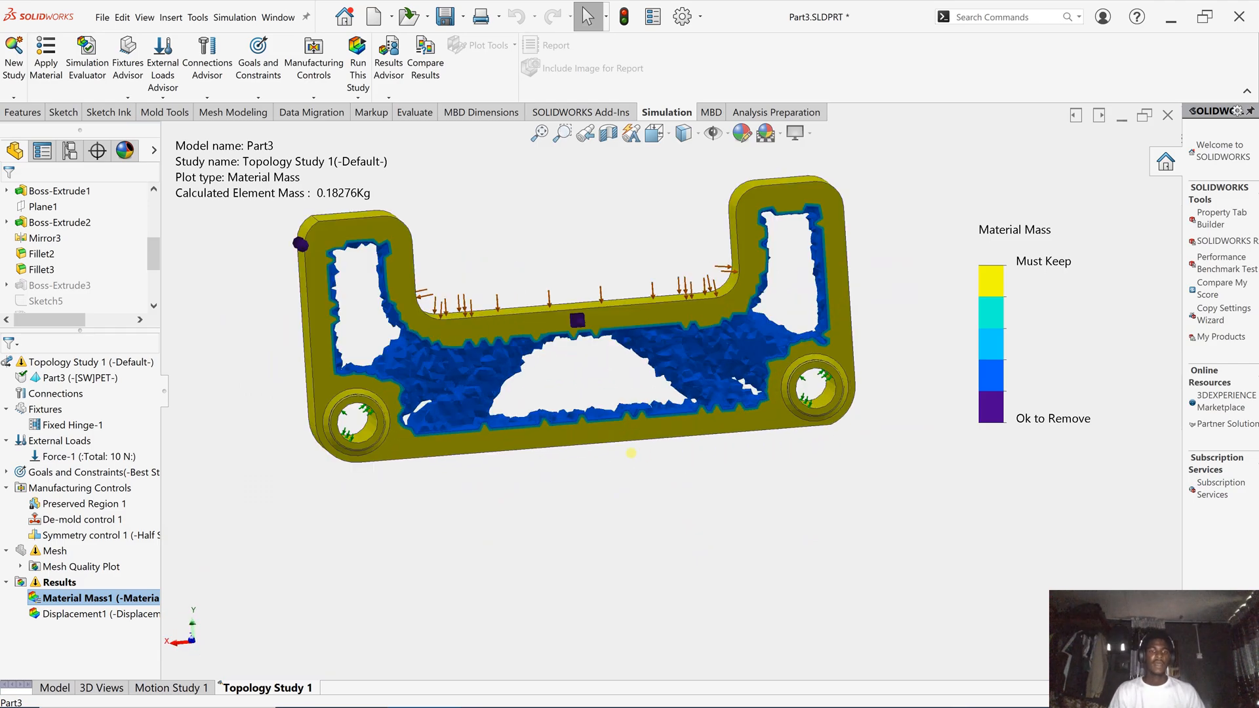
{"action": "scroll", "coordinate": [528, 426], "scroll_direction": "down", "scroll_amount": 1}
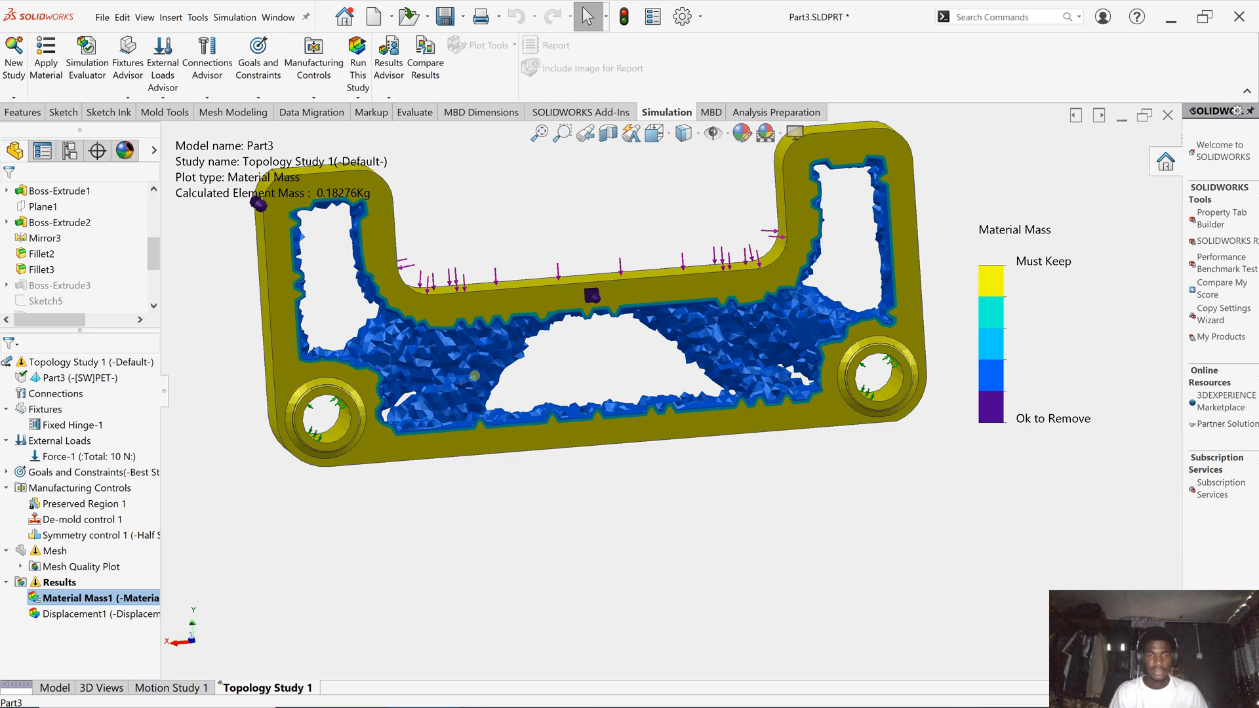
{"action": "middle_click_drag", "start_coordinate": [649, 407], "coordinate": [514, 391]}
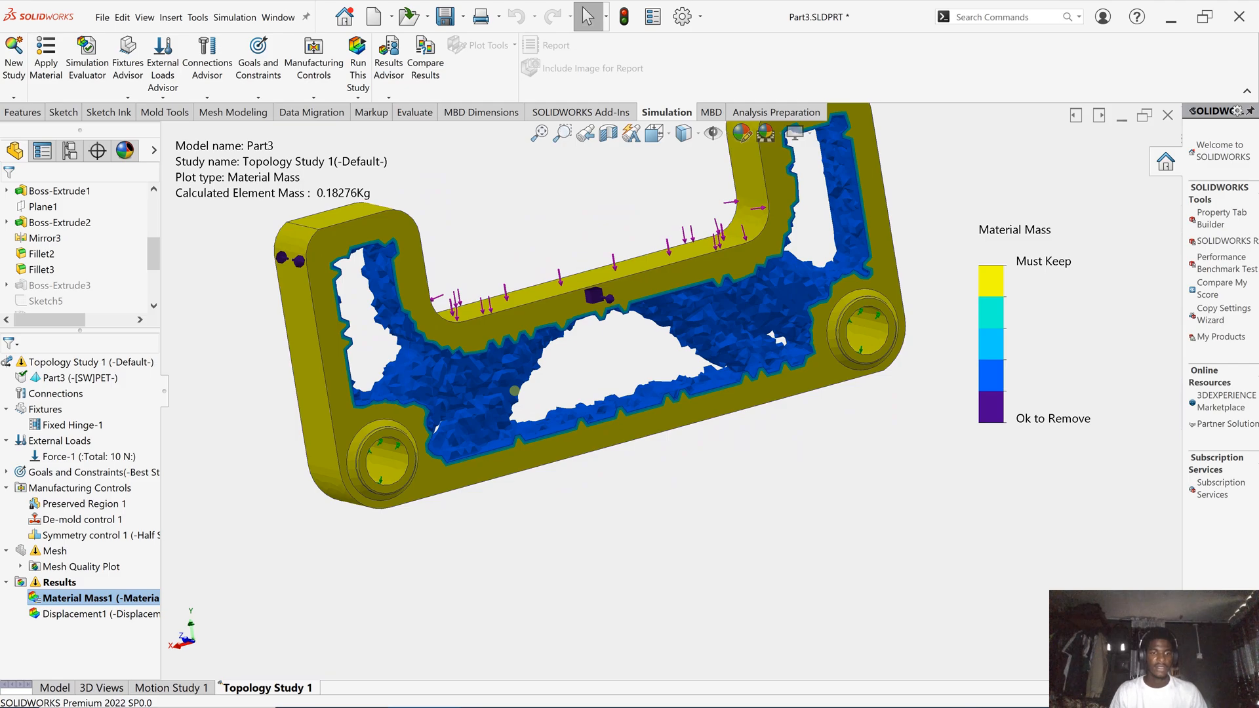
{"action": "key", "text": "f"}
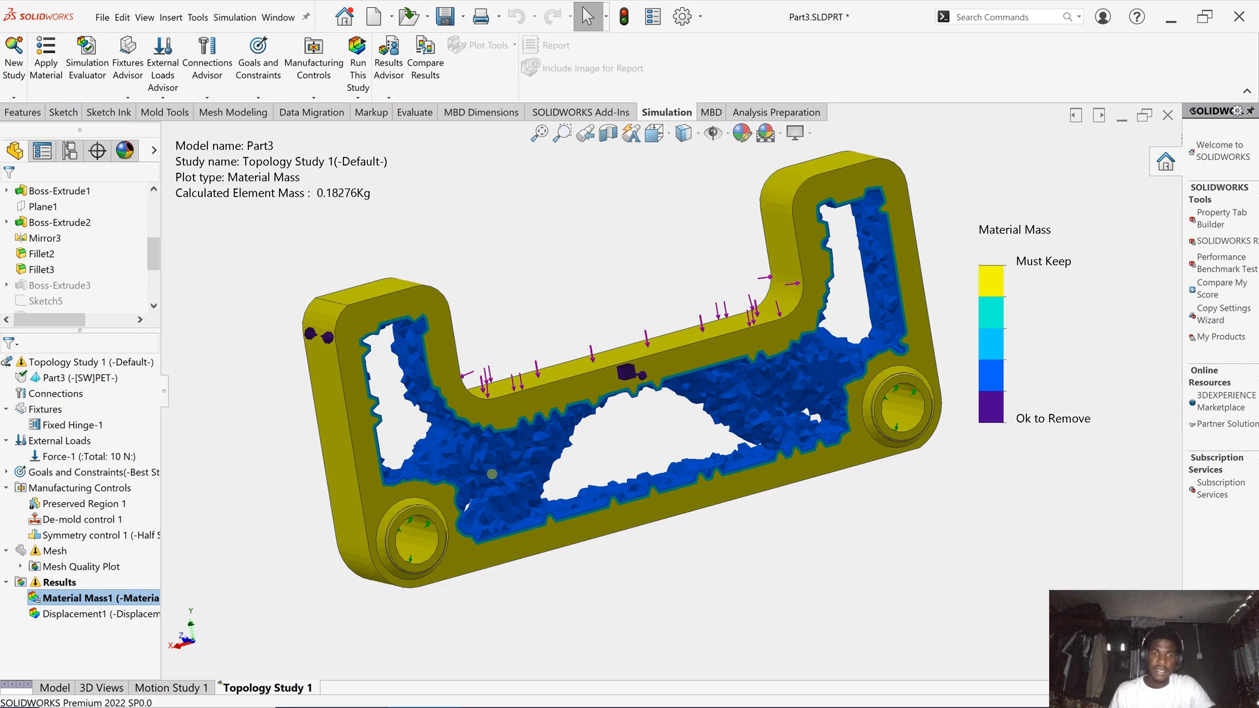
{"action": "scroll", "coordinate": [492, 473], "scroll_direction": "down", "scroll_amount": 2}
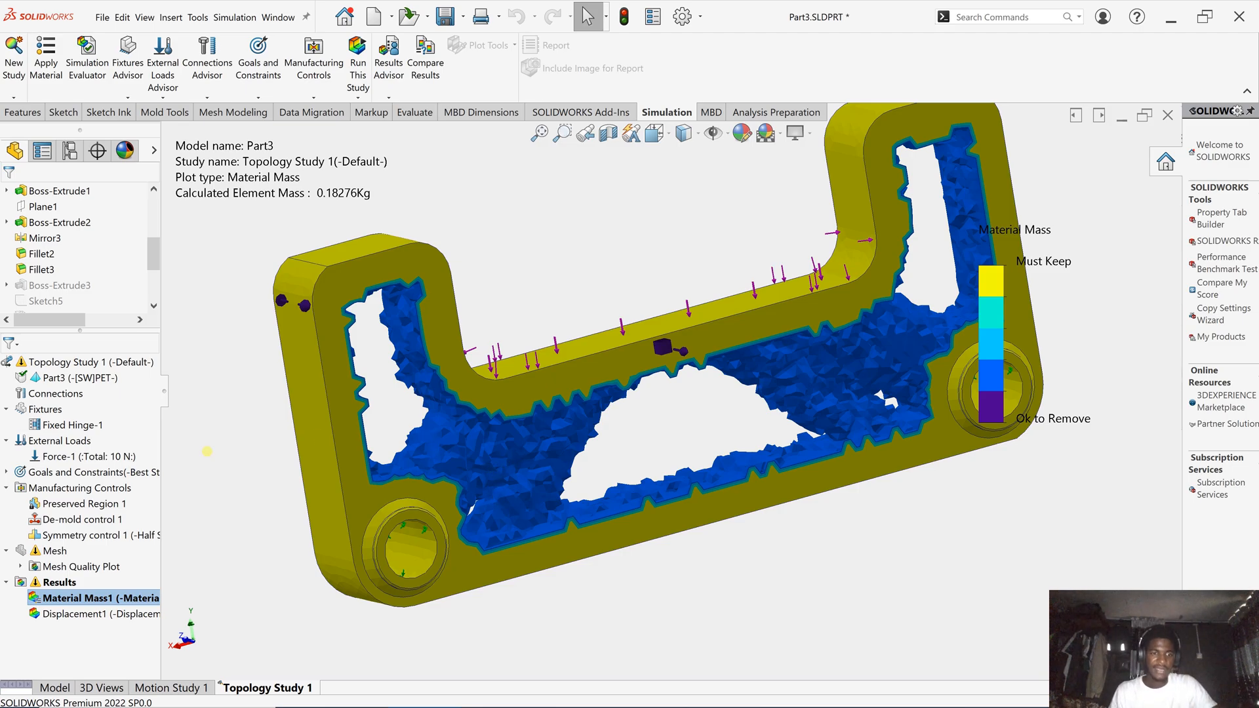
{"action": "right_click", "coordinate": [86, 597]}
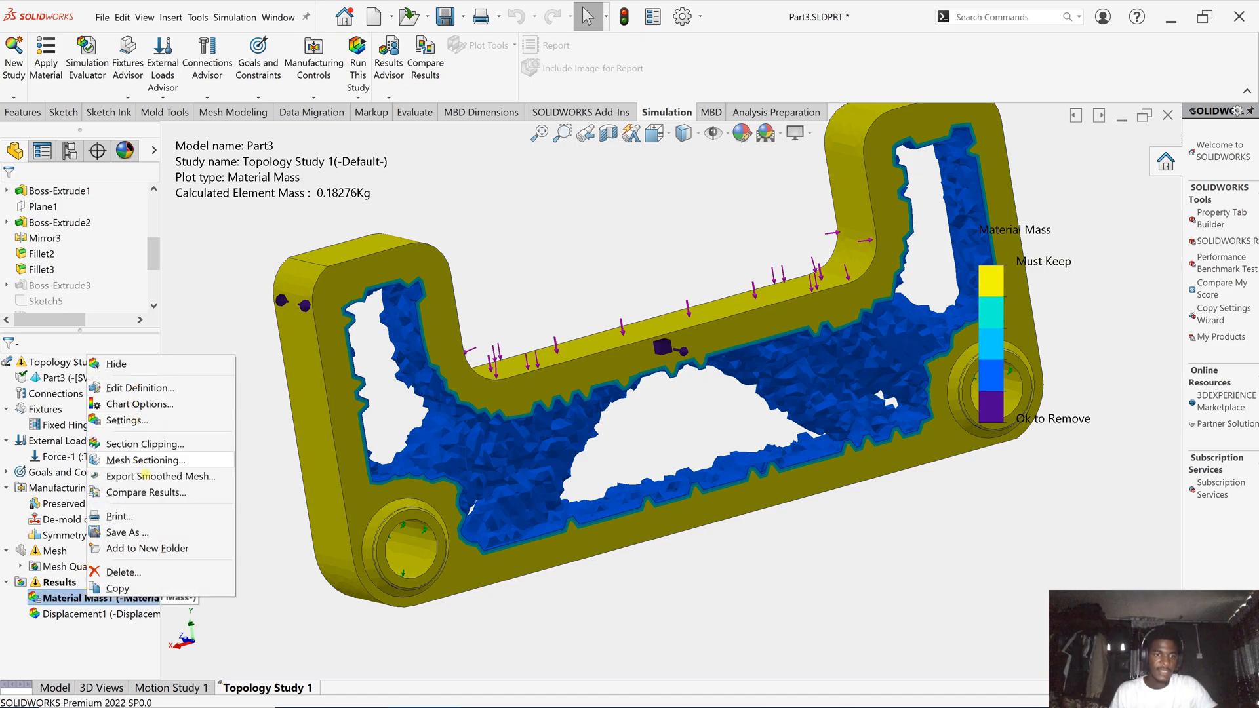
{"action": "left_click", "coordinate": [290, 566]}
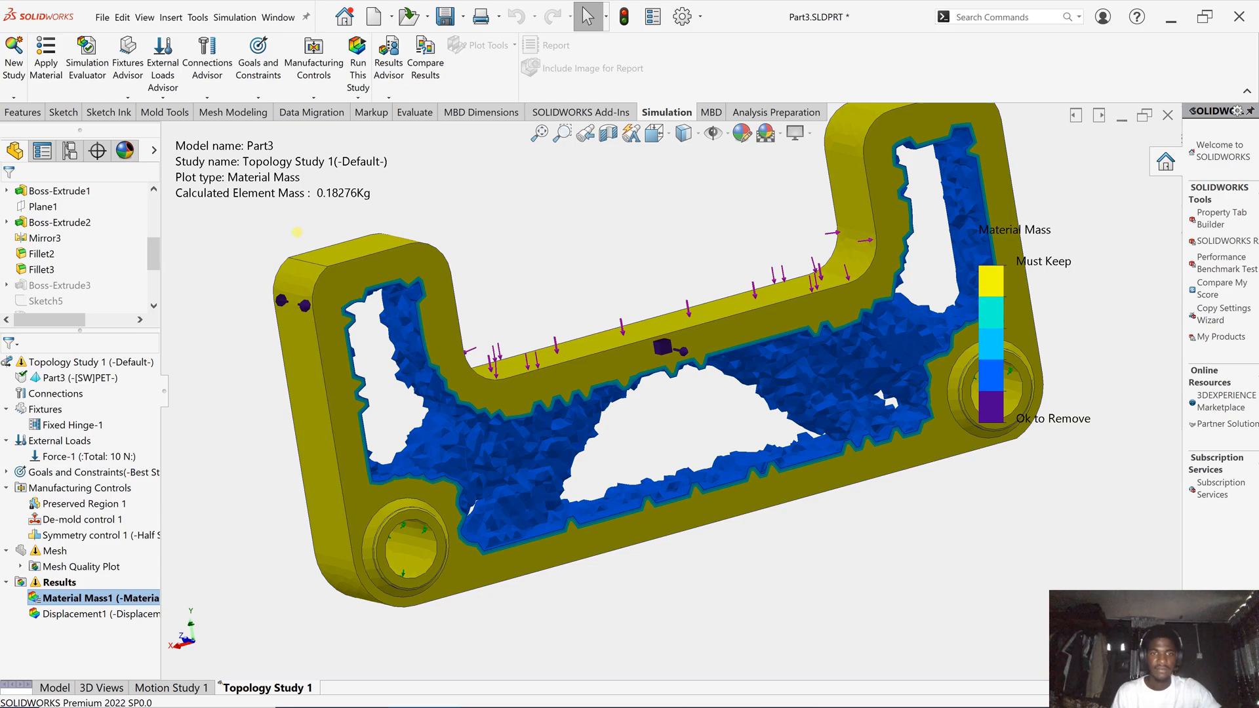
{"action": "scroll", "coordinate": [305, 237], "scroll_direction": "up", "scroll_amount": 2}
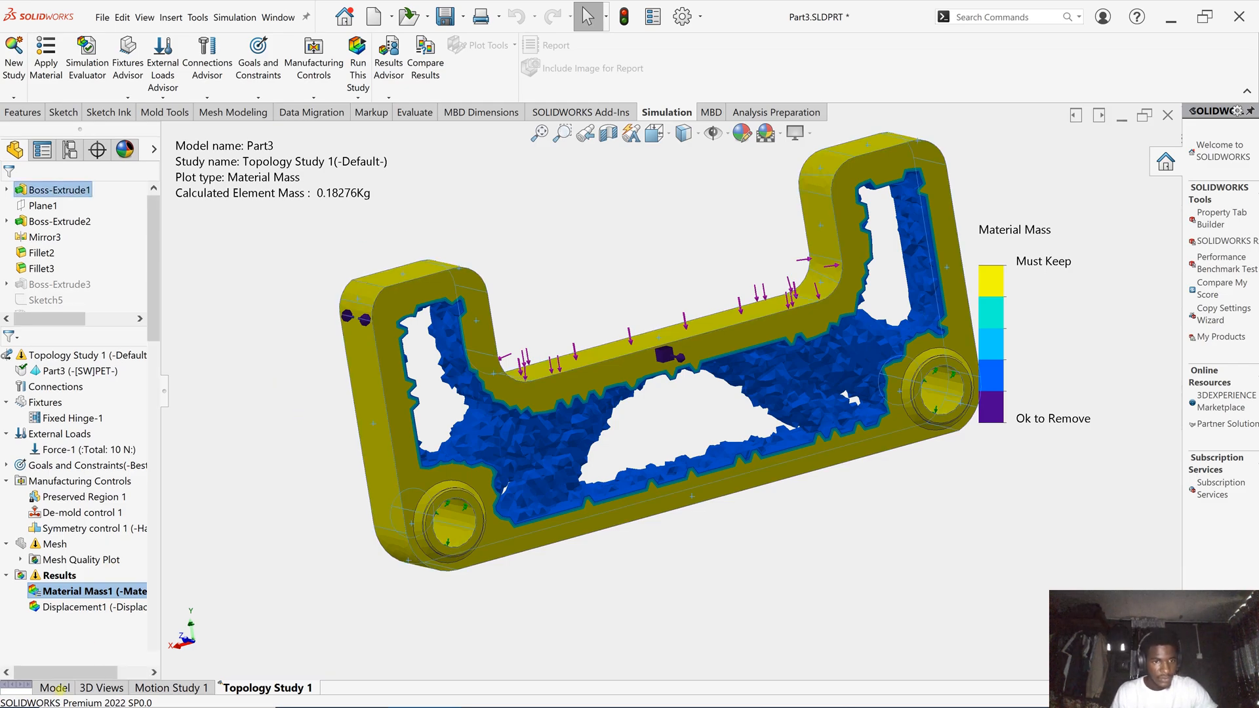
- Return to the part model and inspect Cut-Extrude1's Sketch7 cutout profile on the bracket
{"action": "left_click", "coordinate": [54, 688]}
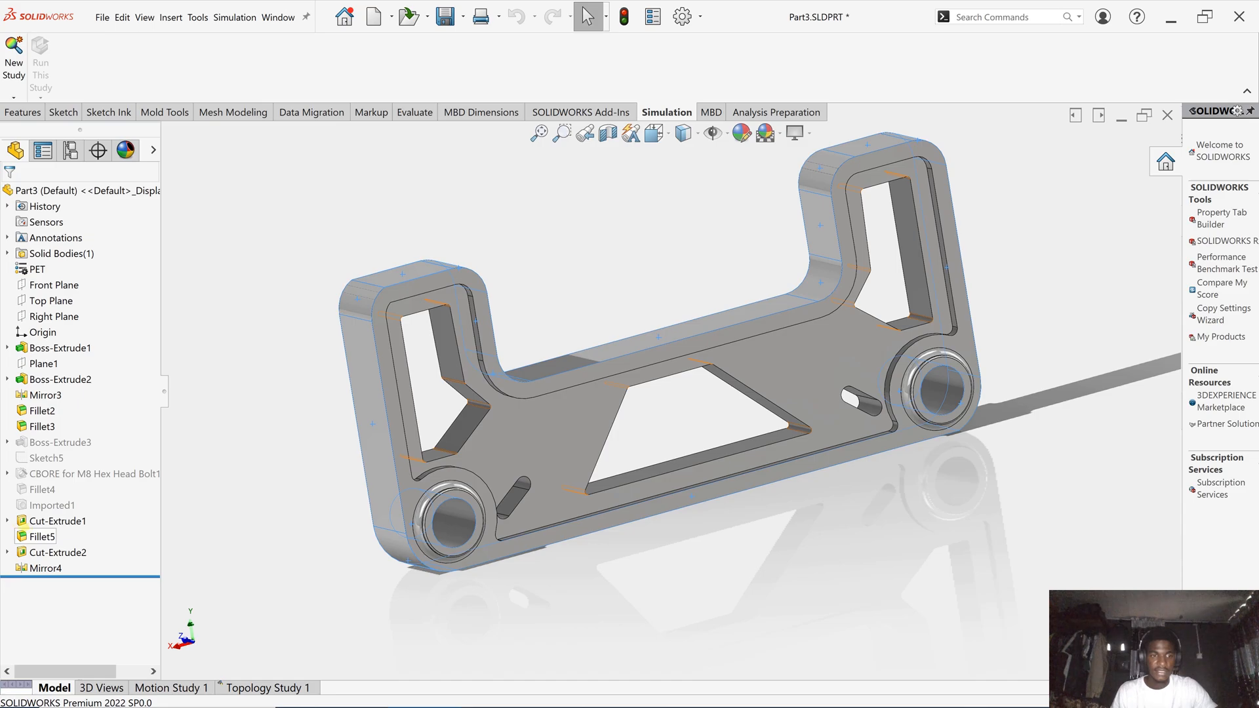
{"action": "left_click", "coordinate": [7, 521]}
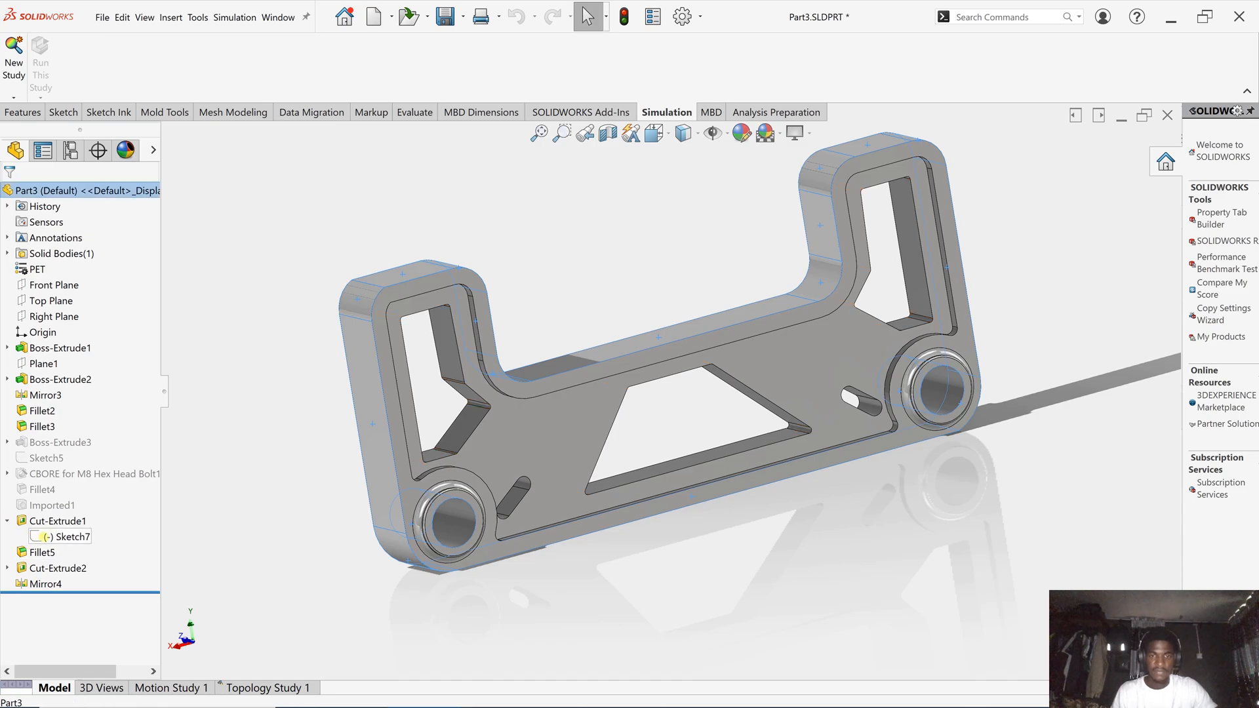
{"action": "left_click", "coordinate": [66, 537]}
{"action": "mouse_move", "coordinate": [298, 457]}
{"action": "middle_mouse_down"}
{"action": "mouse_move", "coordinate": [301, 433]}
{"action": "mouse_move", "coordinate": [391, 462]}
{"action": "mouse_move", "coordinate": [363, 450]}
{"action": "mouse_move", "coordinate": [290, 568]}
{"action": "middle_mouse_up"}
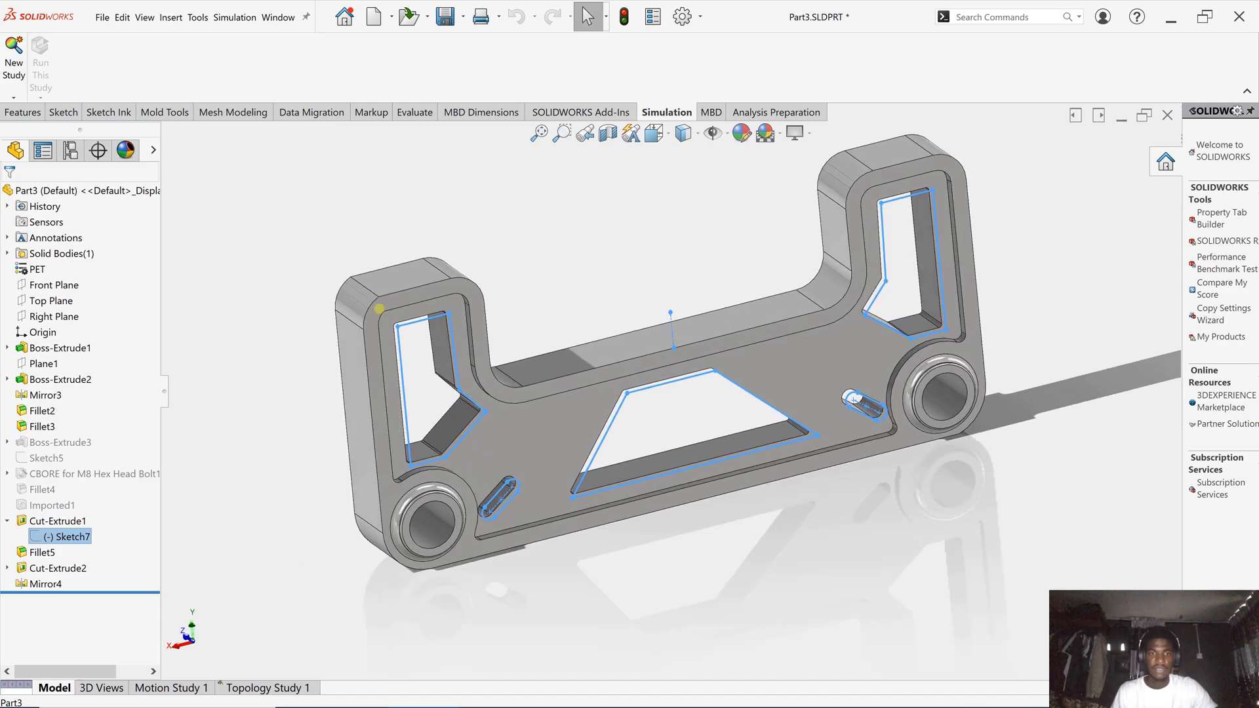
{"action": "left_click", "coordinate": [503, 268]}
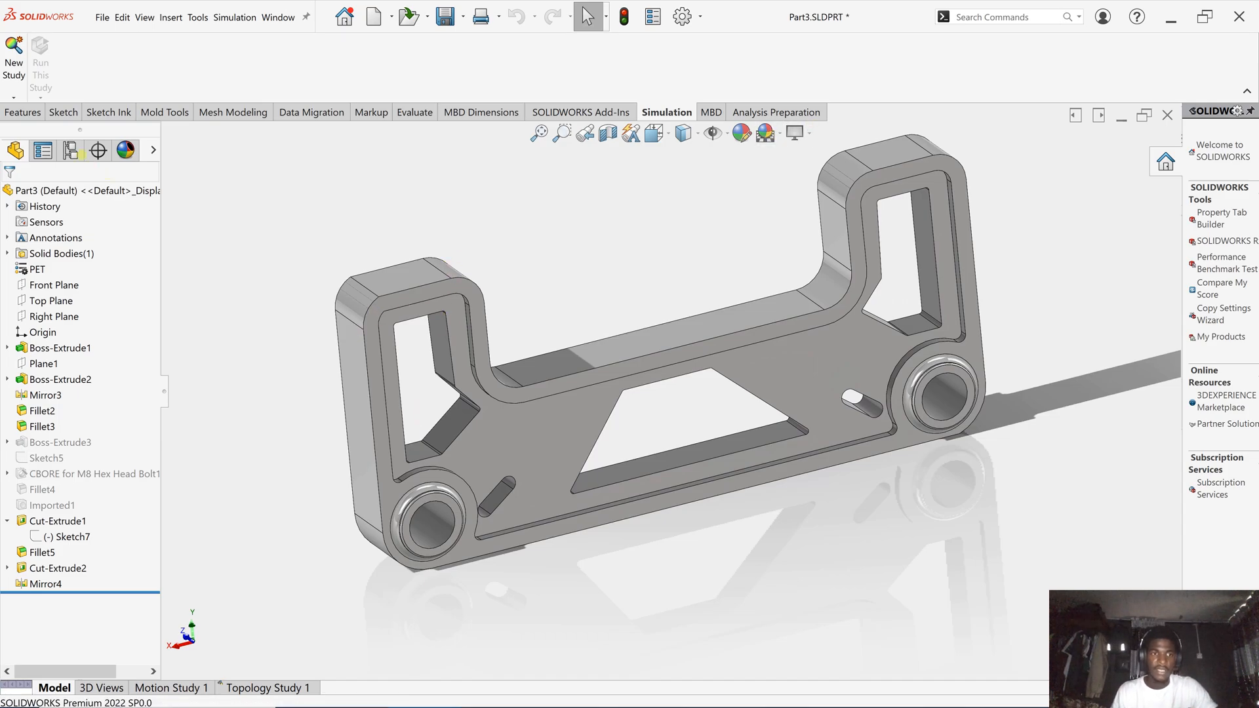
- Activate the optimized model configuration, then switch back to Default
{"action": "left_click", "coordinate": [70, 151]}
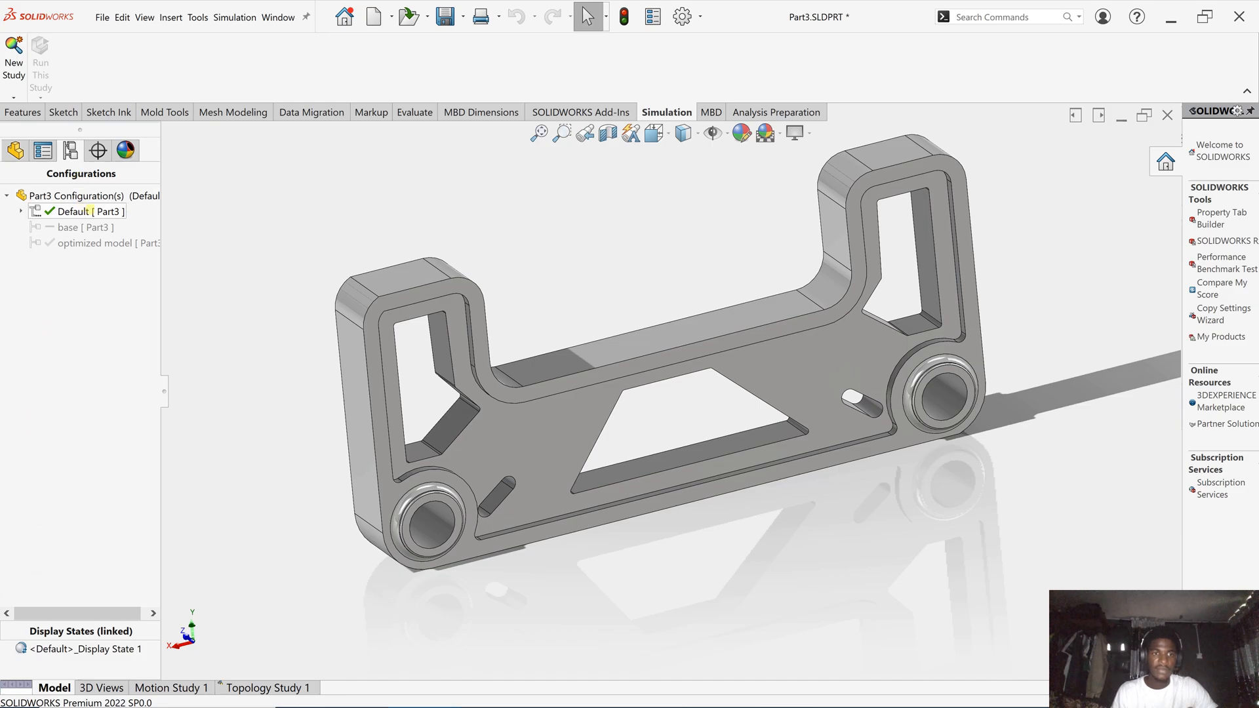
{"action": "double_click", "coordinate": [79, 243]}
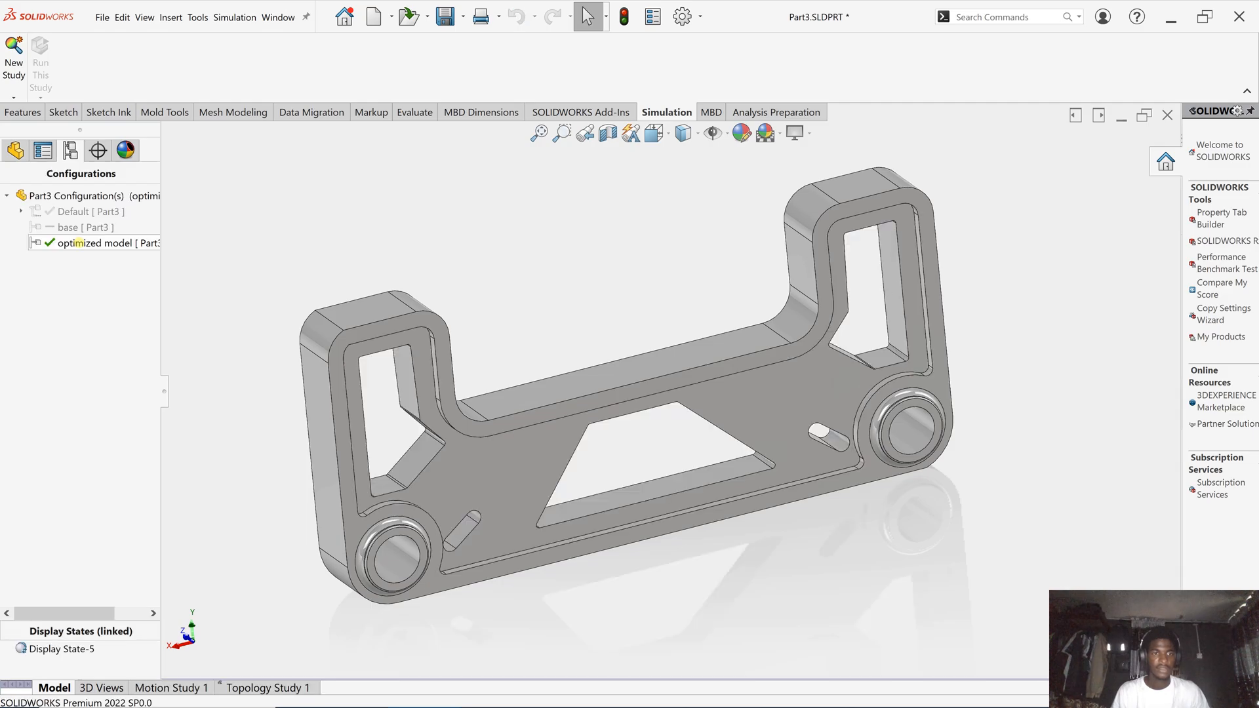
{"action": "double_click", "coordinate": [76, 211]}
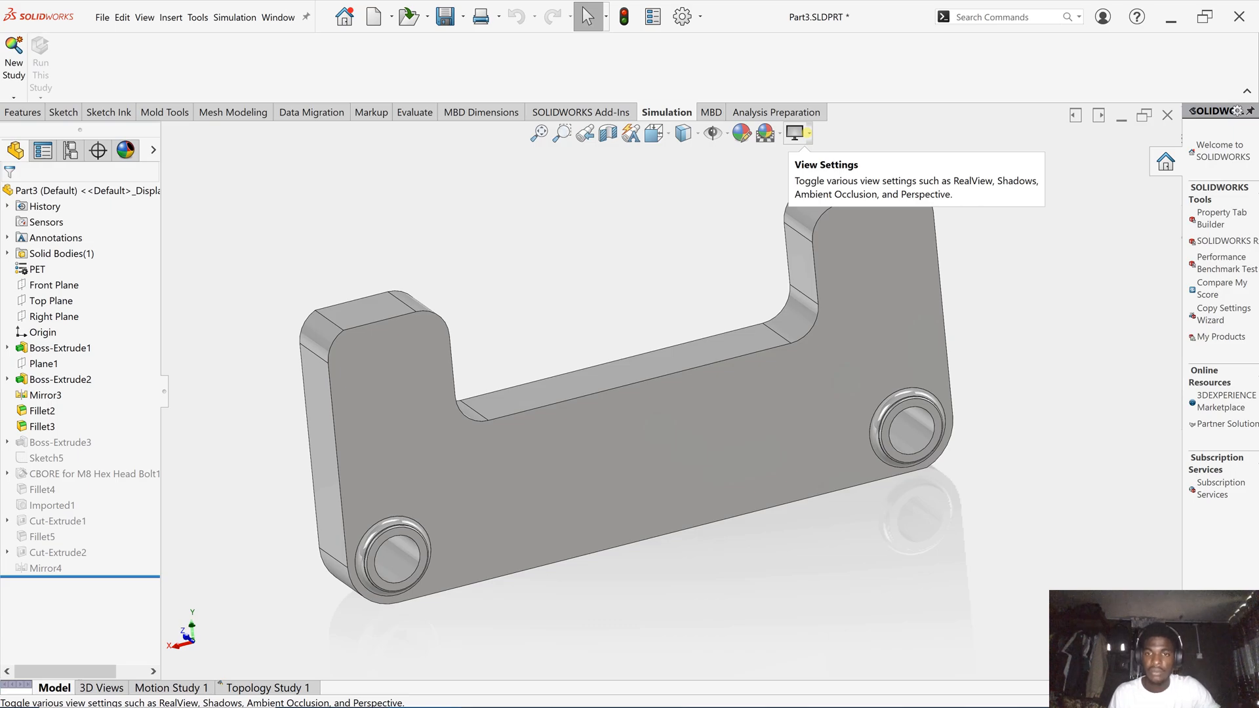
- Overlay Topology Study 1's Material Mass1 result on the Default bracket through Simulation Display
{"action": "left_click", "coordinate": [809, 133]}
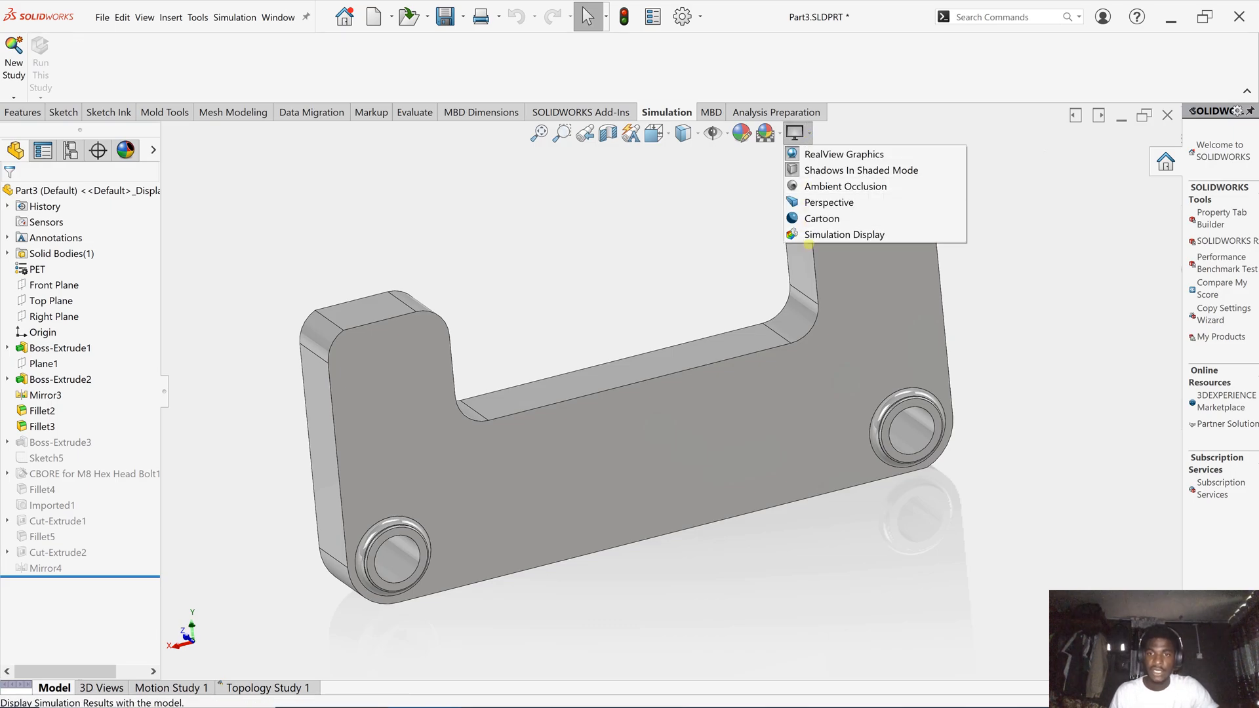
{"action": "left_click", "coordinate": [810, 236]}
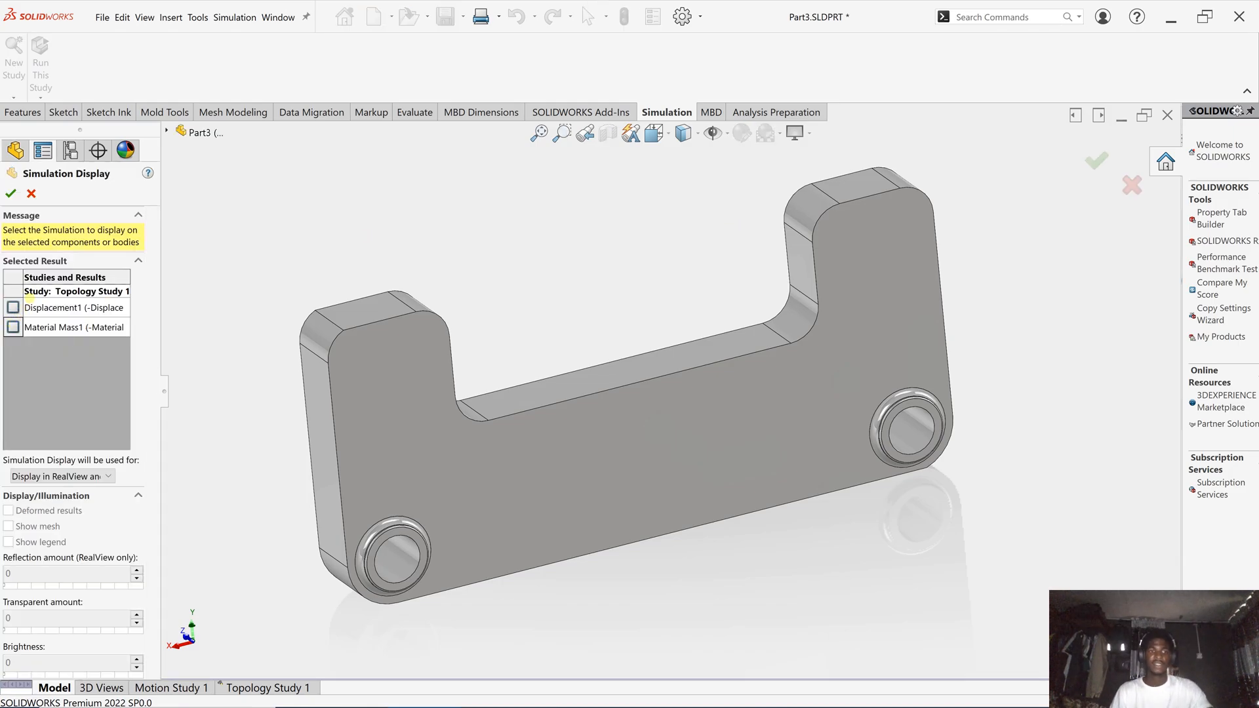
{"action": "left_click", "coordinate": [13, 327]}
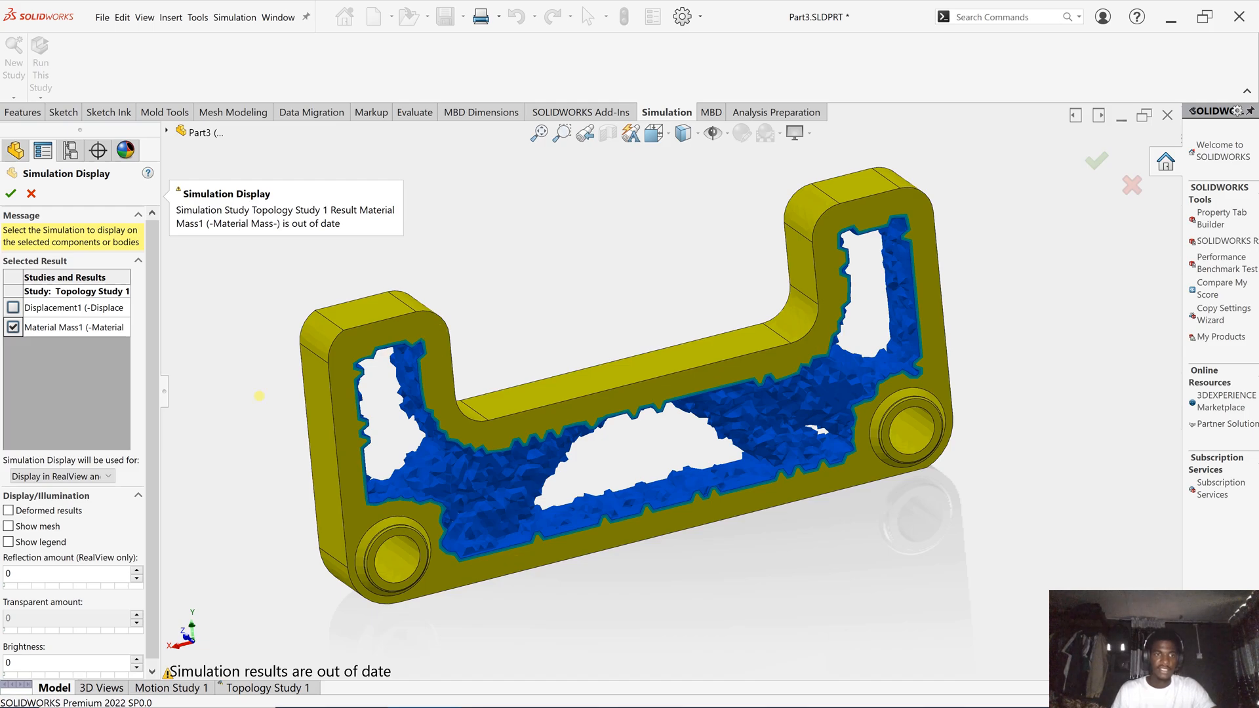
{"action": "left_click", "coordinate": [10, 193]}
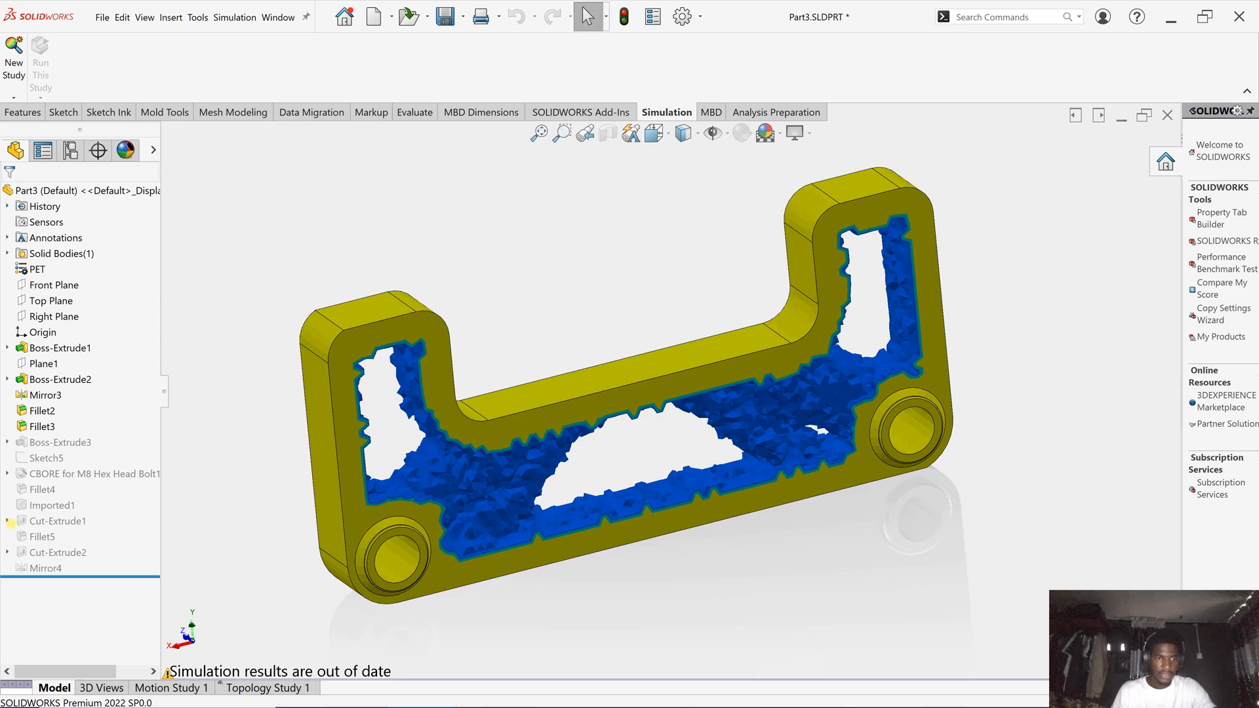
- Compare Sketch7 and Sketch8 from Cut-Extrude1 and Cut-Extrude2 against the result overlay
{"action": "left_click", "coordinate": [7, 552]}
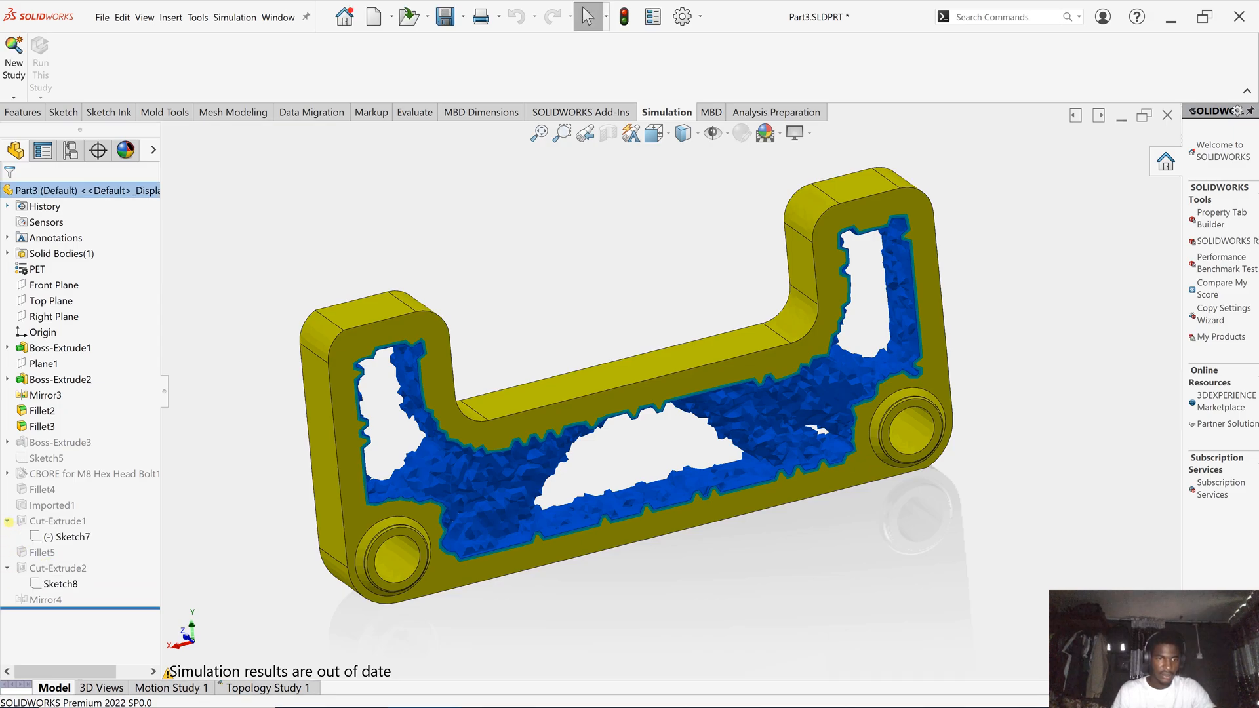
{"action": "left_click", "coordinate": [8, 521]}
{"action": "left_click", "coordinate": [69, 537]}
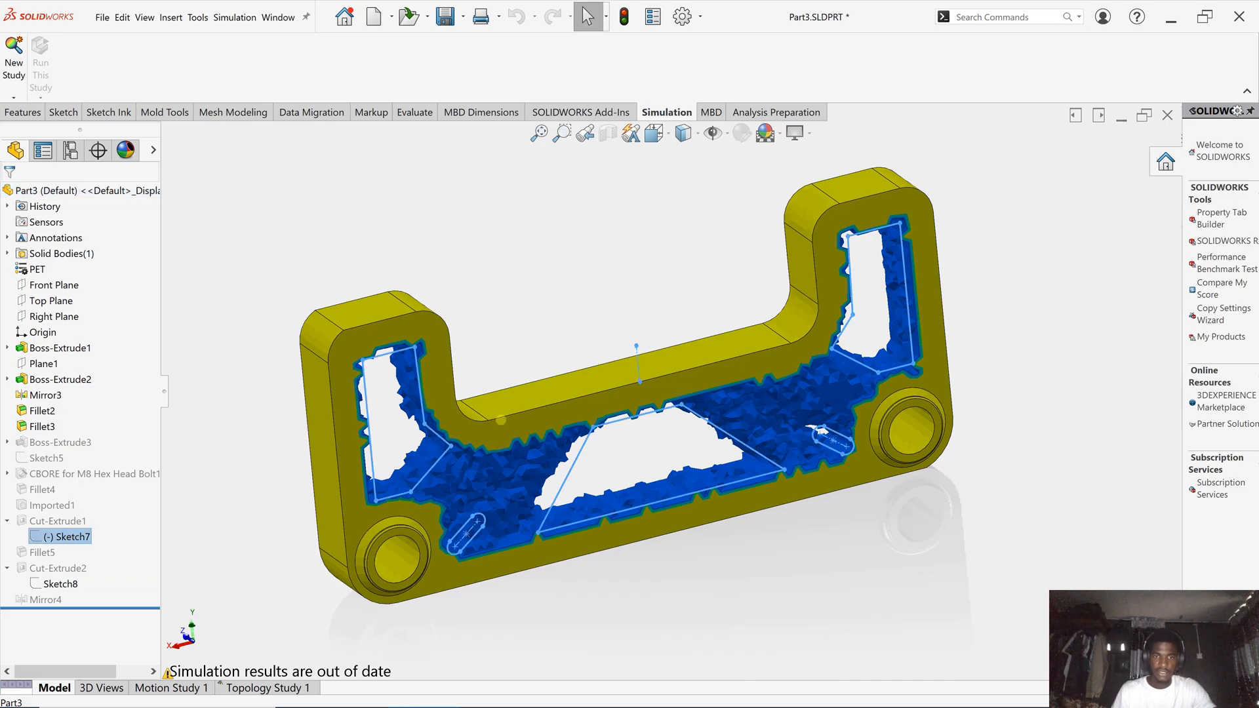
{"action": "middle_click_drag", "start_coordinate": [515, 388], "coordinate": [478, 378]}
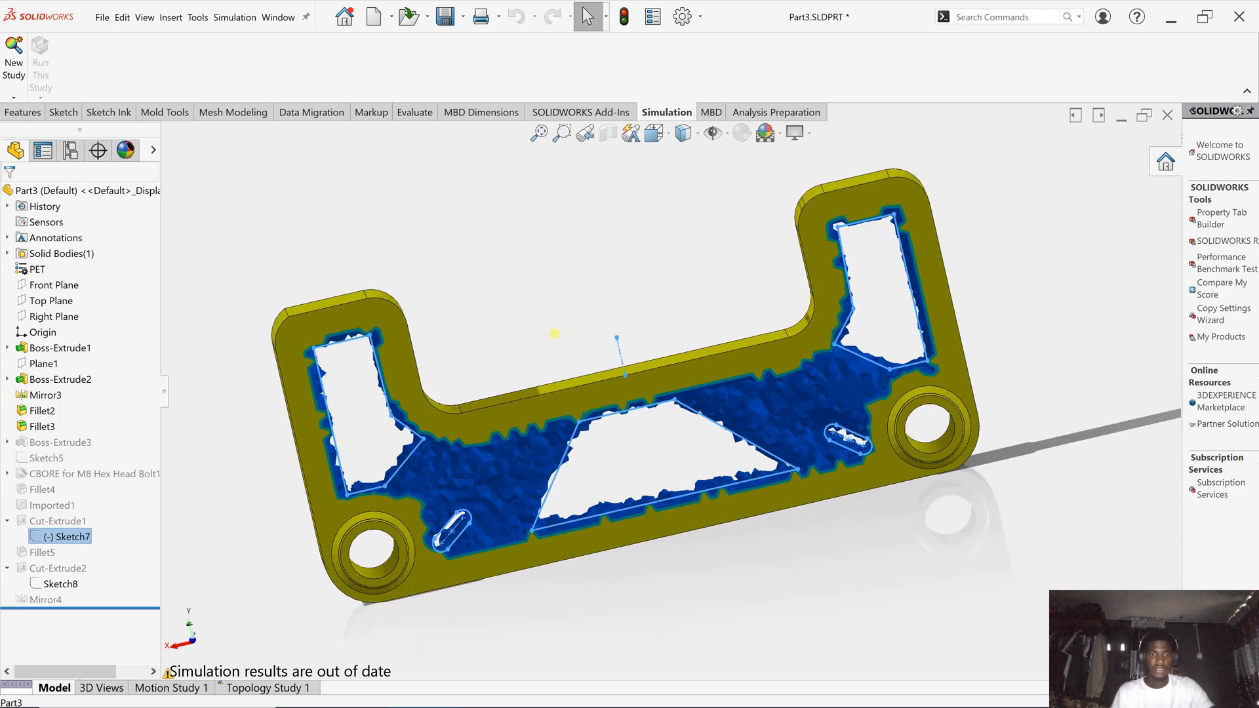
{"action": "left_click", "coordinate": [222, 515]}
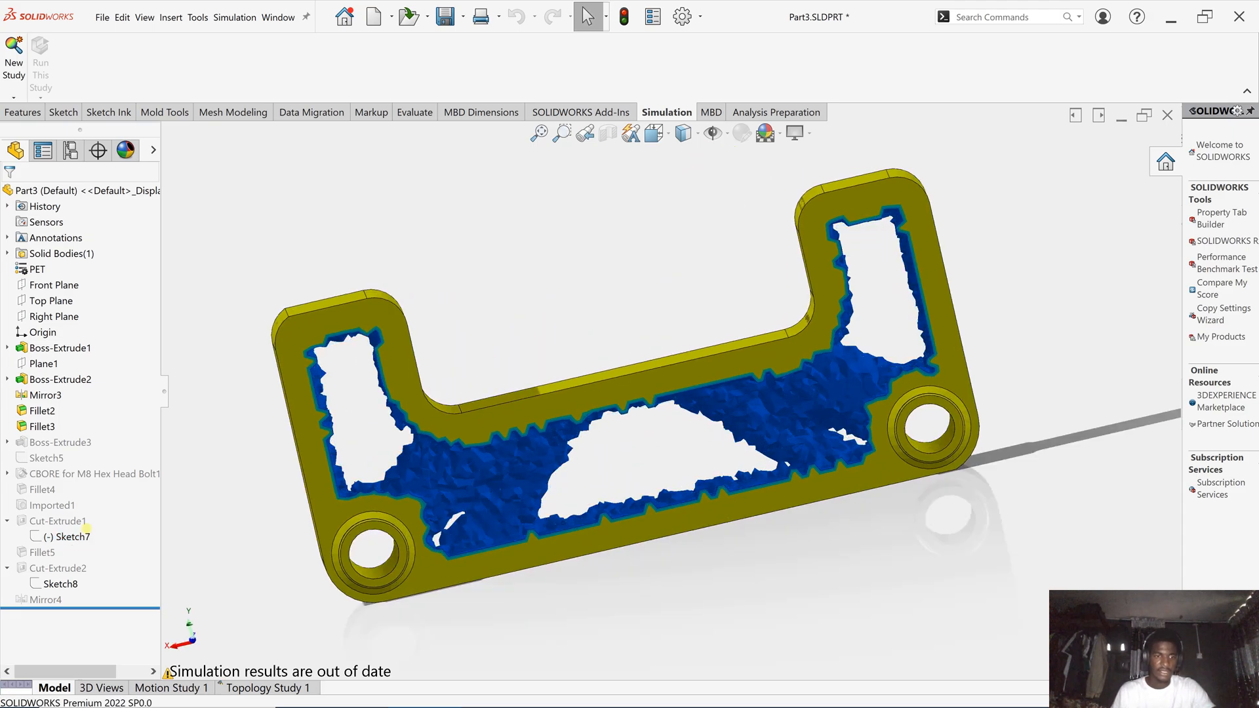
{"action": "left_click", "coordinate": [69, 537]}
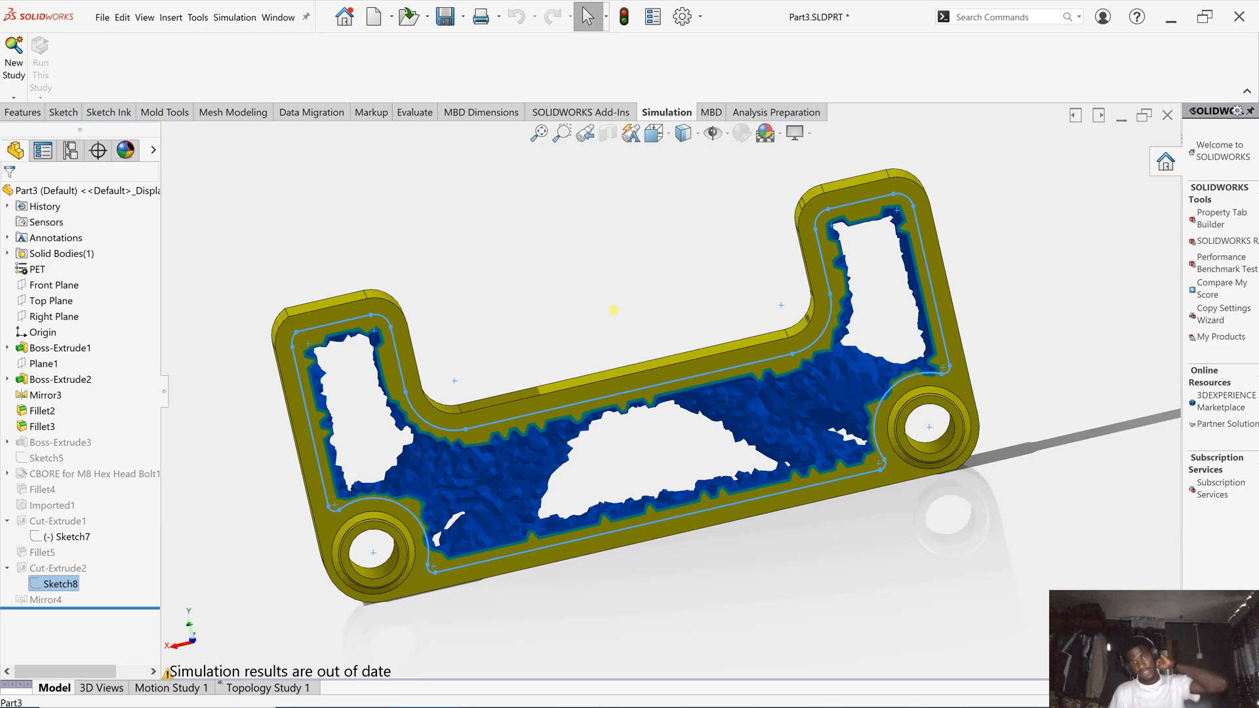
{"action": "left_click", "coordinate": [618, 315]}
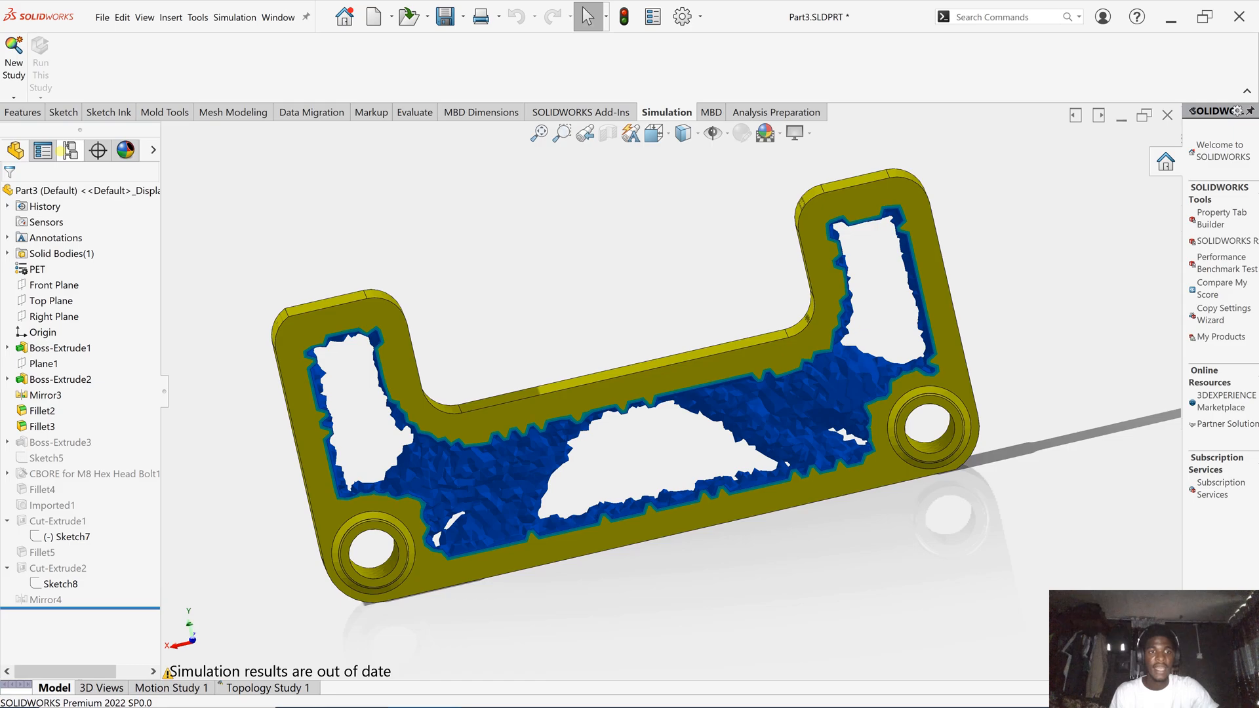
- Activate the optimized model configuration
{"action": "left_click", "coordinate": [68, 150]}
{"action": "left_click", "coordinate": [82, 244]}
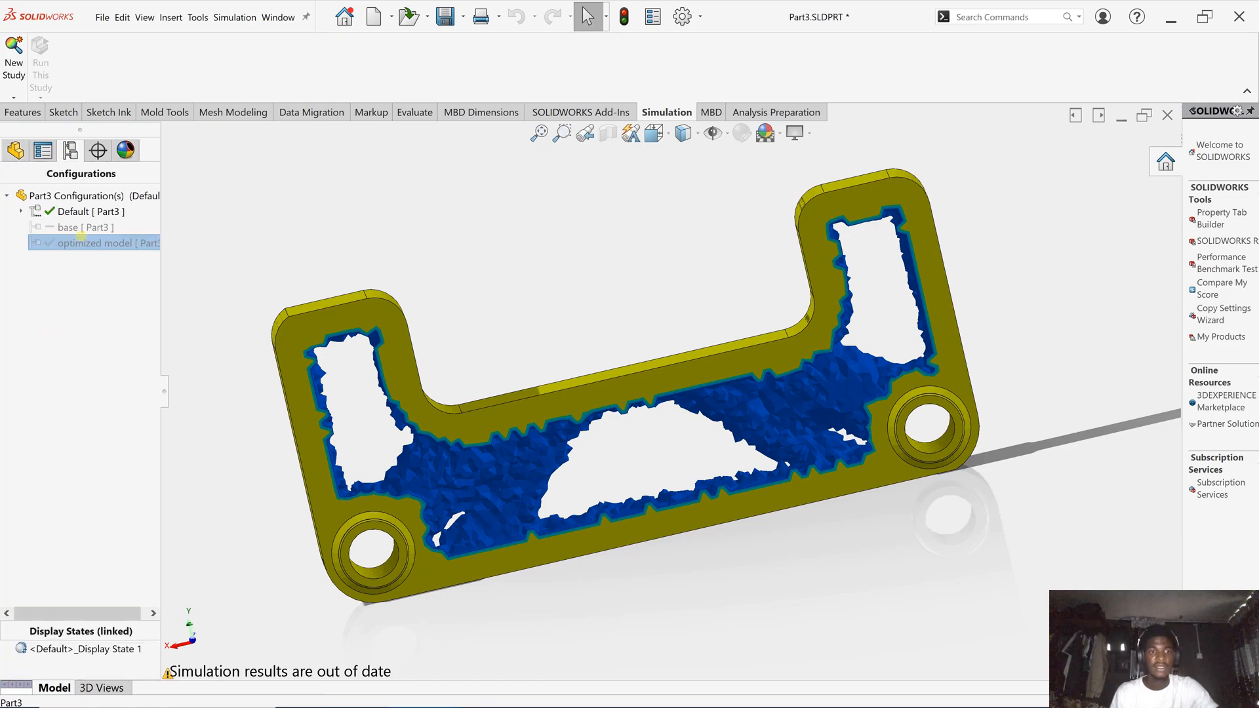
{"action": "double_click", "coordinate": [81, 243]}
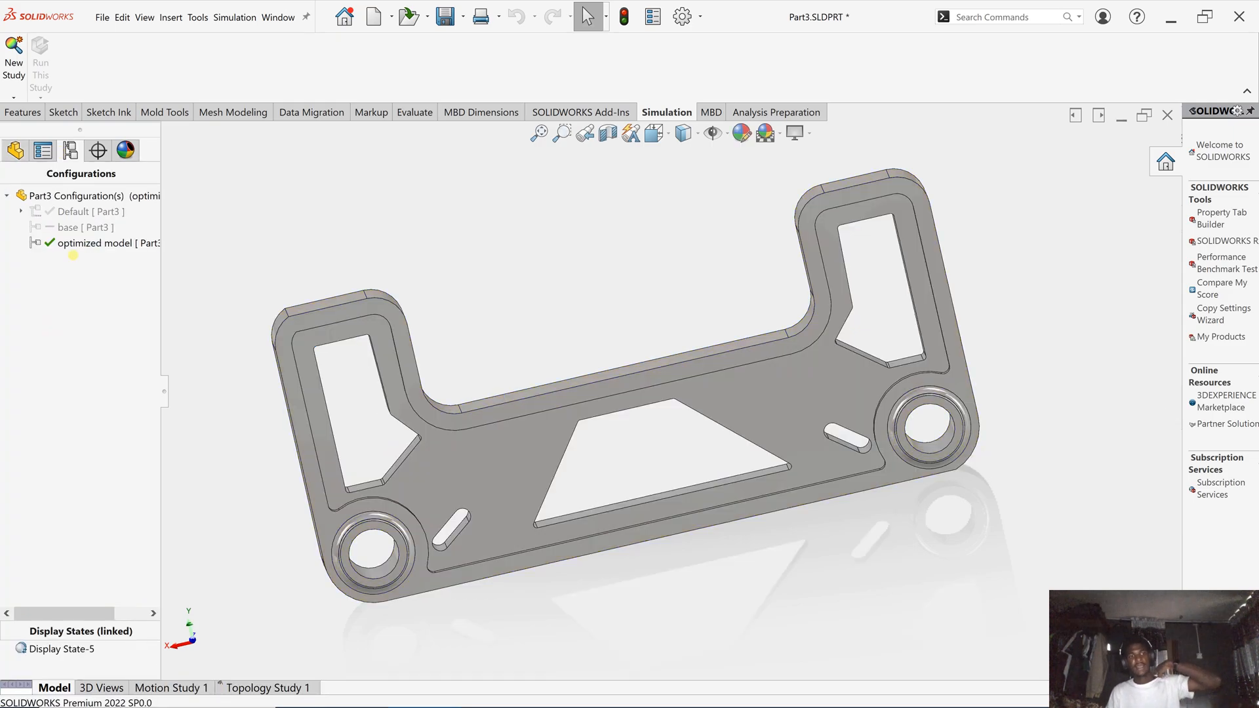
- Orbit the cut-out optimized bracket to view its thickness and sides, then reactivate Default [Part3]
{"action": "scroll", "coordinate": [676, 393], "scroll_direction": "up", "scroll_amount": 4}
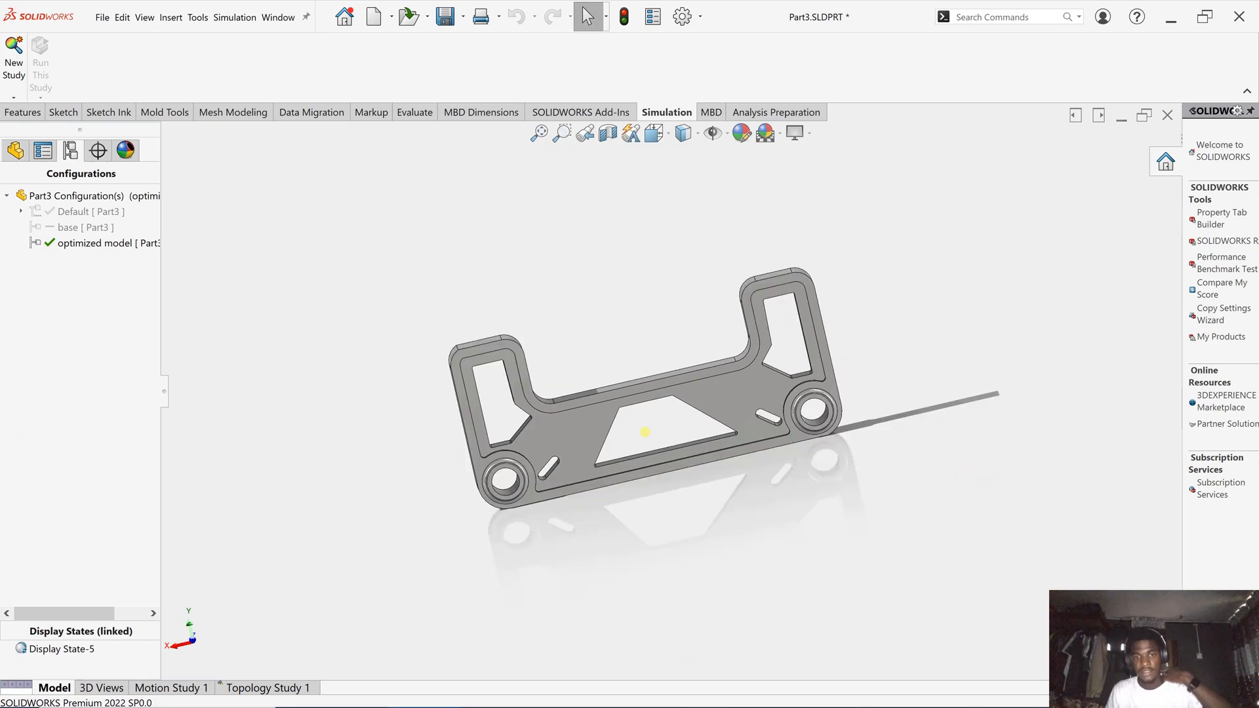
{"action": "middle_click_drag", "start_coordinate": [646, 432], "coordinate": [694, 459]}
{"action": "scroll", "coordinate": [692, 446], "scroll_direction": "down", "scroll_amount": 6}
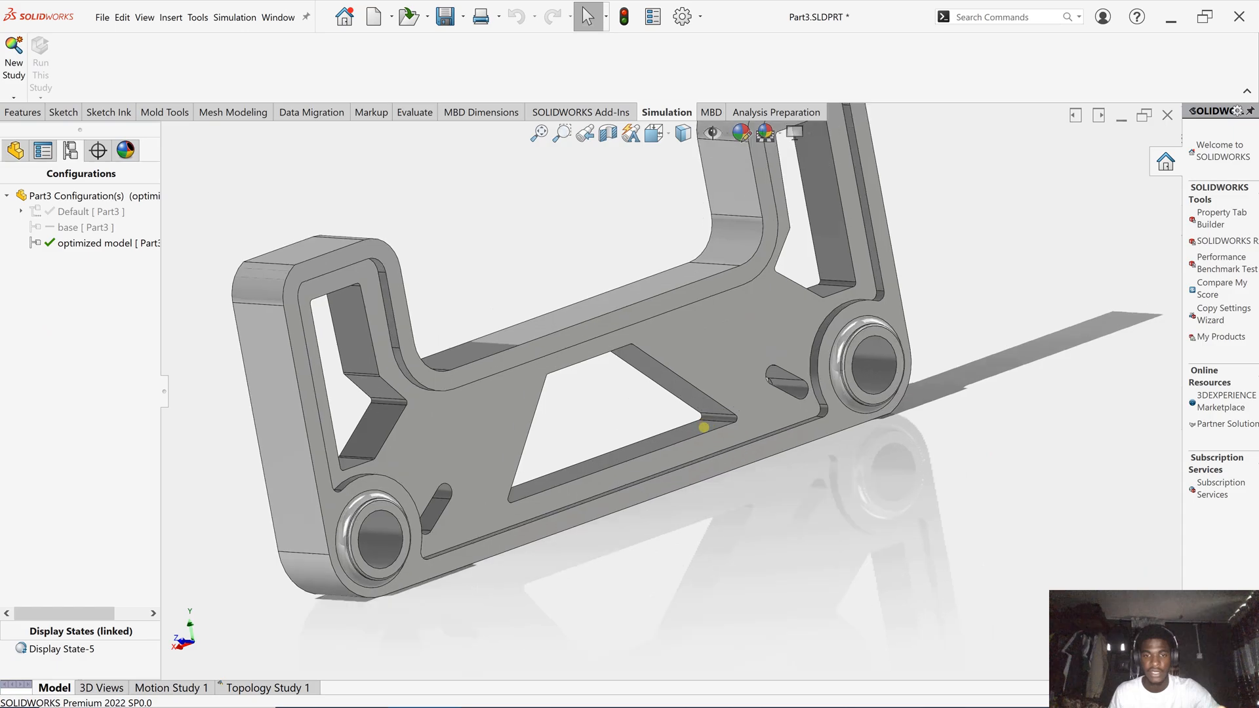
{"action": "scroll", "coordinate": [676, 426], "scroll_direction": "up", "scroll_amount": 1}
{"action": "scroll", "coordinate": [594, 431], "scroll_direction": "down", "scroll_amount": 1}
{"action": "middle_click_drag", "start_coordinate": [575, 434], "coordinate": [546, 417]}
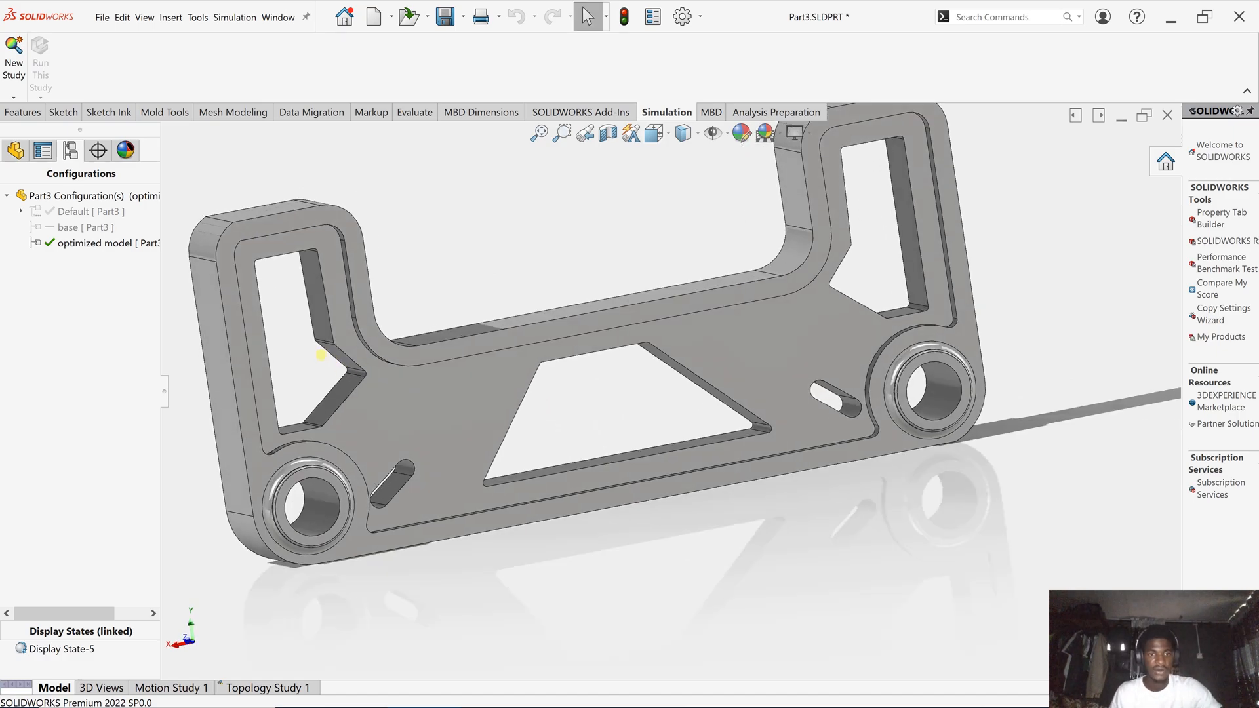
{"action": "middle_click_drag", "start_coordinate": [391, 374], "coordinate": [590, 380]}
{"action": "middle_click_drag", "start_coordinate": [764, 360], "coordinate": [659, 443]}
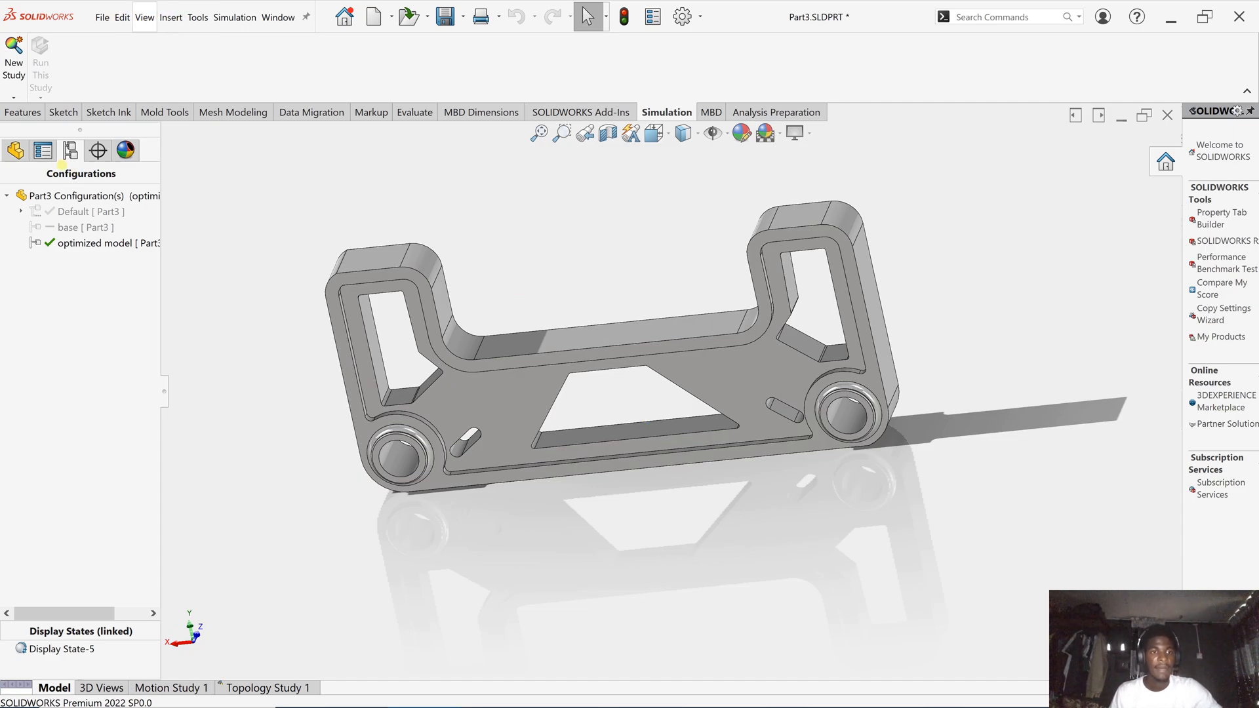
{"action": "double_click", "coordinate": [96, 212]}
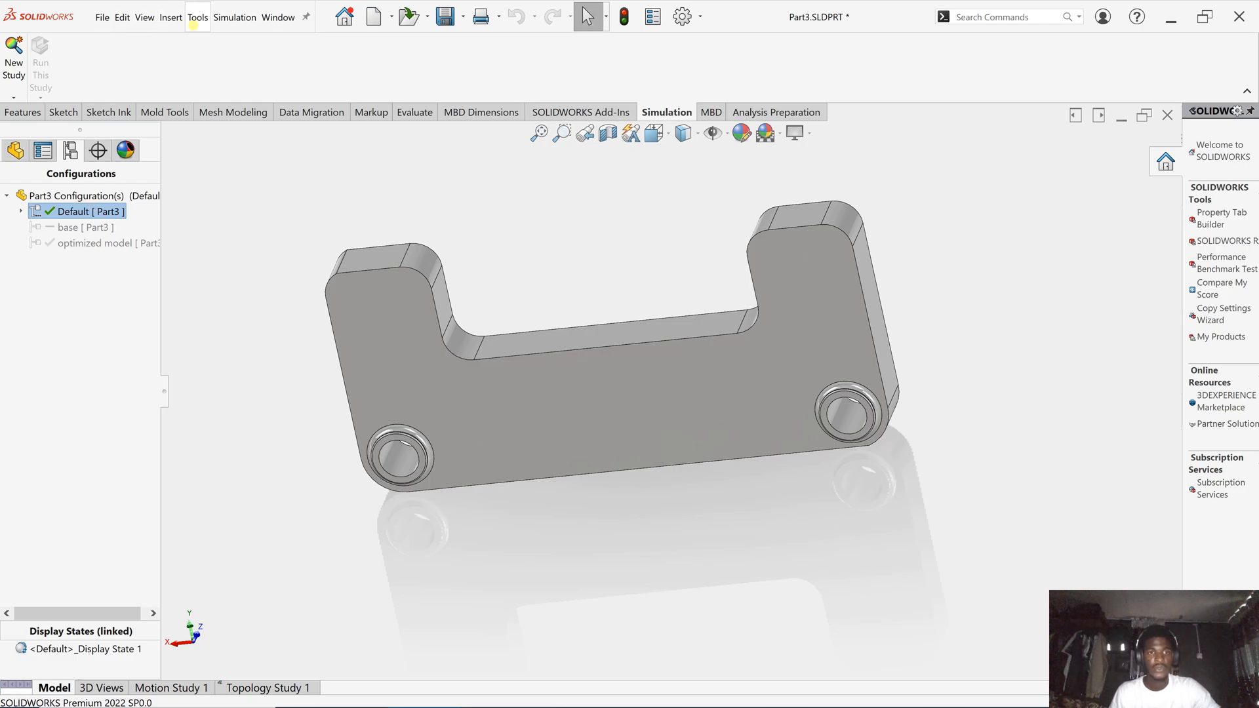
- Read the Default bracket's mass properties (364.55 grams), then activate the optimized model configuration
{"action": "left_click", "coordinate": [196, 19]}
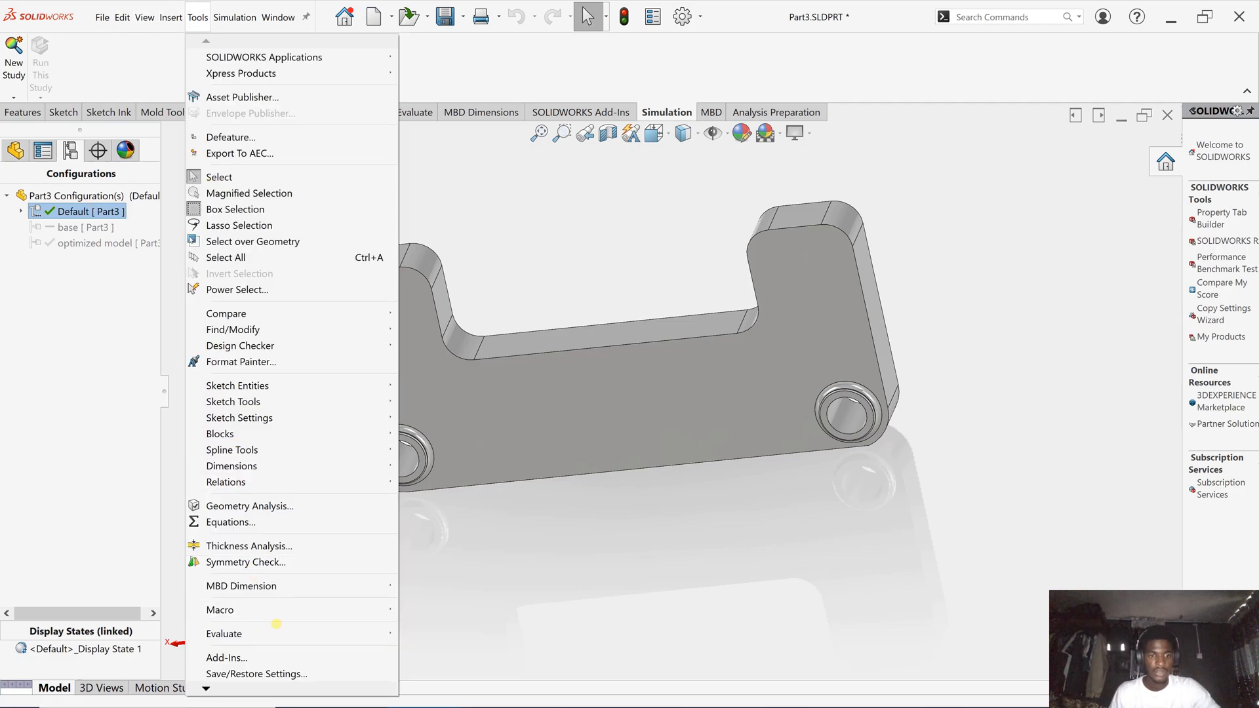
{"action": "mouse_move", "coordinate": [289, 633]}
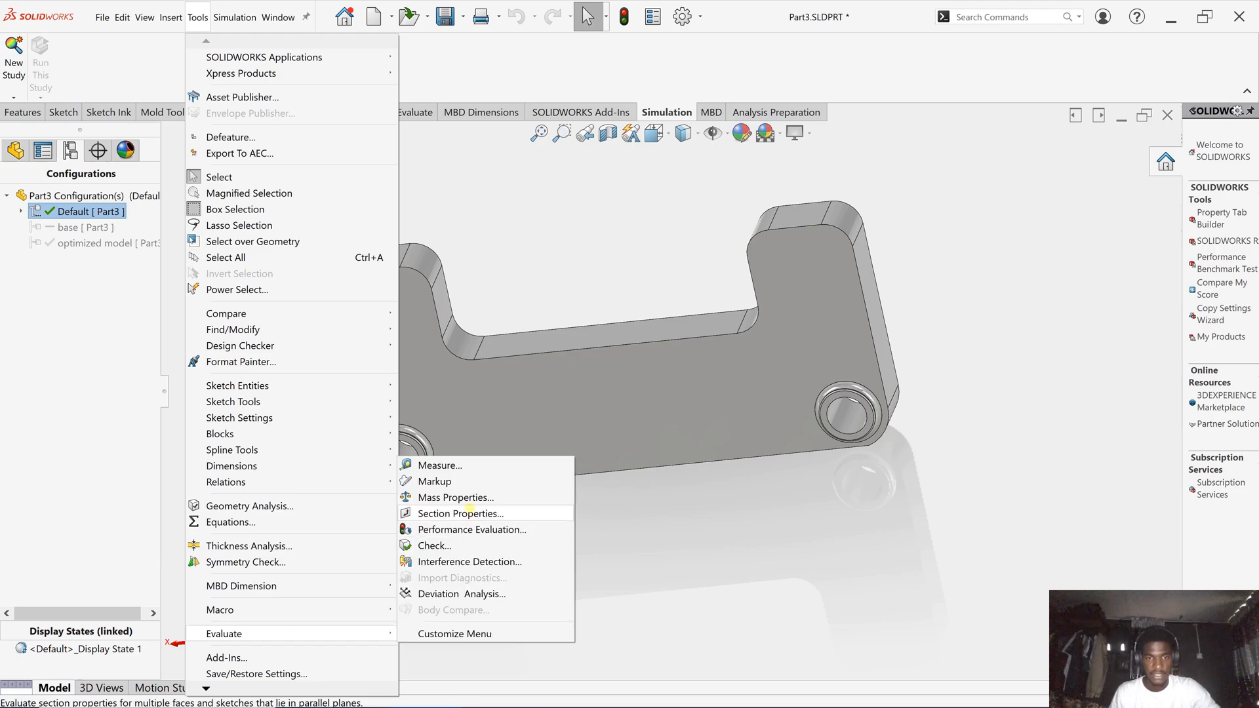
{"action": "left_click", "coordinate": [470, 499]}
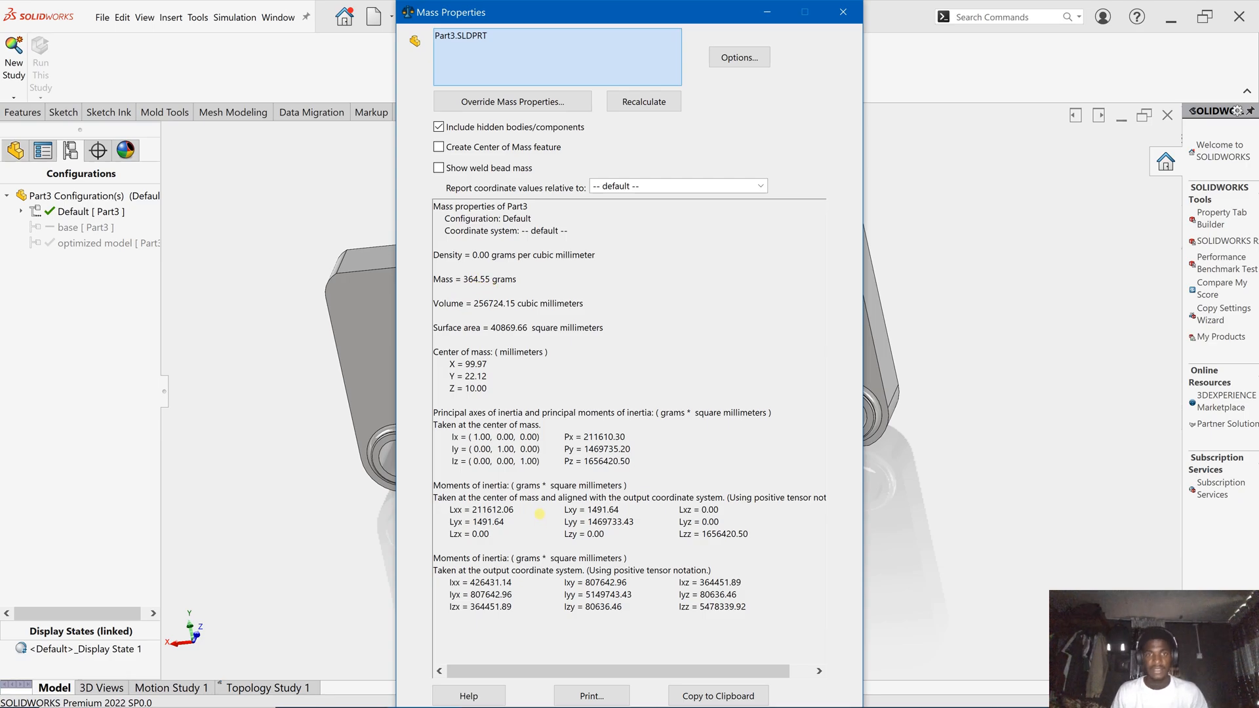
{"action": "left_click", "coordinate": [843, 12]}
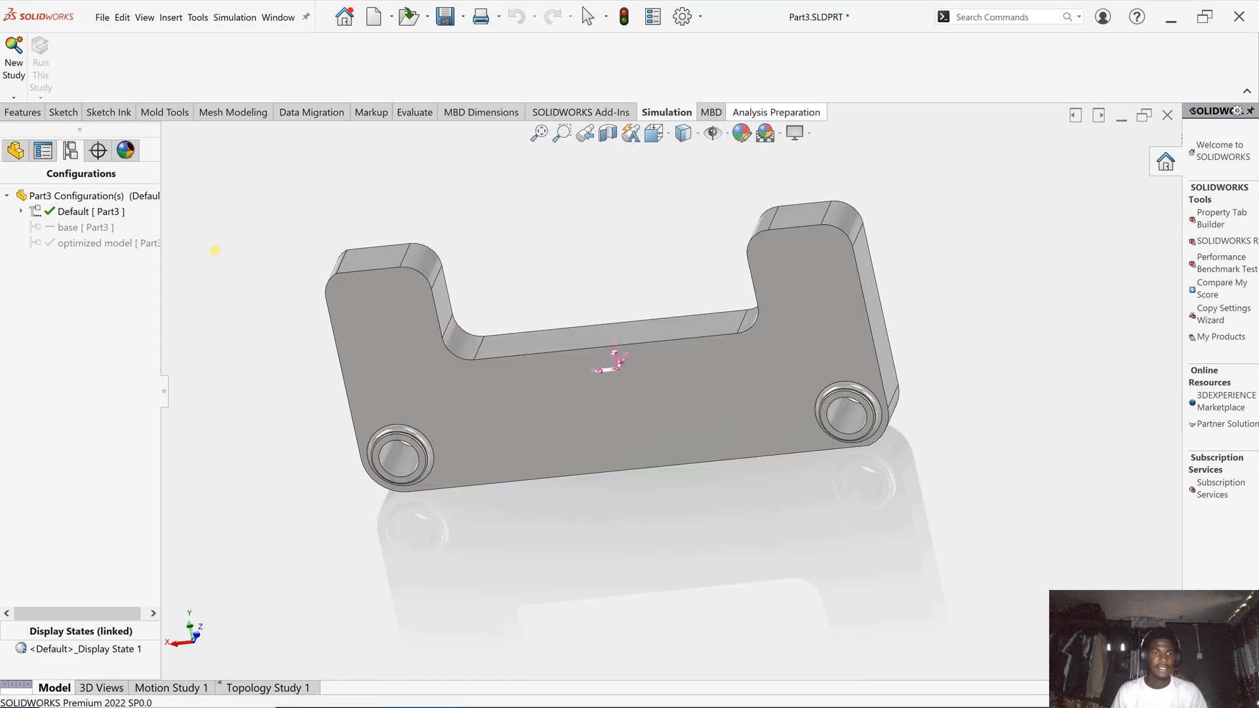
{"action": "double_click", "coordinate": [126, 243]}
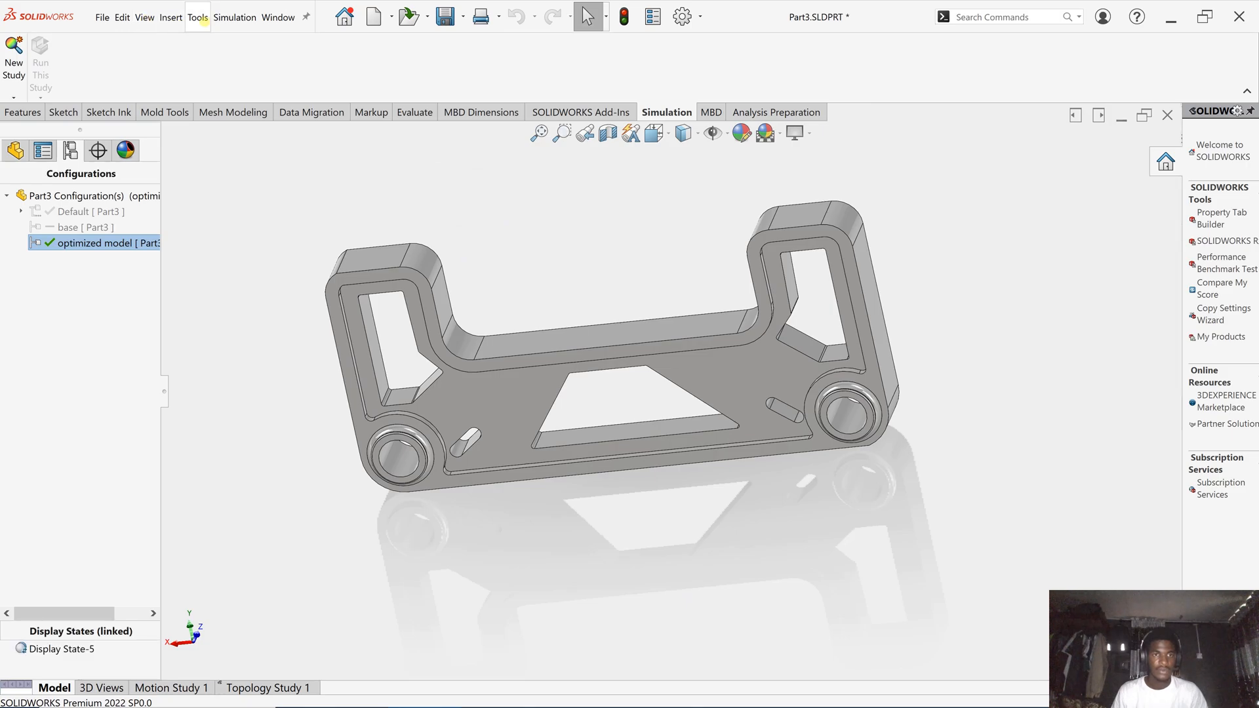
{"action": "left_click", "coordinate": [198, 17]}
{"action": "mouse_move", "coordinate": [245, 632]}
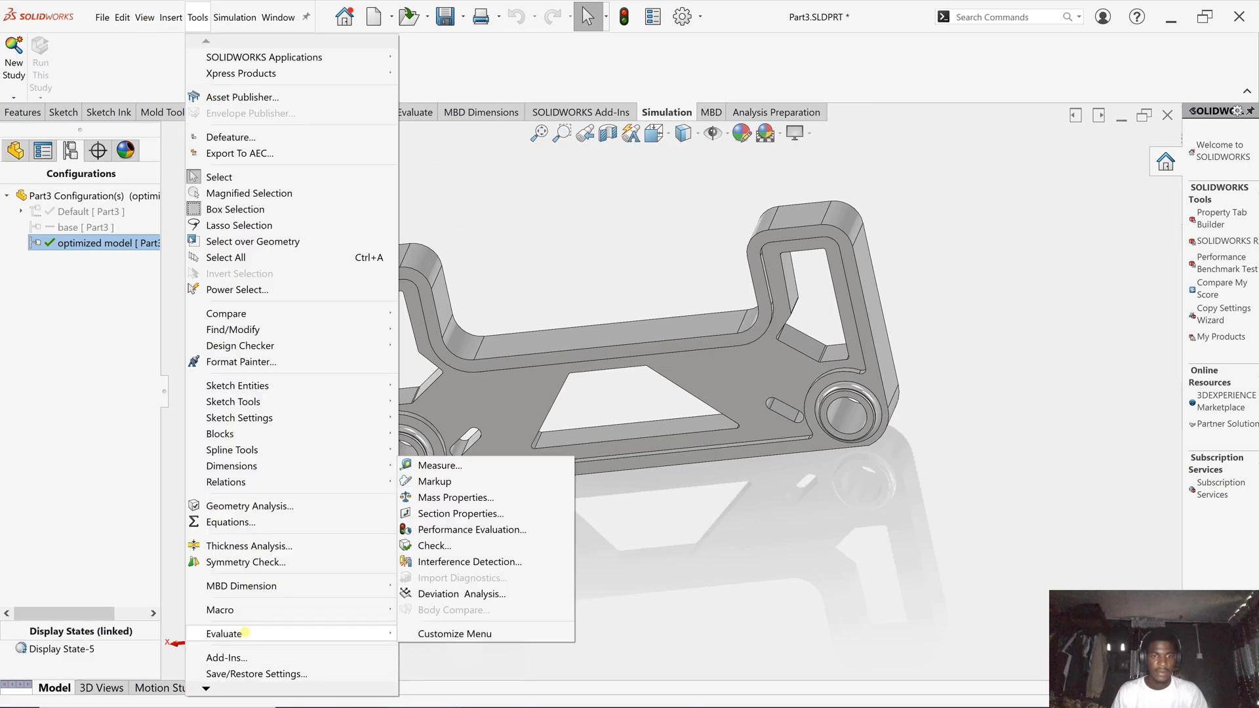
{"action": "left_click", "coordinate": [455, 497]}
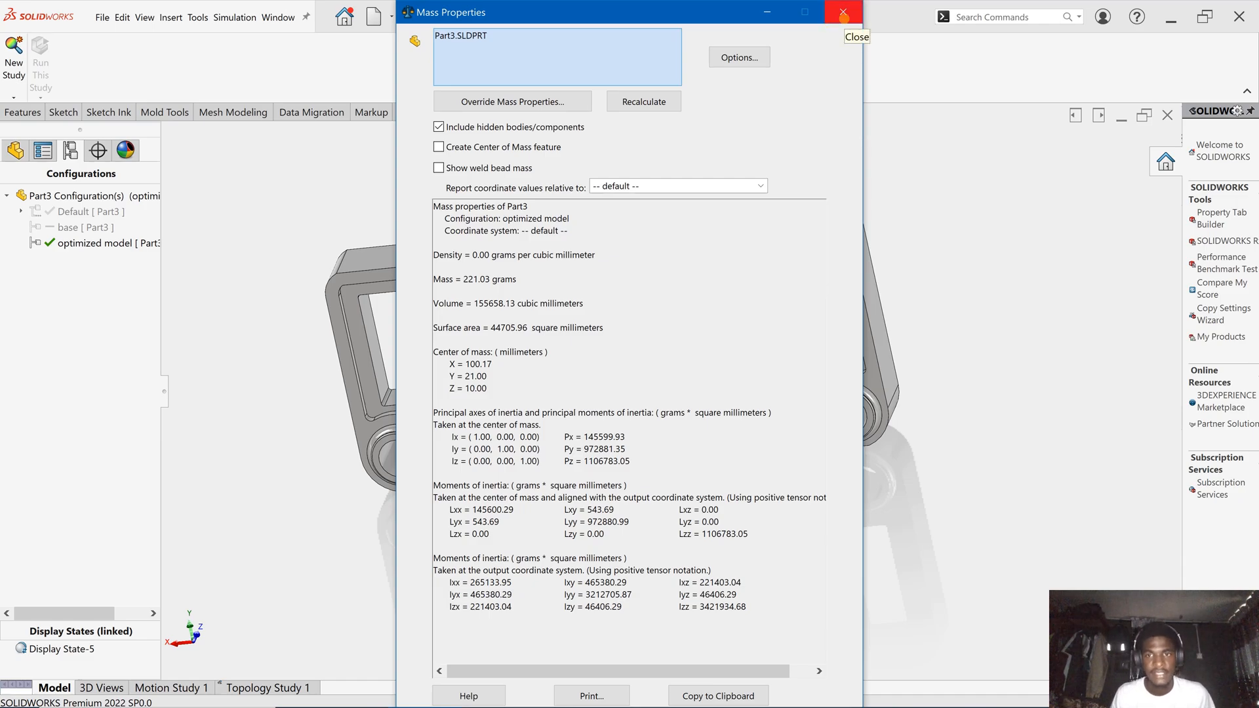
{"action": "left_click", "coordinate": [844, 14]}
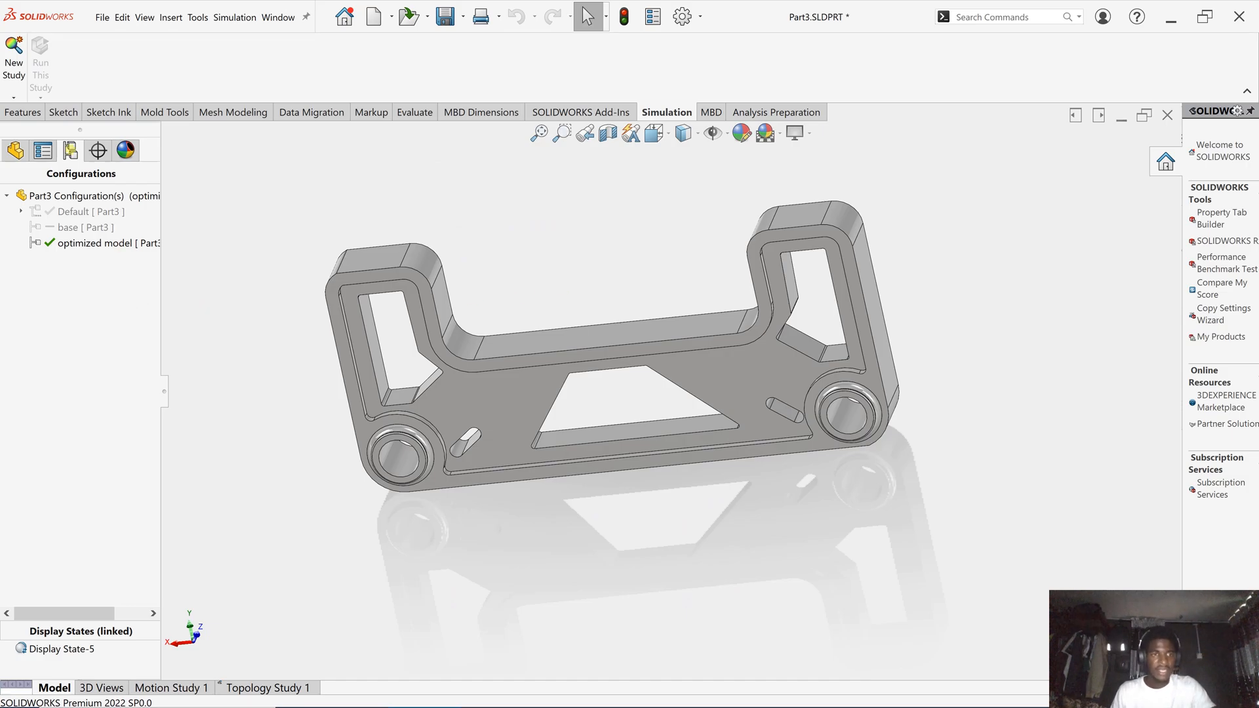
- Create a new static study, Static 1, for the optimized bracket
{"action": "left_click", "coordinate": [22, 112]}
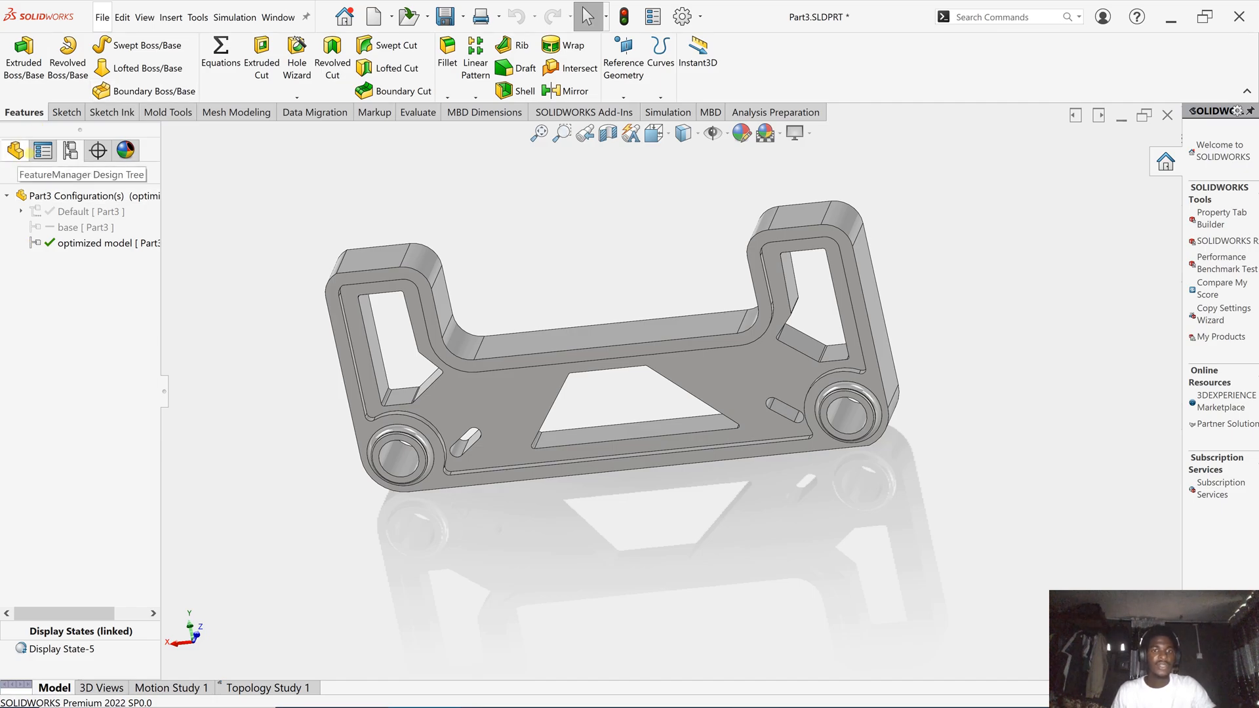
{"action": "left_click", "coordinate": [665, 112]}
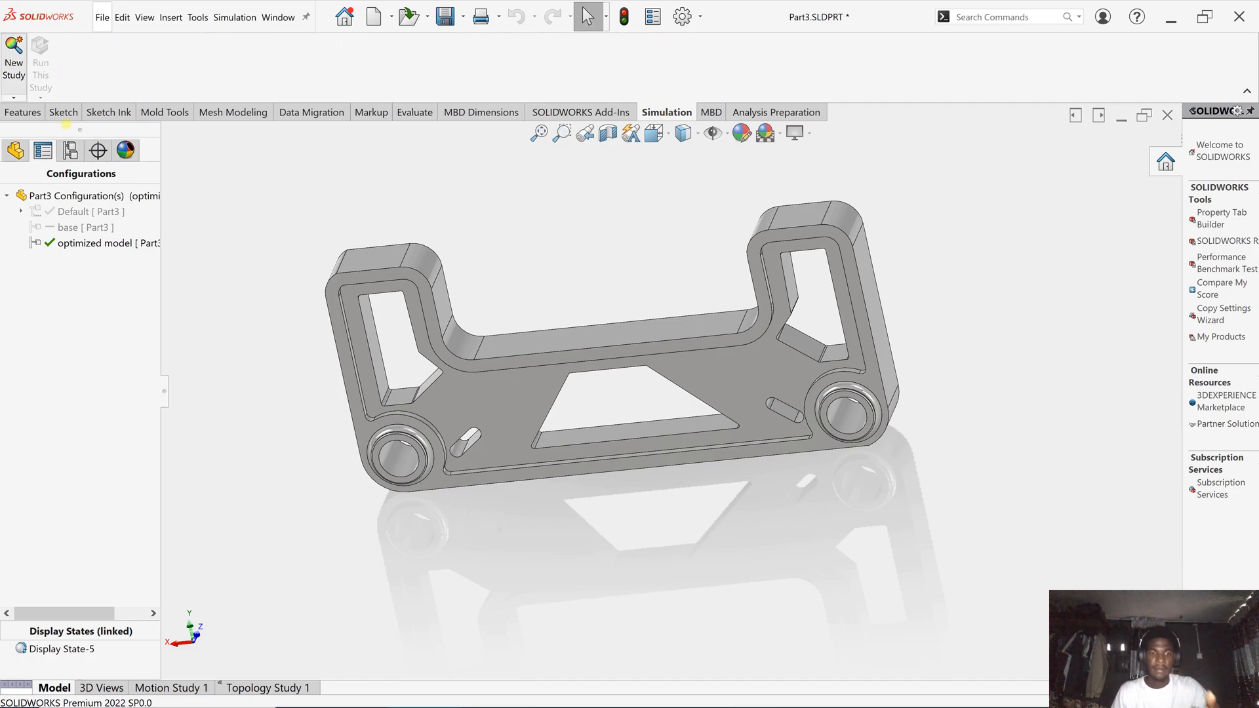
{"action": "left_click", "coordinate": [14, 59]}
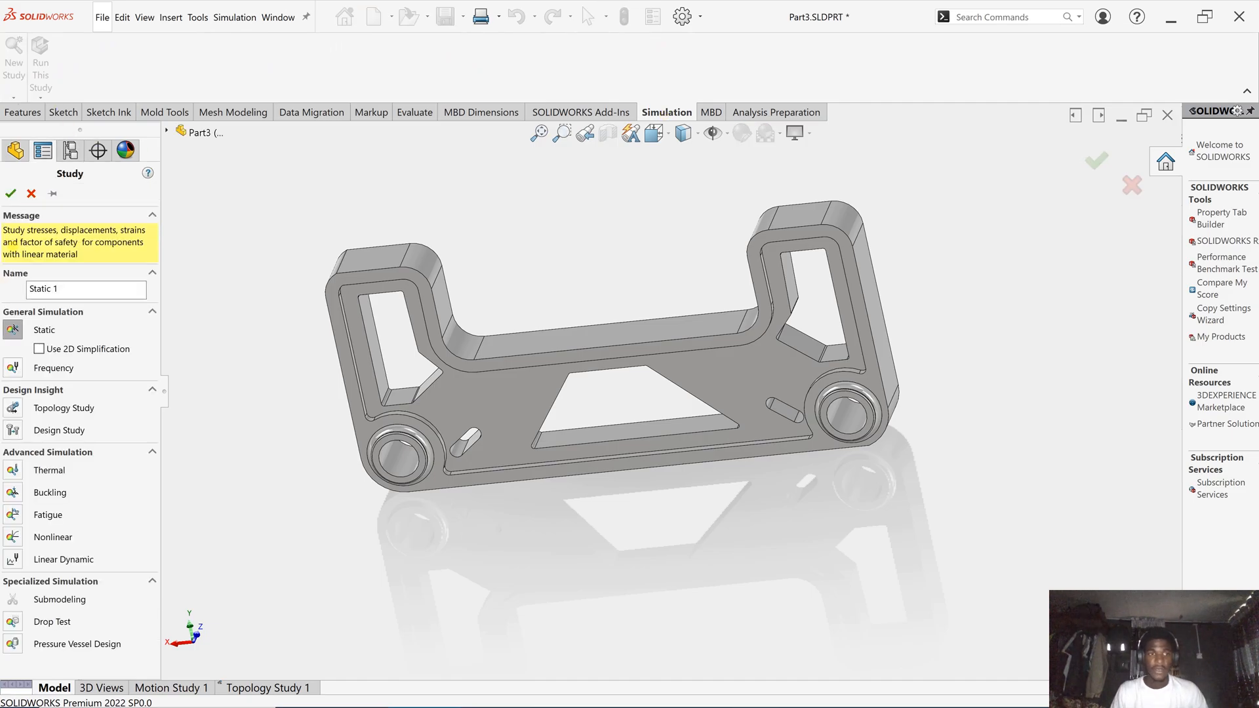
{"action": "left_click", "coordinate": [11, 193]}
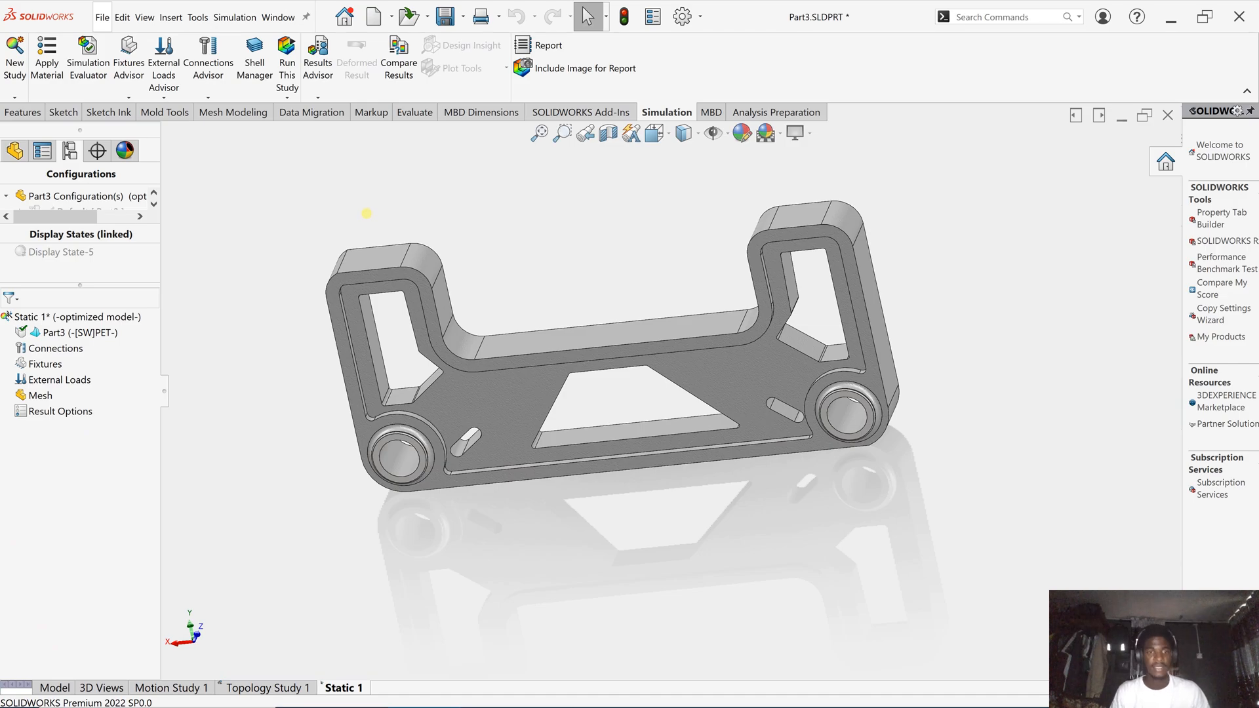
- Add a Fixed Hinge fixture on both the left and right bearing bores
{"action": "right_click", "coordinate": [46, 365]}
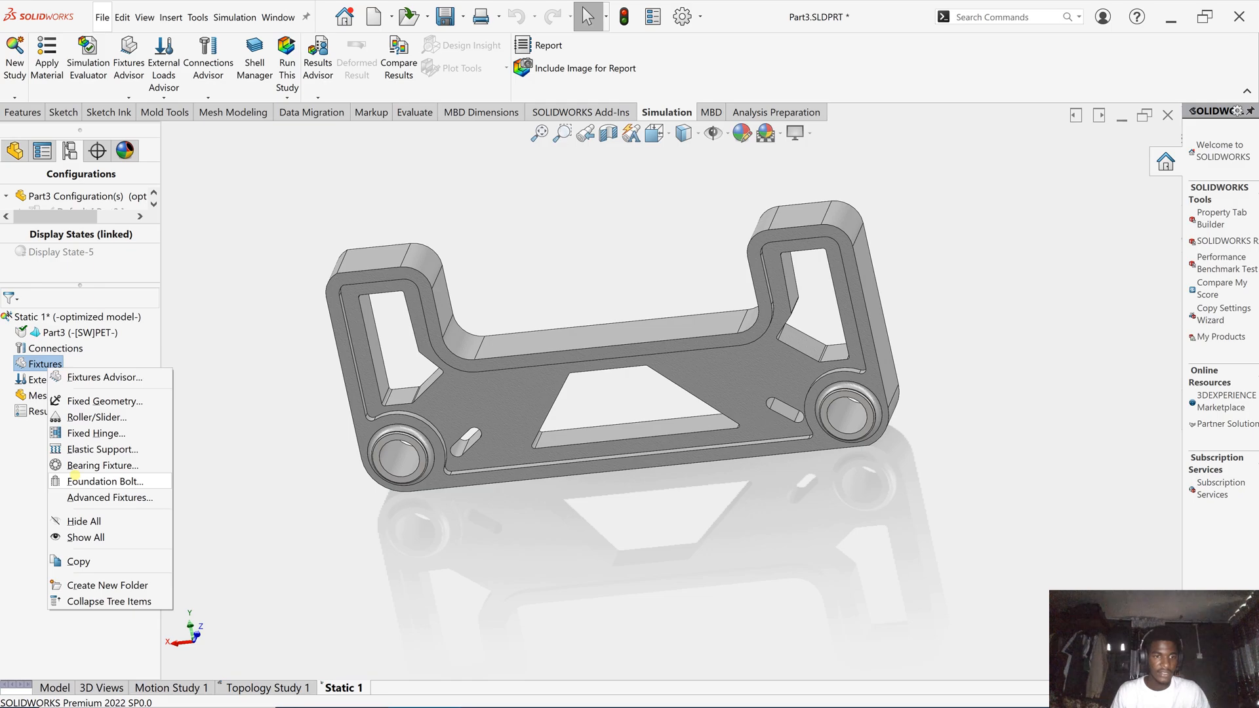
{"action": "left_click", "coordinate": [79, 432]}
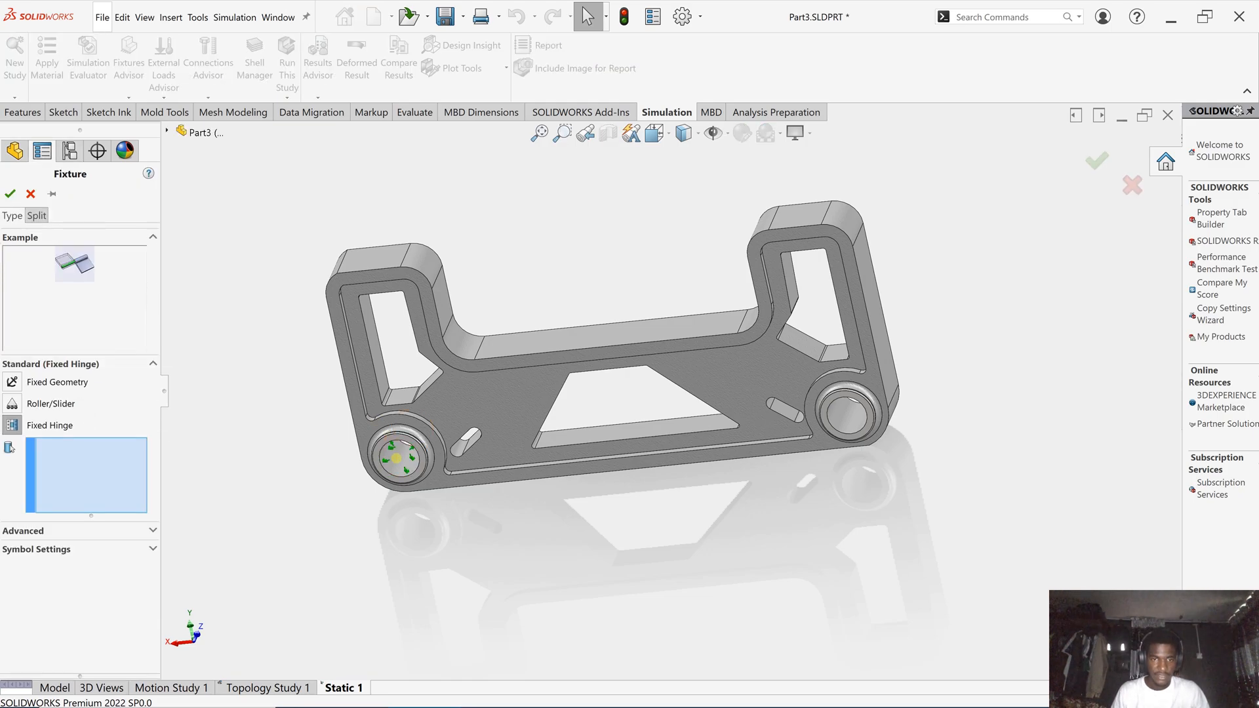
{"action": "left_click", "coordinate": [396, 458]}
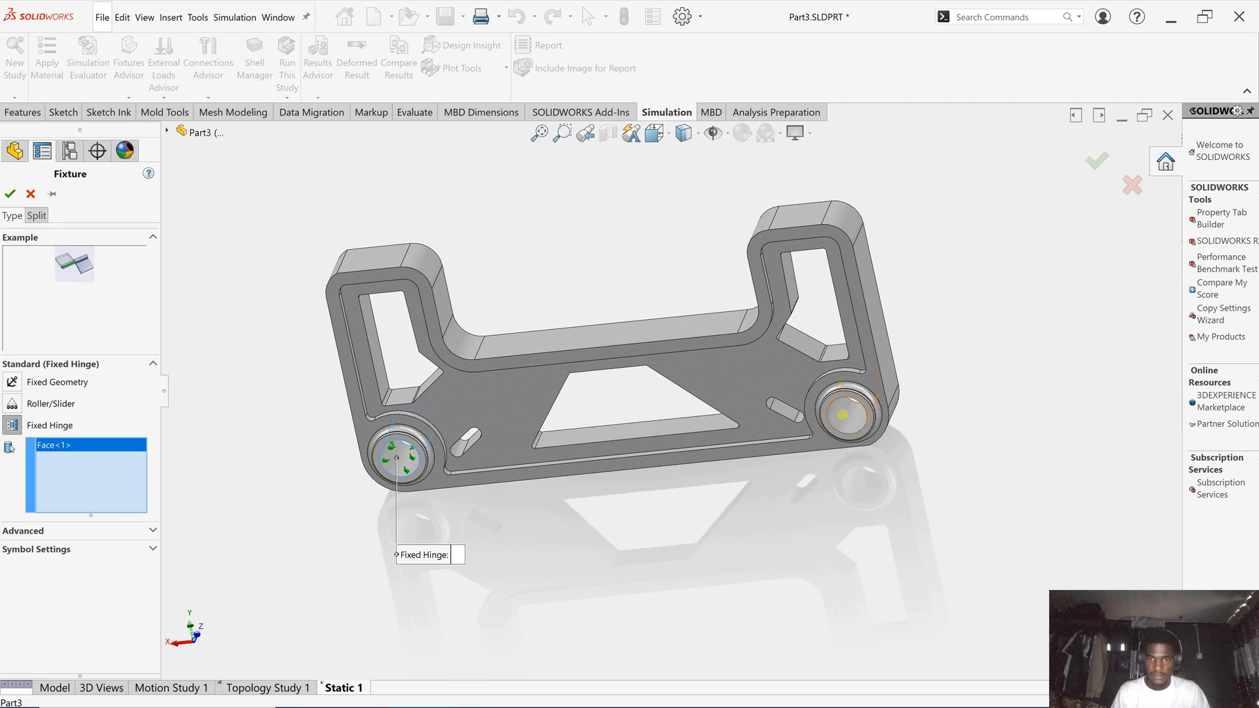
{"action": "left_click", "coordinate": [826, 413]}
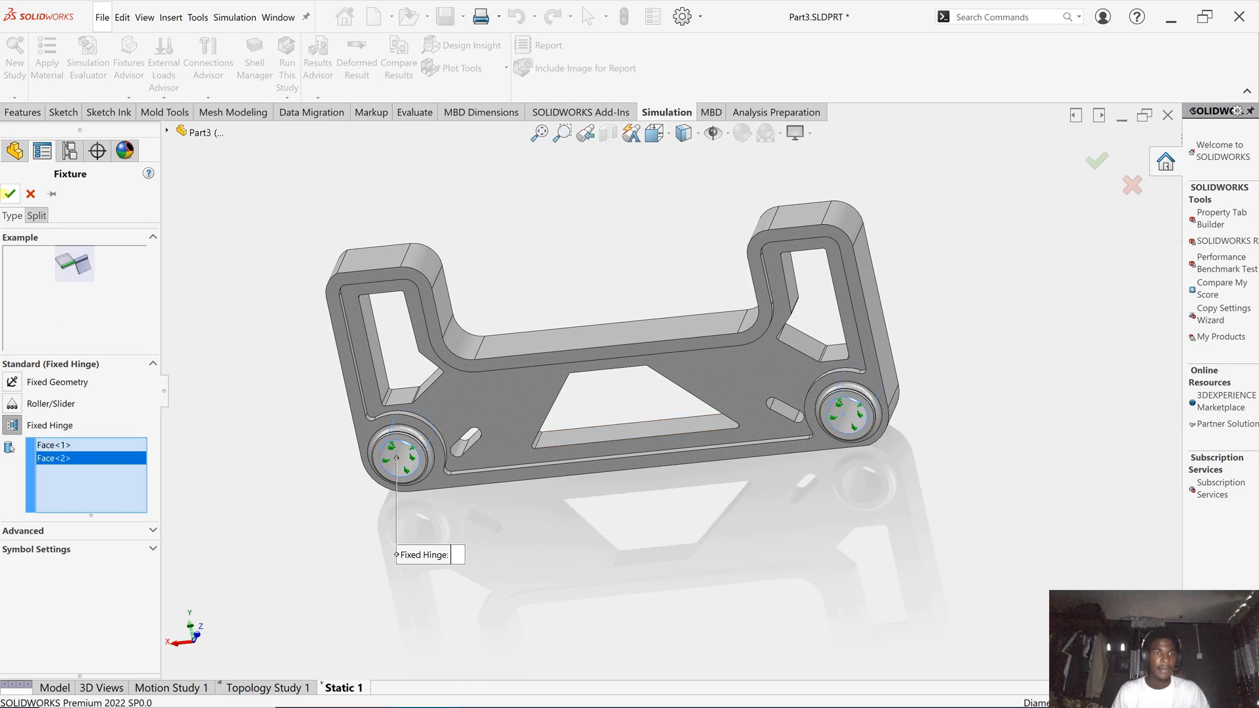
{"action": "left_click", "coordinate": [10, 194]}
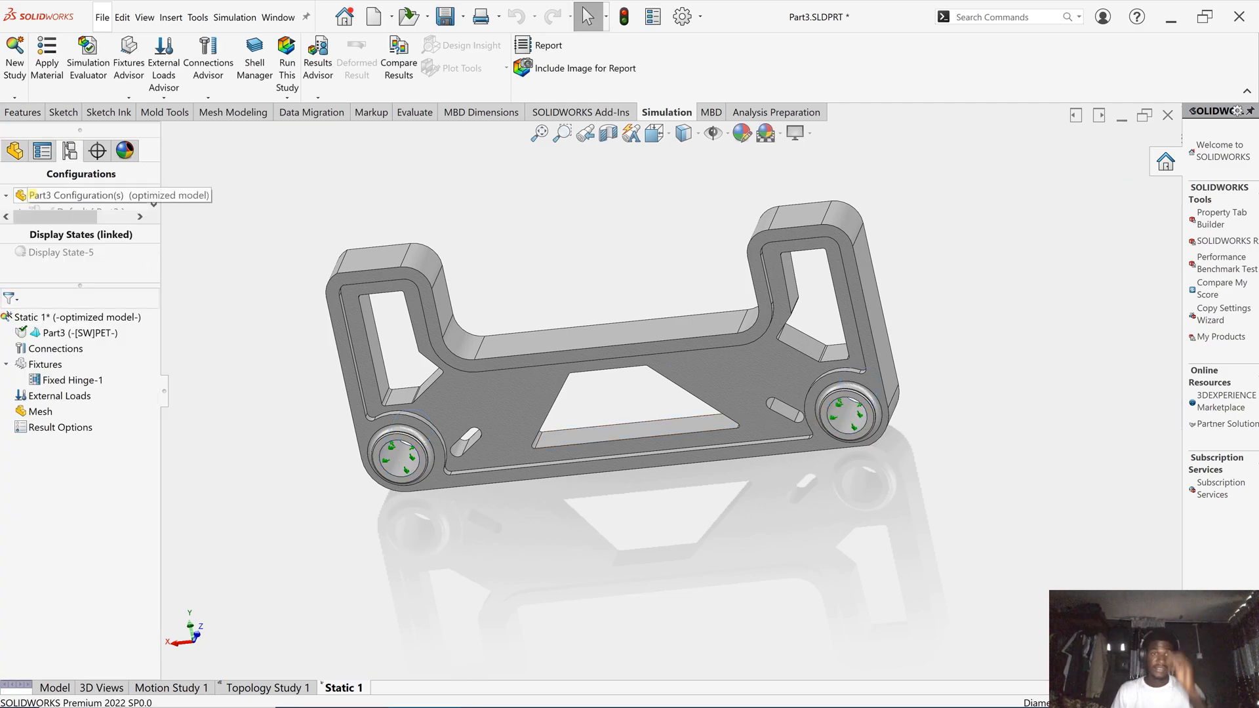
- Apply a 10 N normal force to the channel's inner face, long face and right fillet
{"action": "right_click", "coordinate": [55, 395]}
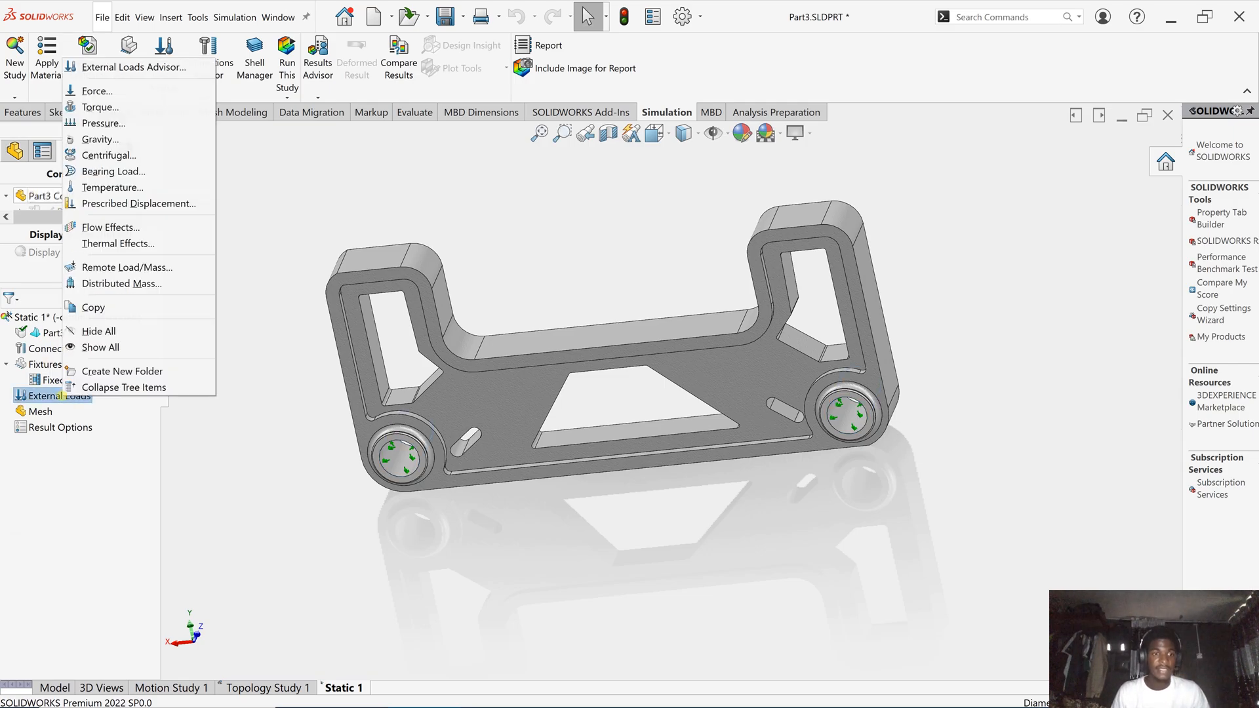
{"action": "left_click", "coordinate": [97, 91]}
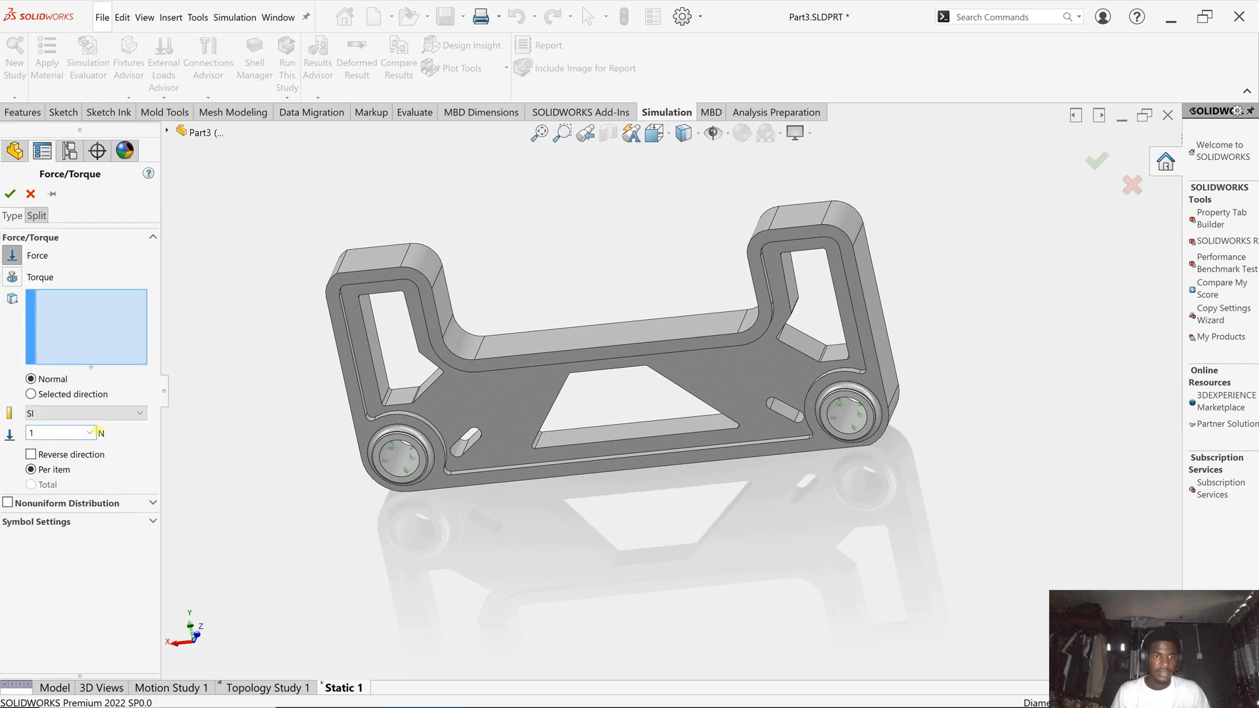
{"action": "left_click", "coordinate": [75, 429]}
{"action": "type", "text": "0"}
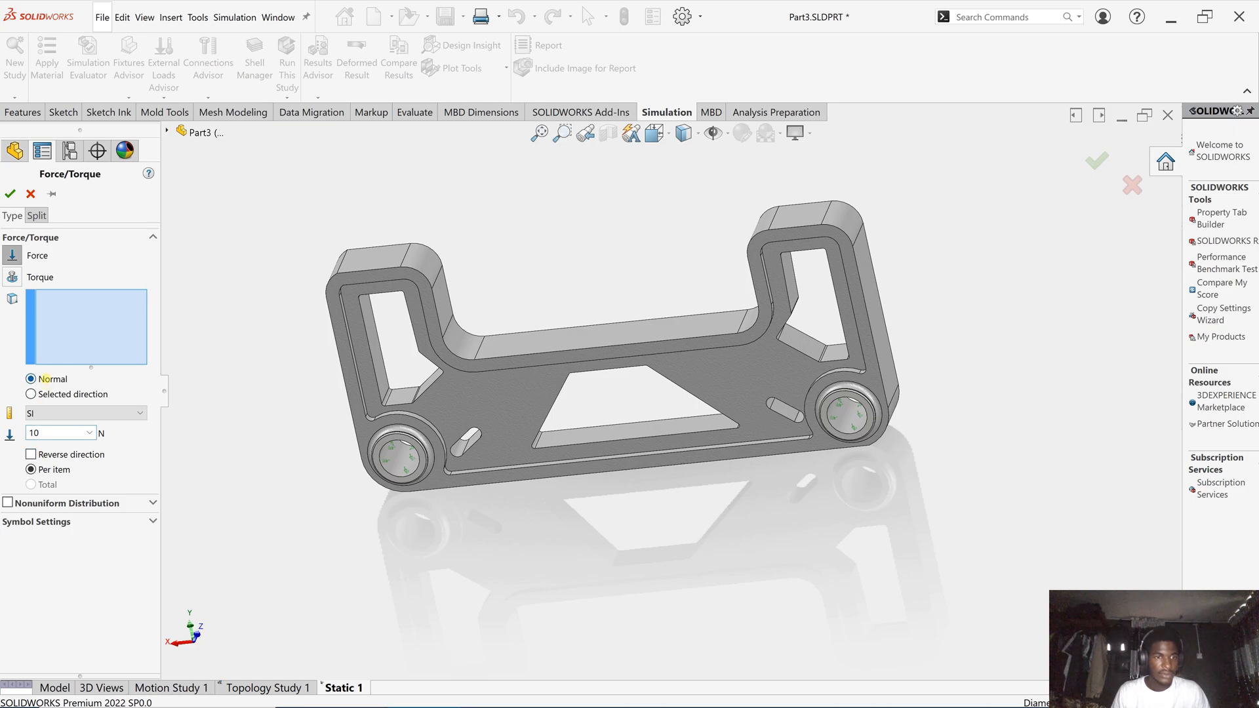
{"action": "left_click", "coordinate": [456, 338]}
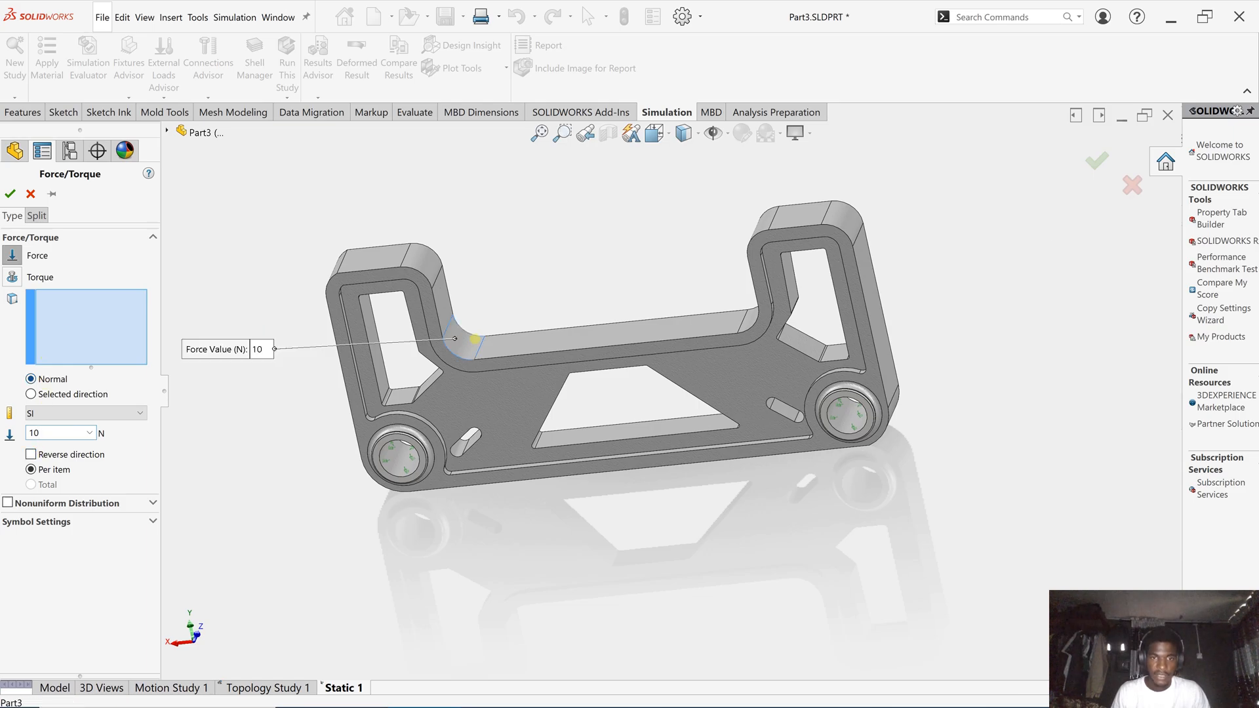
{"action": "left_click", "coordinate": [708, 322]}
{"action": "middle_click_drag", "start_coordinate": [708, 321], "coordinate": [755, 318]}
{"action": "left_click", "coordinate": [754, 318]}
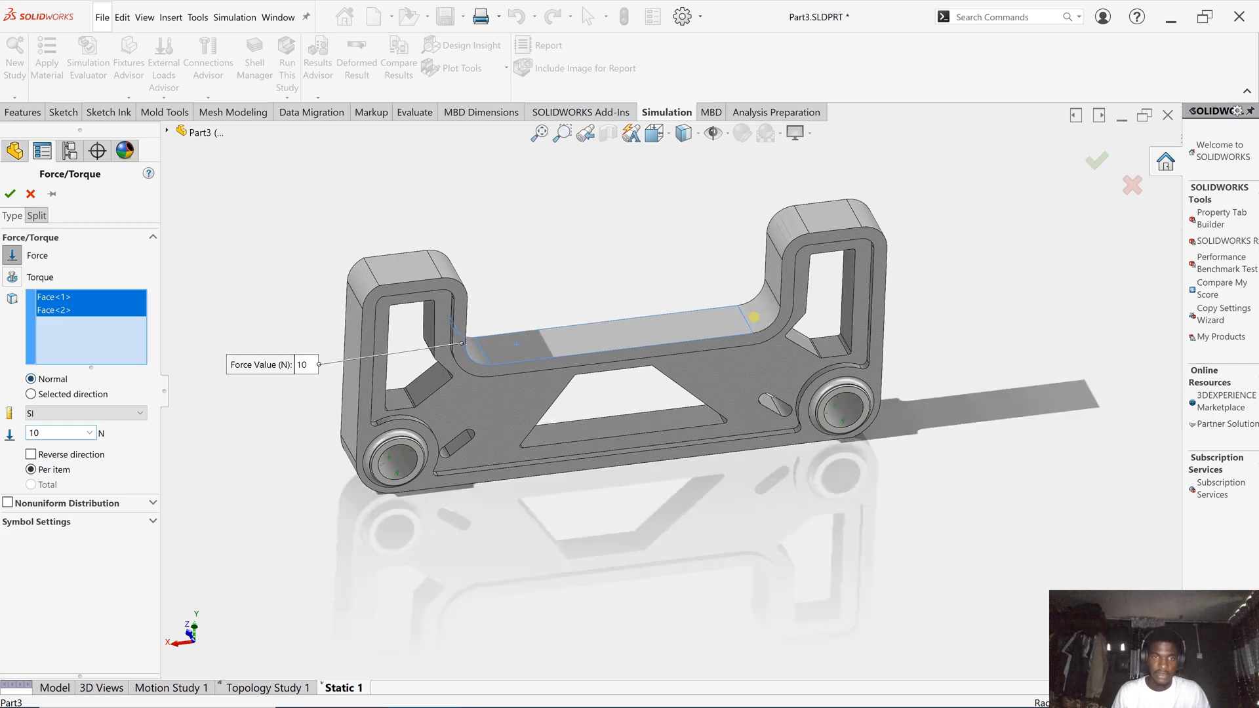
{"action": "right_click", "coordinate": [42, 425]}
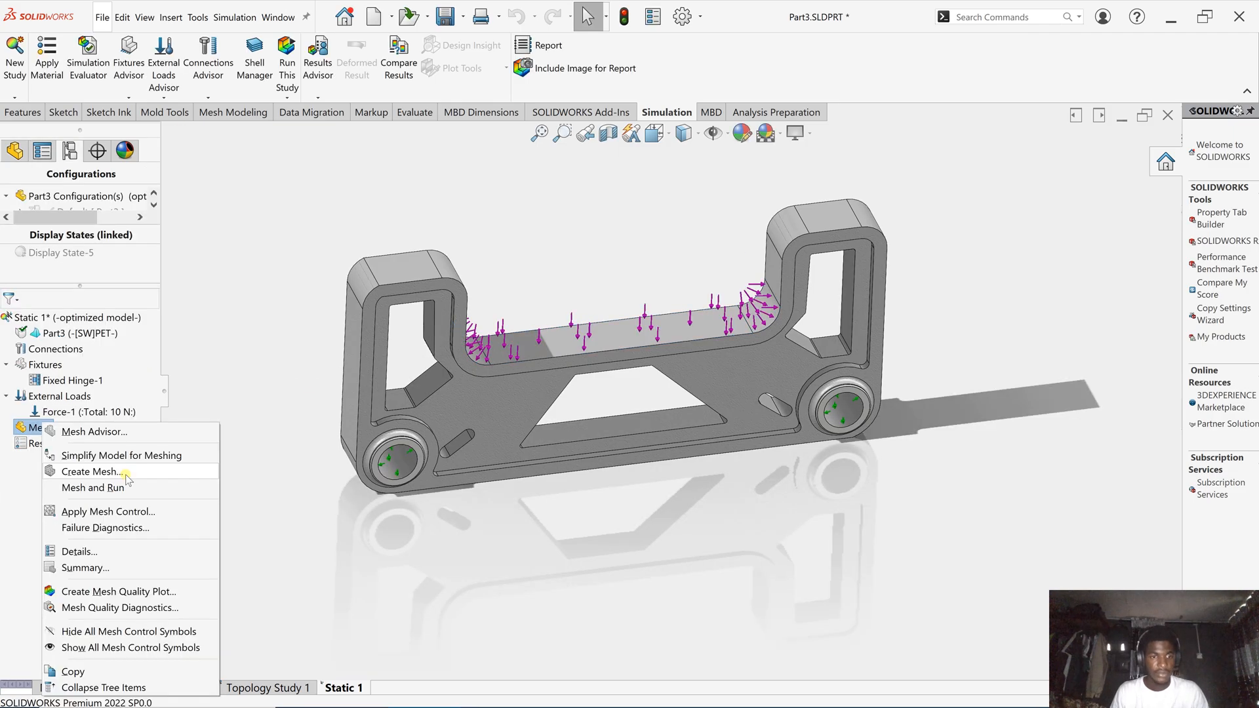
{"action": "left_click", "coordinate": [125, 475]}
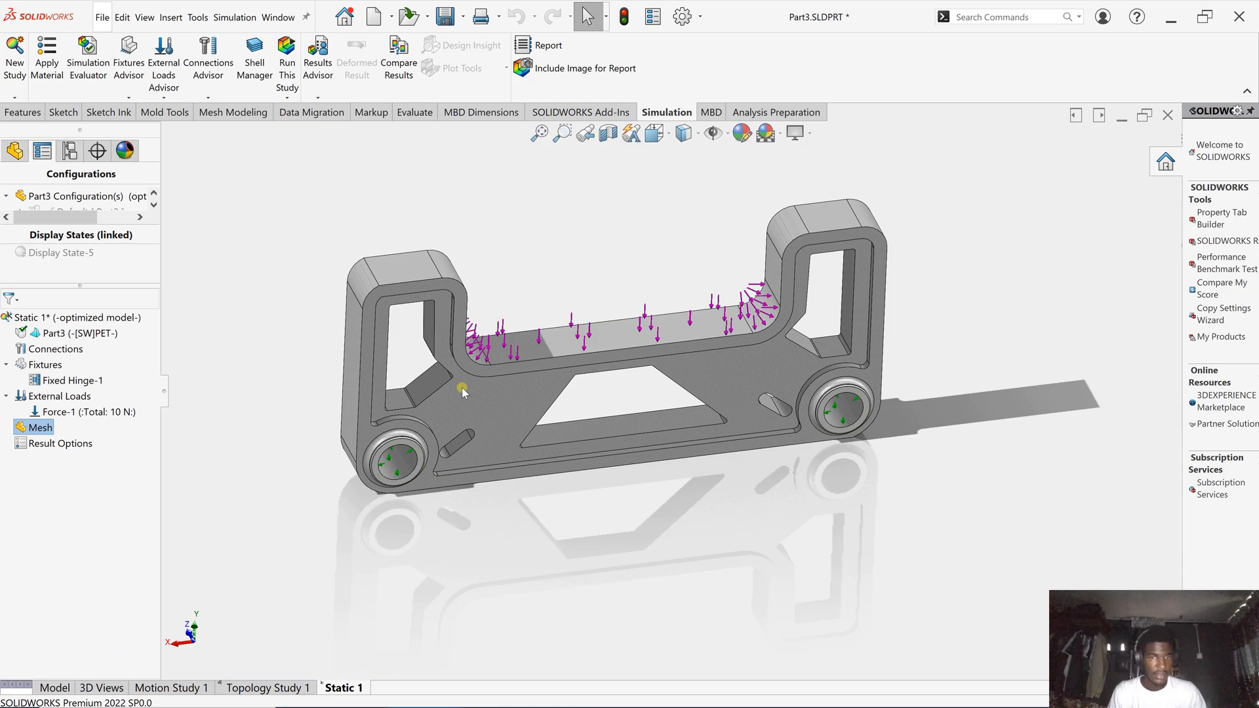
- Mesh the optimized bracket and solve Static 1, giving von Mises stress peaking at 9.920e+04 N/m^2
{"action": "left_click", "coordinate": [74, 295]}
{"action": "left_click", "coordinate": [9, 194]}
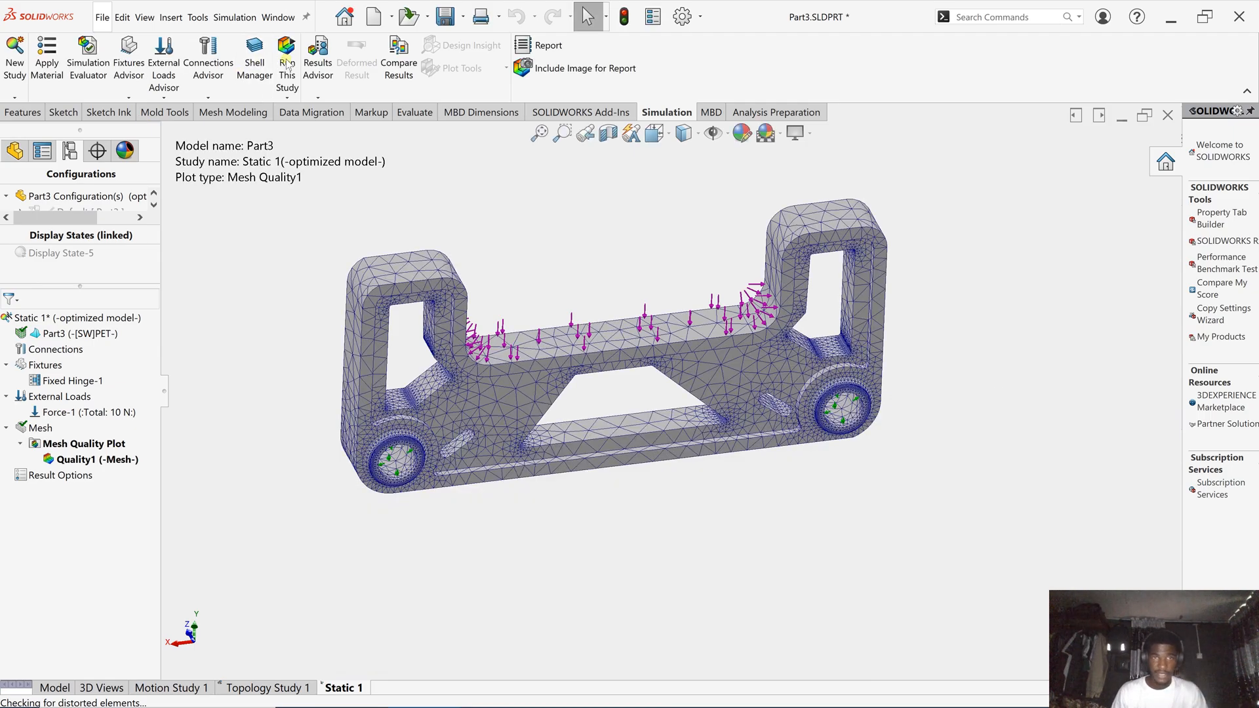
{"action": "left_click", "coordinate": [288, 64]}
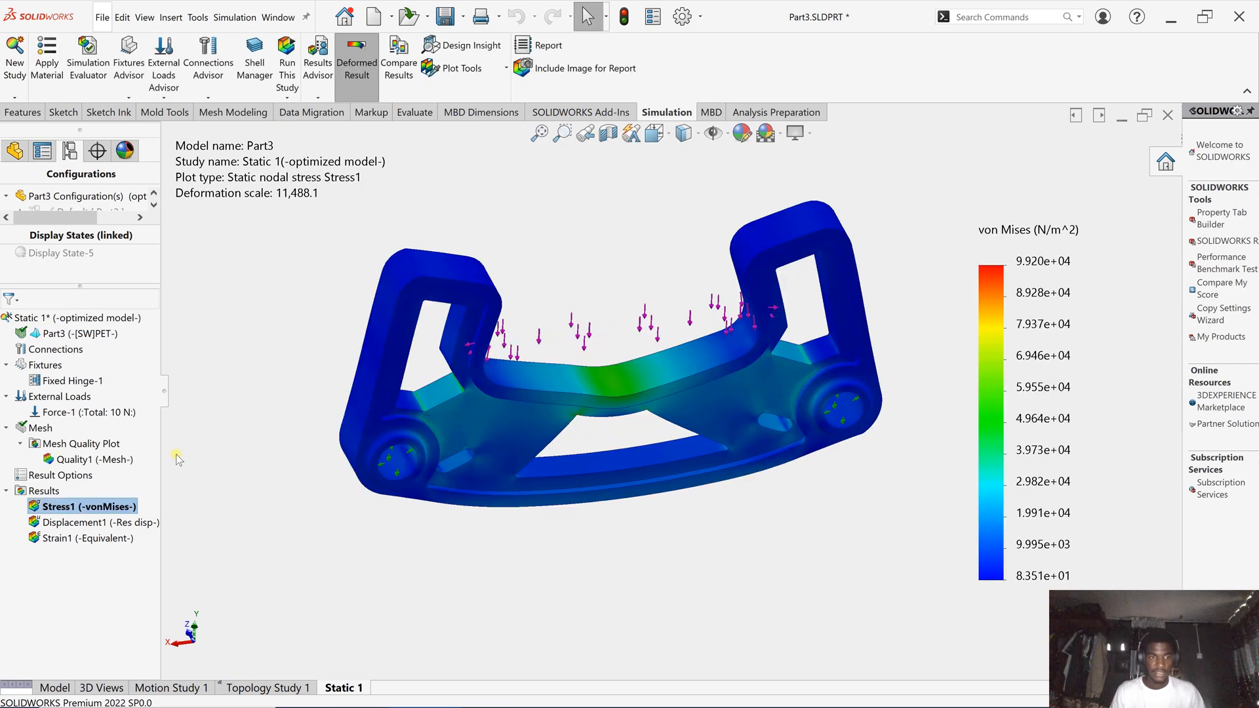
- Display Static 1's Displacement1 (URES) plot, peaking at 1.742e-03 mm at mid-span
{"action": "left_click", "coordinate": [124, 523]}
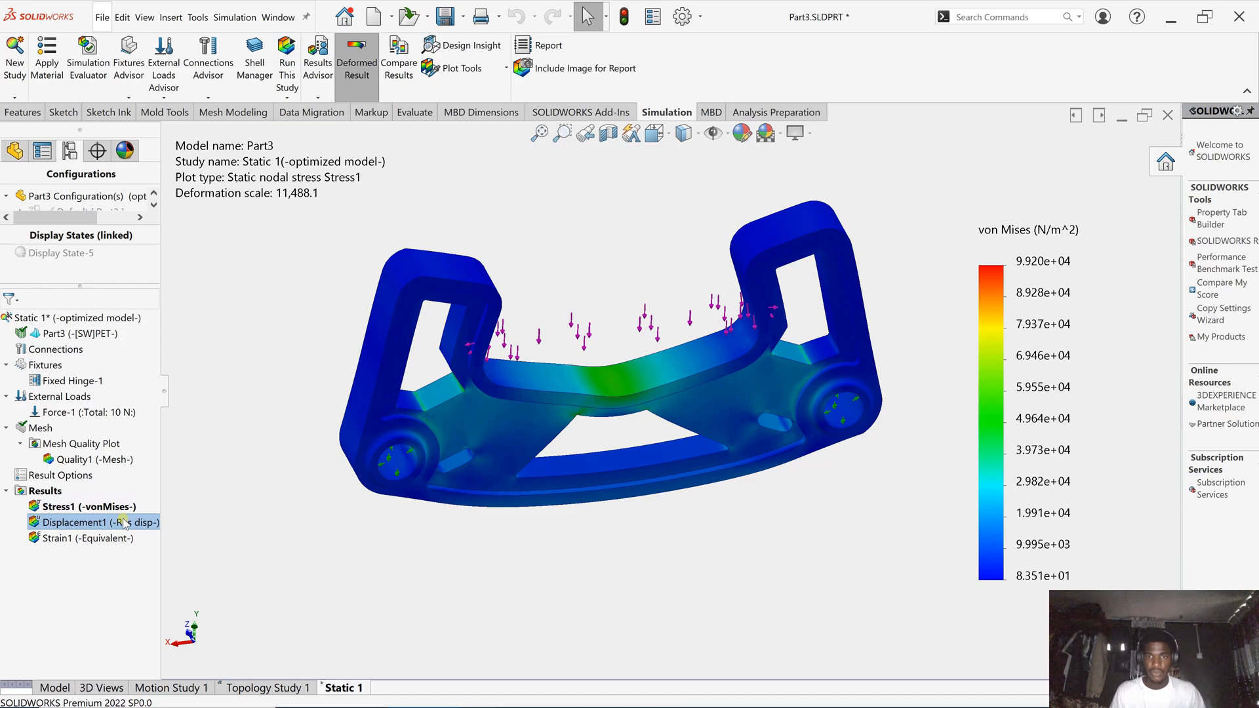
{"action": "double_click", "coordinate": [124, 522]}
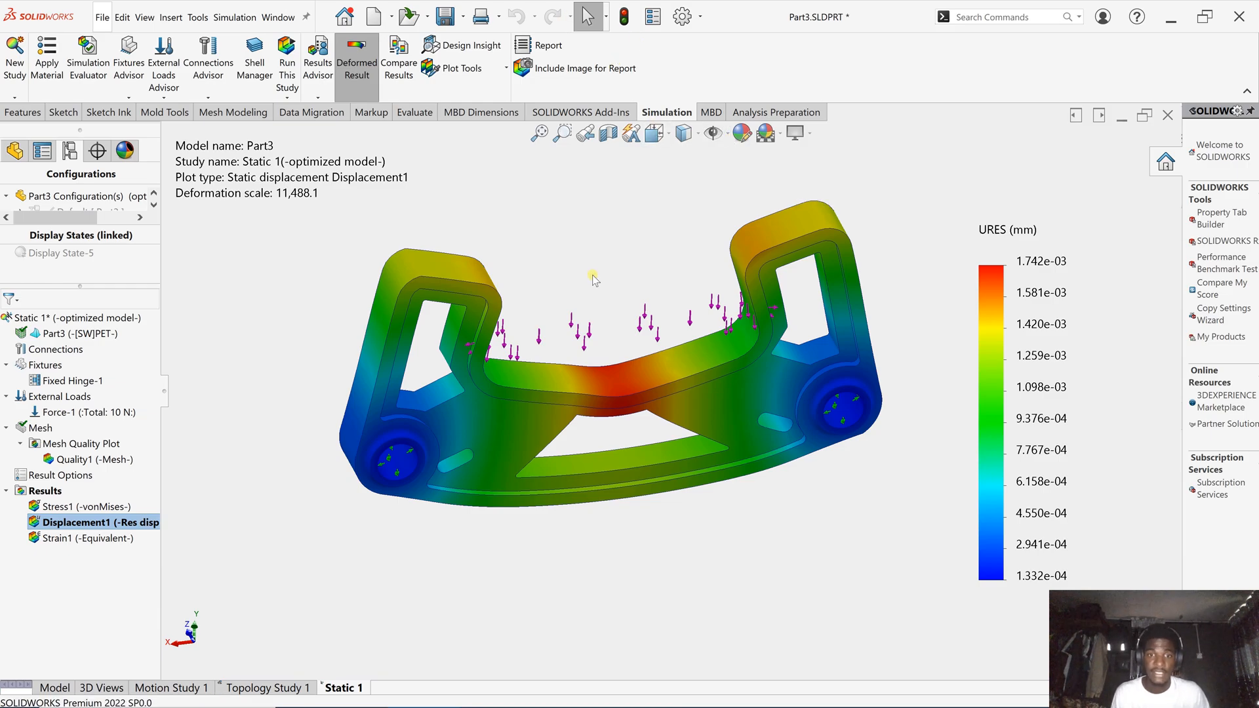
{"action": "scroll", "coordinate": [594, 280], "scroll_direction": "down", "scroll_amount": 2}
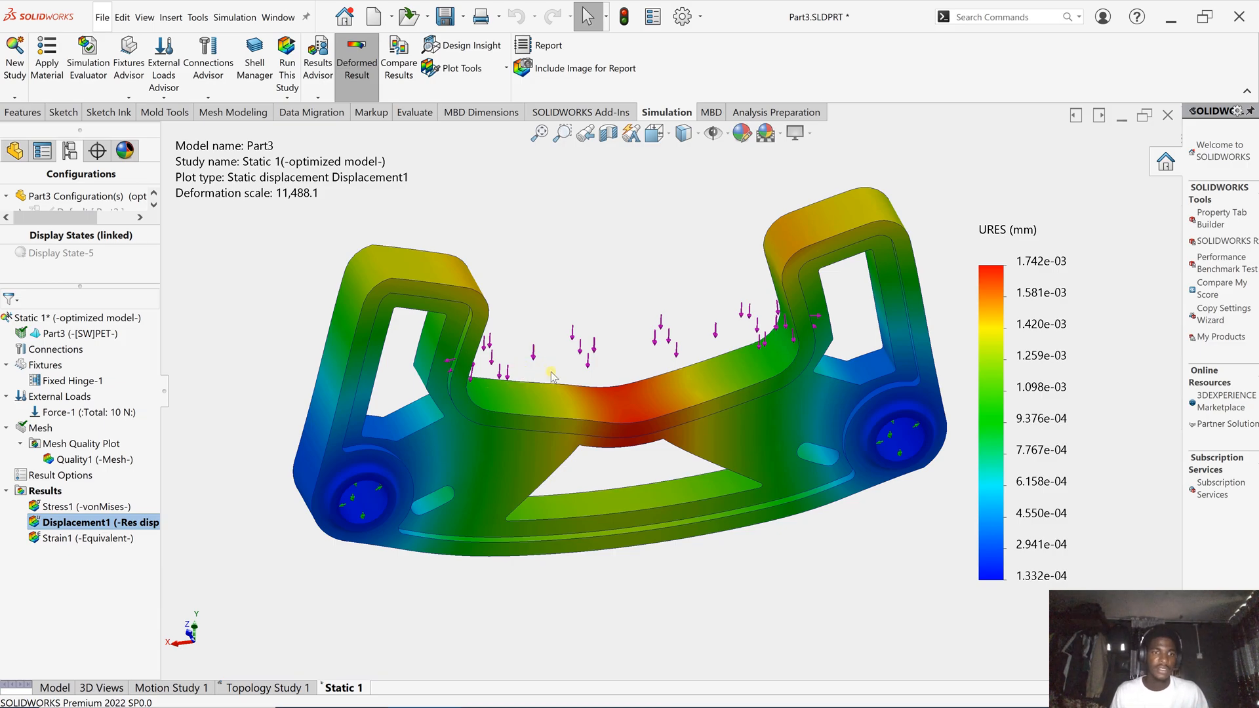
{"action": "scroll", "coordinate": [540, 370], "scroll_direction": "up", "scroll_amount": 1}
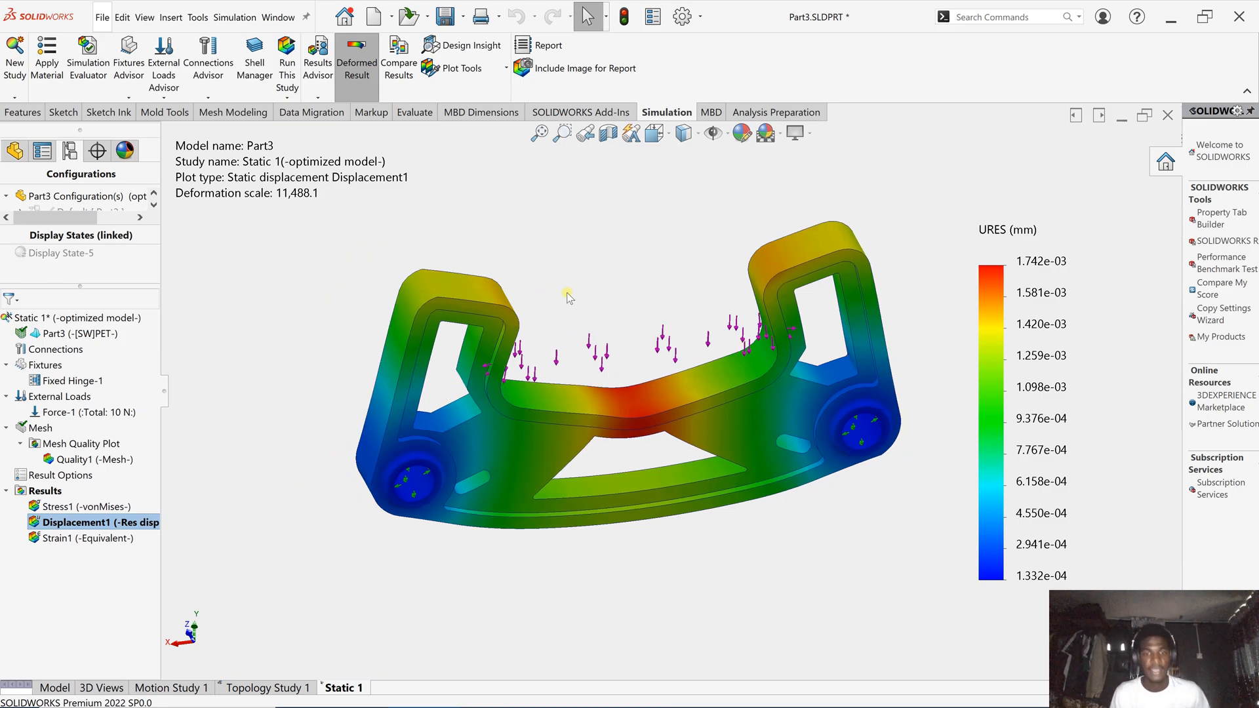
- Animate the Displacement1 result at 11,488.1 deformation scale, then stop and close the animation
{"action": "right_click", "coordinate": [74, 523]}
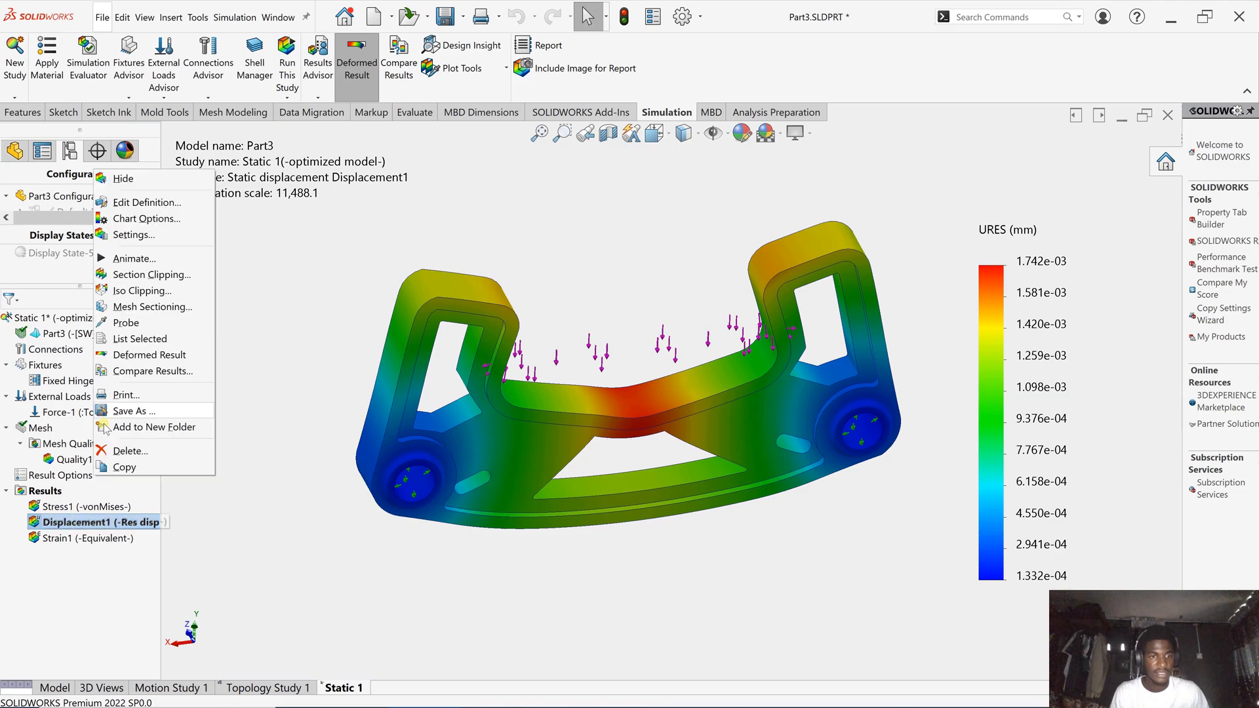
{"action": "left_click", "coordinate": [136, 257]}
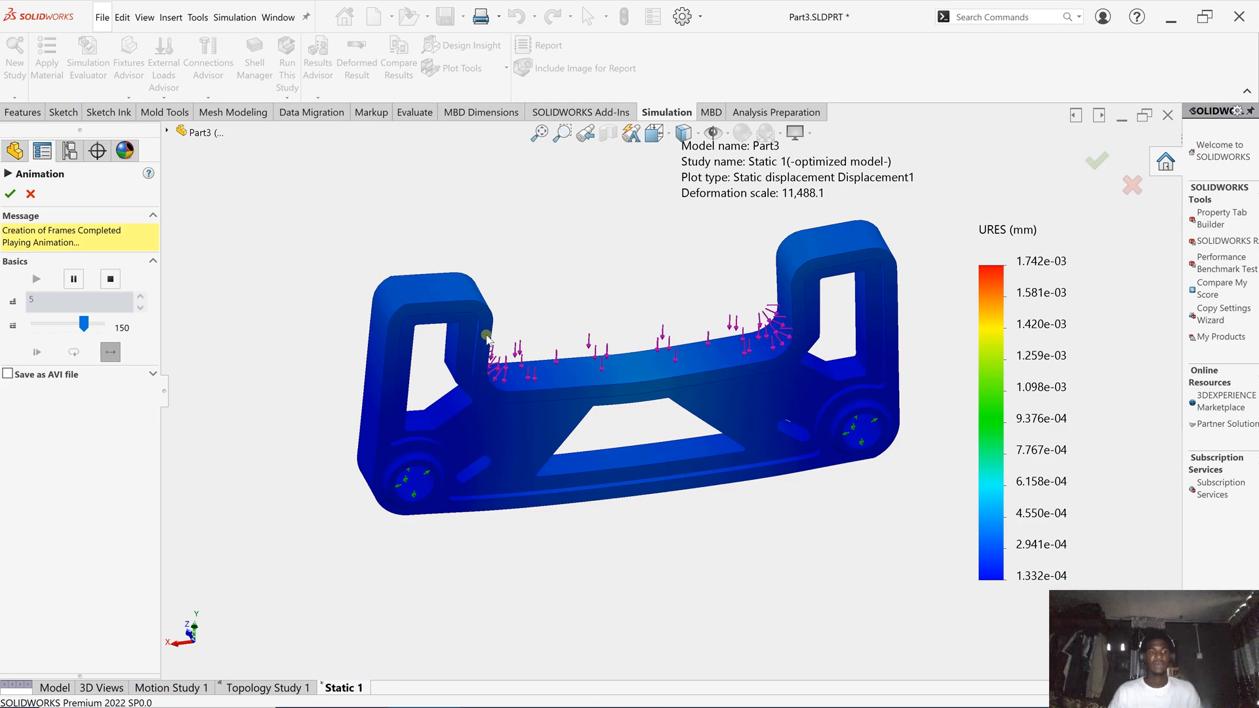
{"action": "left_click", "coordinate": [9, 196]}
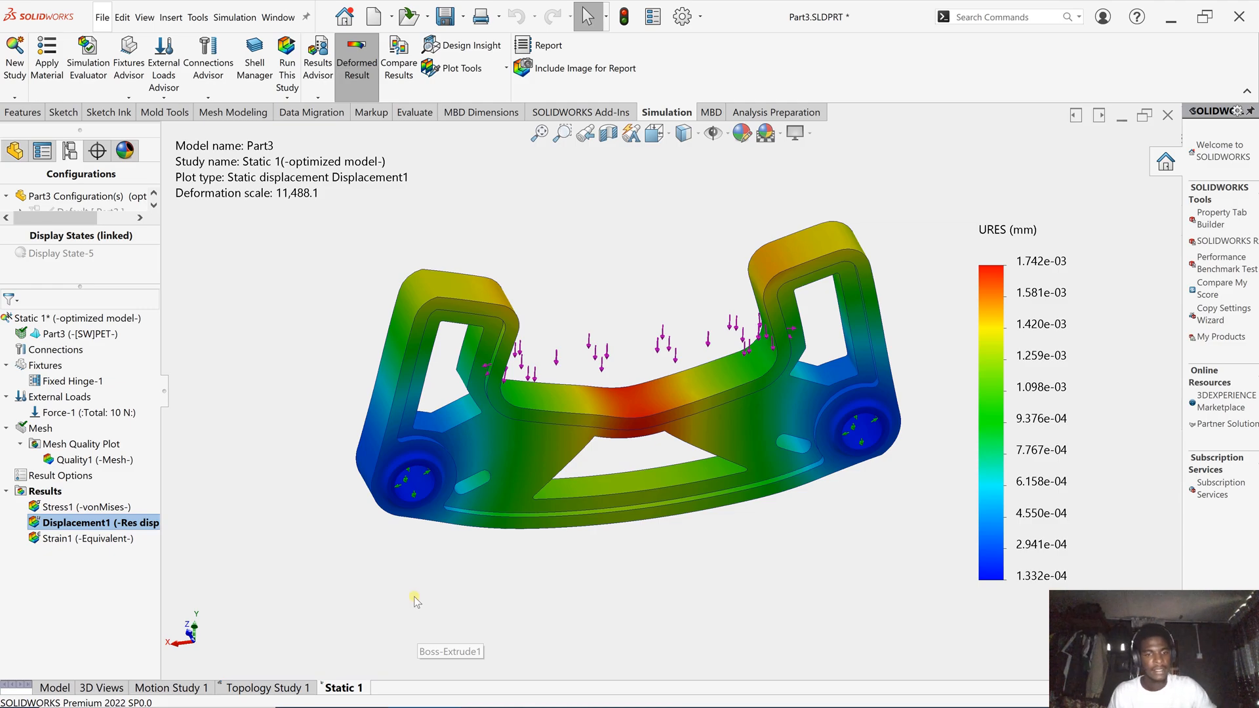
- Bring the topology study tutorial.SLDASM assembly window to the front
{"action": "mouse_move", "coordinate": [420, 695]}
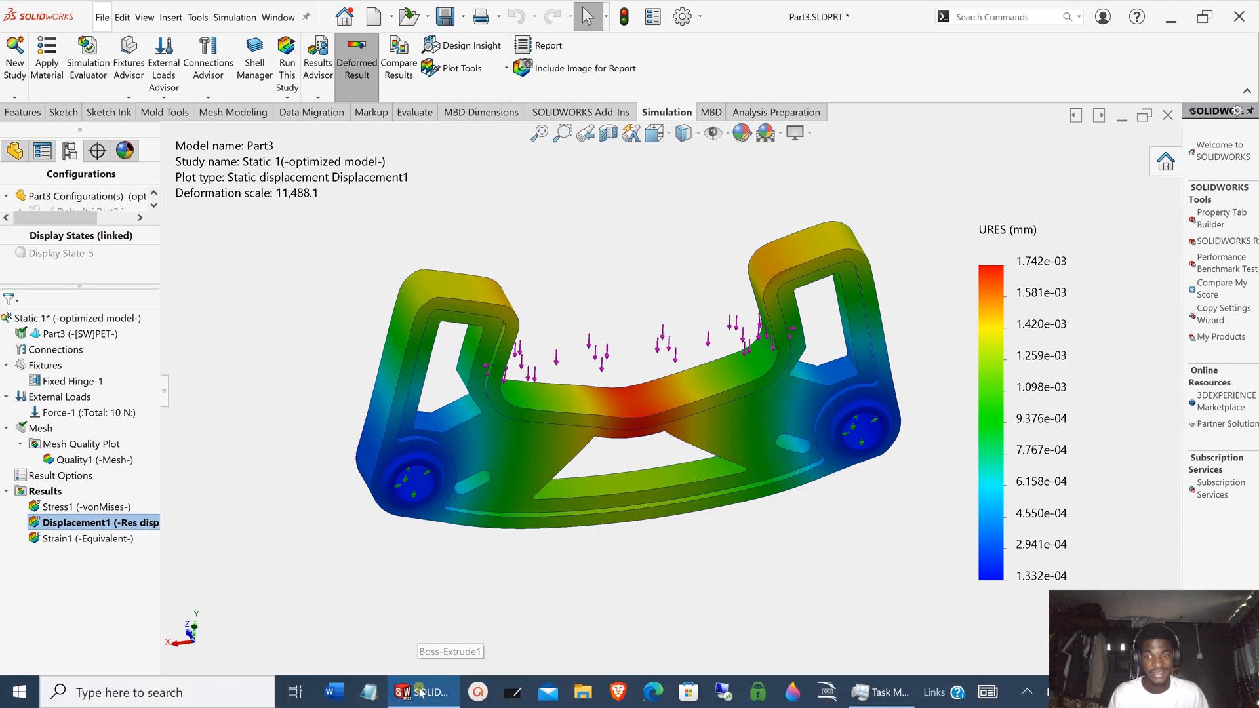
{"action": "mouse_move", "coordinate": [384, 615]}
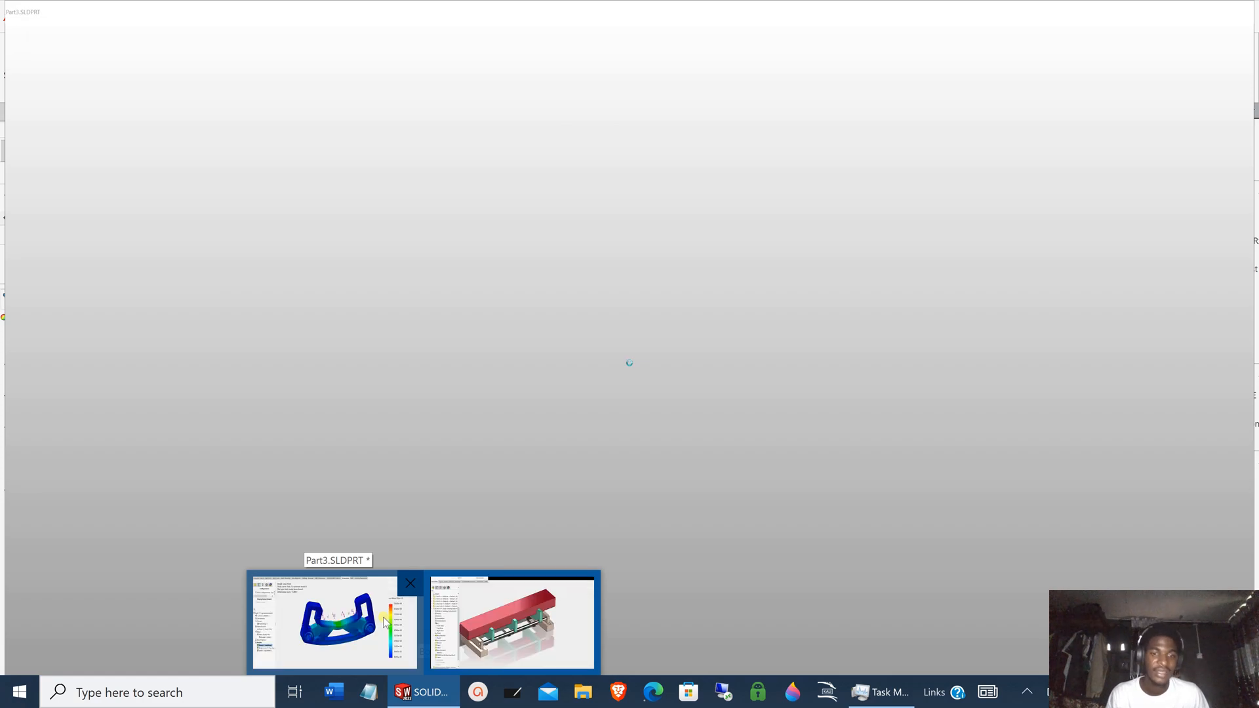
{"action": "left_click", "coordinate": [511, 619]}
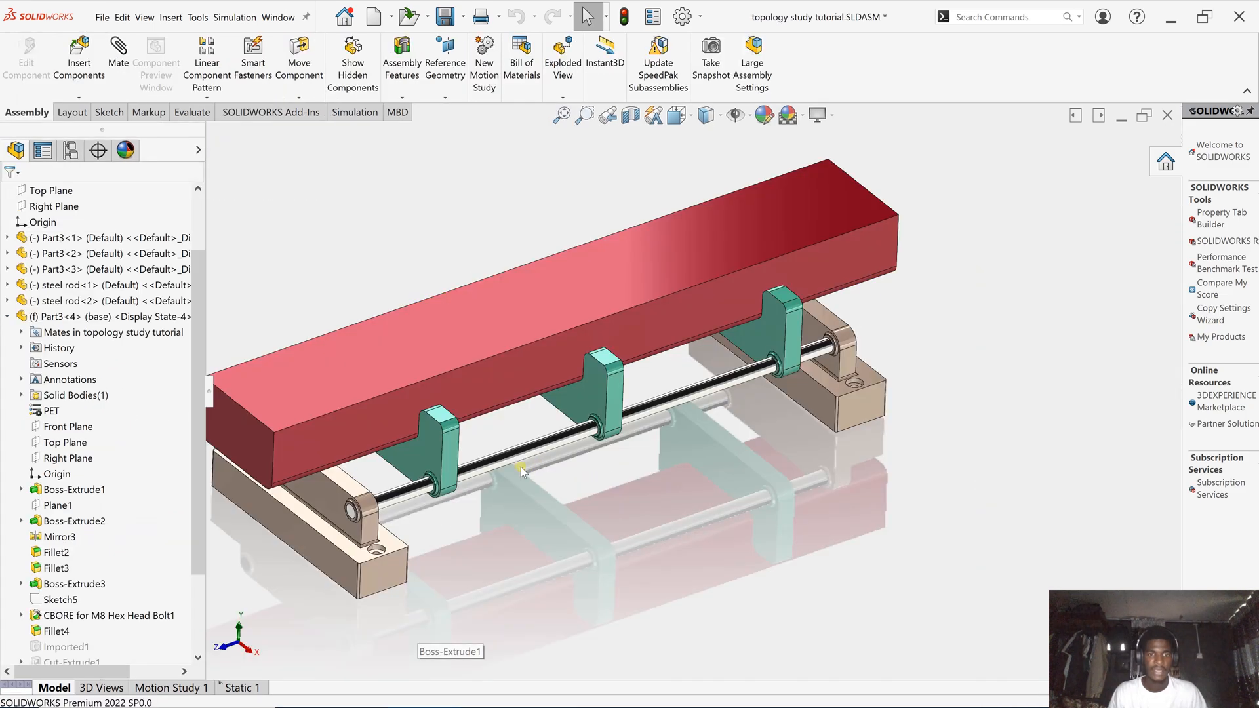
- Switch brackets Part3<1>, <2> and <3> from Default to the 'optimized model' configuration
{"action": "scroll", "coordinate": [453, 459], "scroll_direction": "down", "scroll_amount": 2}
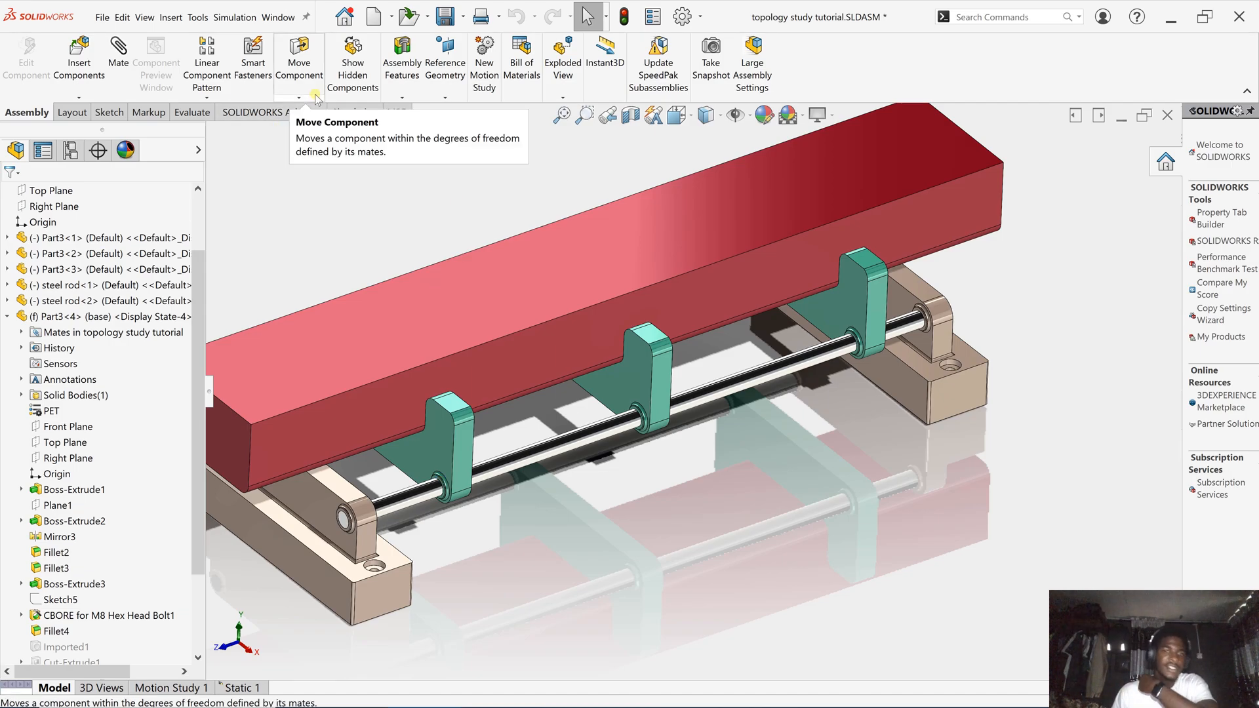
{"action": "left_click", "coordinate": [427, 446]}
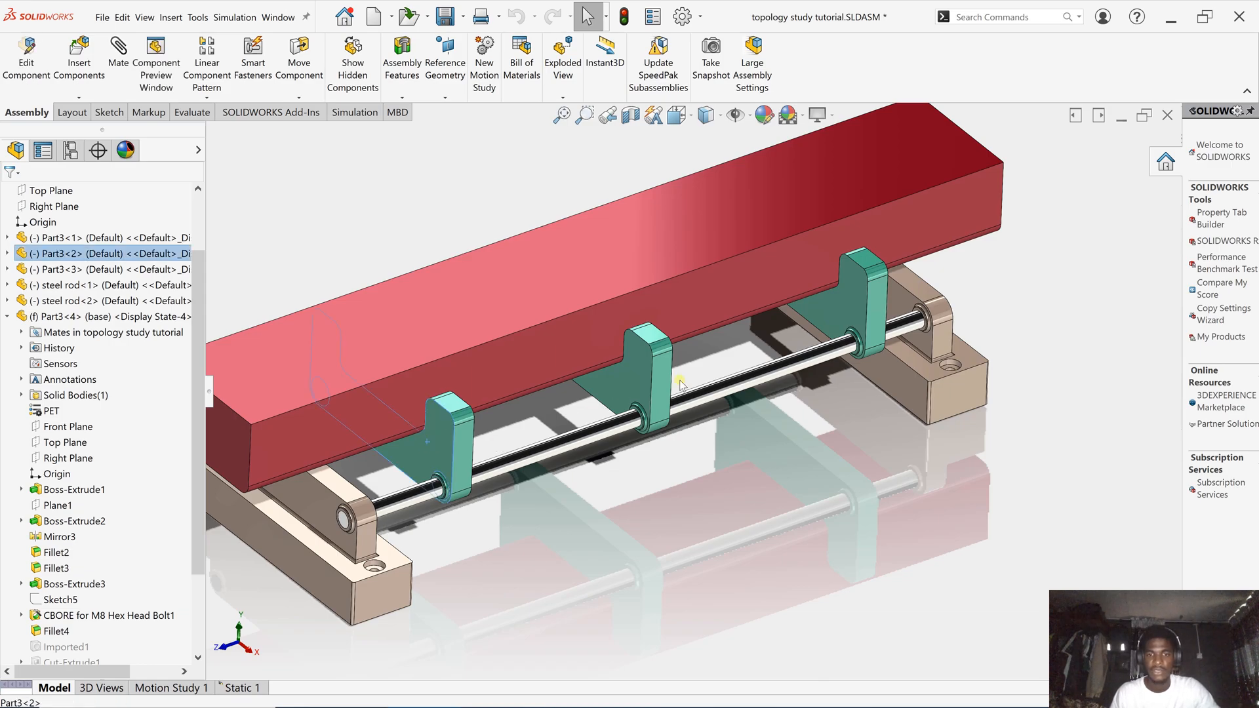
{"action": "left_click", "coordinate": [840, 305], "text": "ctrl"}
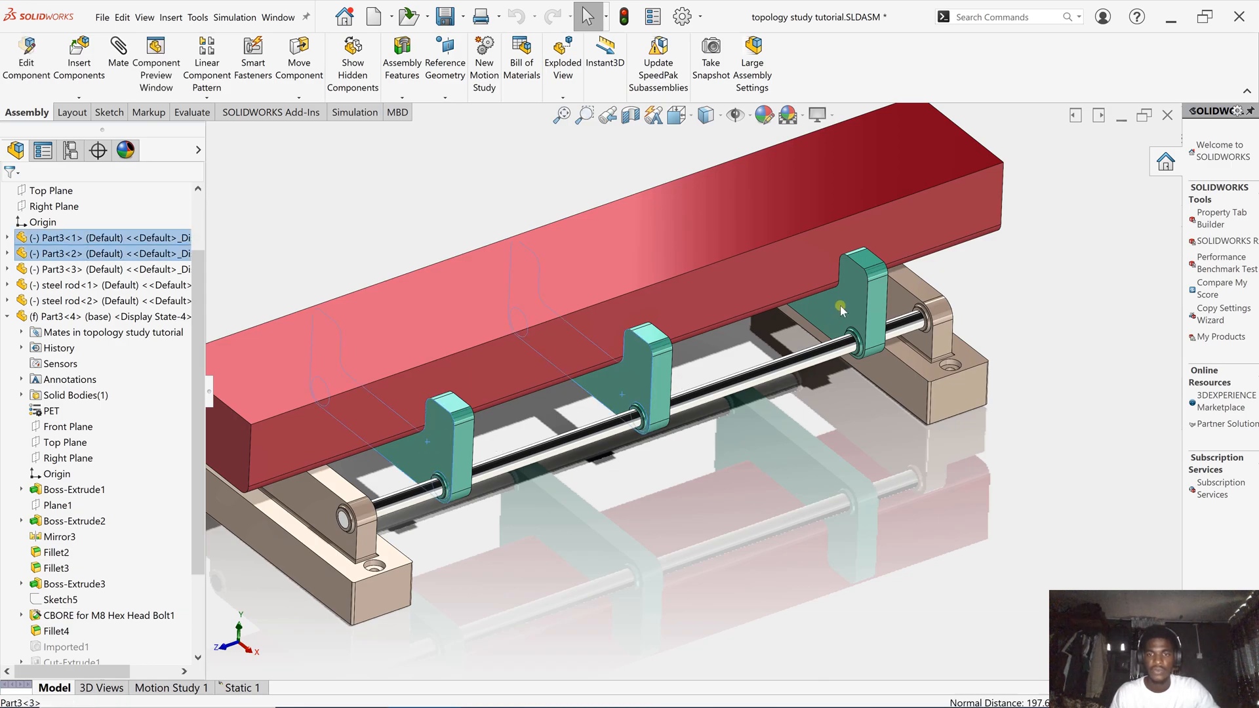
{"action": "right_click", "coordinate": [650, 364]}
{"action": "left_click", "coordinate": [737, 212]}
{"action": "left_click", "coordinate": [733, 248]}
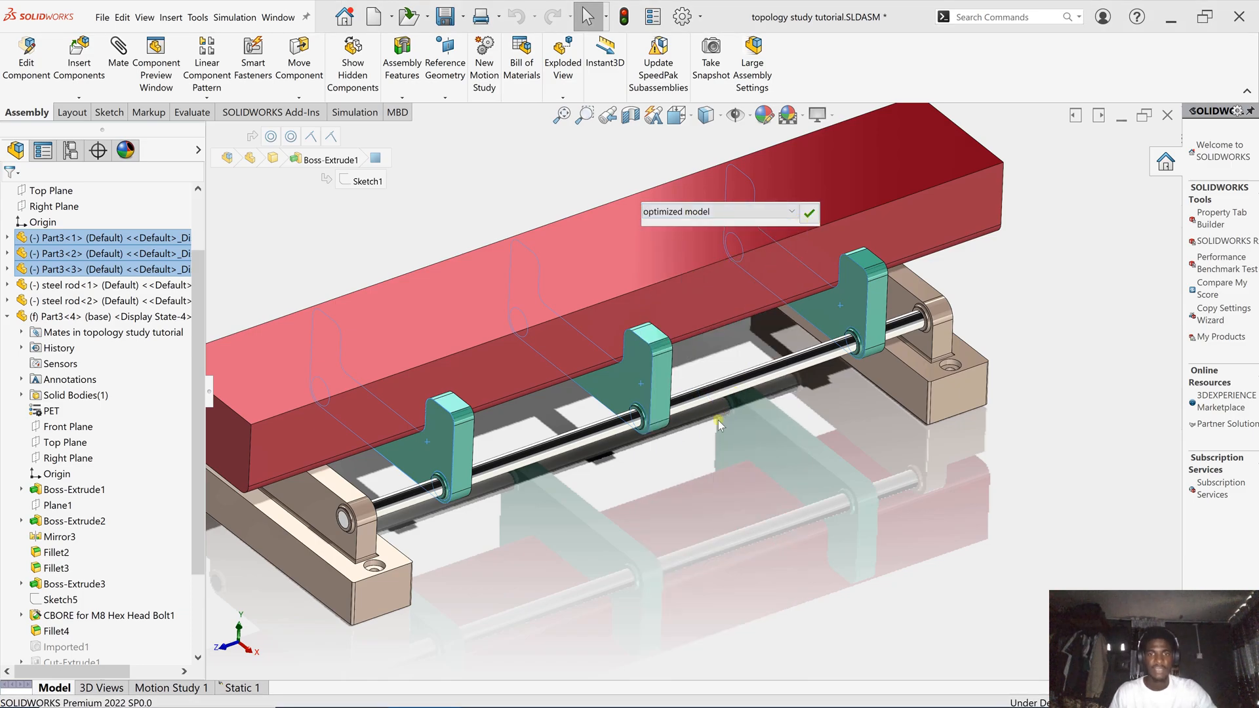
{"action": "key", "text": "Return"}
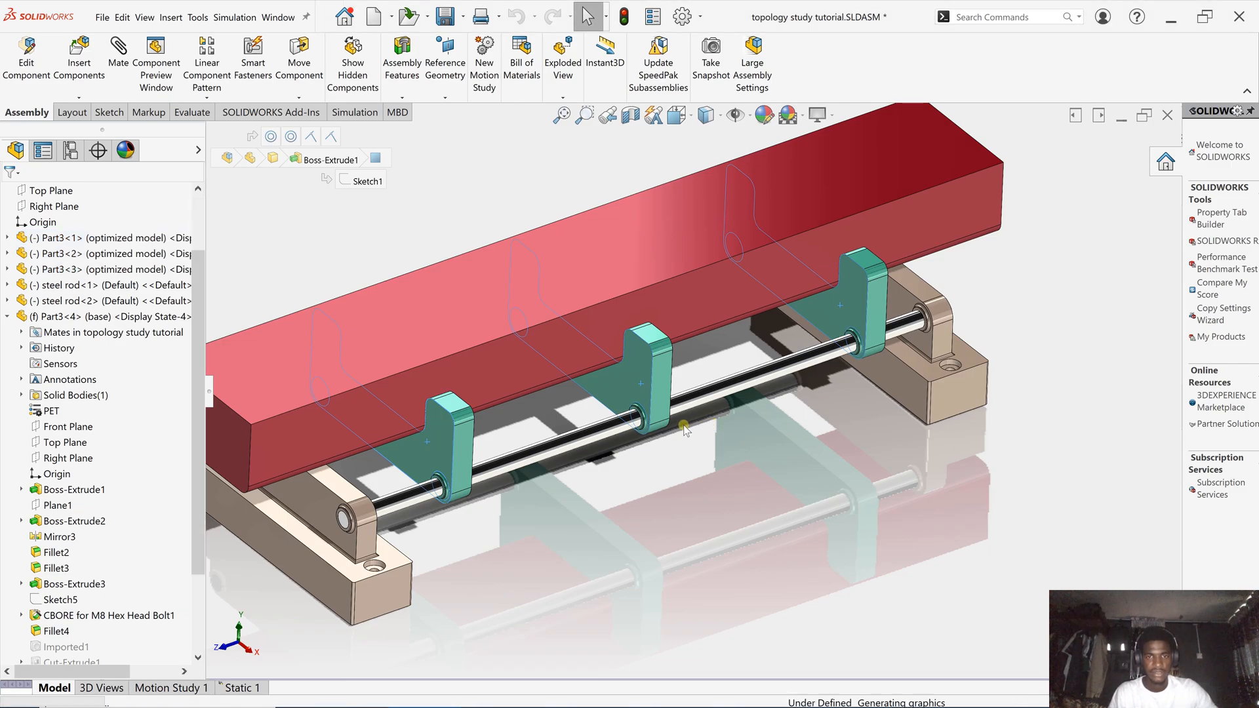
{"action": "scroll", "coordinate": [634, 489], "scroll_direction": "up", "scroll_amount": 1}
{"action": "mouse_move", "coordinate": [635, 488]}
{"action": "middle_mouse_down"}
{"action": "mouse_move", "coordinate": [625, 367]}
{"action": "mouse_move", "coordinate": [471, 420]}
{"action": "mouse_move", "coordinate": [537, 319]}
{"action": "mouse_move", "coordinate": [715, 383]}
{"action": "mouse_move", "coordinate": [769, 316]}
{"action": "mouse_move", "coordinate": [756, 273]}
{"action": "mouse_move", "coordinate": [574, 412]}
{"action": "mouse_move", "coordinate": [666, 410]}
{"action": "mouse_move", "coordinate": [613, 393]}
{"action": "middle_mouse_up"}
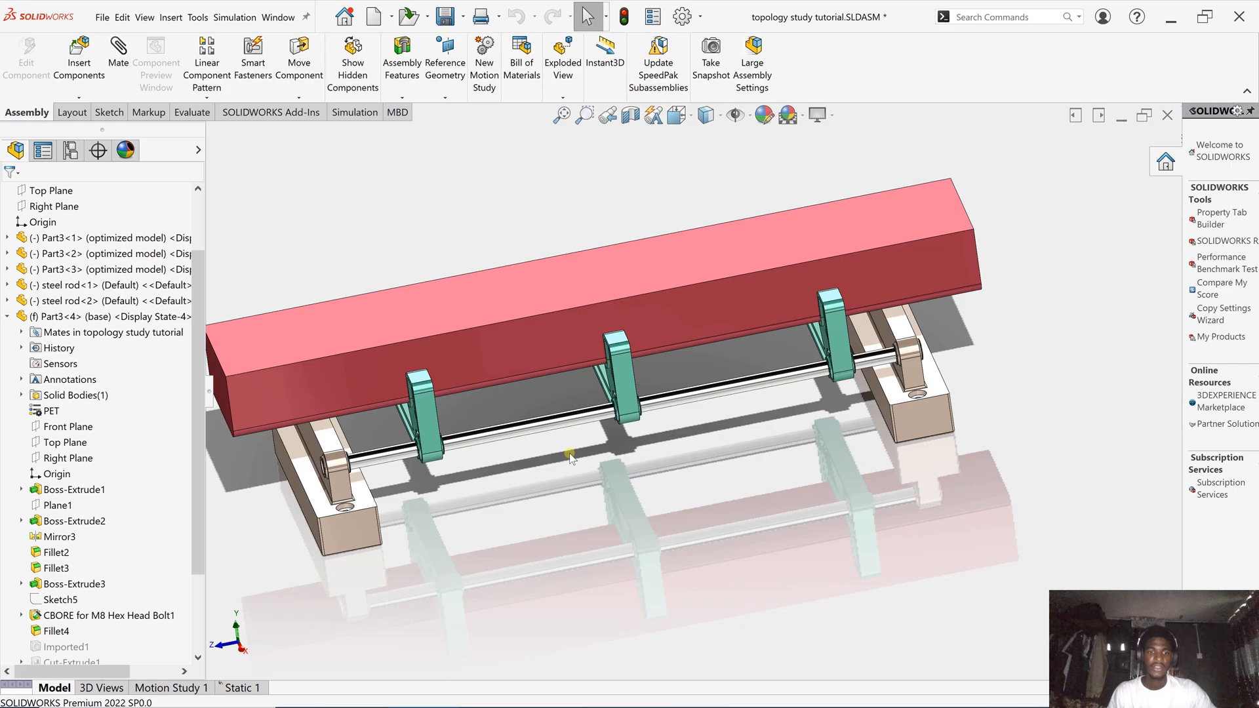
- Examine the optimized brackets end-on up close, then save the assembly with Ctrl+S
{"action": "scroll", "coordinate": [570, 455], "scroll_direction": "down", "scroll_amount": 2}
{"action": "scroll", "coordinate": [570, 453], "scroll_direction": "up", "scroll_amount": 2}
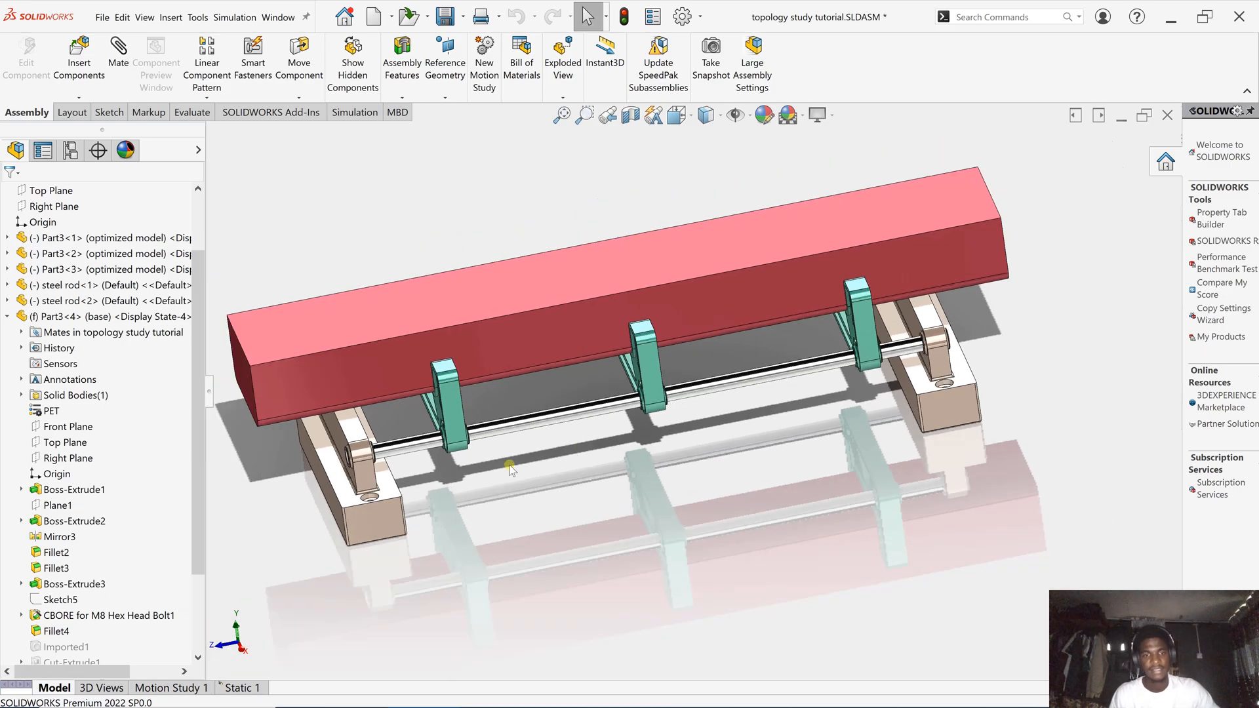
{"action": "scroll", "coordinate": [461, 471], "scroll_direction": "down", "scroll_amount": 2}
{"action": "middle_click_drag", "start_coordinate": [459, 469], "coordinate": [503, 459]}
{"action": "scroll", "coordinate": [504, 459], "scroll_direction": "down", "scroll_amount": 3}
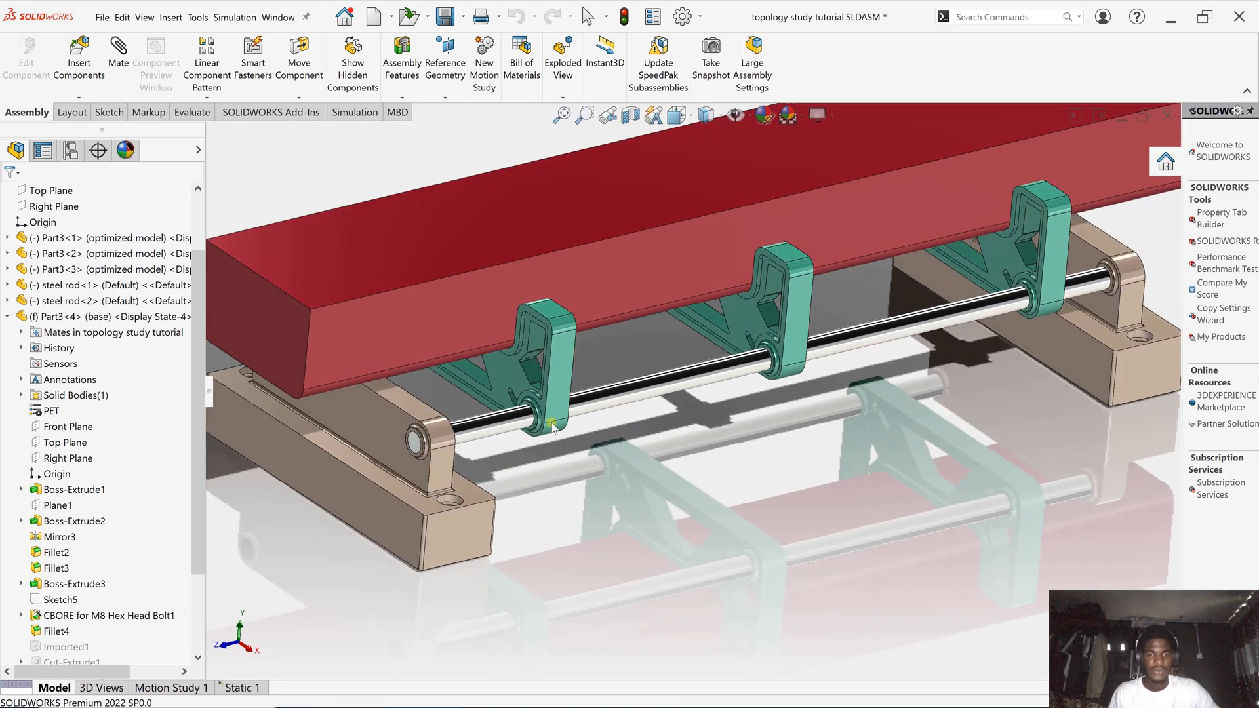
{"action": "scroll", "coordinate": [417, 469], "scroll_direction": "down", "scroll_amount": 3}
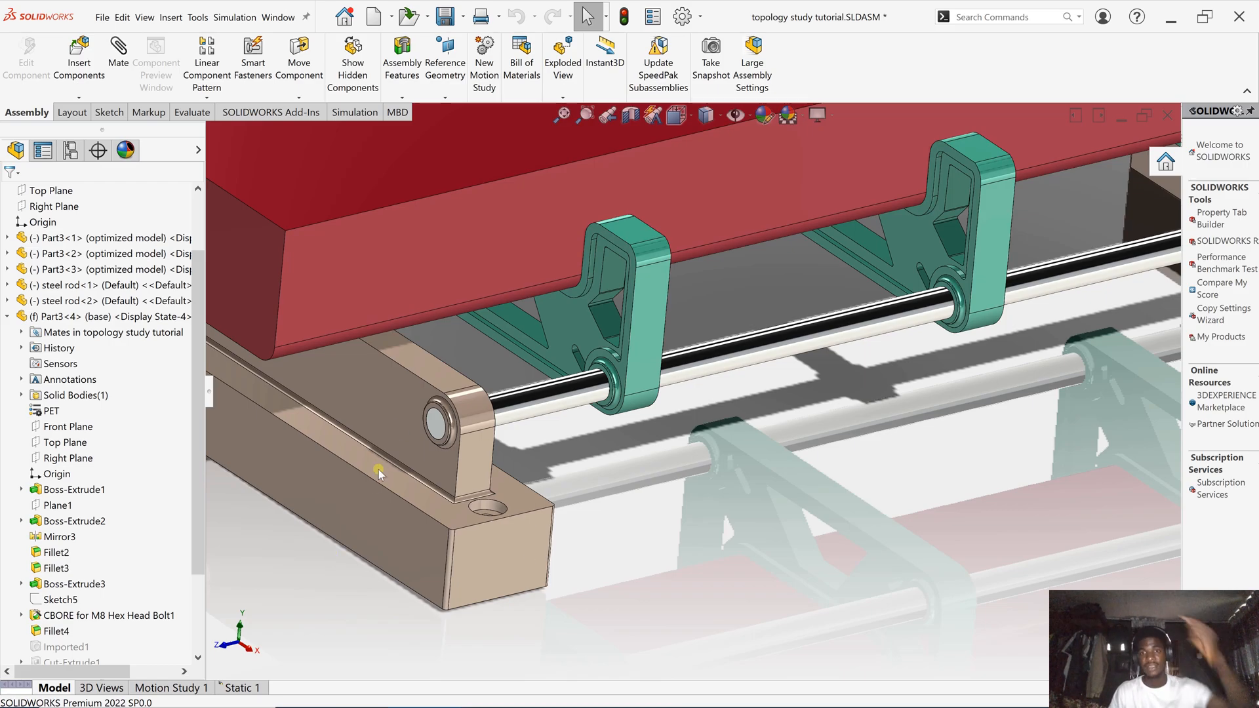
{"action": "key", "text": "ctrl+s"}
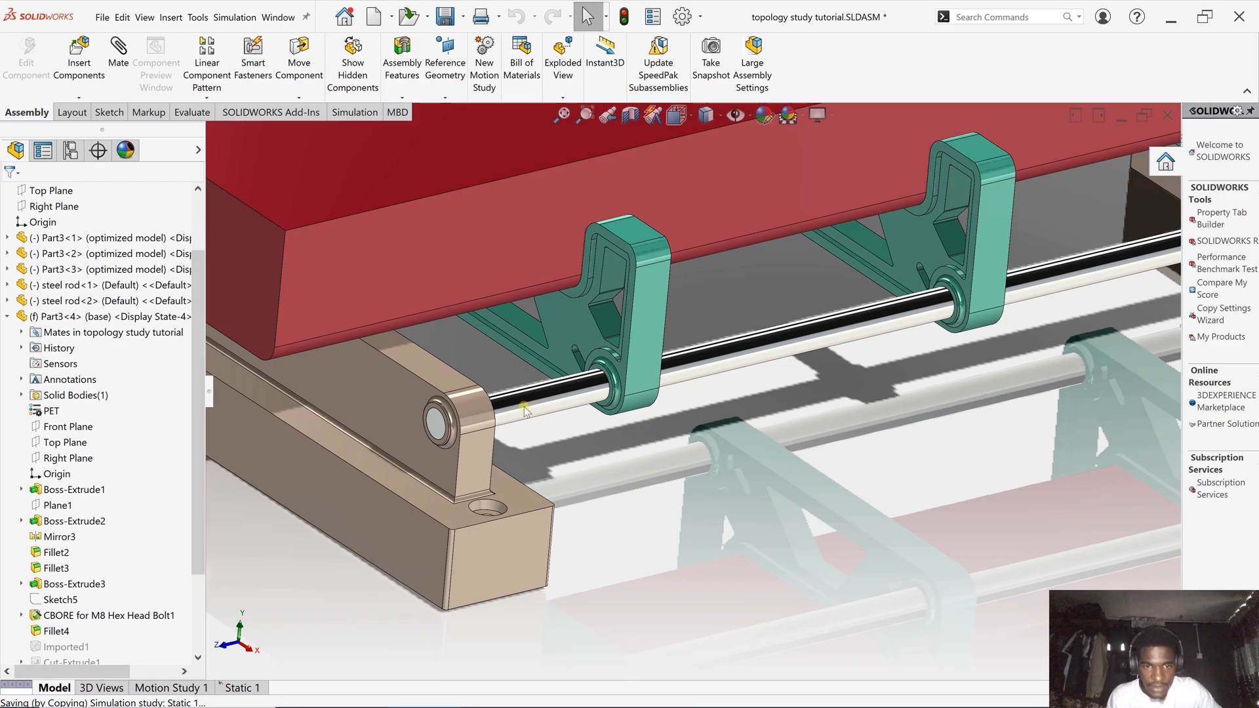
- Open the tan base part Part3.SLDPRT in its own window and inspect it from several angles
{"action": "left_click", "coordinate": [368, 429]}
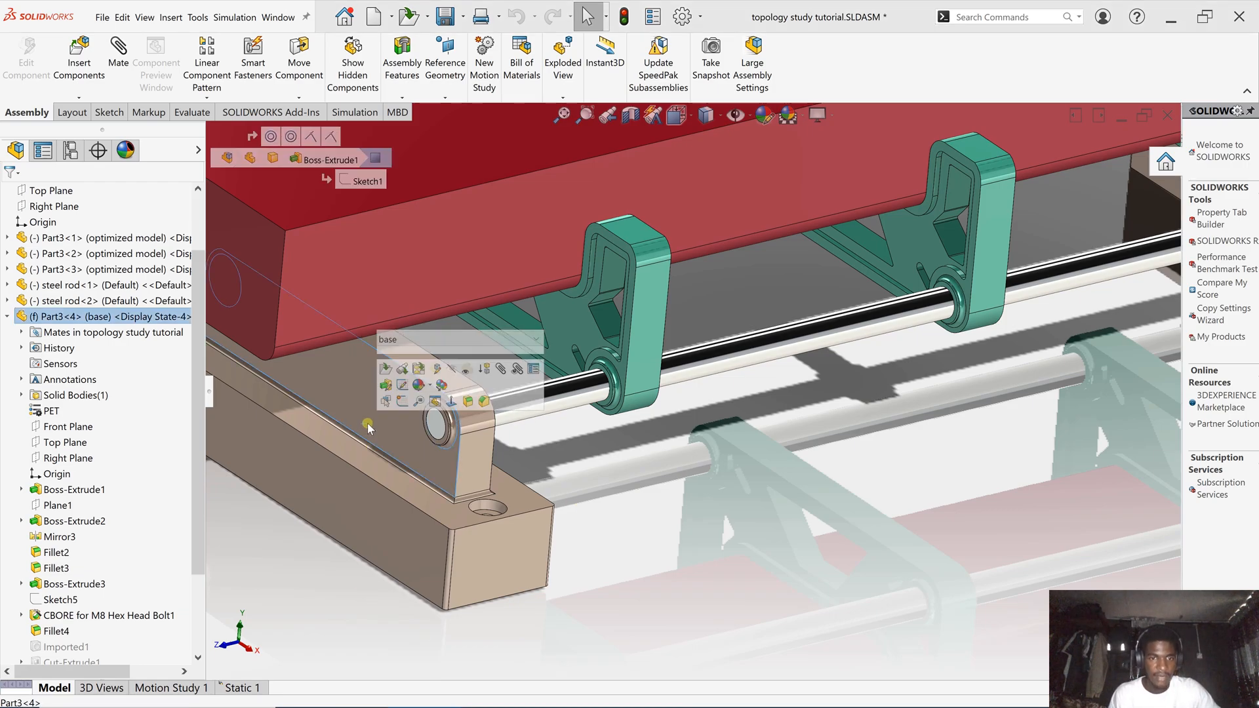
{"action": "left_click", "coordinate": [385, 369]}
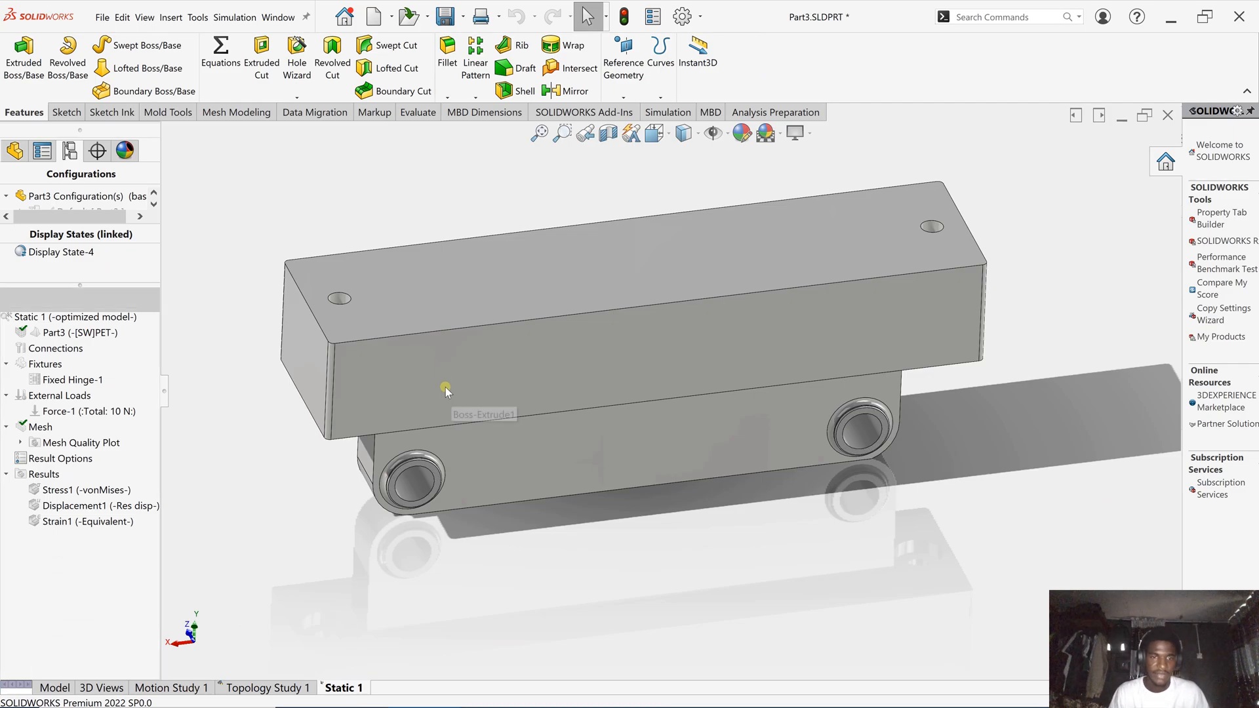
{"action": "middle_click_drag", "start_coordinate": [408, 333], "coordinate": [769, 161]}
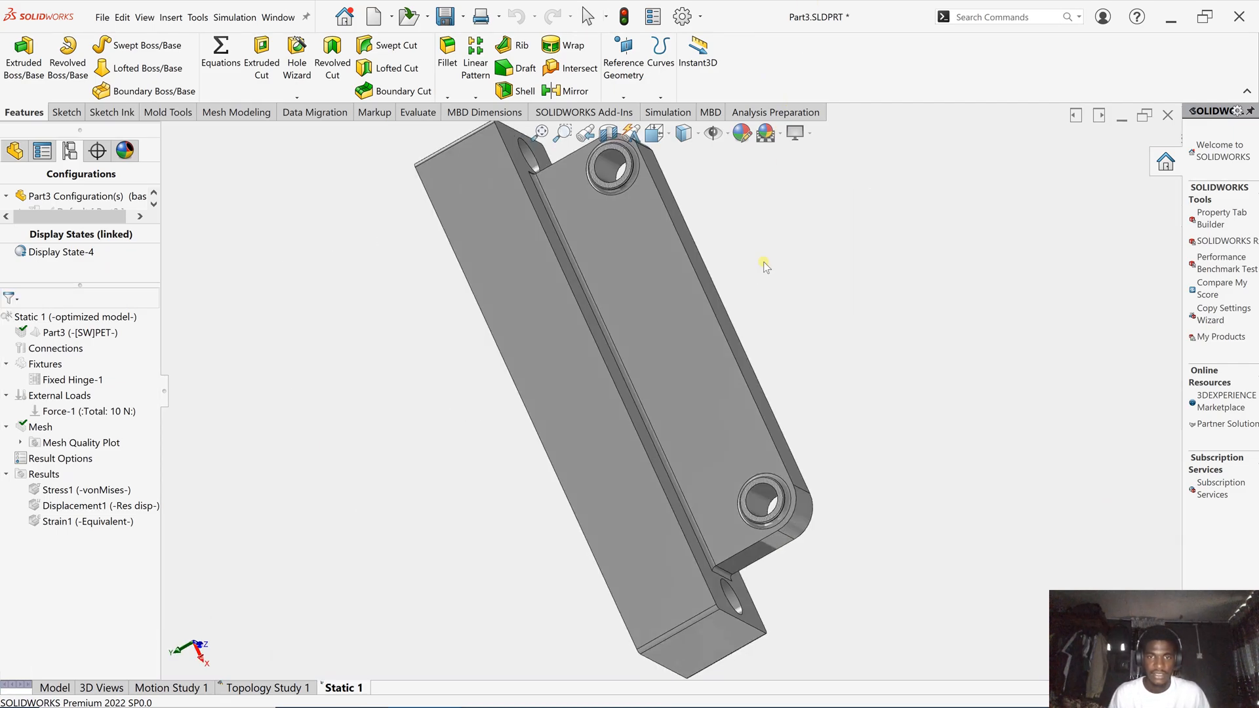
{"action": "middle_click_drag", "start_coordinate": [763, 261], "coordinate": [780, 429]}
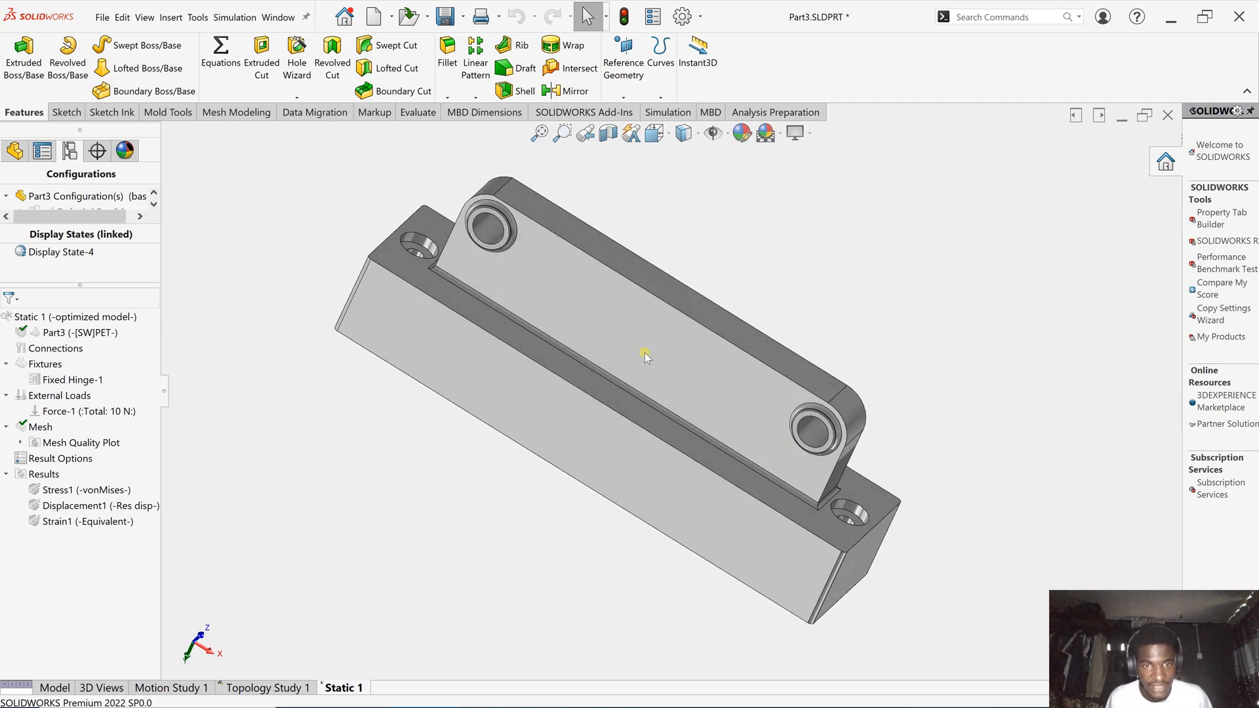
{"action": "scroll", "coordinate": [482, 347], "scroll_direction": "up", "scroll_amount": 1}
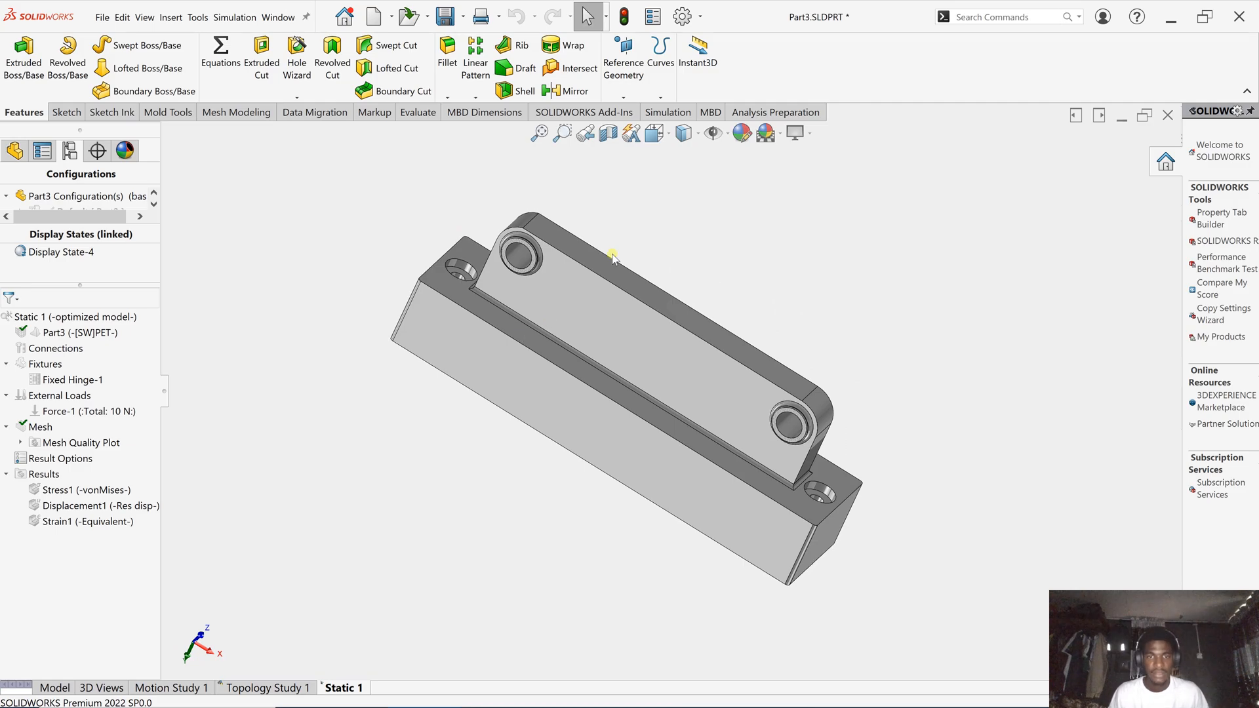
{"action": "middle_click_drag", "start_coordinate": [612, 256], "coordinate": [683, 479]}
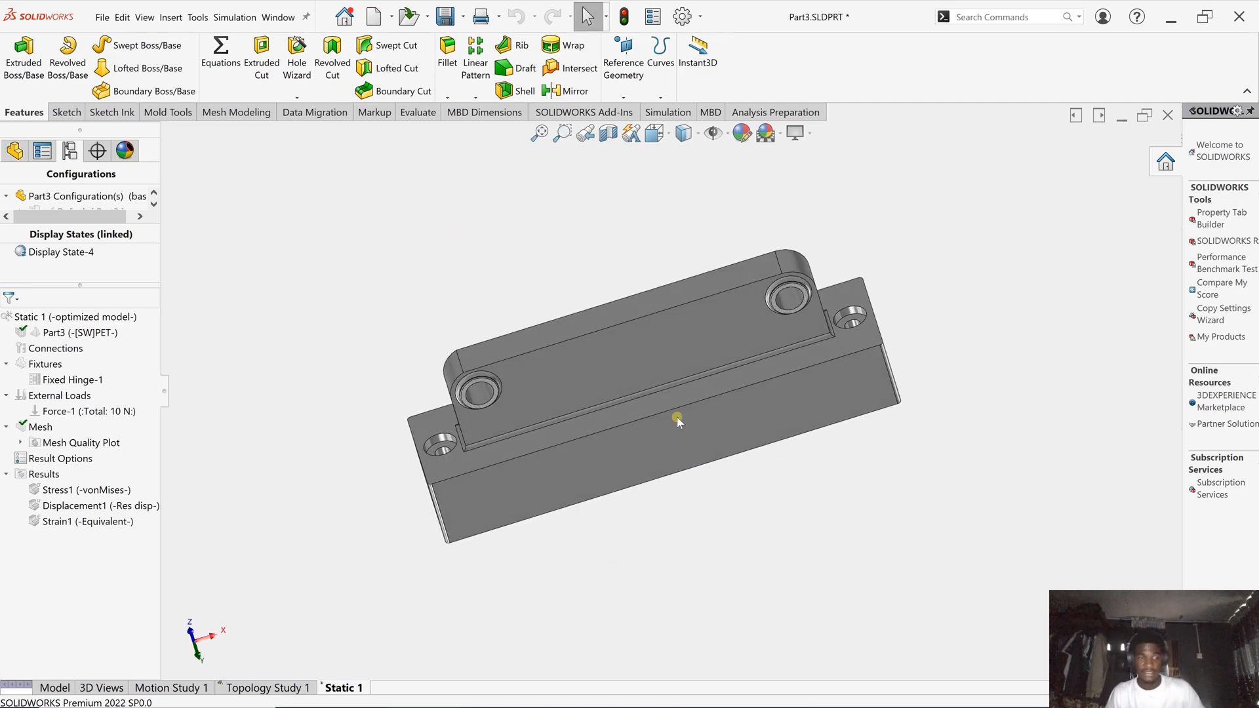
{"action": "scroll", "coordinate": [741, 354], "scroll_direction": "down", "scroll_amount": 2}
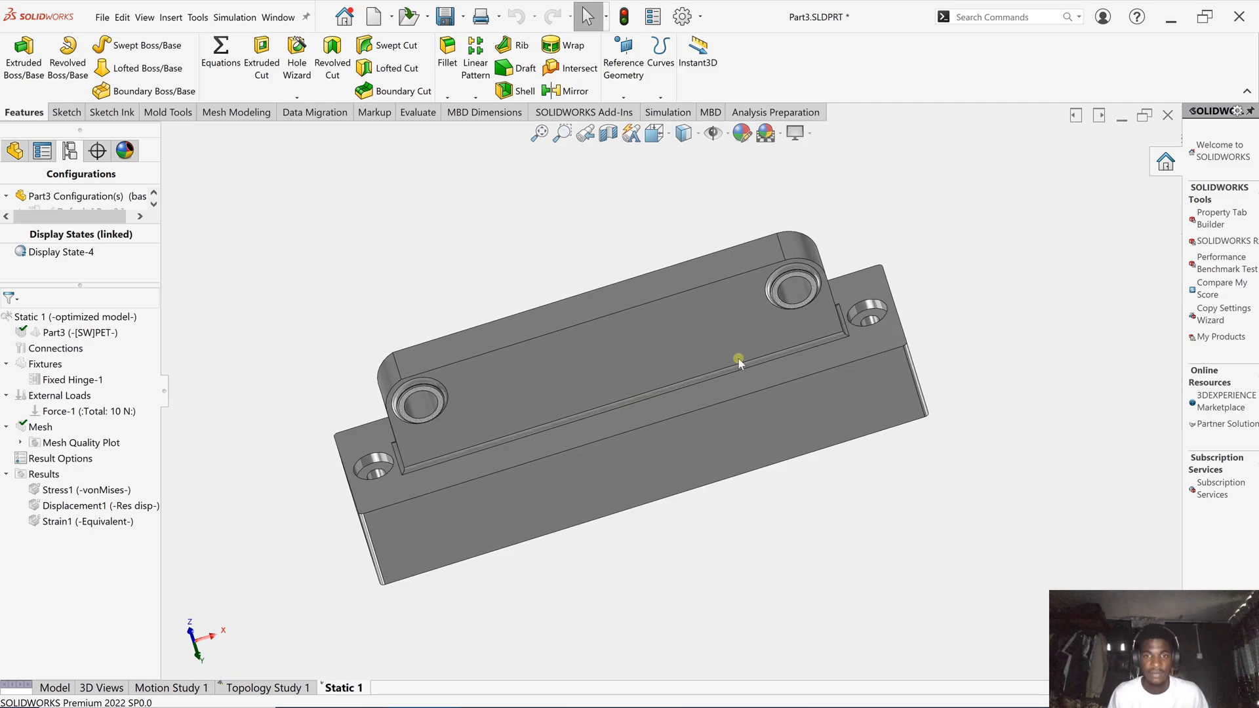
{"action": "middle_click_drag", "start_coordinate": [697, 376], "coordinate": [731, 362]}
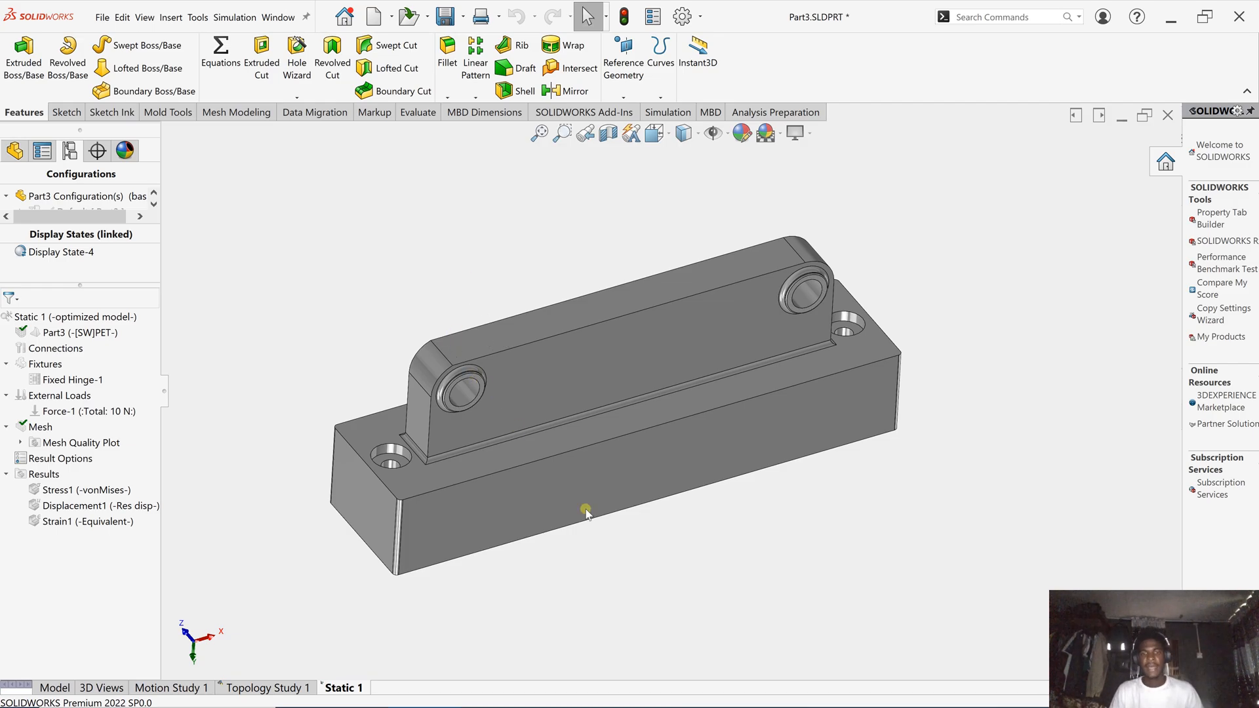
{"action": "mouse_move", "coordinate": [882, 697]}
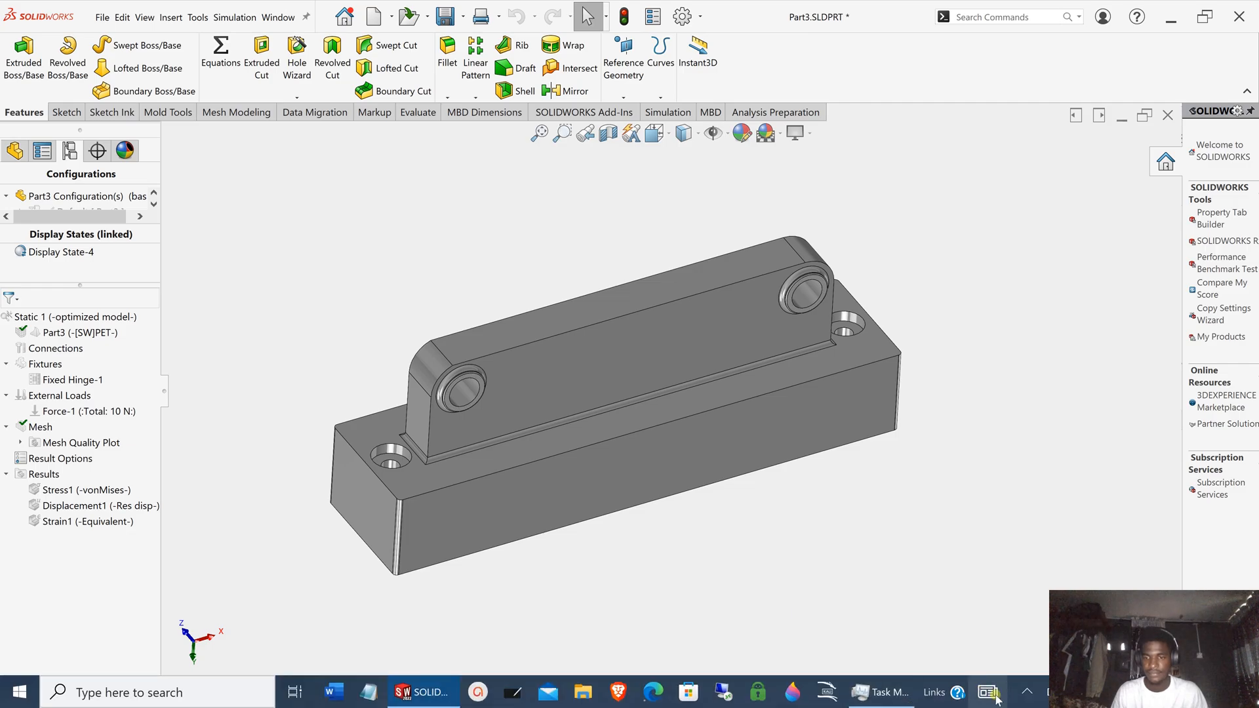
{"action": "left_click", "coordinate": [1027, 693]}
{"action": "left_click", "coordinate": [1060, 594]}
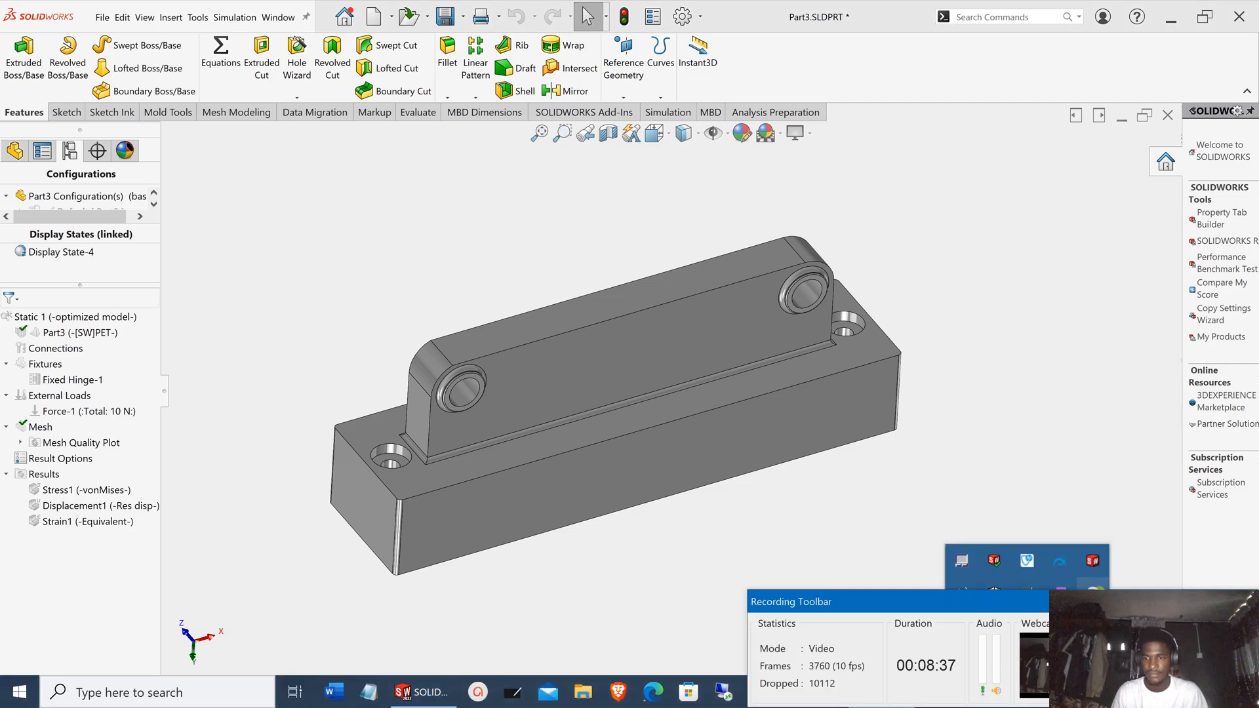